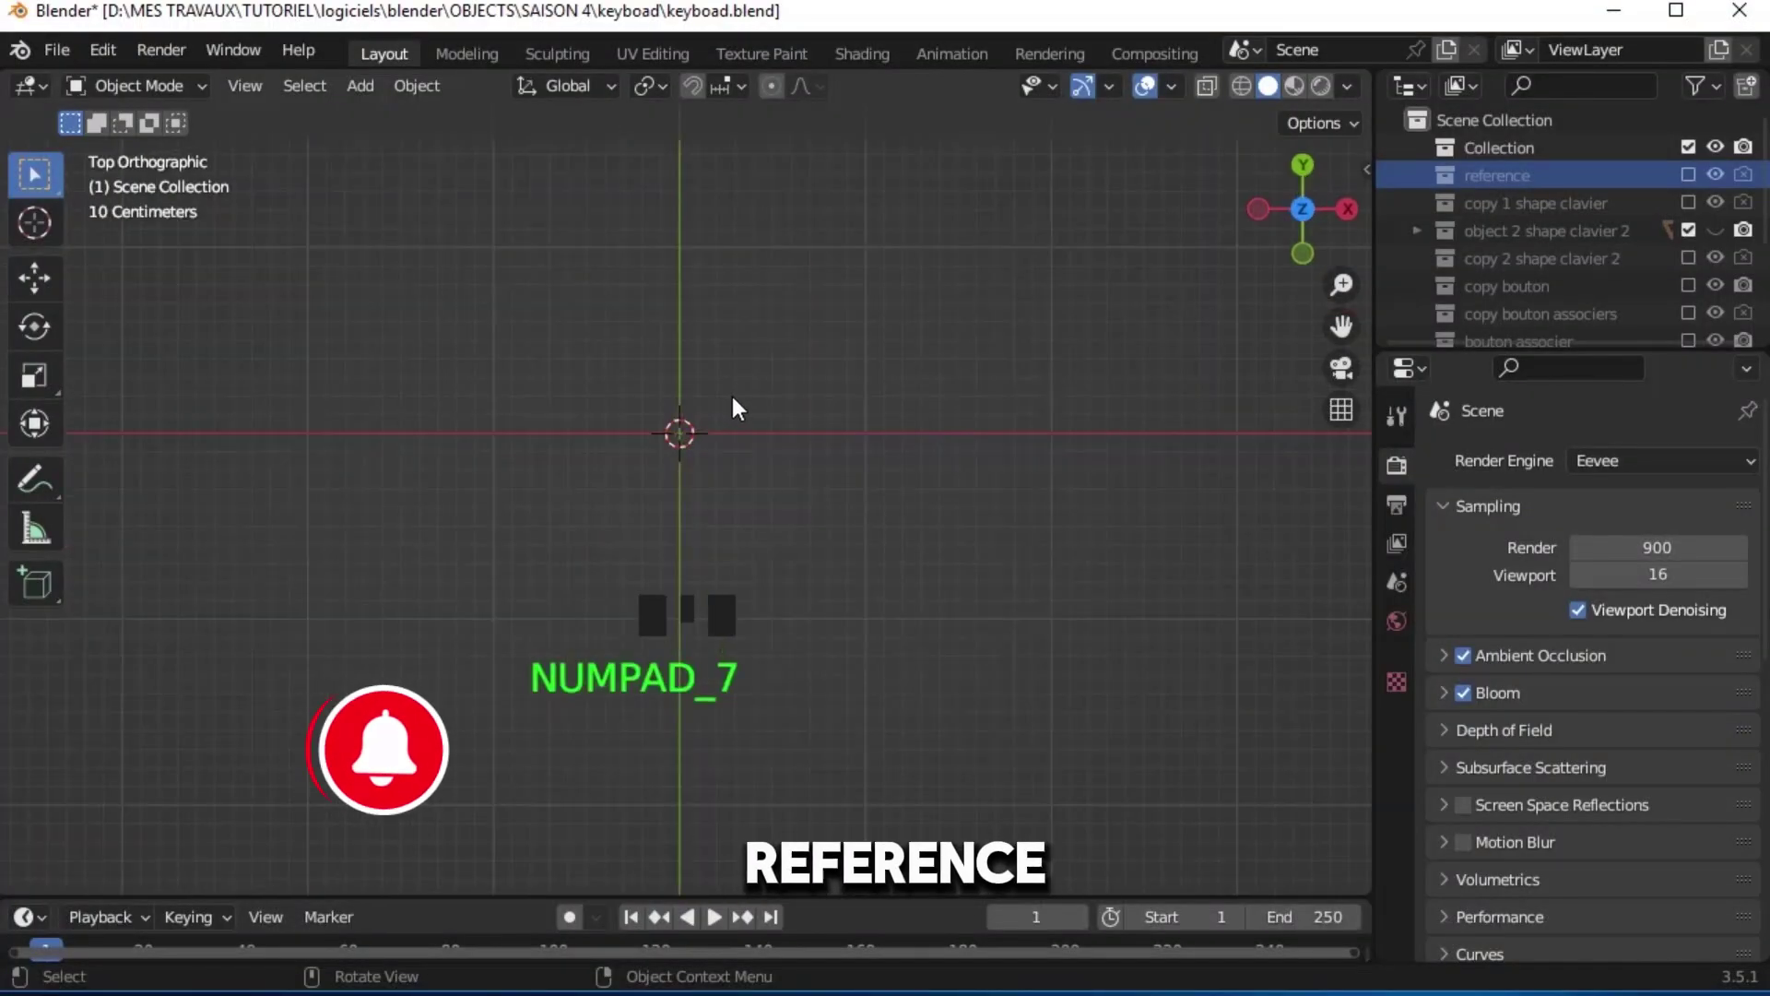
Add 'keyboard reference.png' as a reference image in the top view
click(732, 396)
key(alt+r)
click(696, 398)
key(shift+a)
click(768, 698)
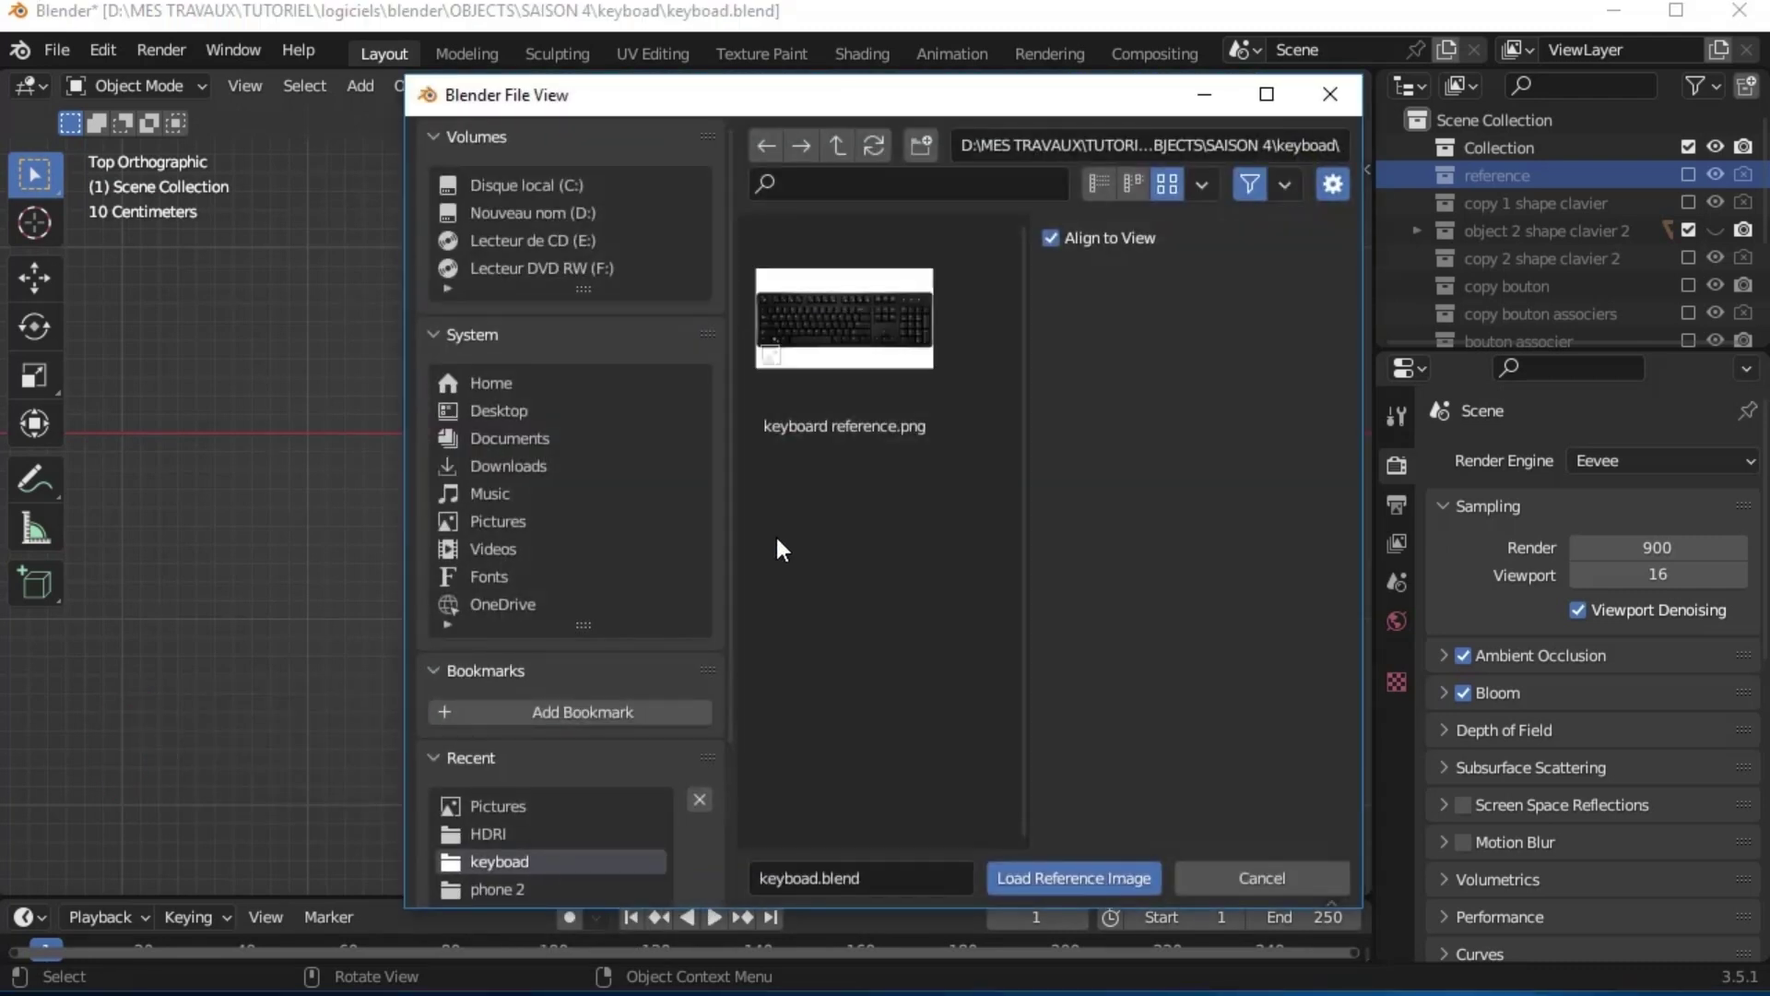
double_click(830, 348)
Add a cube and flatten it along Z into a thin slab, viewed from the top
key(shift+a)
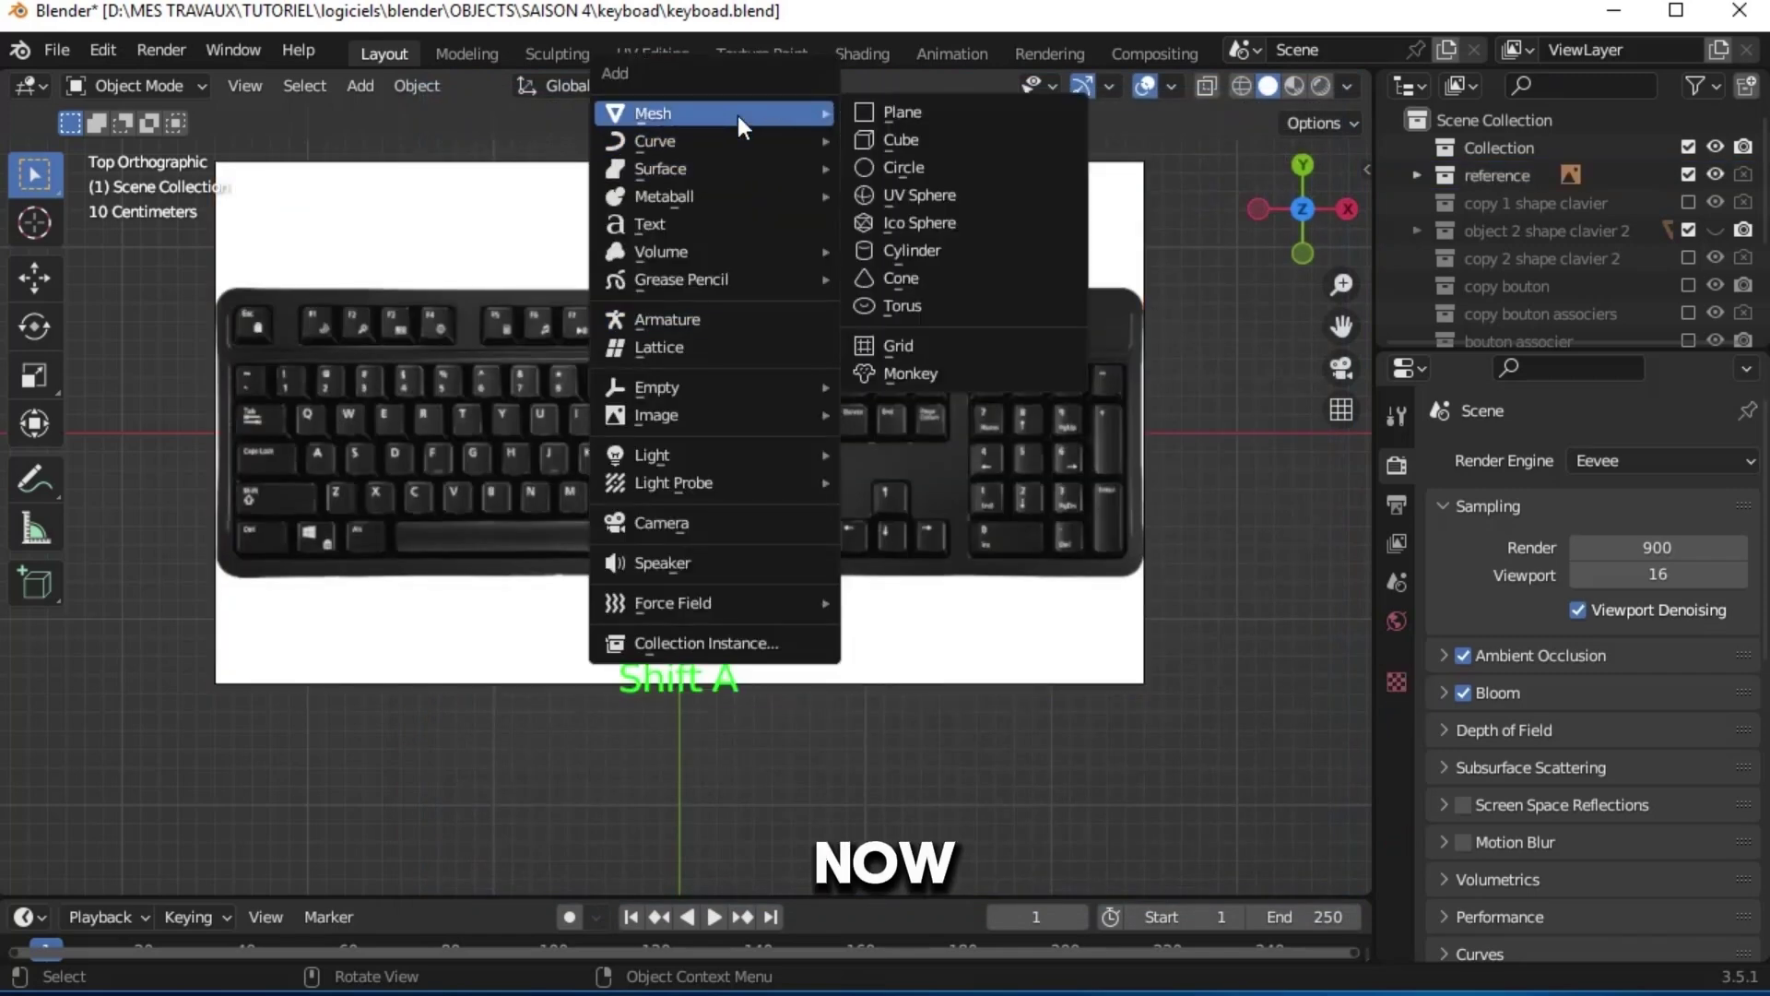
click(872, 142)
middle_drag(873, 140, 830, 277)
key(s)
key(z)
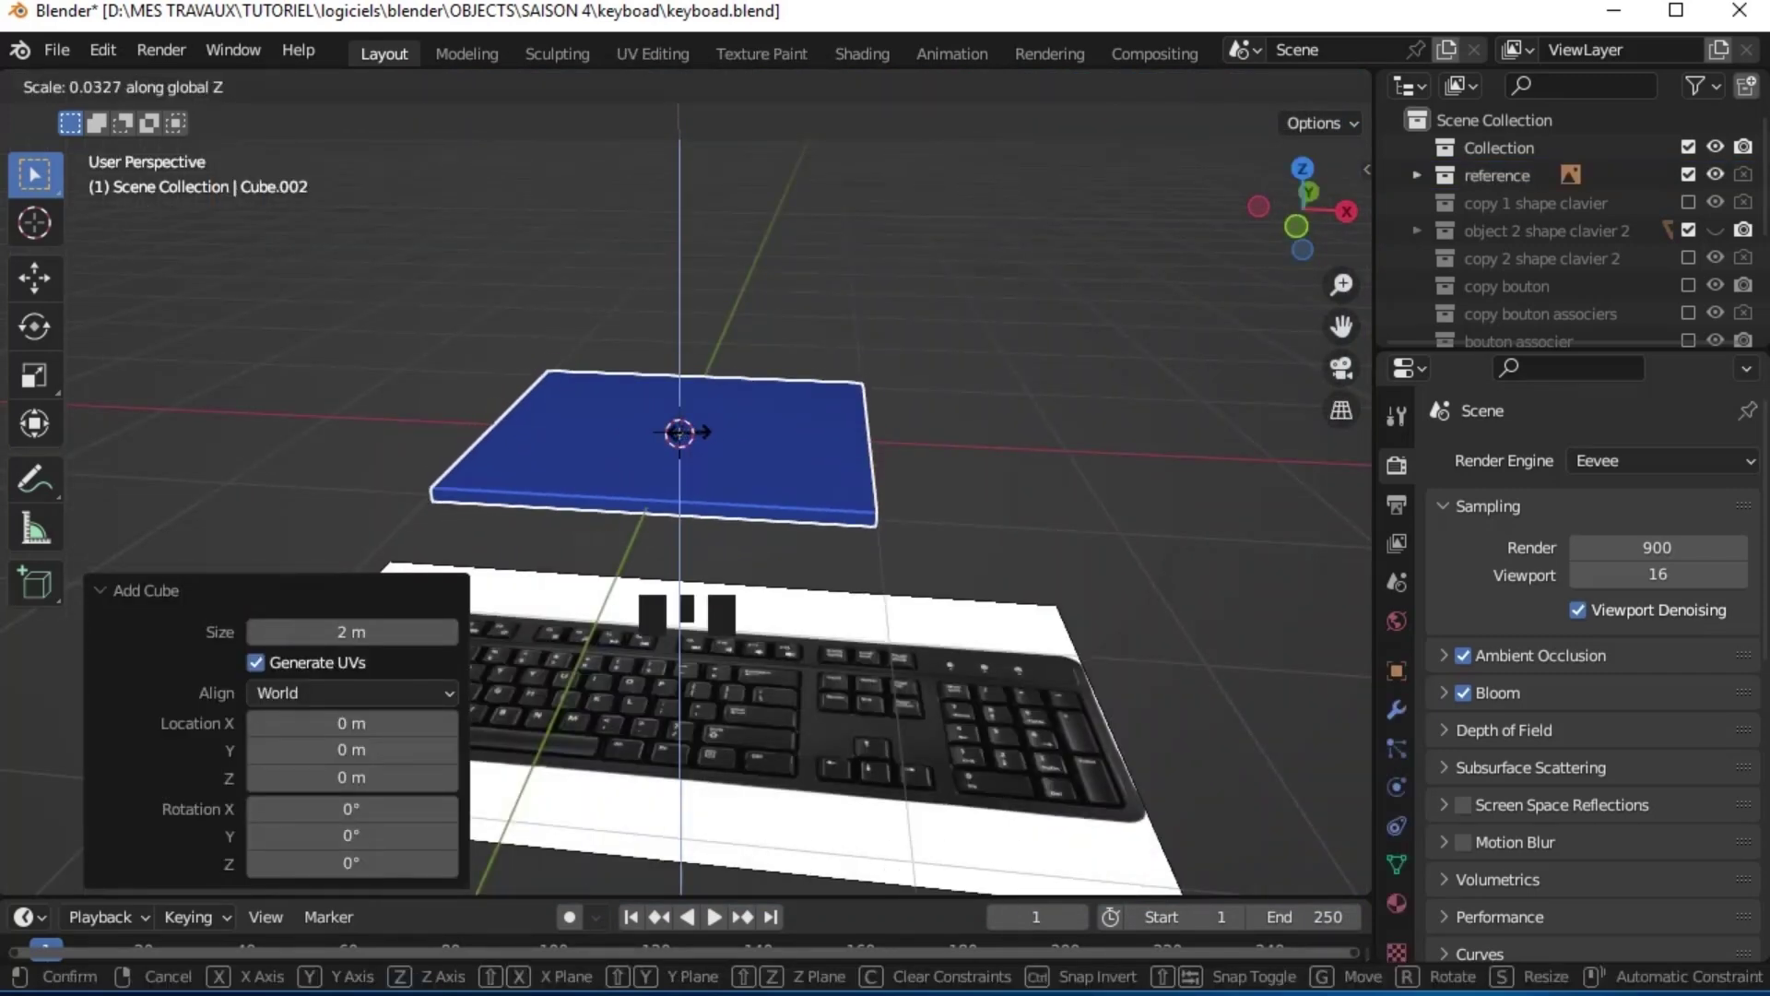
click(687, 429)
key(KP_7)
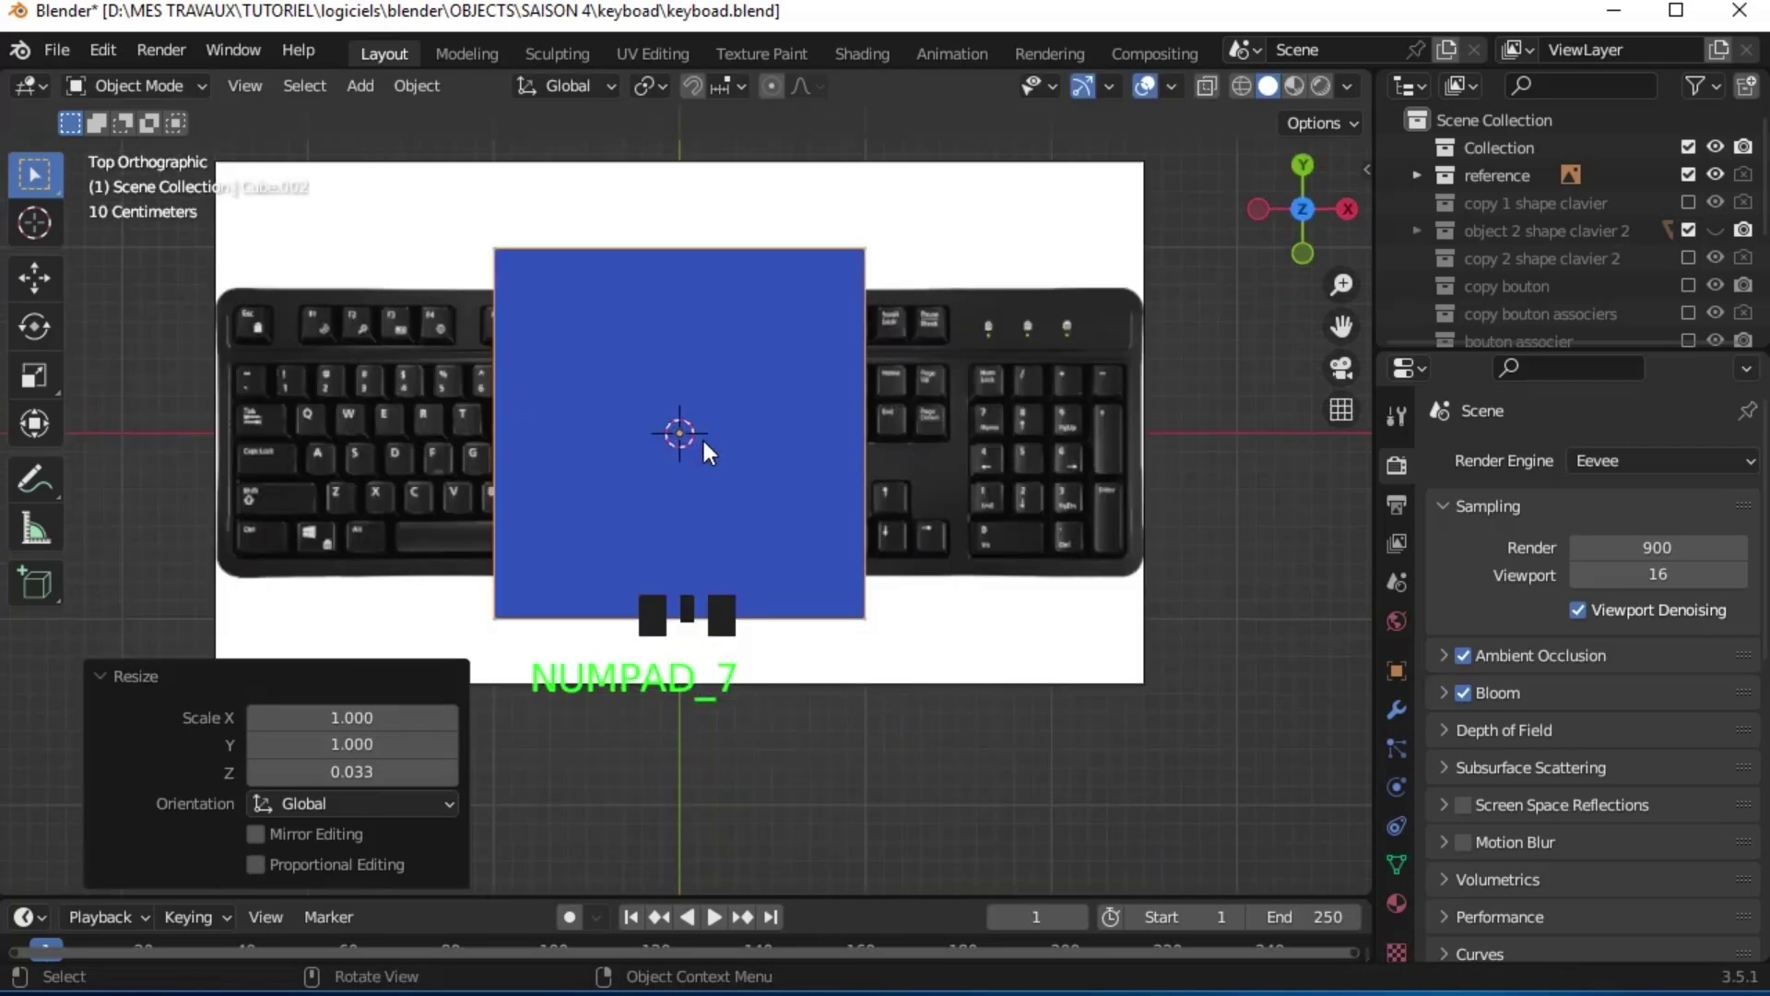
Turn on X-ray and scale the slab in X and Y to the keyboard's outline
click(1203, 86)
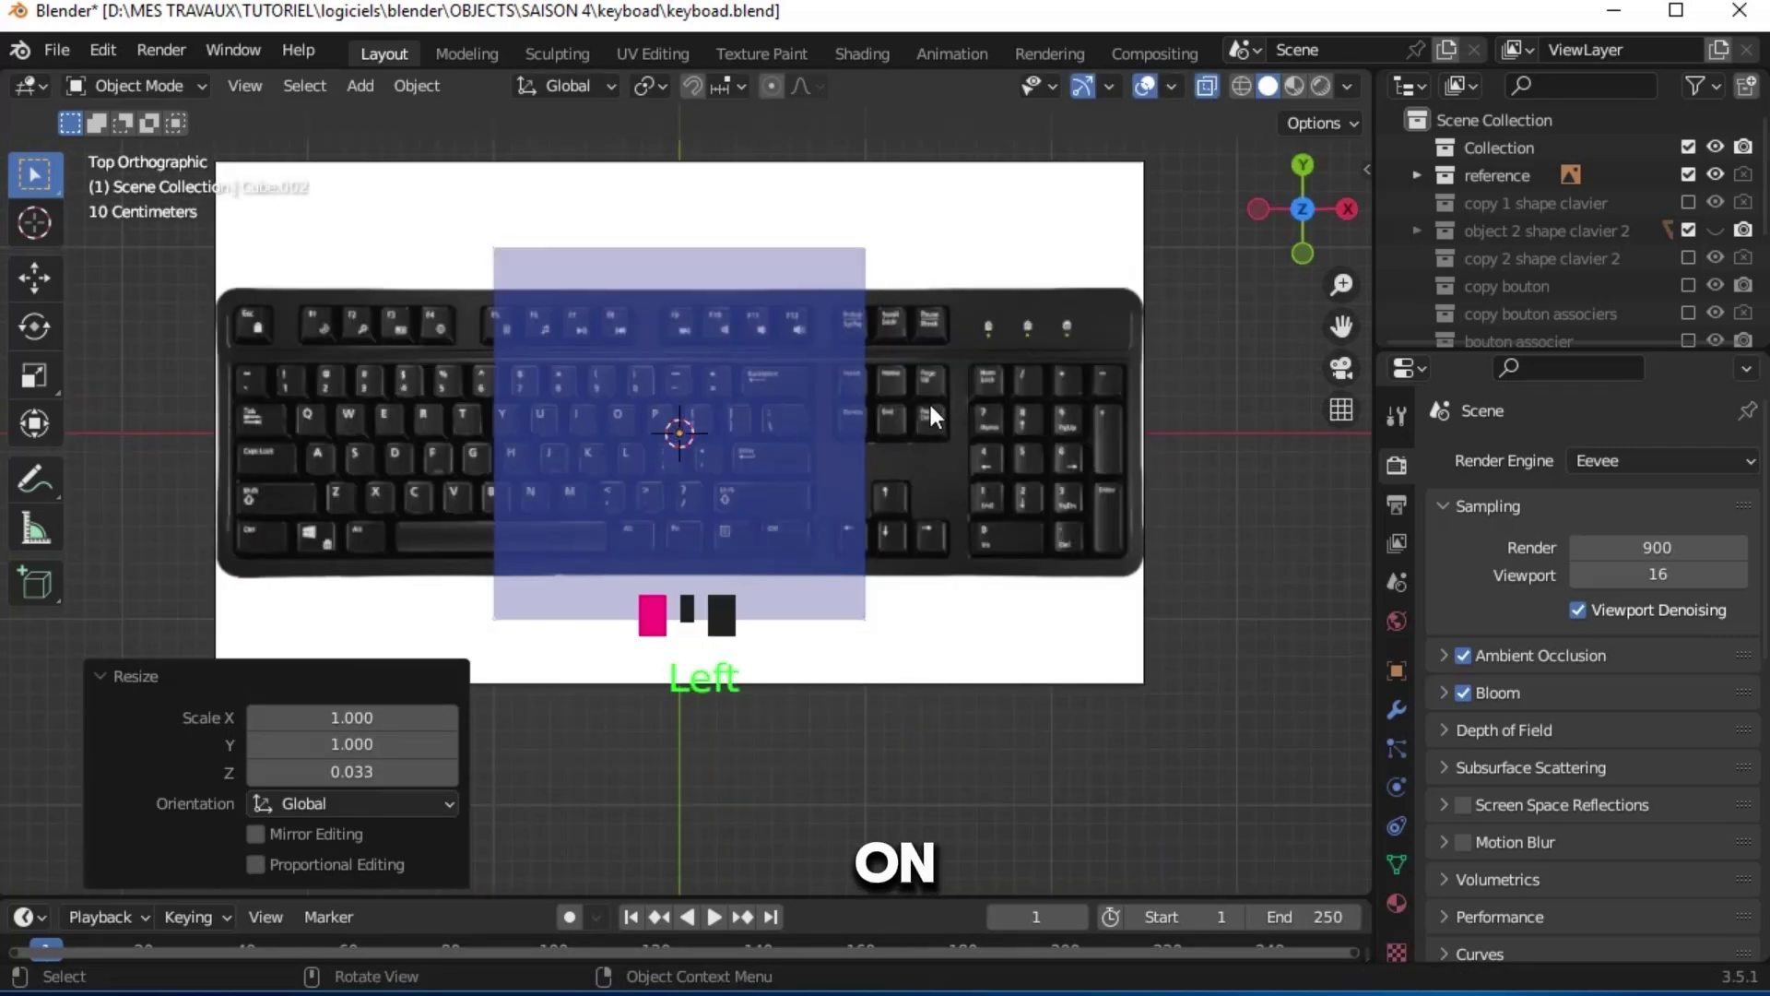
key(s)
key(x)
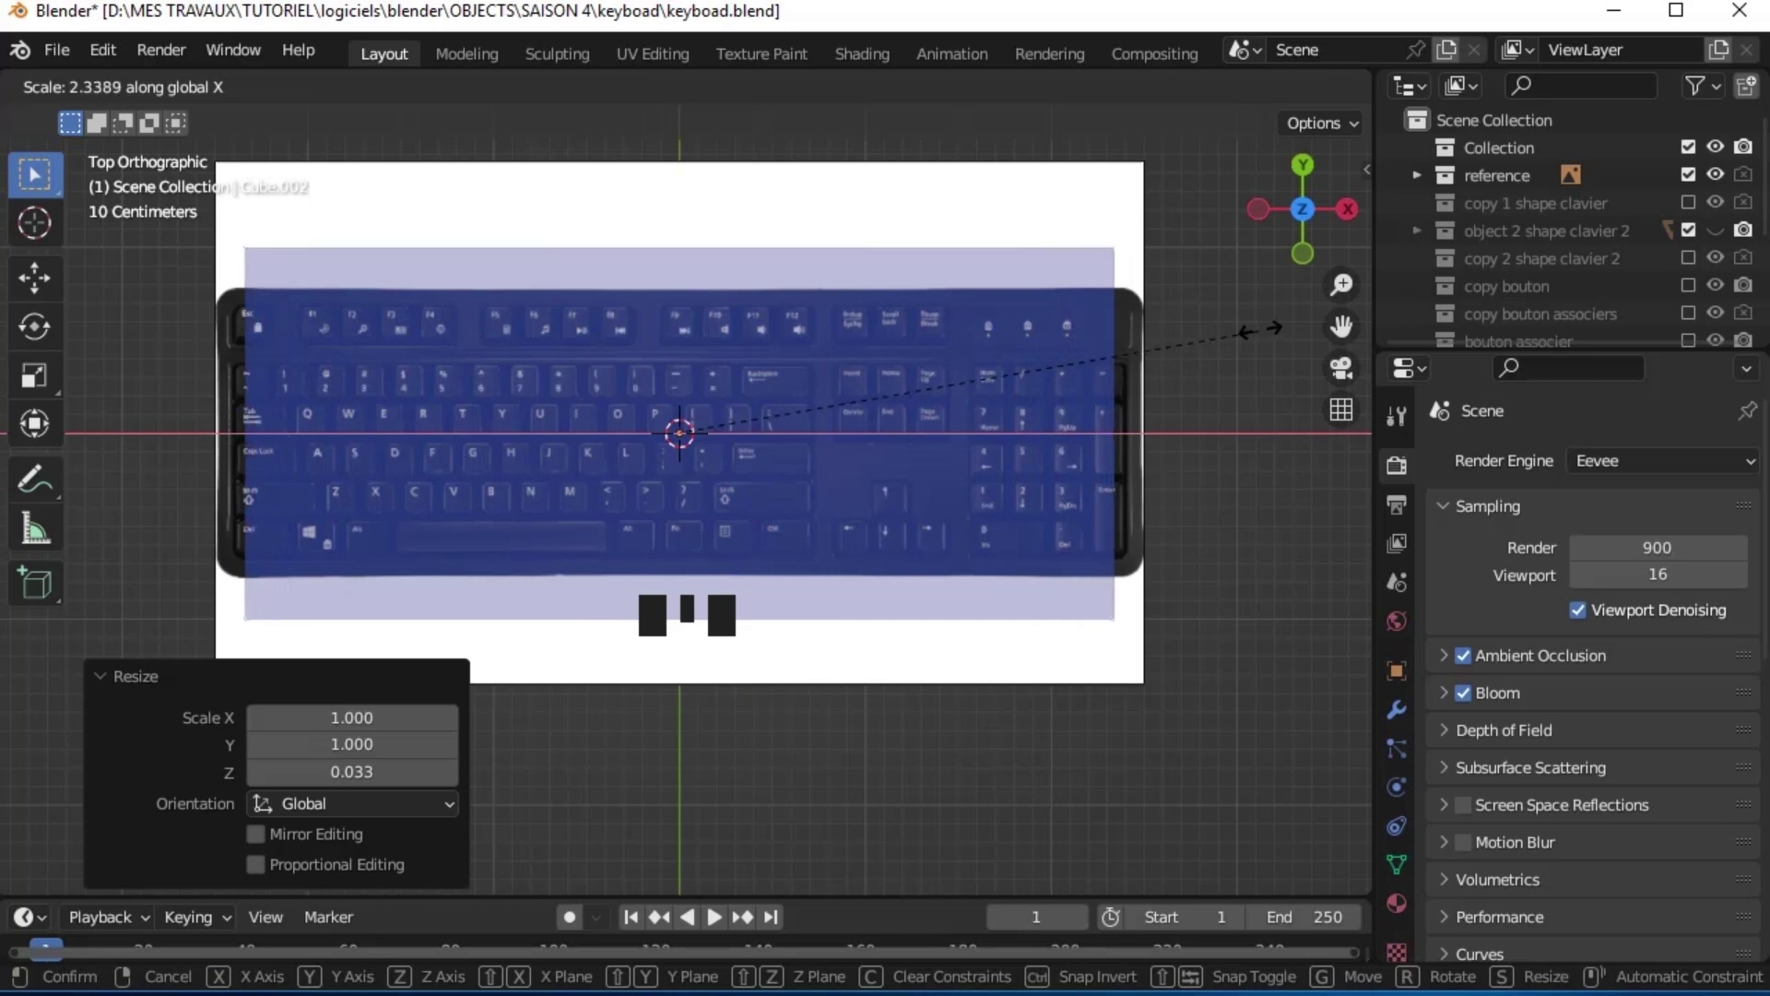
click(1308, 320)
key(s)
key(y)
click(605, 431)
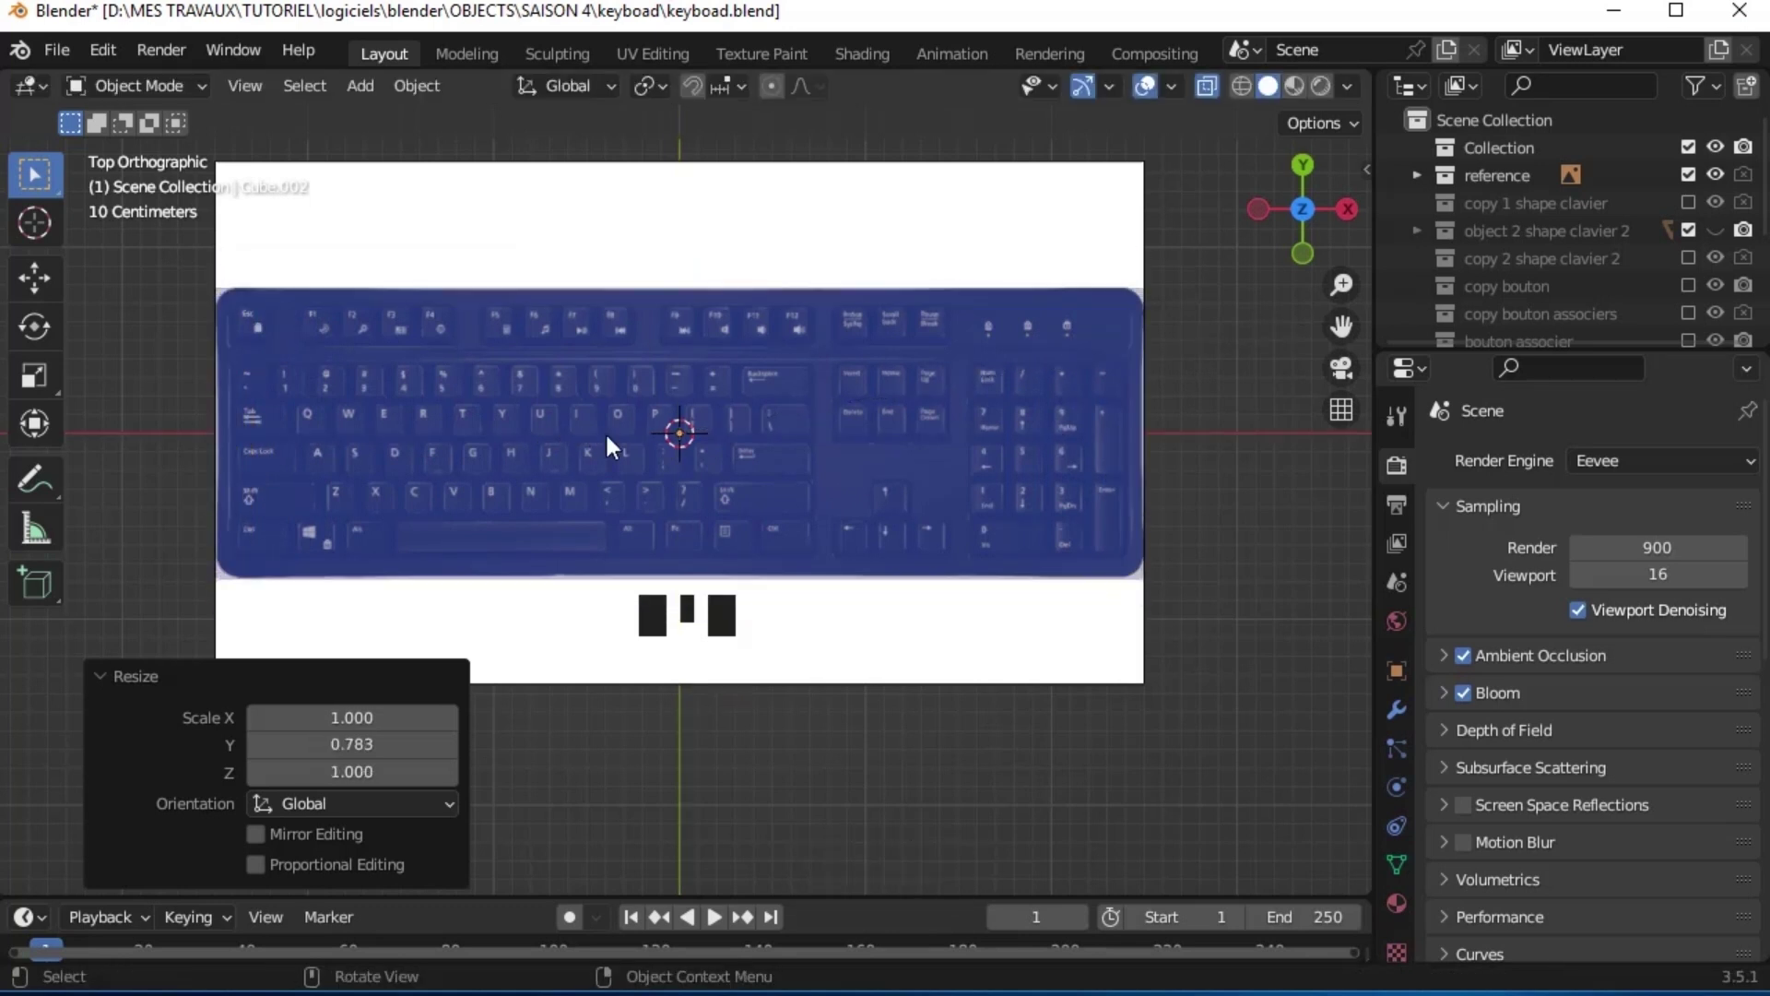
key(Tab)
Add evenly spaced vertical and horizontal loop cuts across the slab
key(ctrl+r)
scroll(553, 578, up, 6)
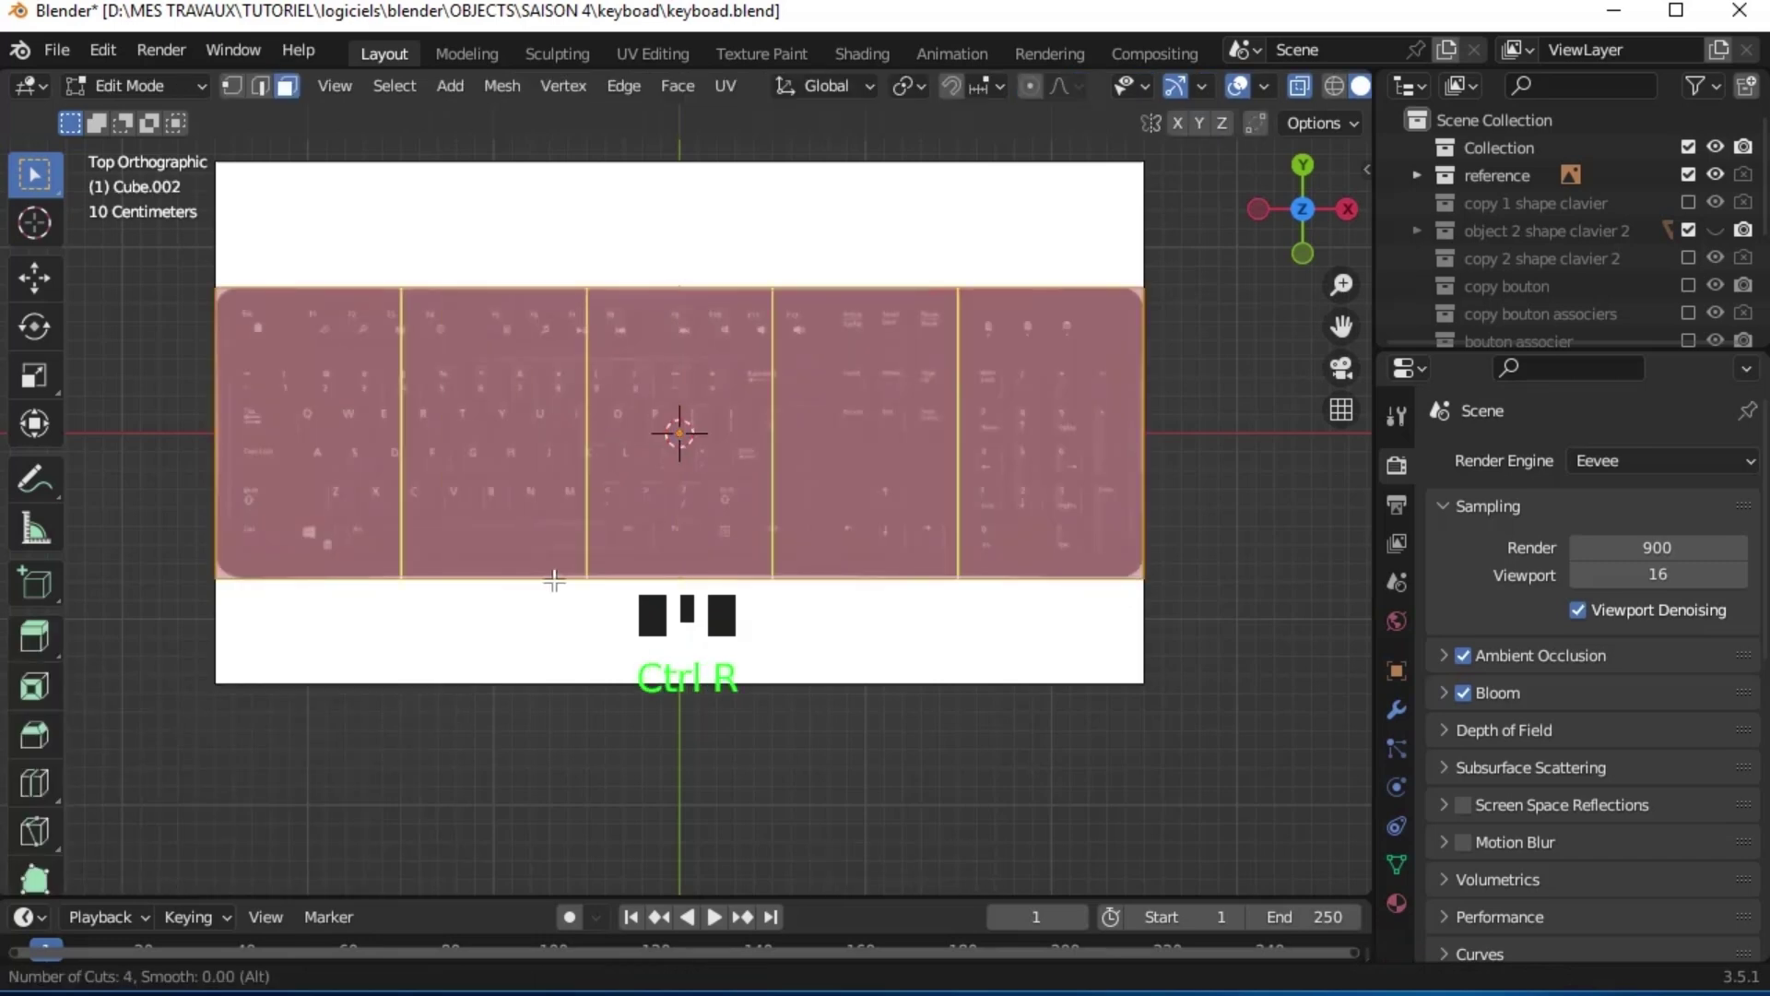
scroll(554, 579, up, 4)
scroll(553, 579, up, 4)
scroll(553, 578, up, 5)
scroll(554, 578, up, 3)
scroll(554, 579, up, 3)
click(554, 578)
right_click(553, 578)
key(ctrl+r)
scroll(668, 451, up, 5)
scroll(668, 451, up, 3)
scroll(669, 451, up, 3)
scroll(669, 451, up, 1)
scroll(668, 451, up, 1)
click(667, 452)
Subdivide the whole grid twice into smaller squares
right_click(669, 451)
key(a)
right_click(298, 298)
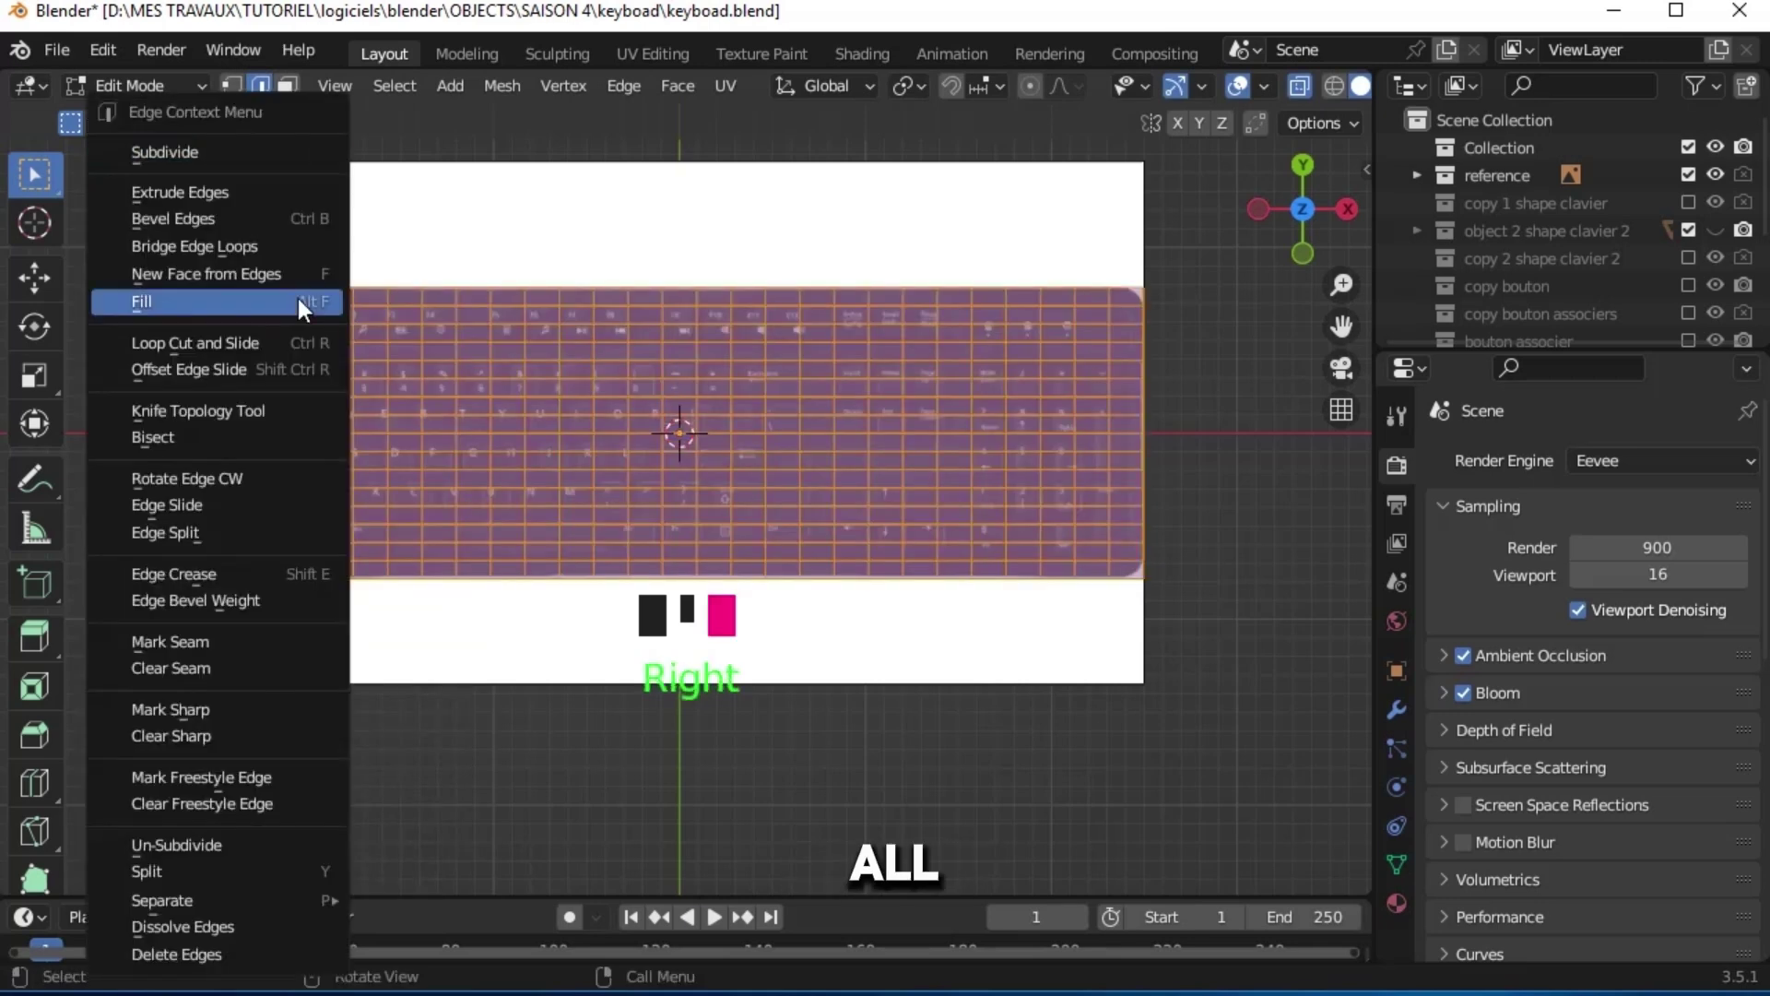
click(281, 151)
right_click(660, 342)
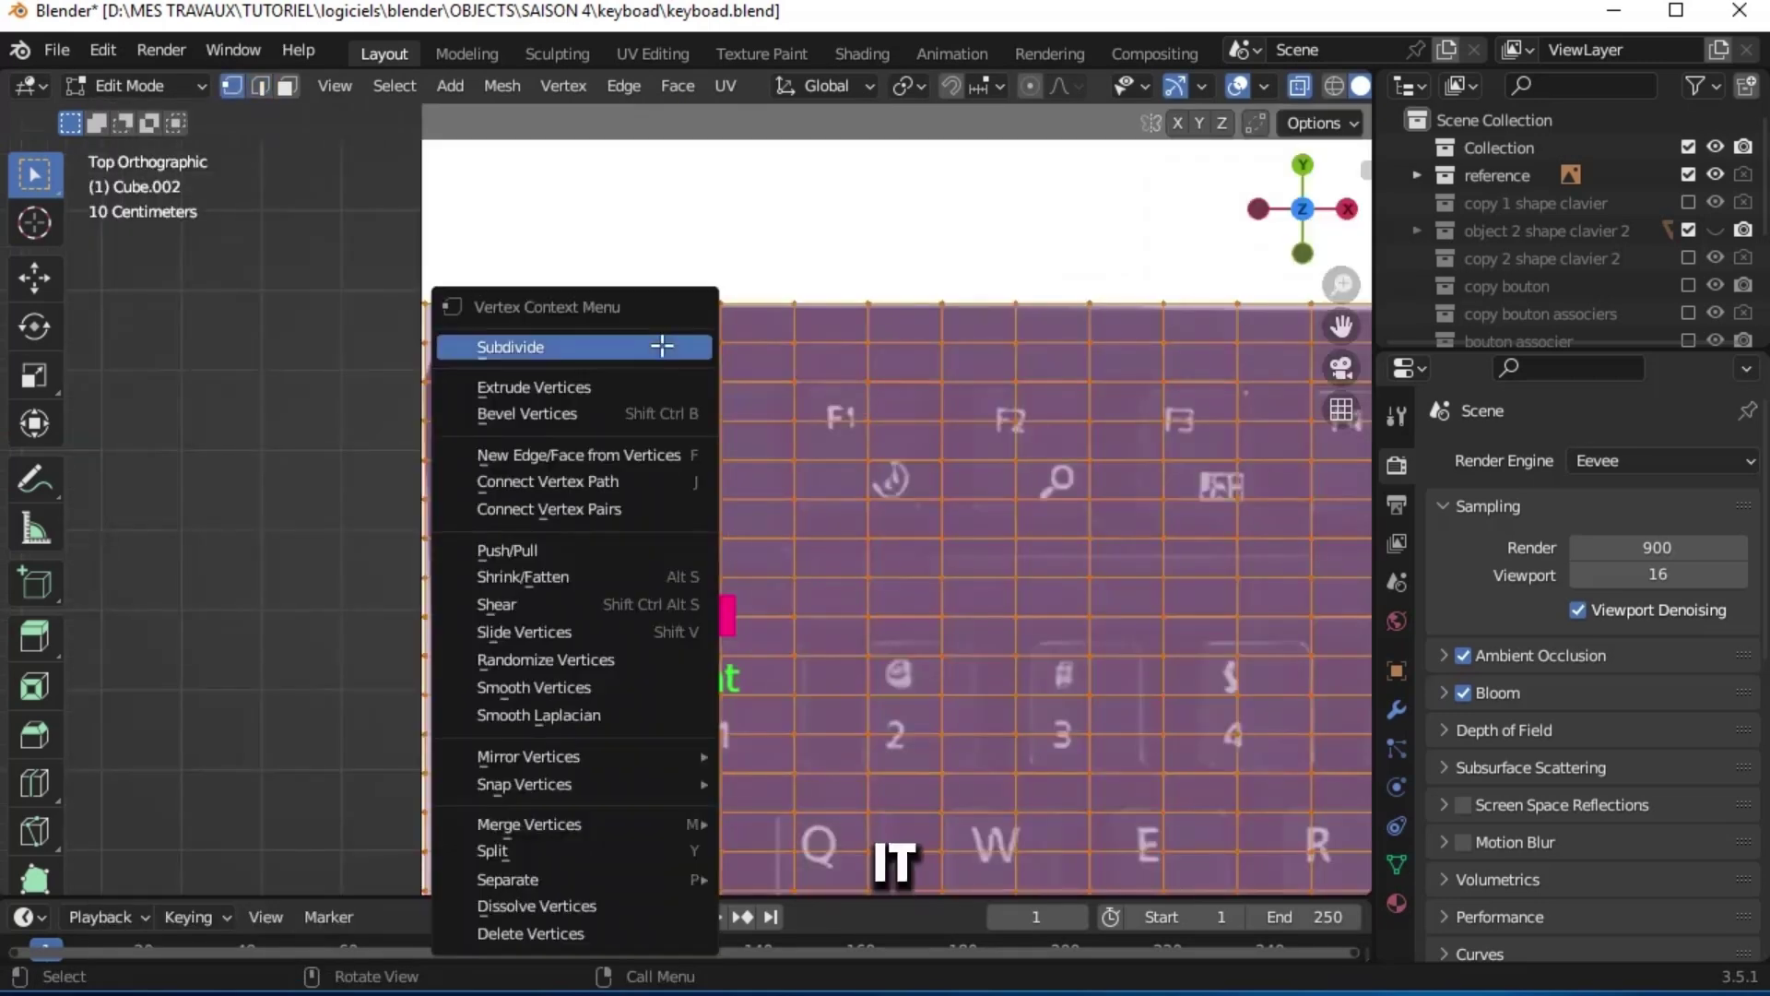
click(660, 341)
Move the top-left corner vertices onto the reference's rounded corner
key(g)
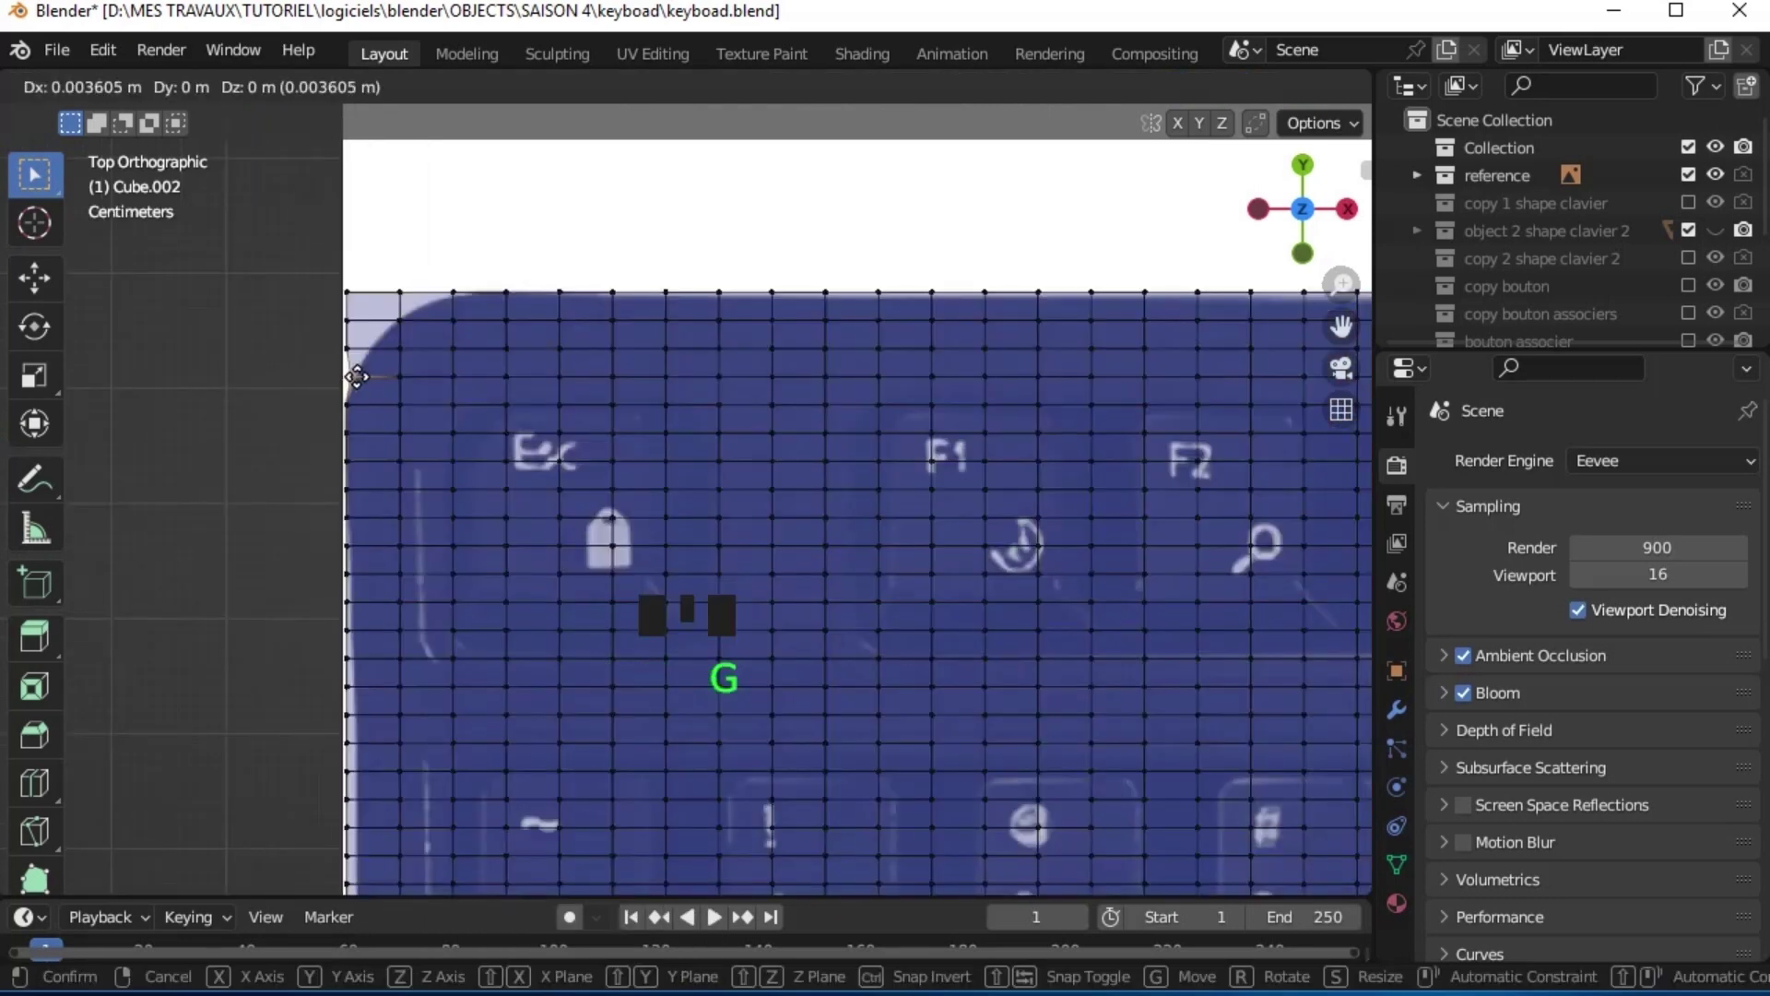
click(356, 377)
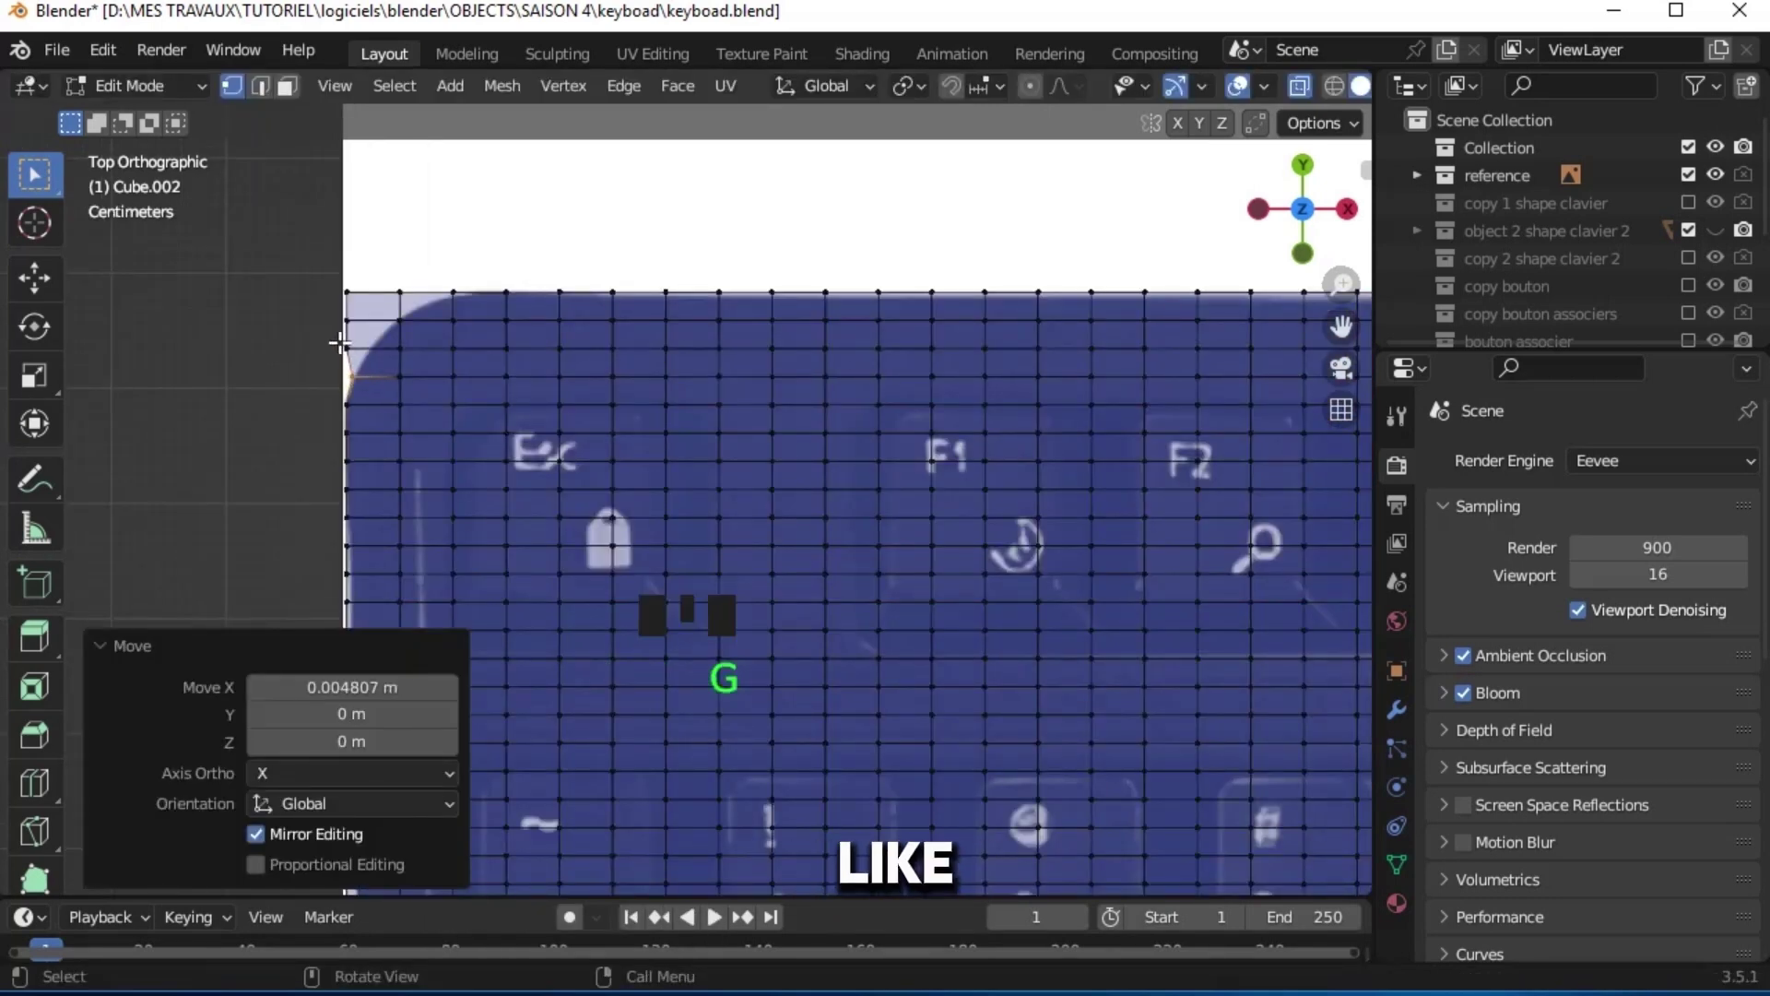
click(345, 353)
key(g)
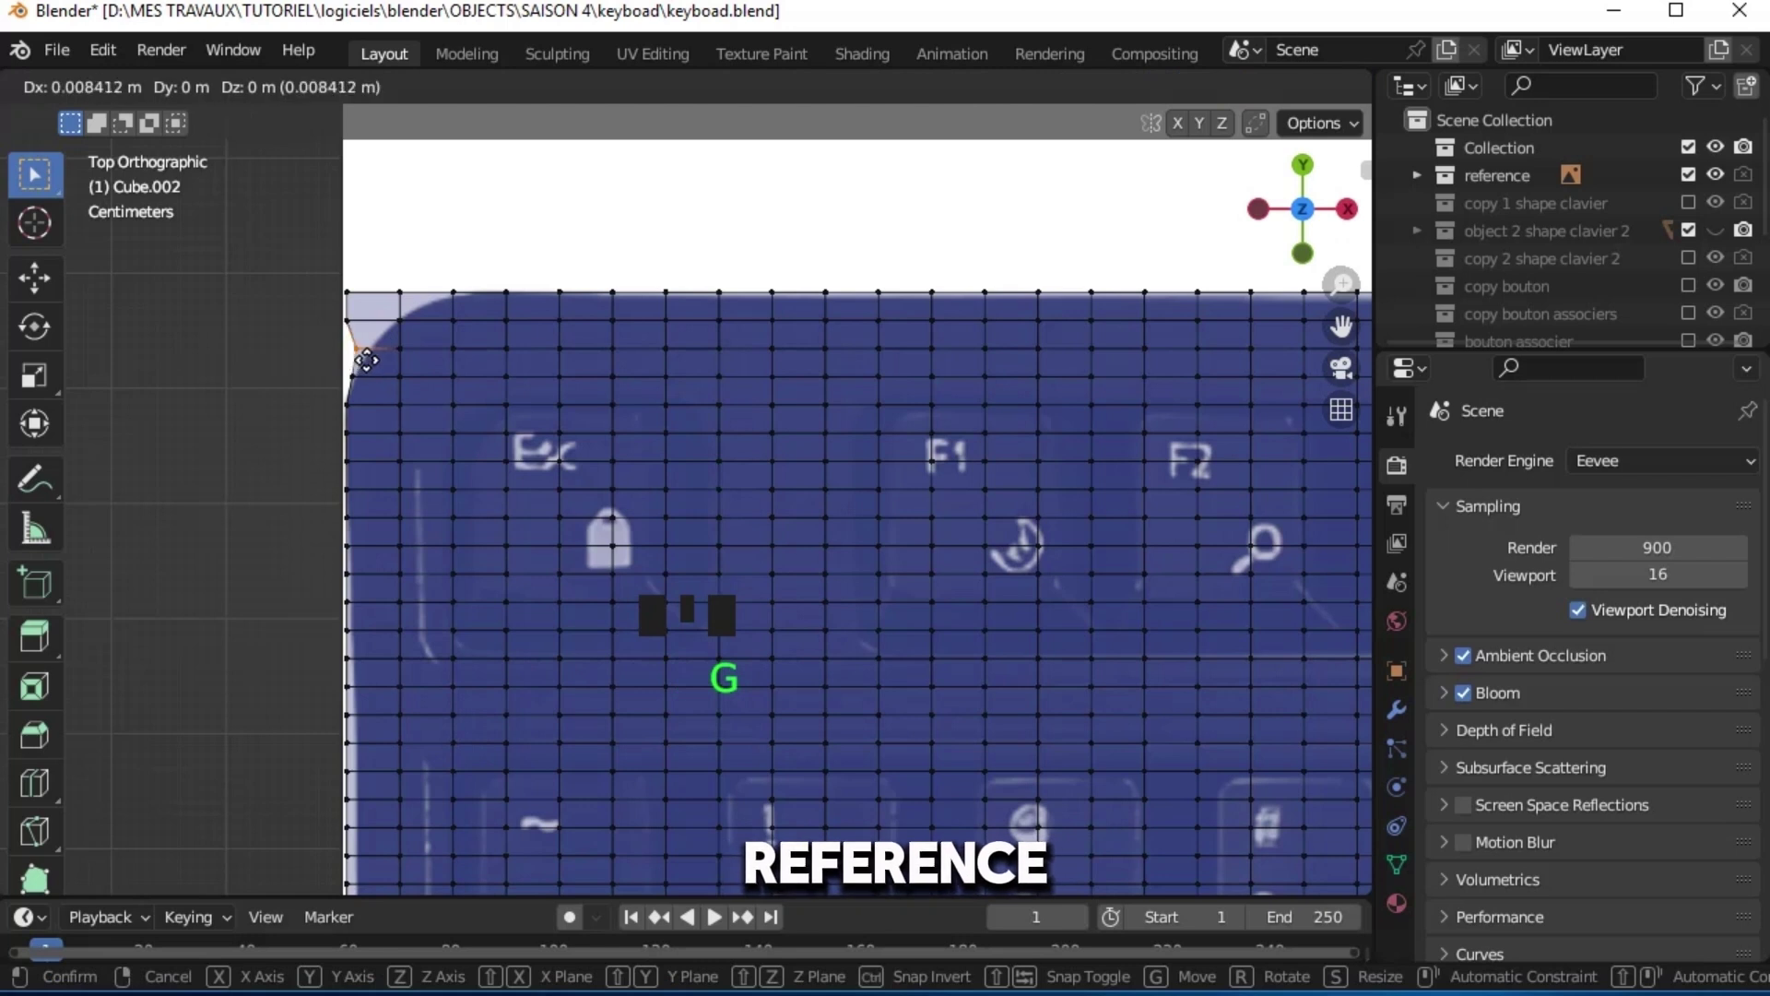
click(373, 364)
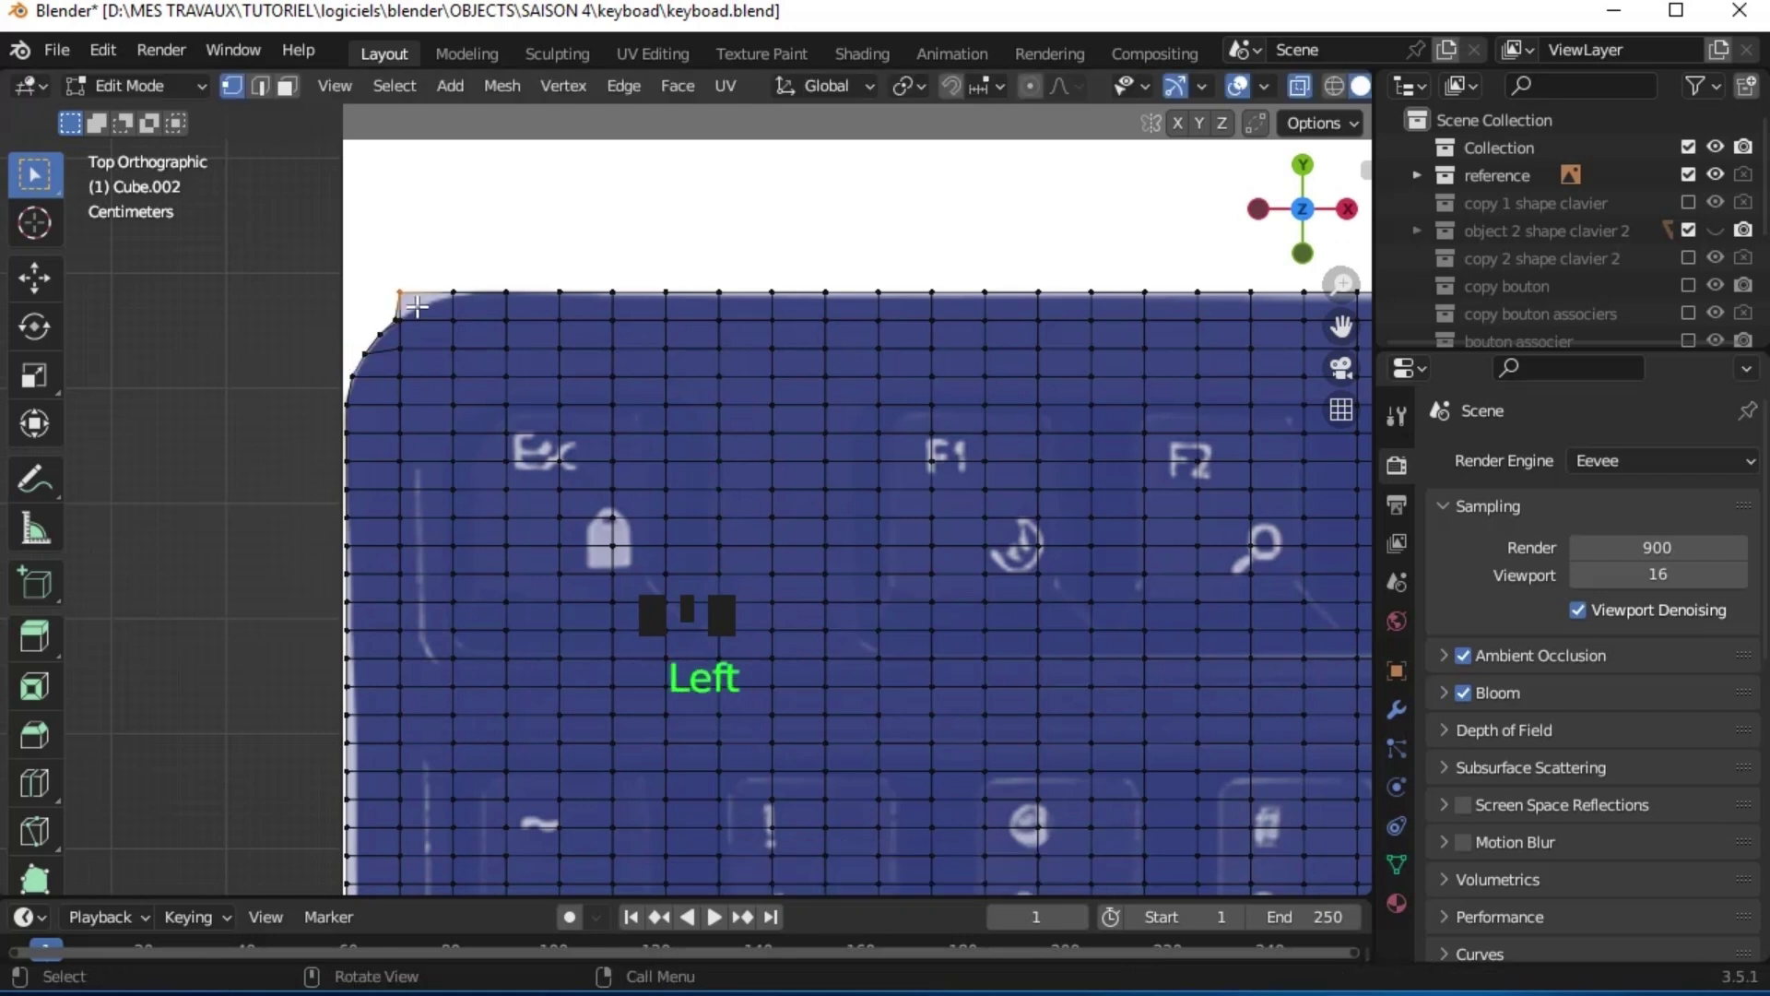
click(410, 309)
key(g)
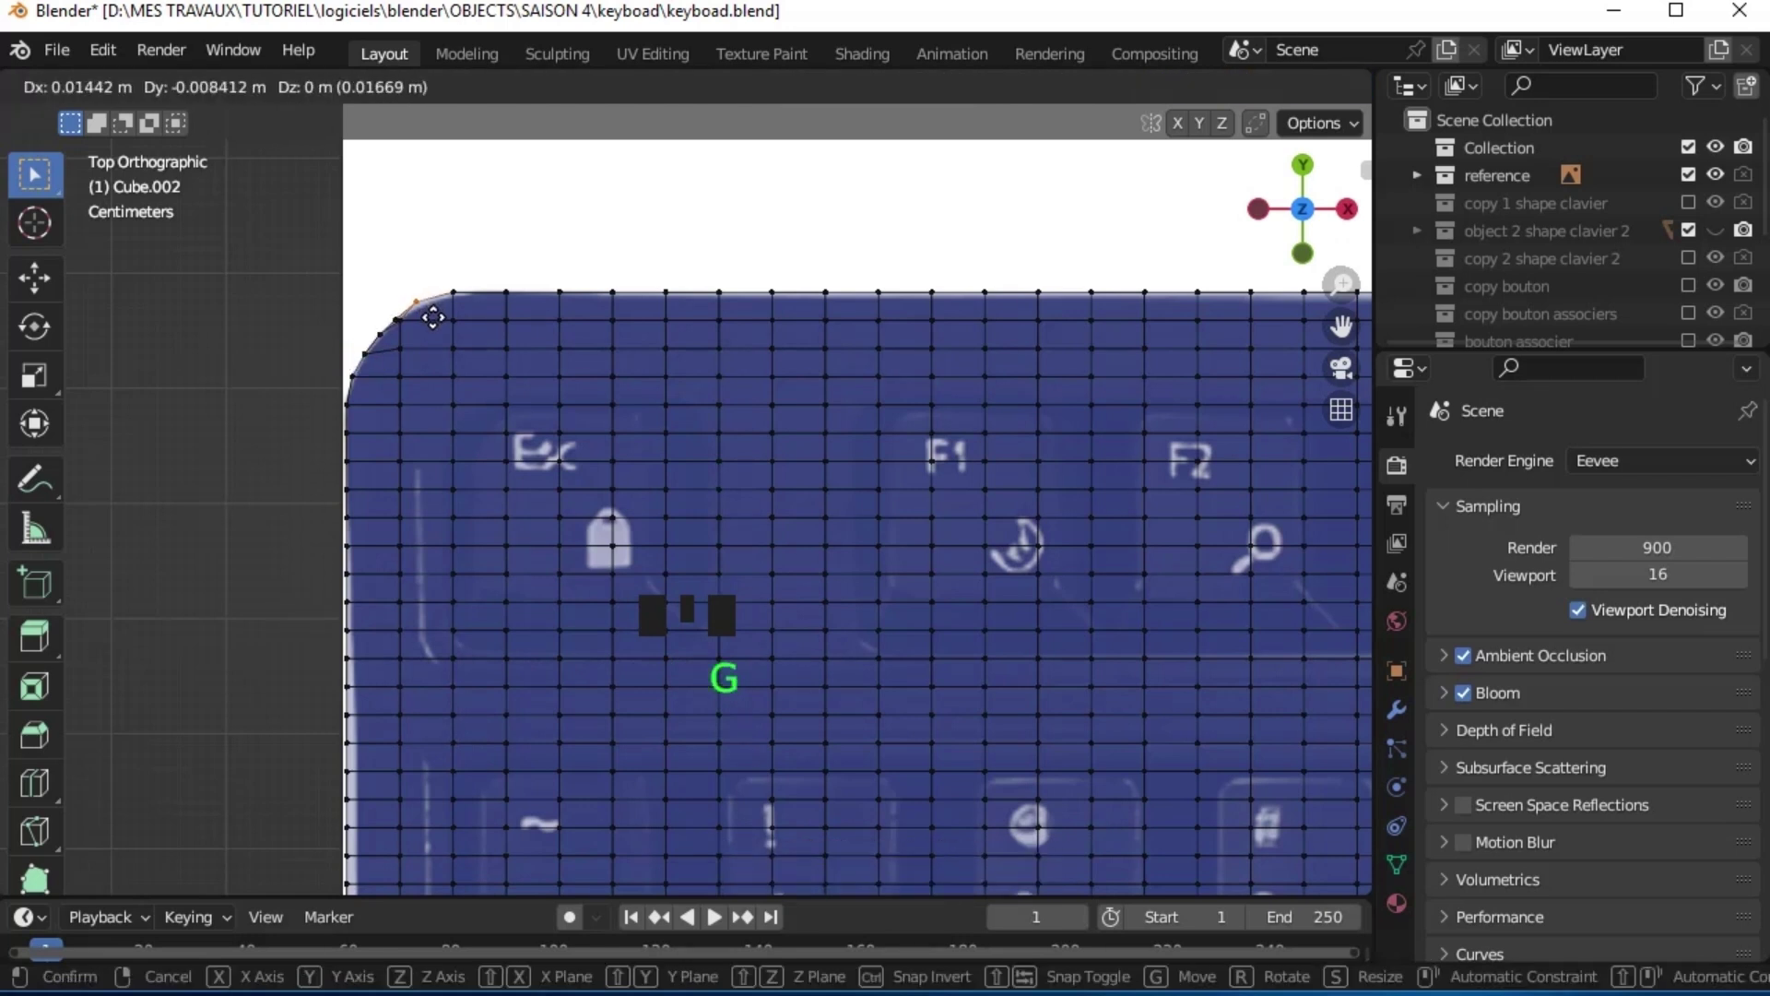
Keep only the shaped top-left quarter of the grid, deleting the other vertices
click(433, 318)
scroll(433, 318, down, 3)
drag(264, 296, 886, 517)
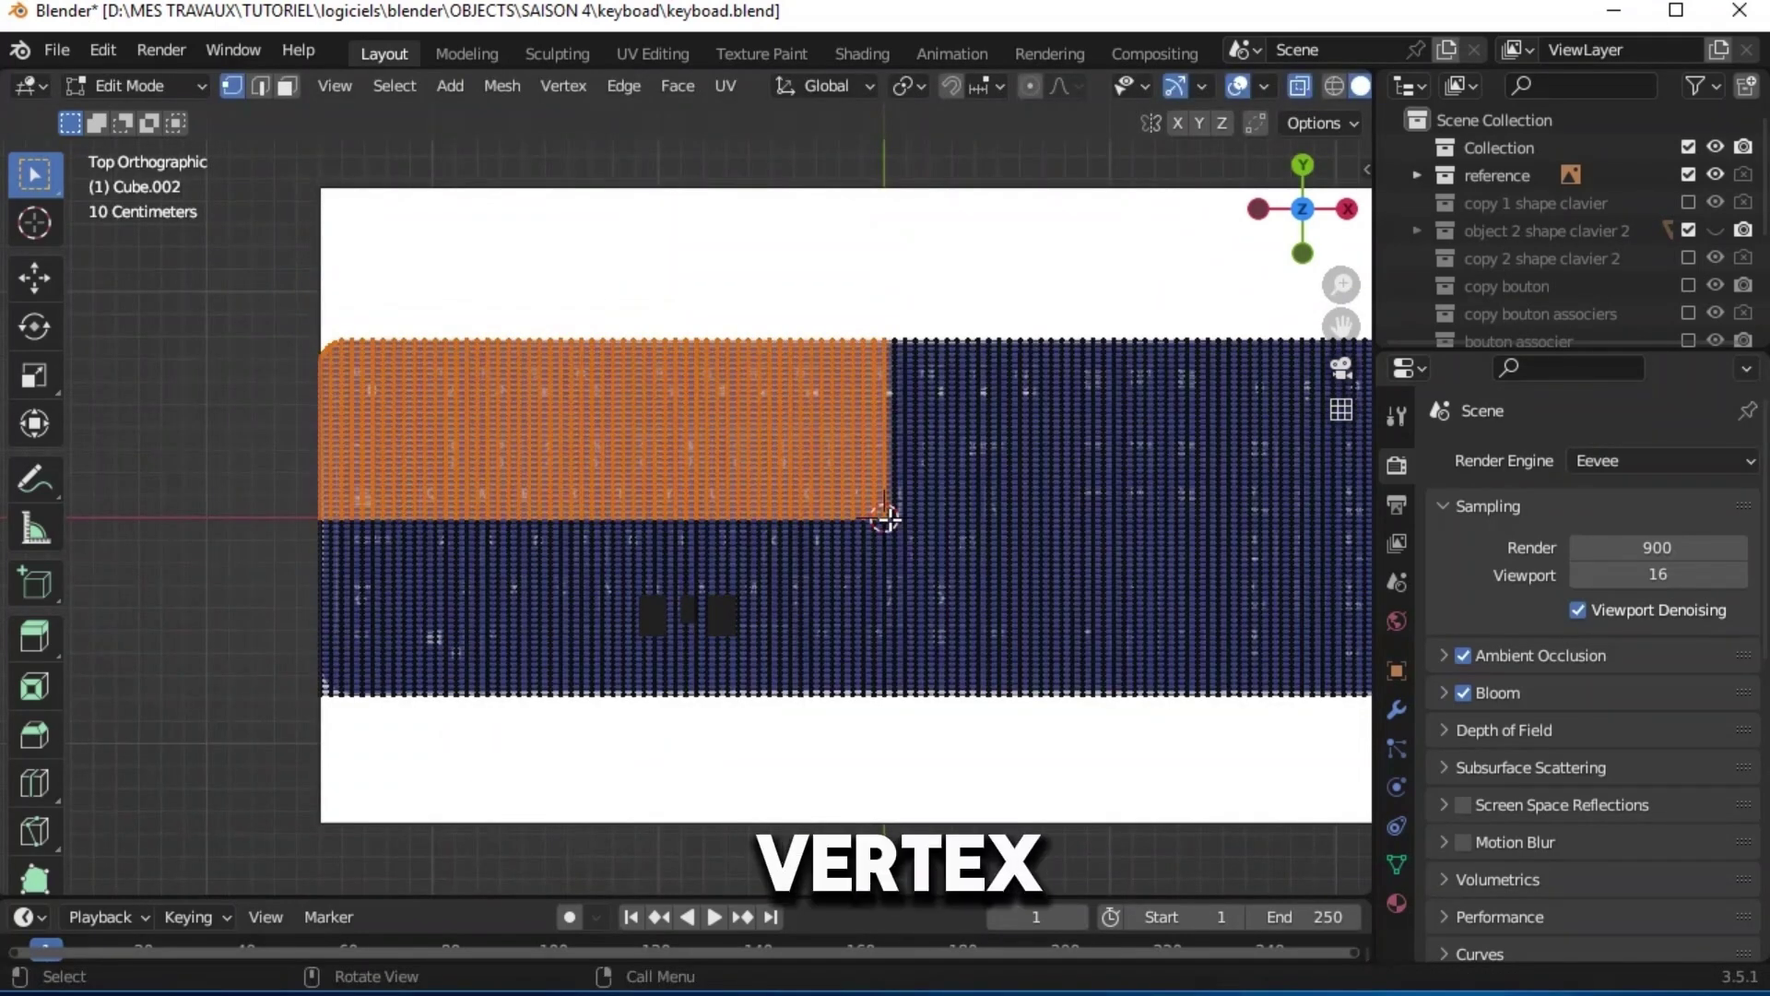
key(ctrl+i)
key(x)
click(875, 518)
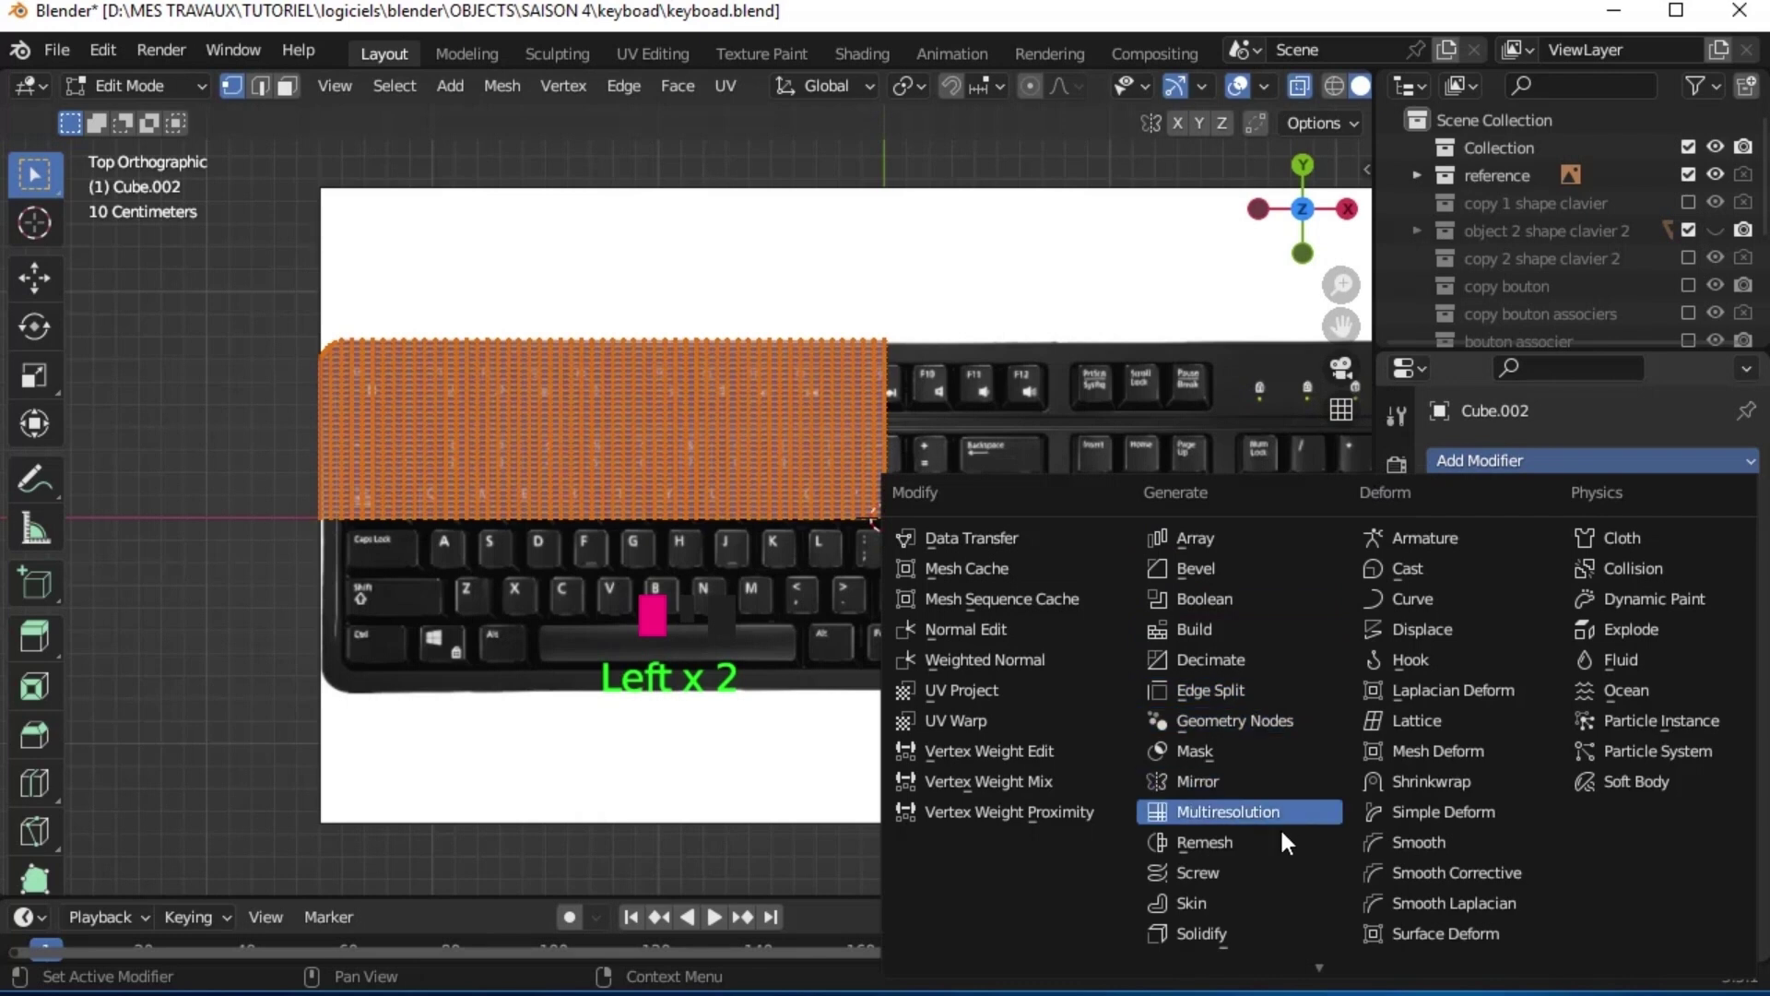
Mirror the quarter across X with a Mirror modifier and apply it
click(1213, 782)
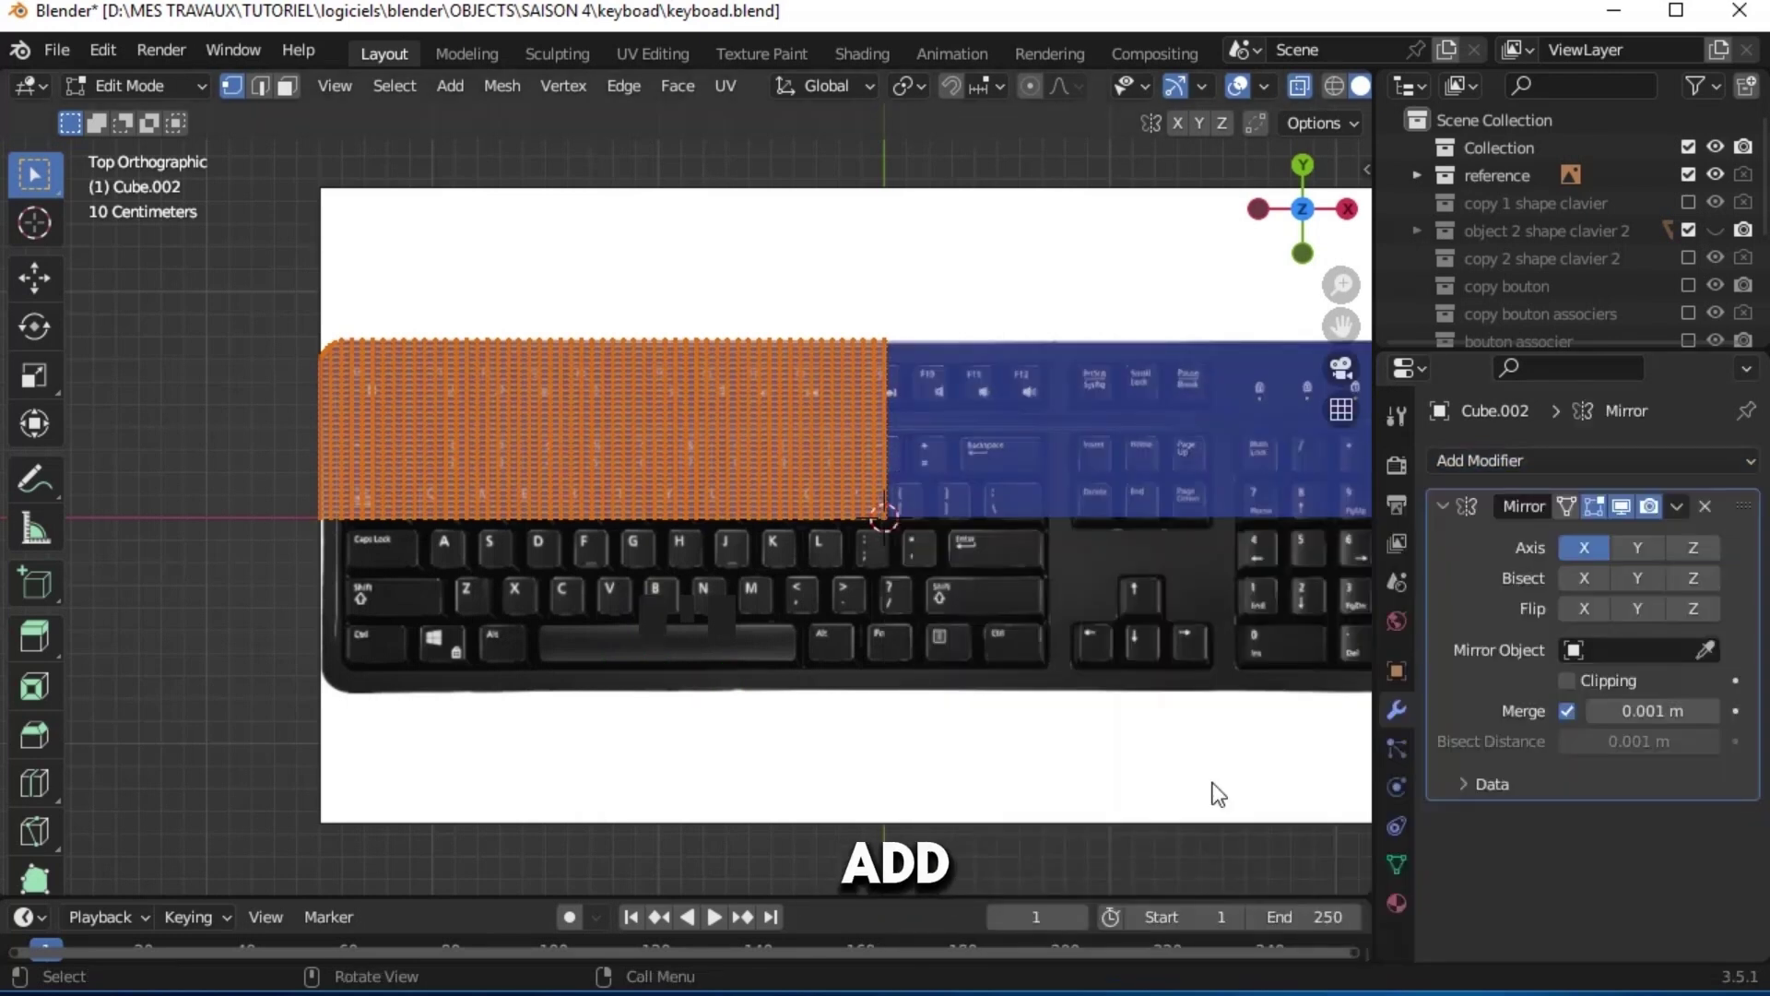
key(Tab)
click(1676, 507)
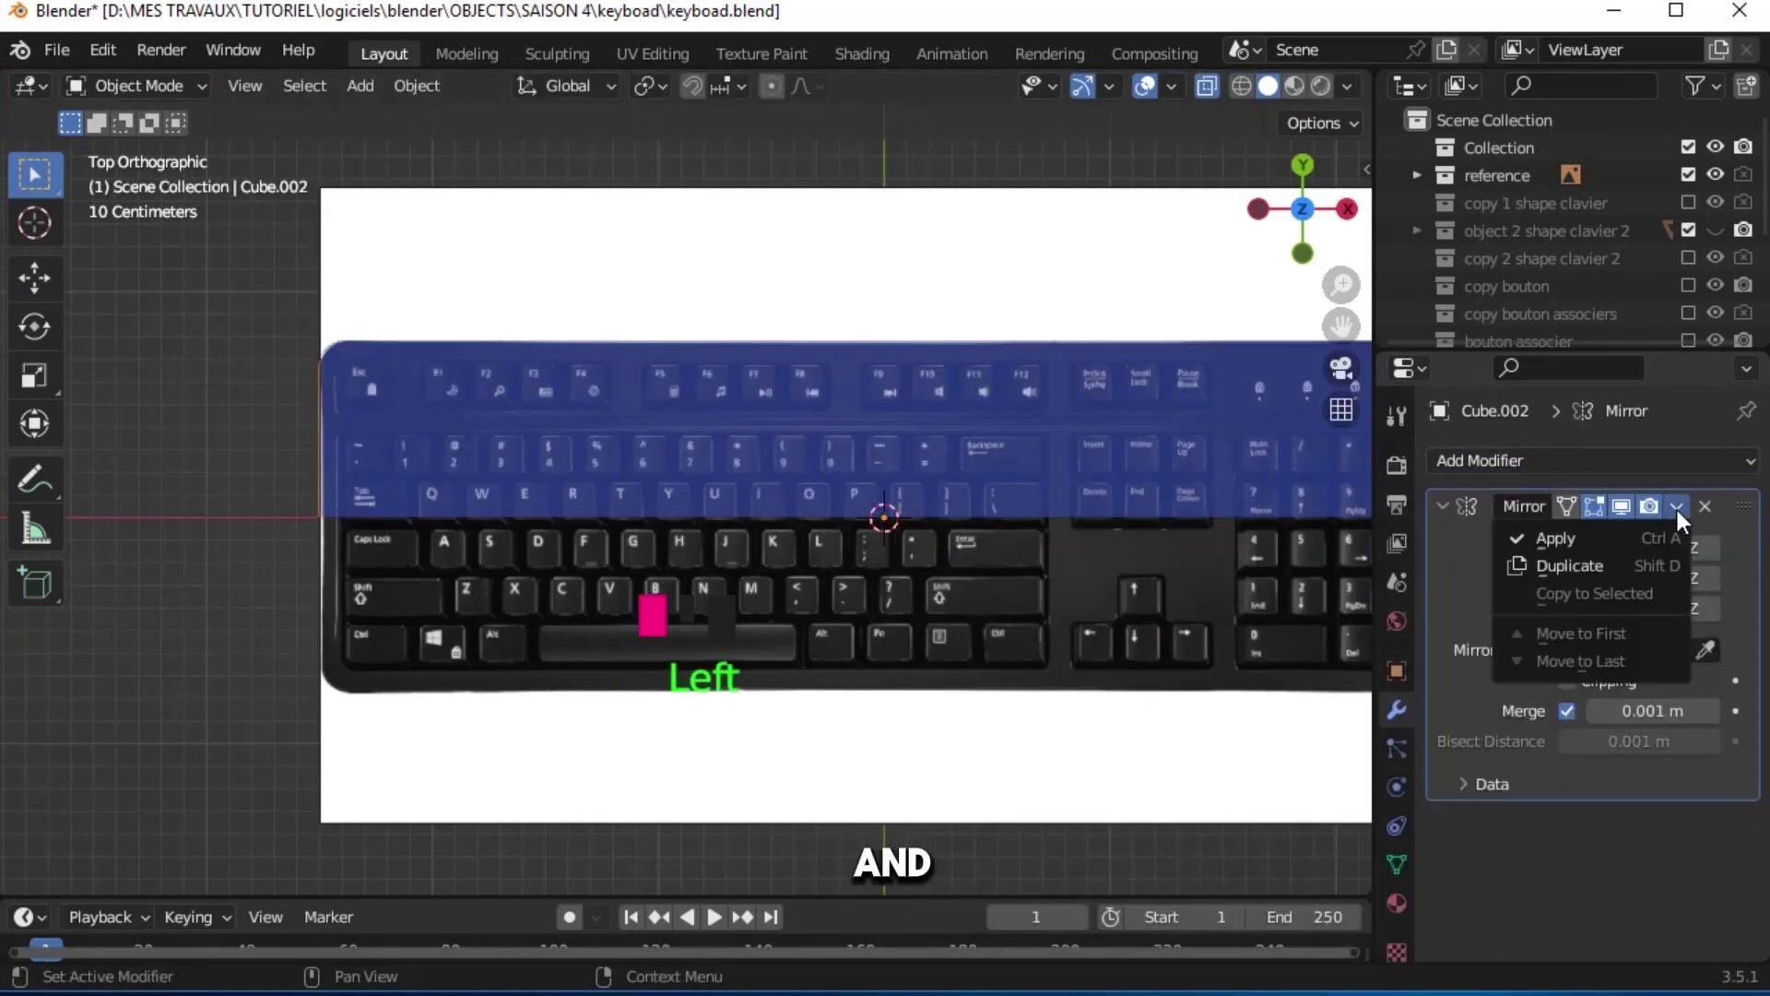
click(1632, 535)
Add a second Mirror modifier on the Y axis and apply it
key(Tab)
click(1510, 460)
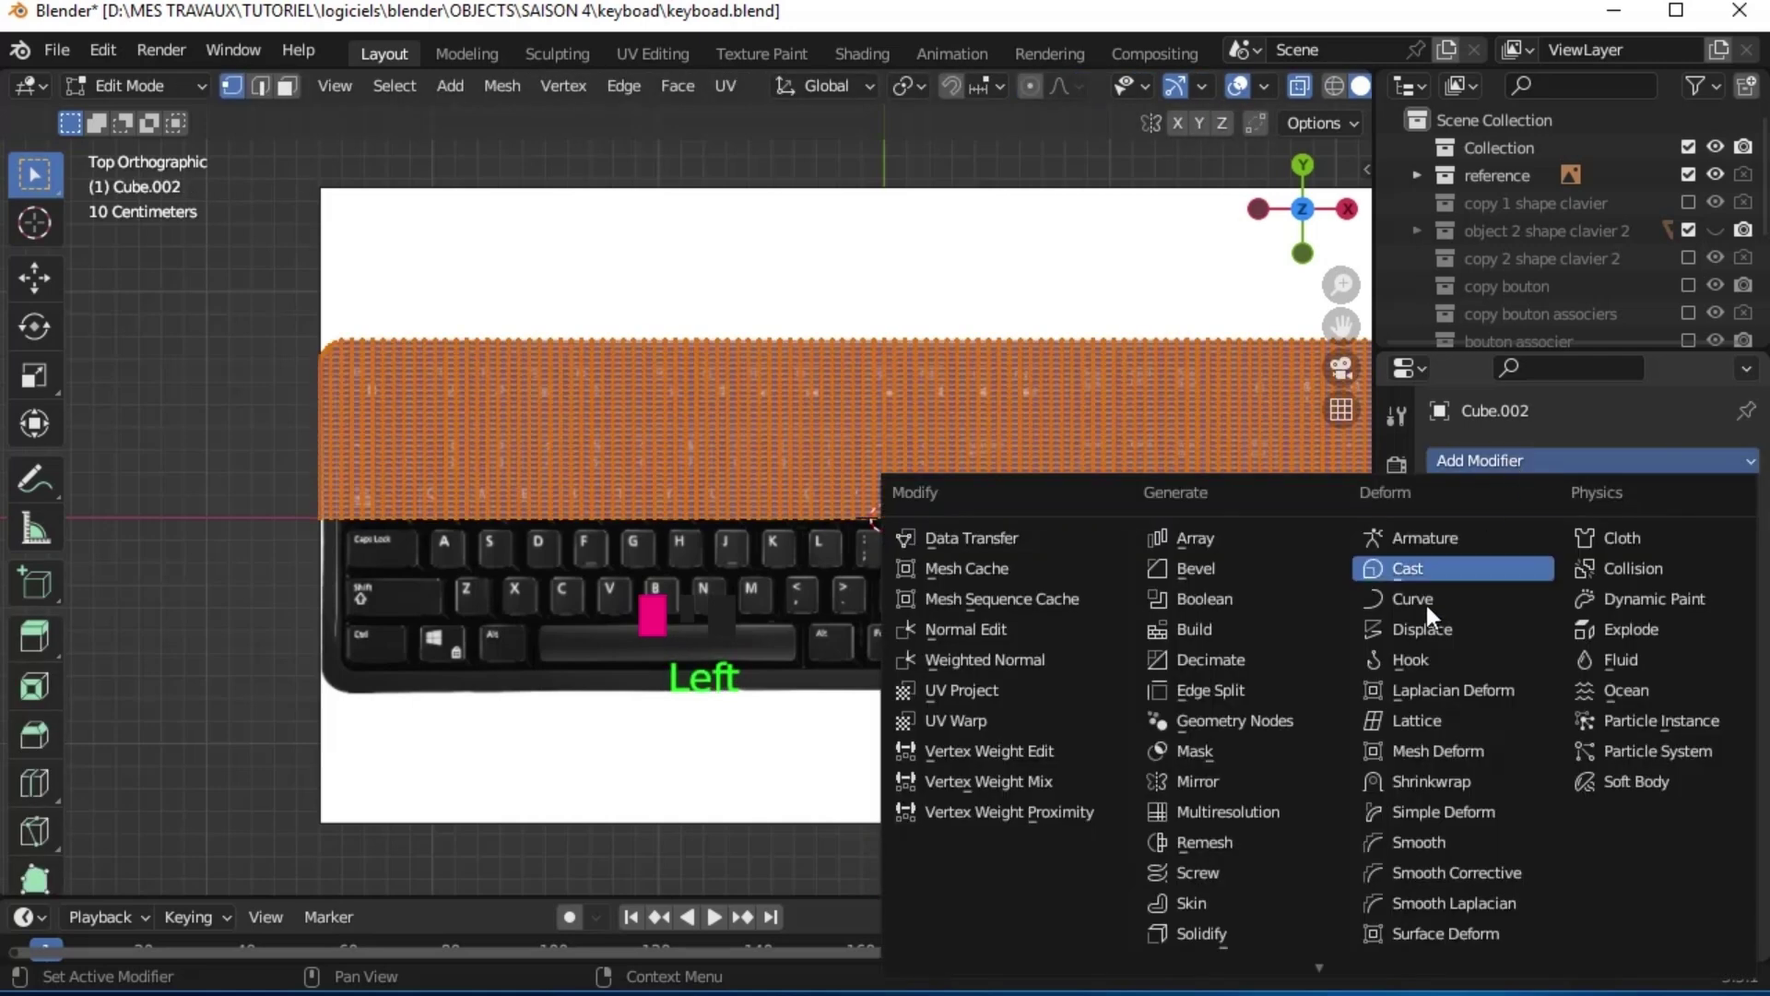
click(1246, 780)
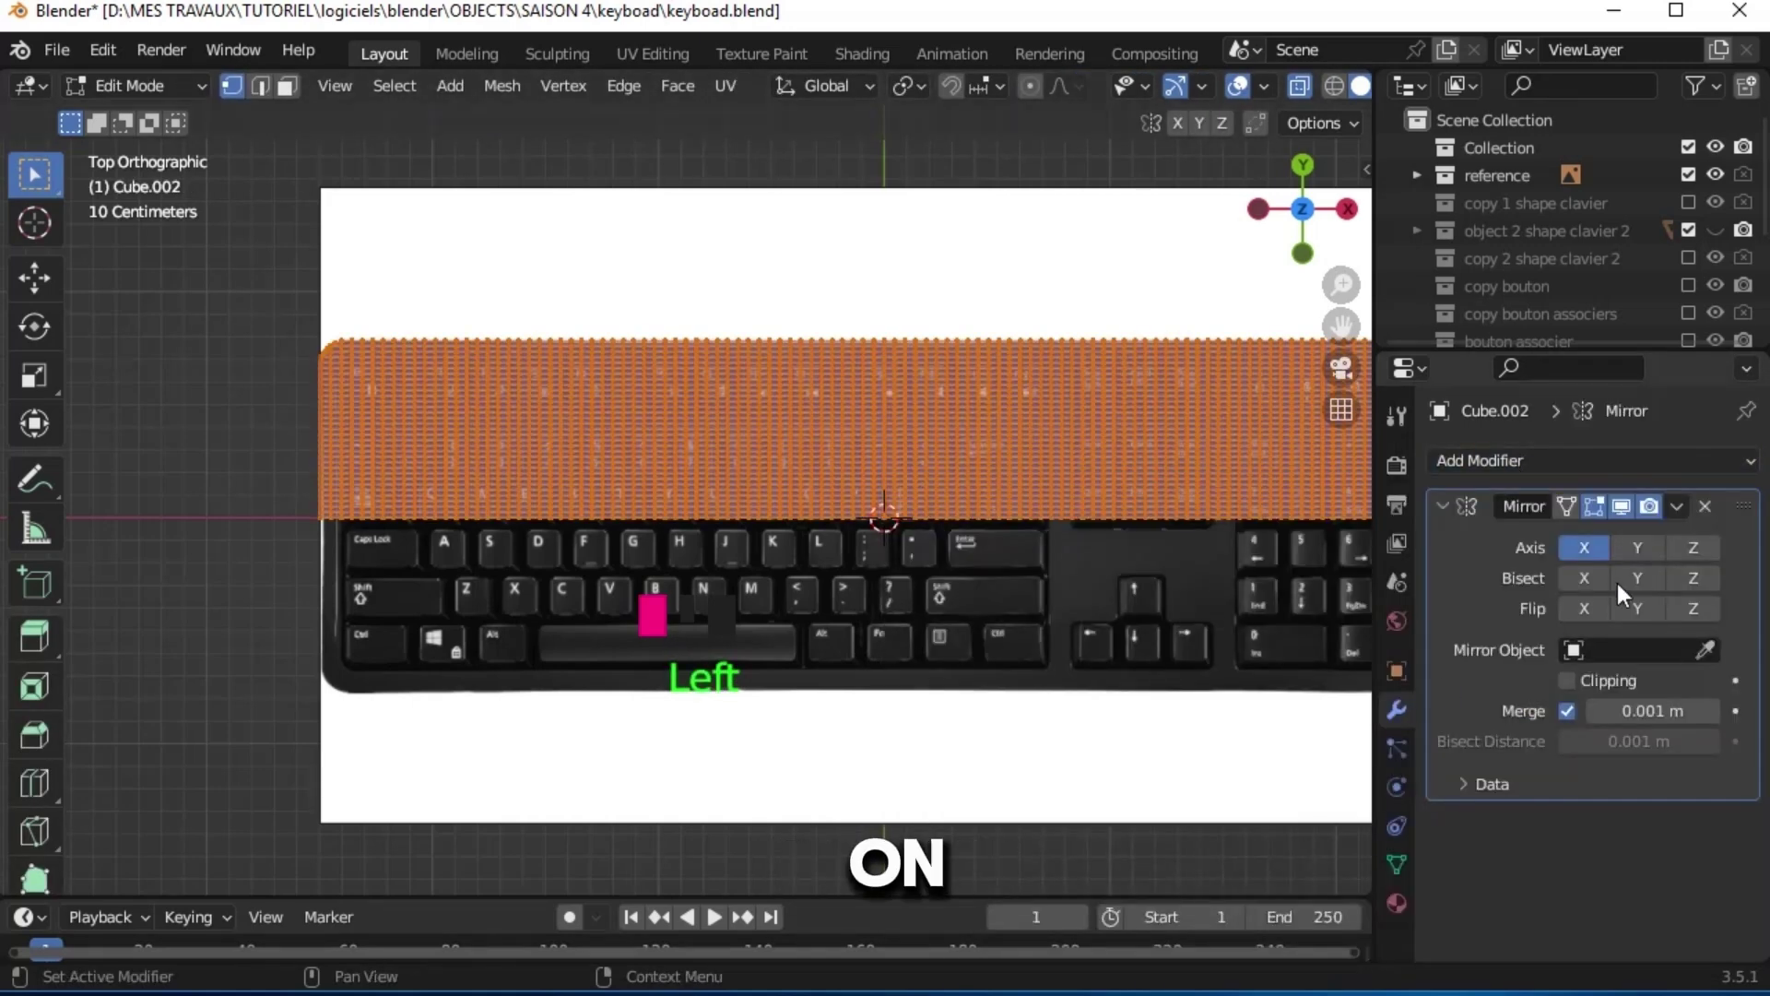
click(1642, 547)
click(1582, 546)
key(Tab)
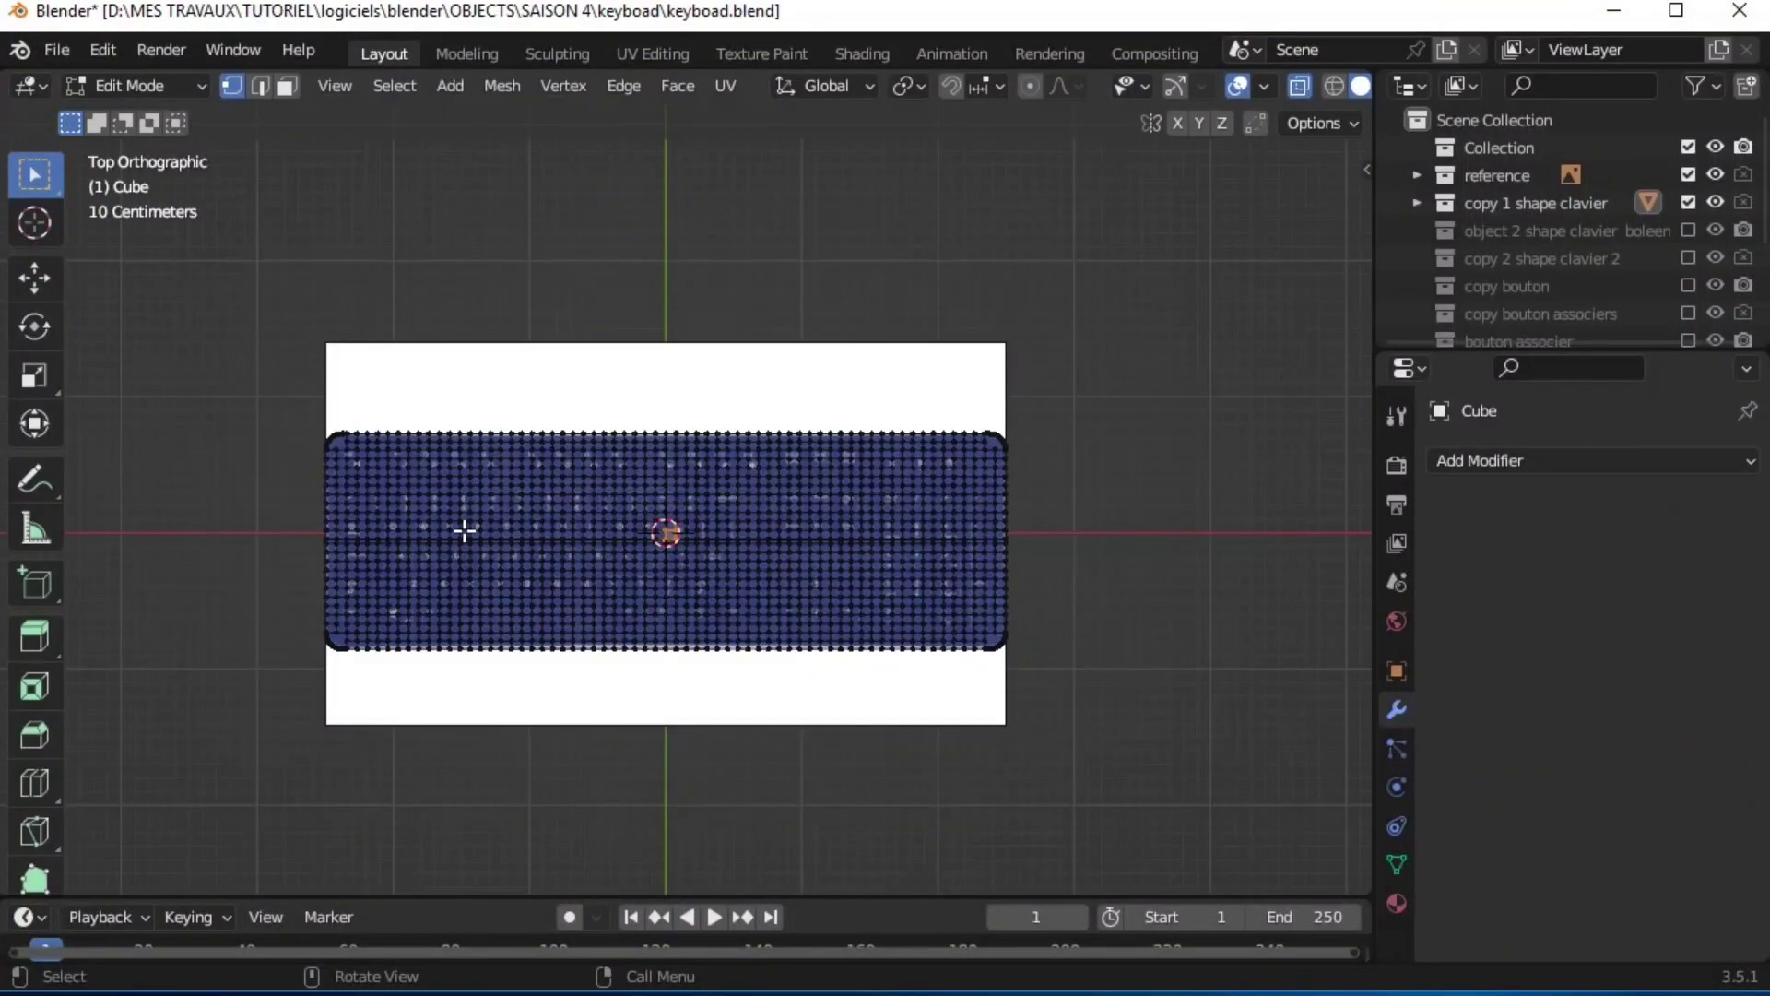
scroll(443, 529, up, 5)
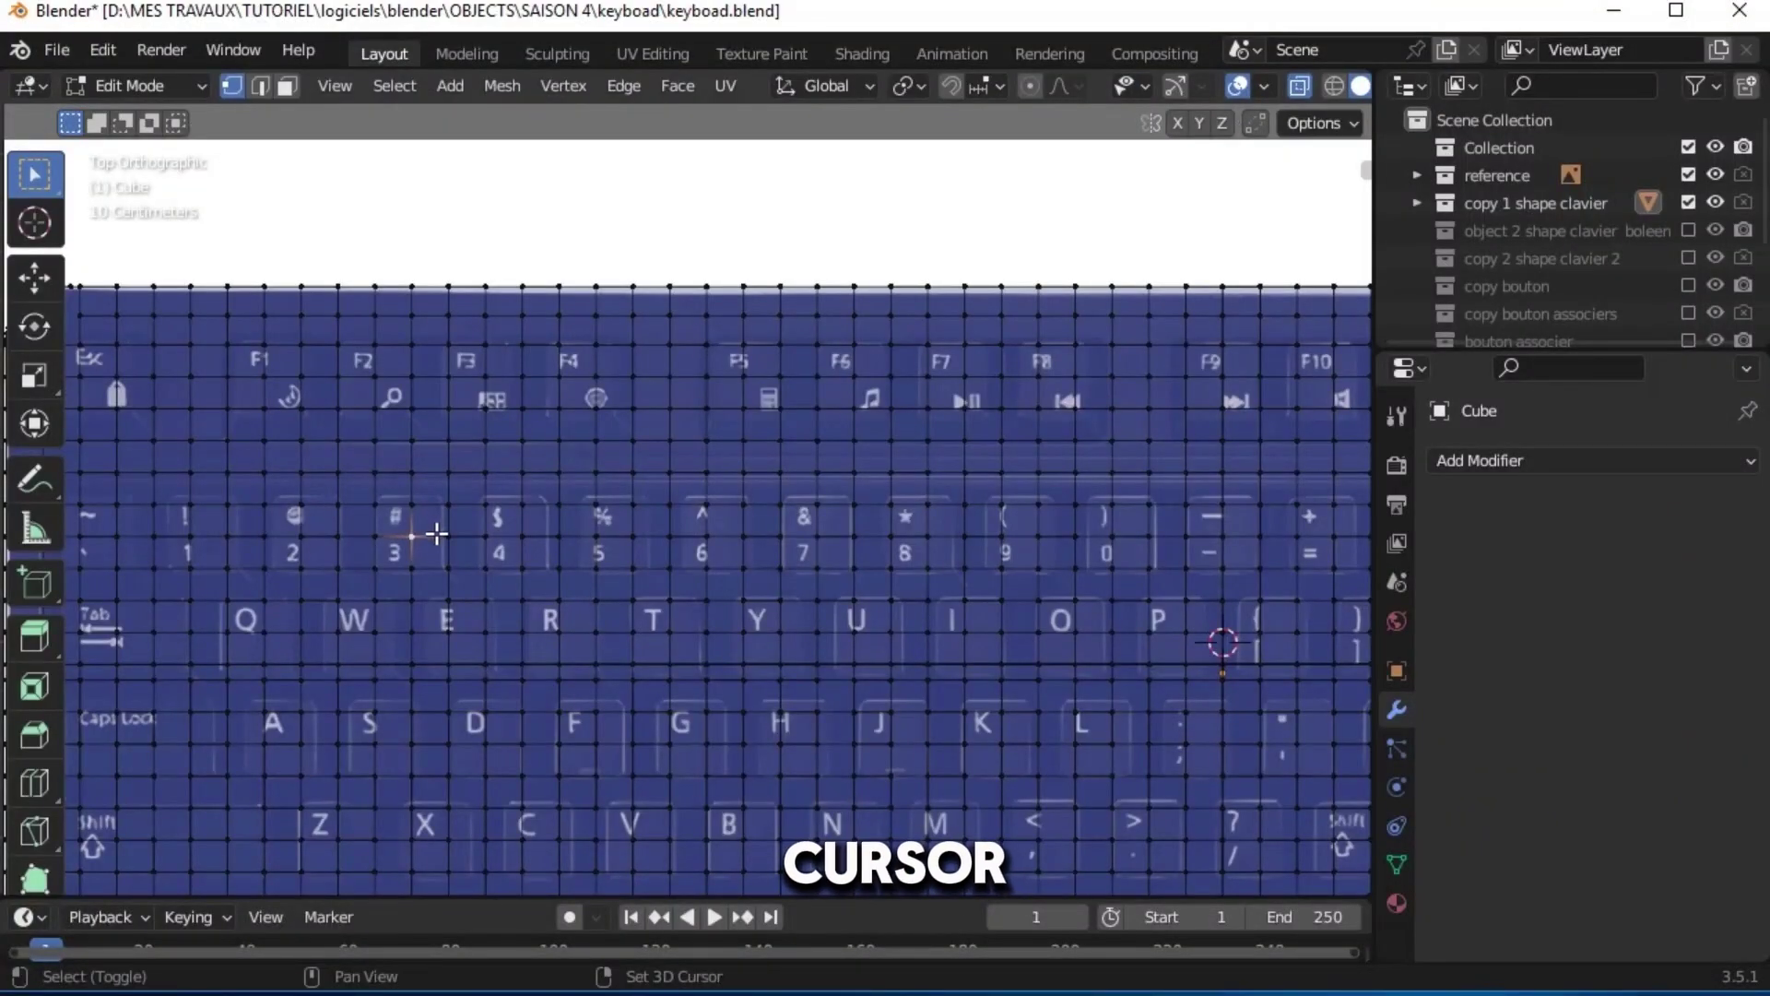
Snap the cursor to the selected vertex and add a small key-sized cube there
key(shift+s)
click(464, 680)
key(Tab)
key(shift+a)
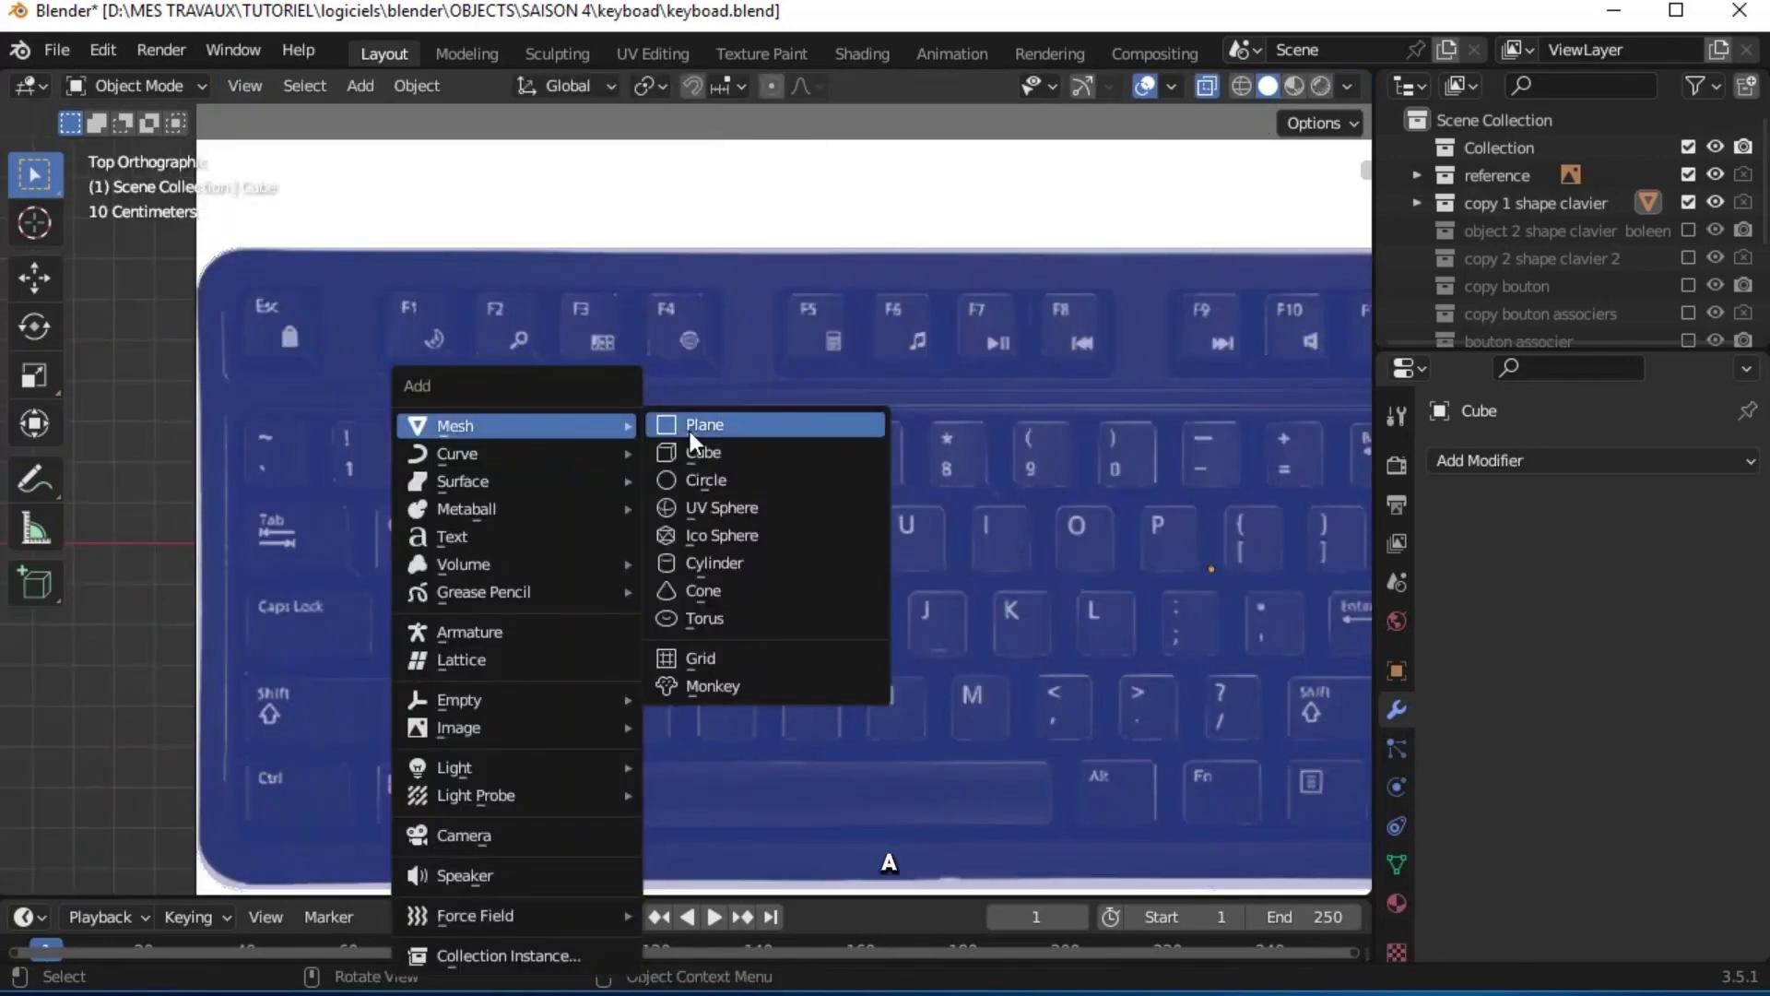
click(697, 449)
key(s)
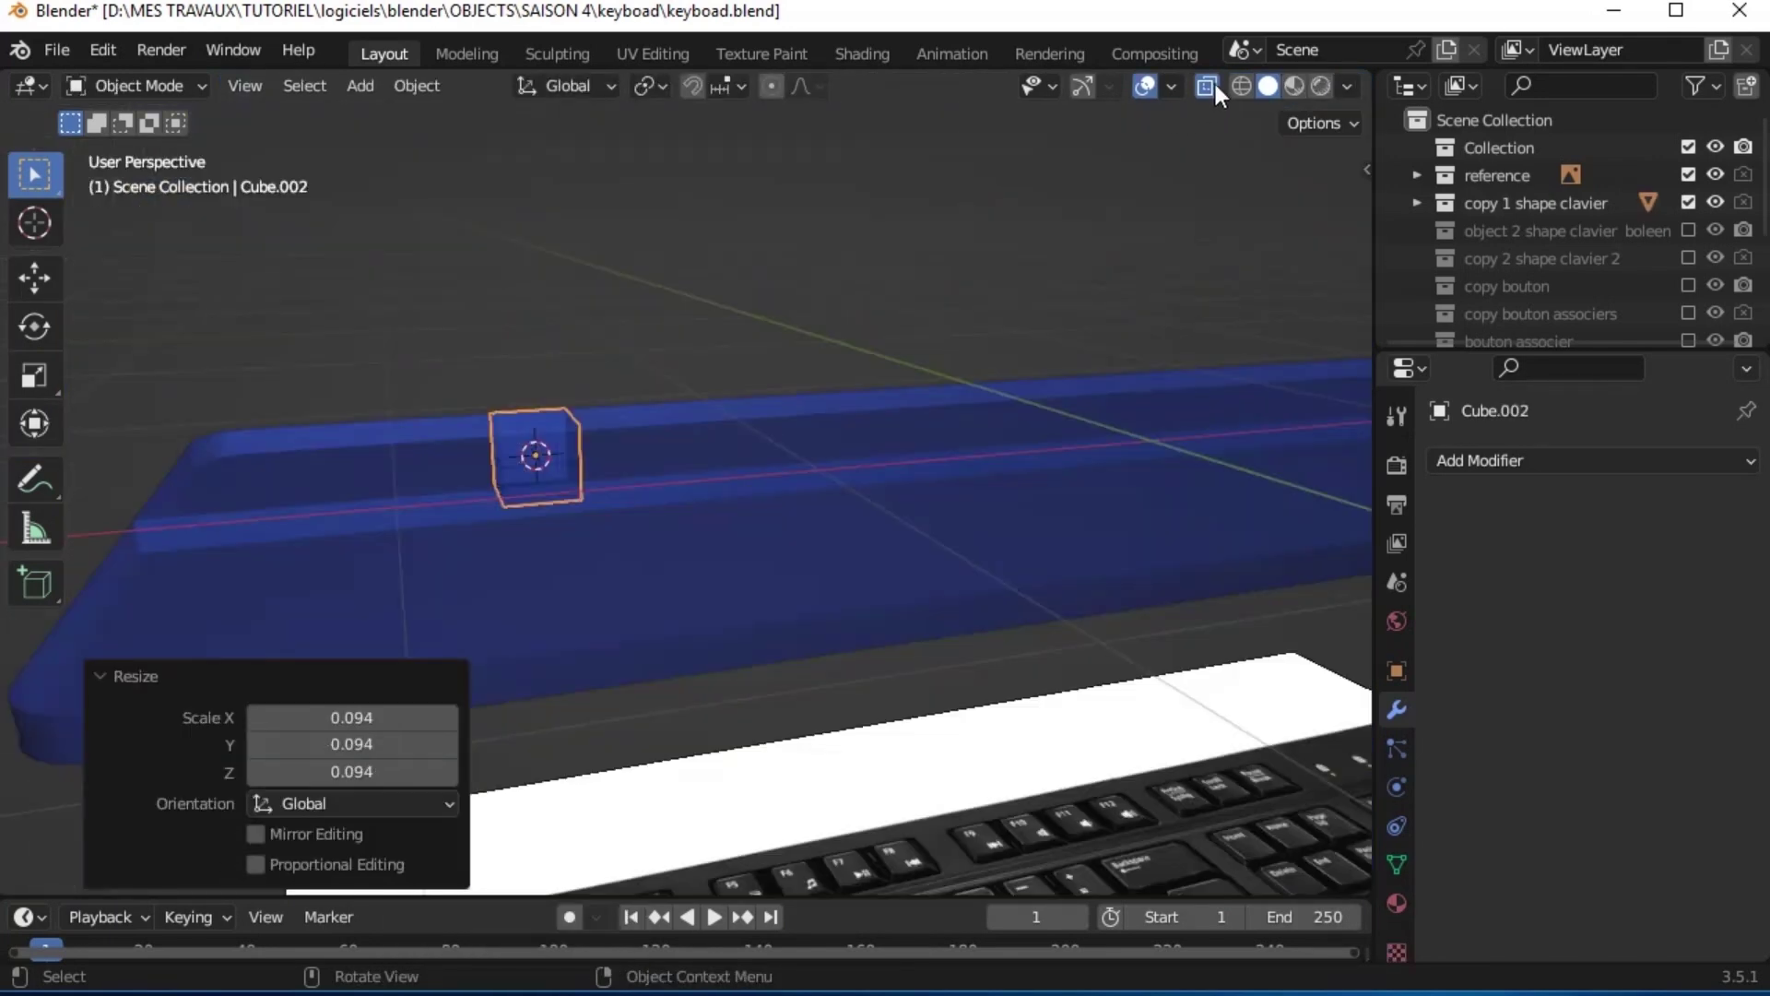
click(1213, 86)
key(s)
key(z)
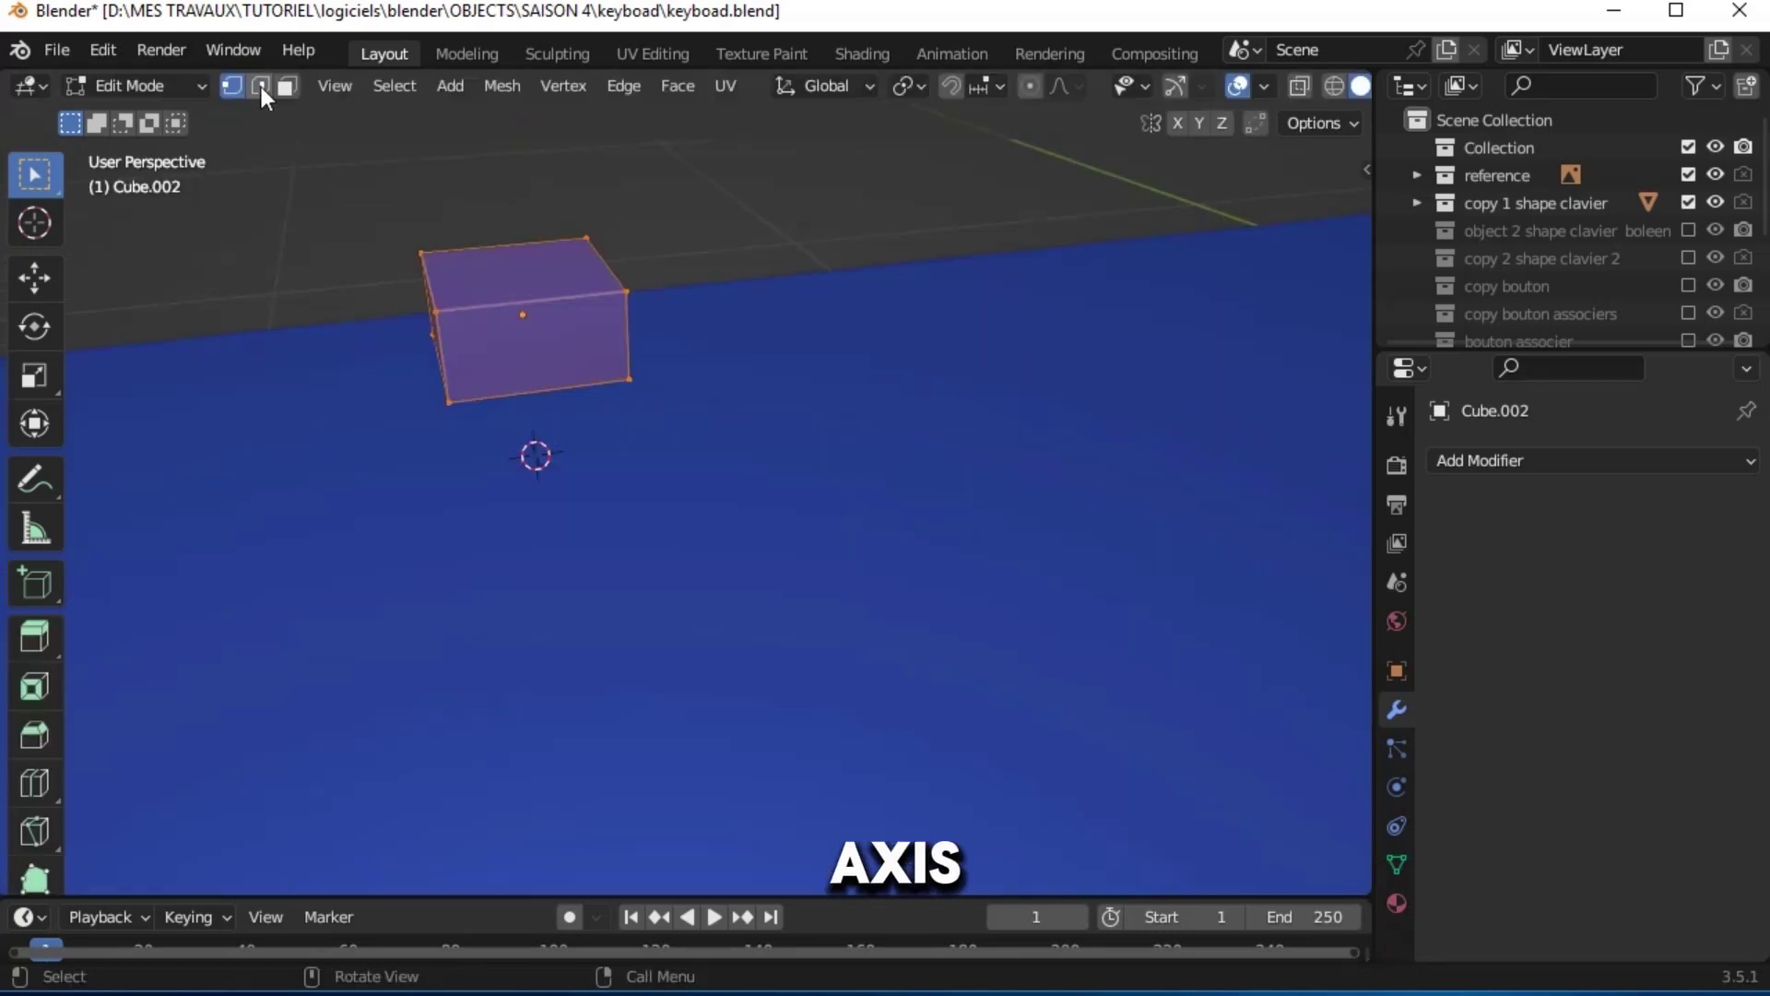
Add a centred loop cut and align it along X over the 3 key
key(ctrl+r)
click(577, 299)
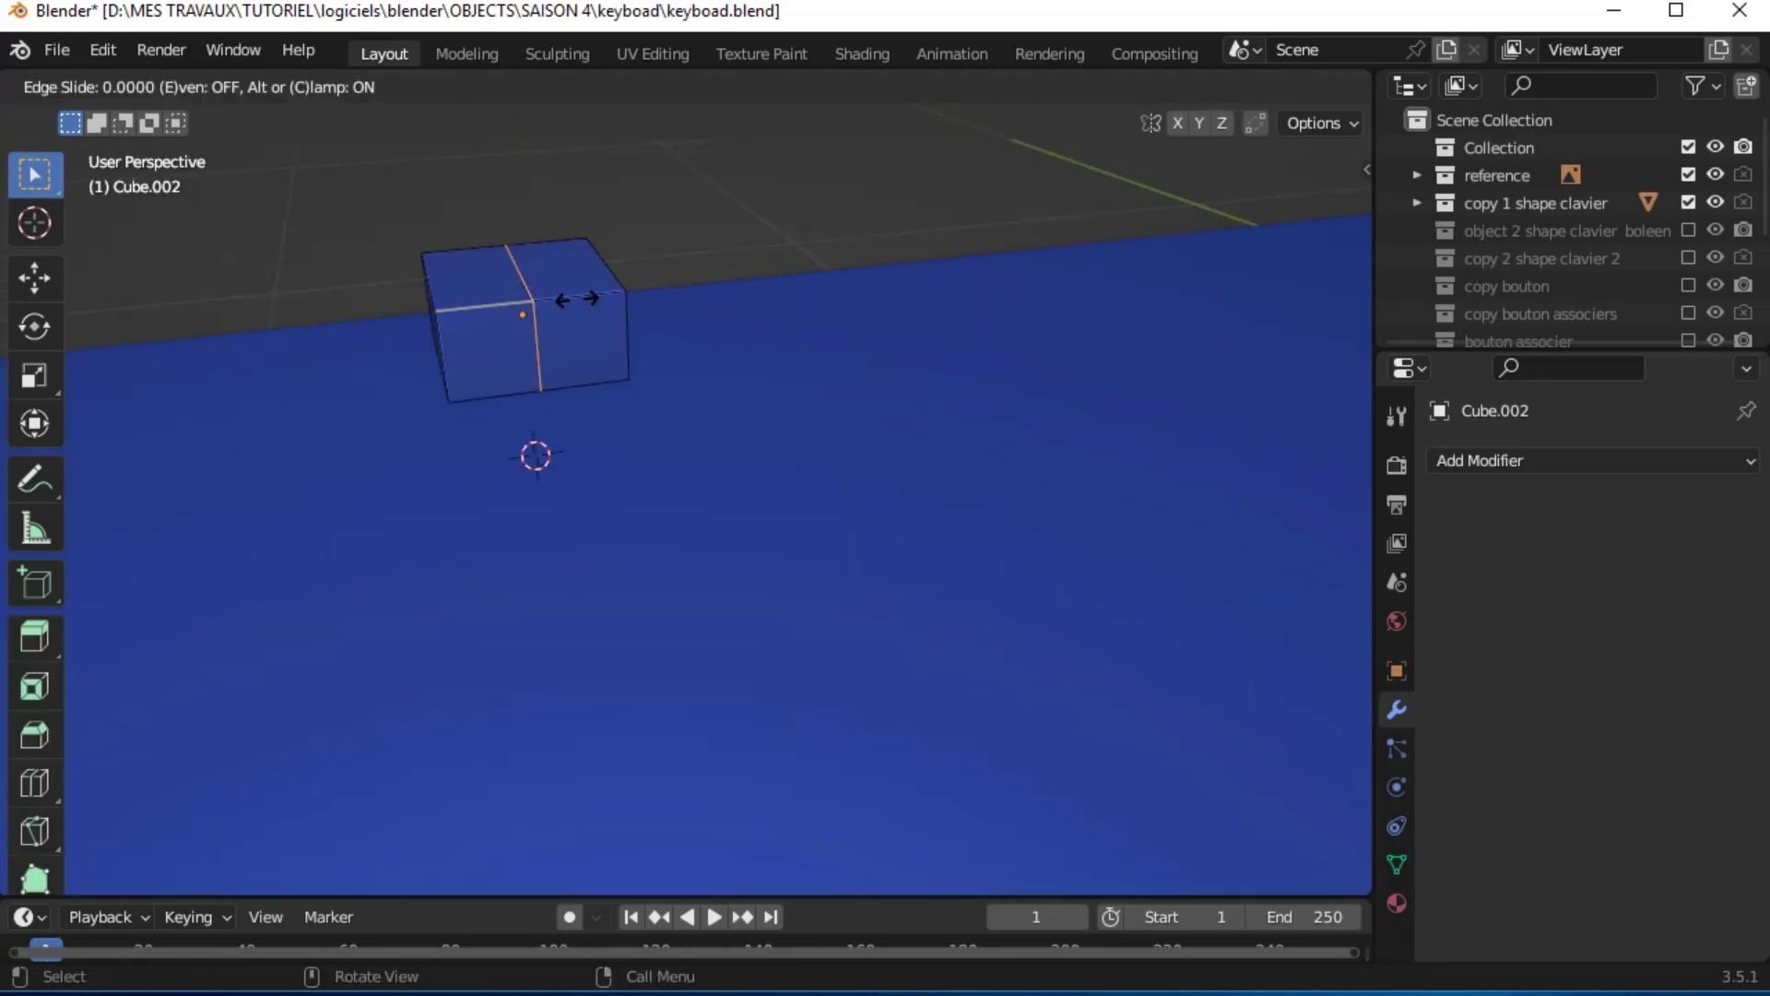
right_click(520, 296)
key(g)
key(z)
key(KP_7)
key(x)
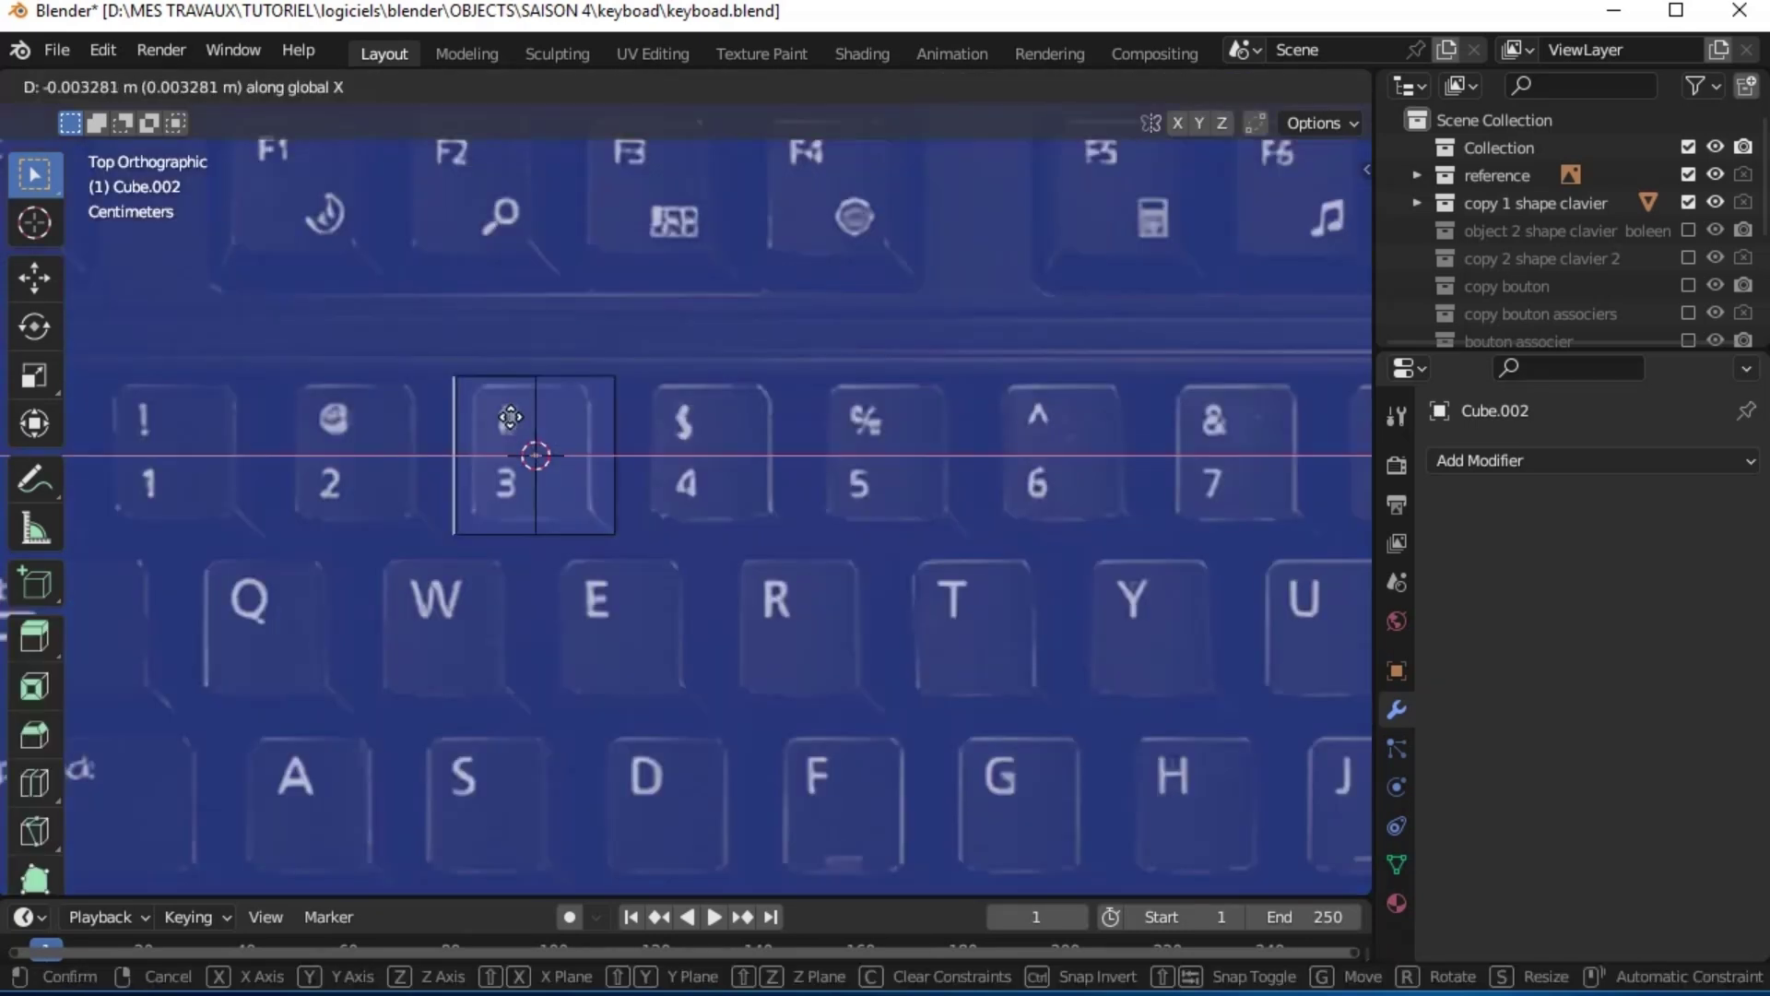
Delete the vertices of one half of the keycap cube
click(502, 419)
mouse_move(502, 418)
middle_down()
mouse_move(594, 391)
mouse_move(592, 321)
middle_up()
key(x)
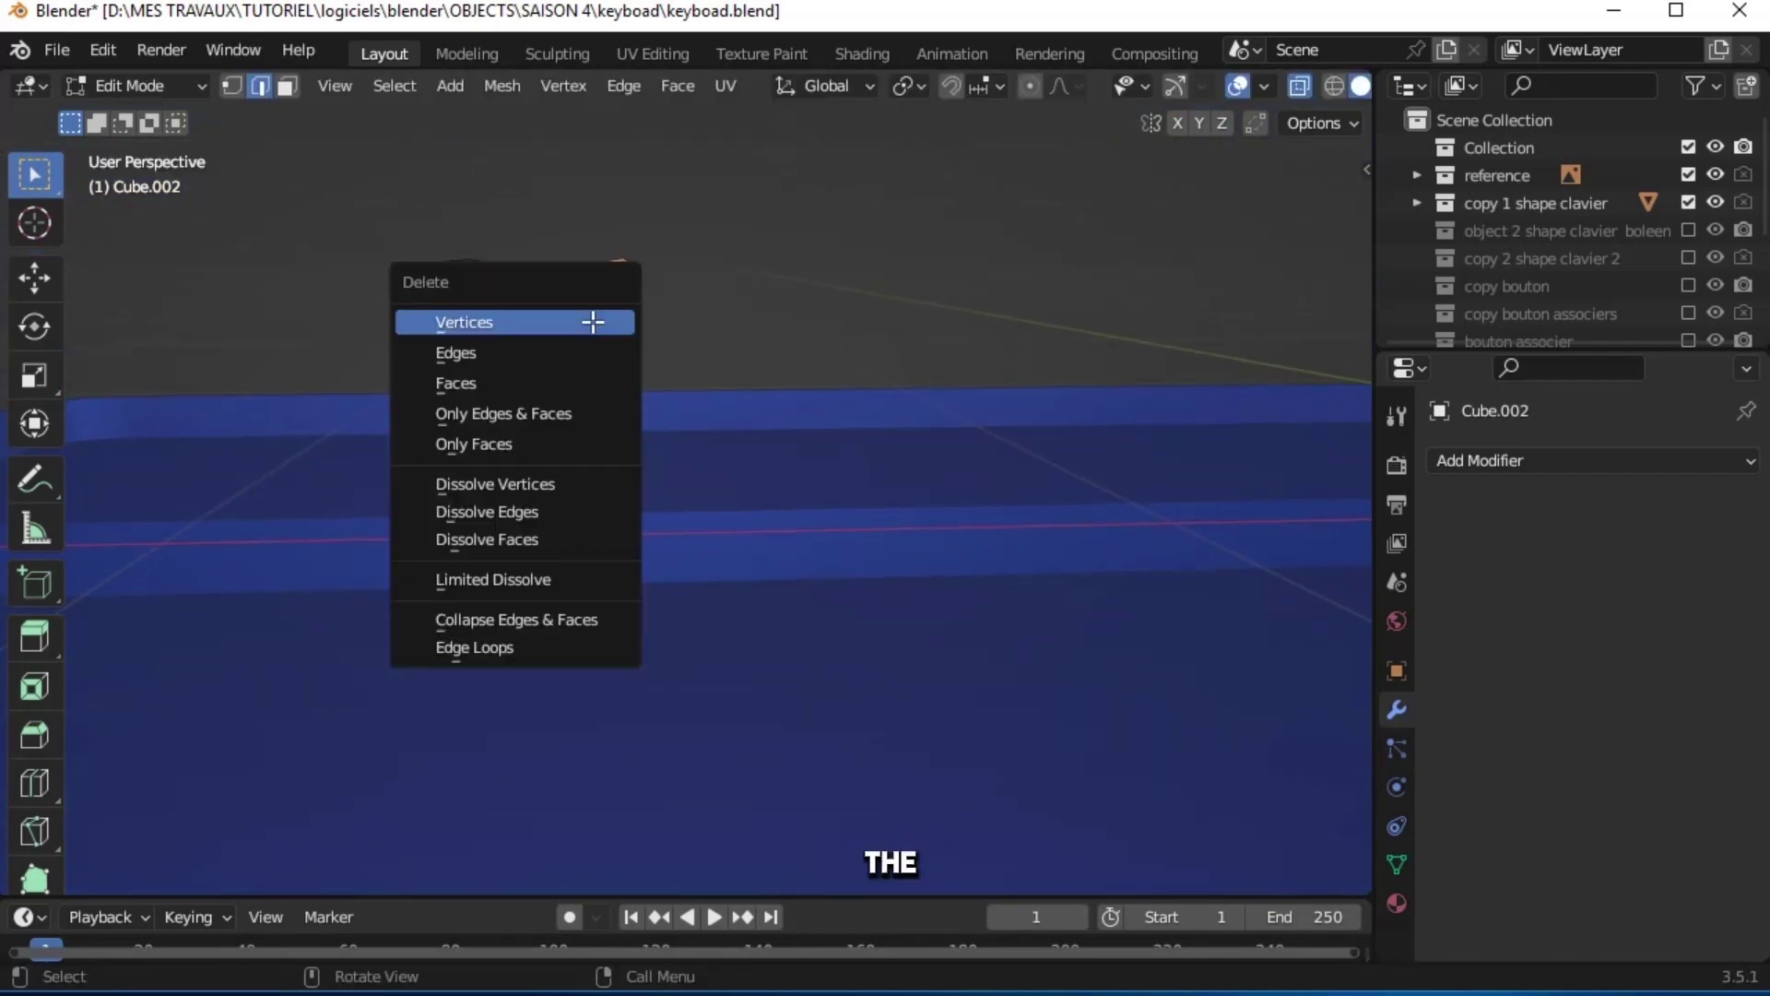
click(566, 349)
Add a Mirror modifier to the half cube with Clipping enabled
key(KP_7)
click(1520, 459)
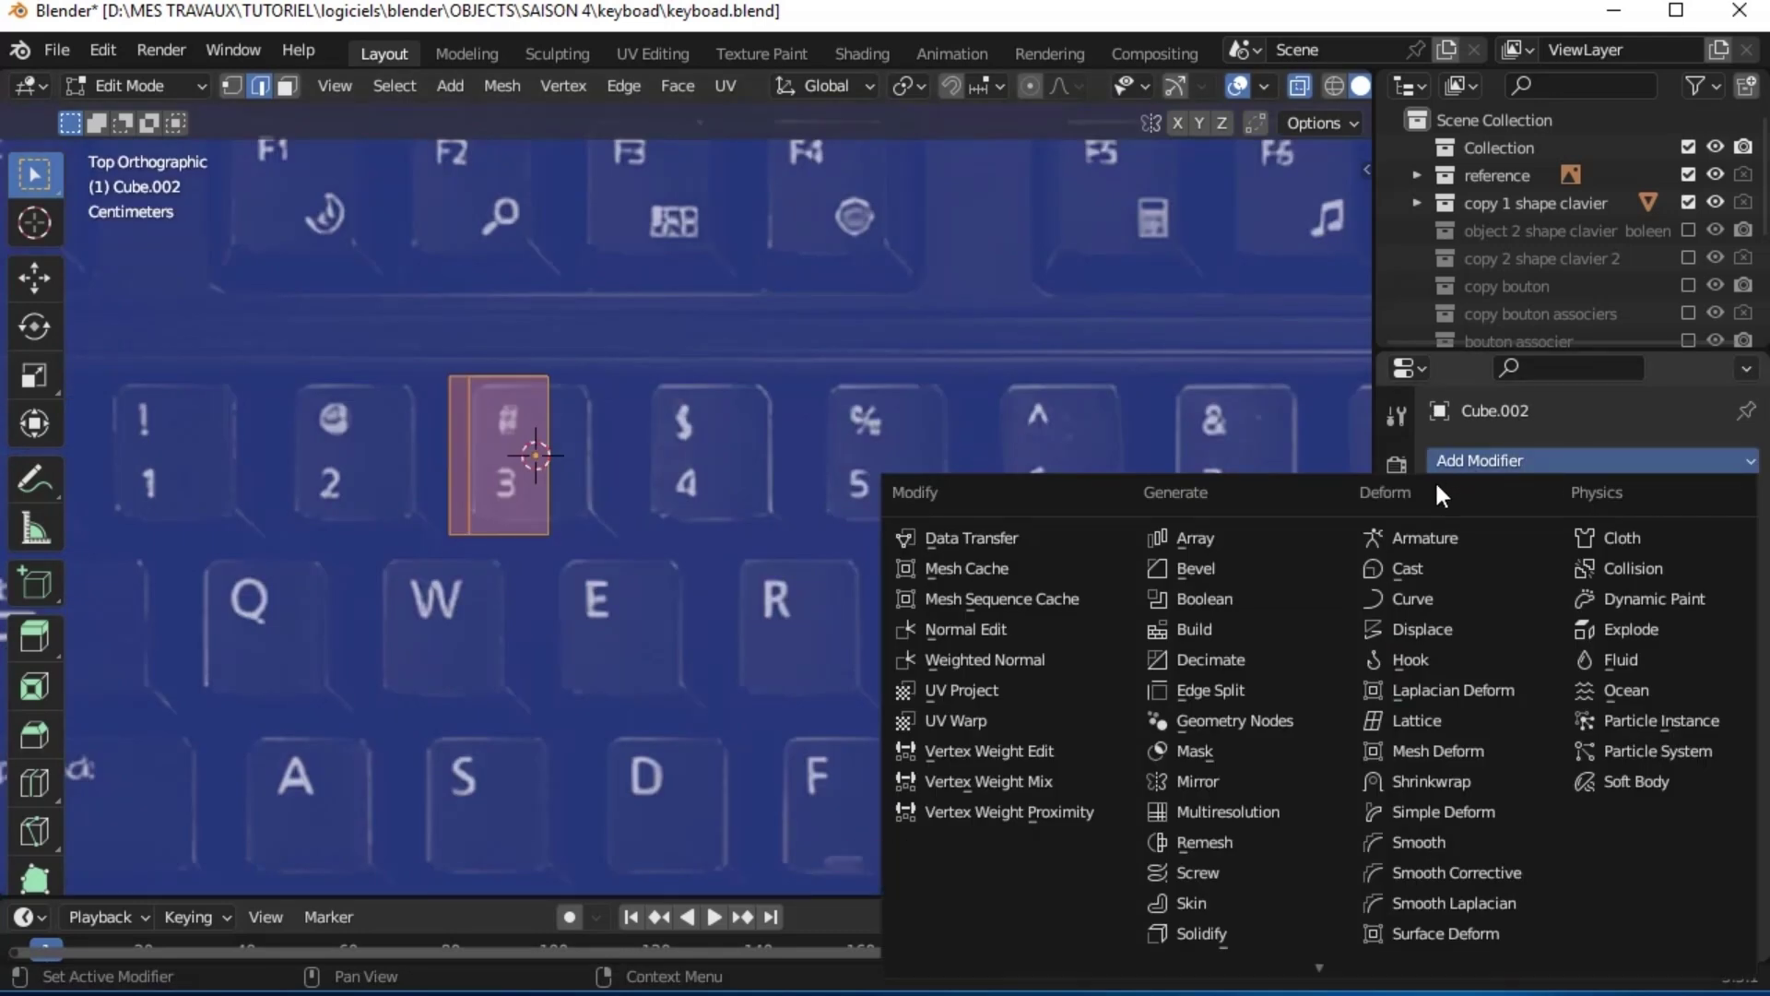
click(1198, 781)
click(1568, 679)
middle_drag(753, 302, 753, 303)
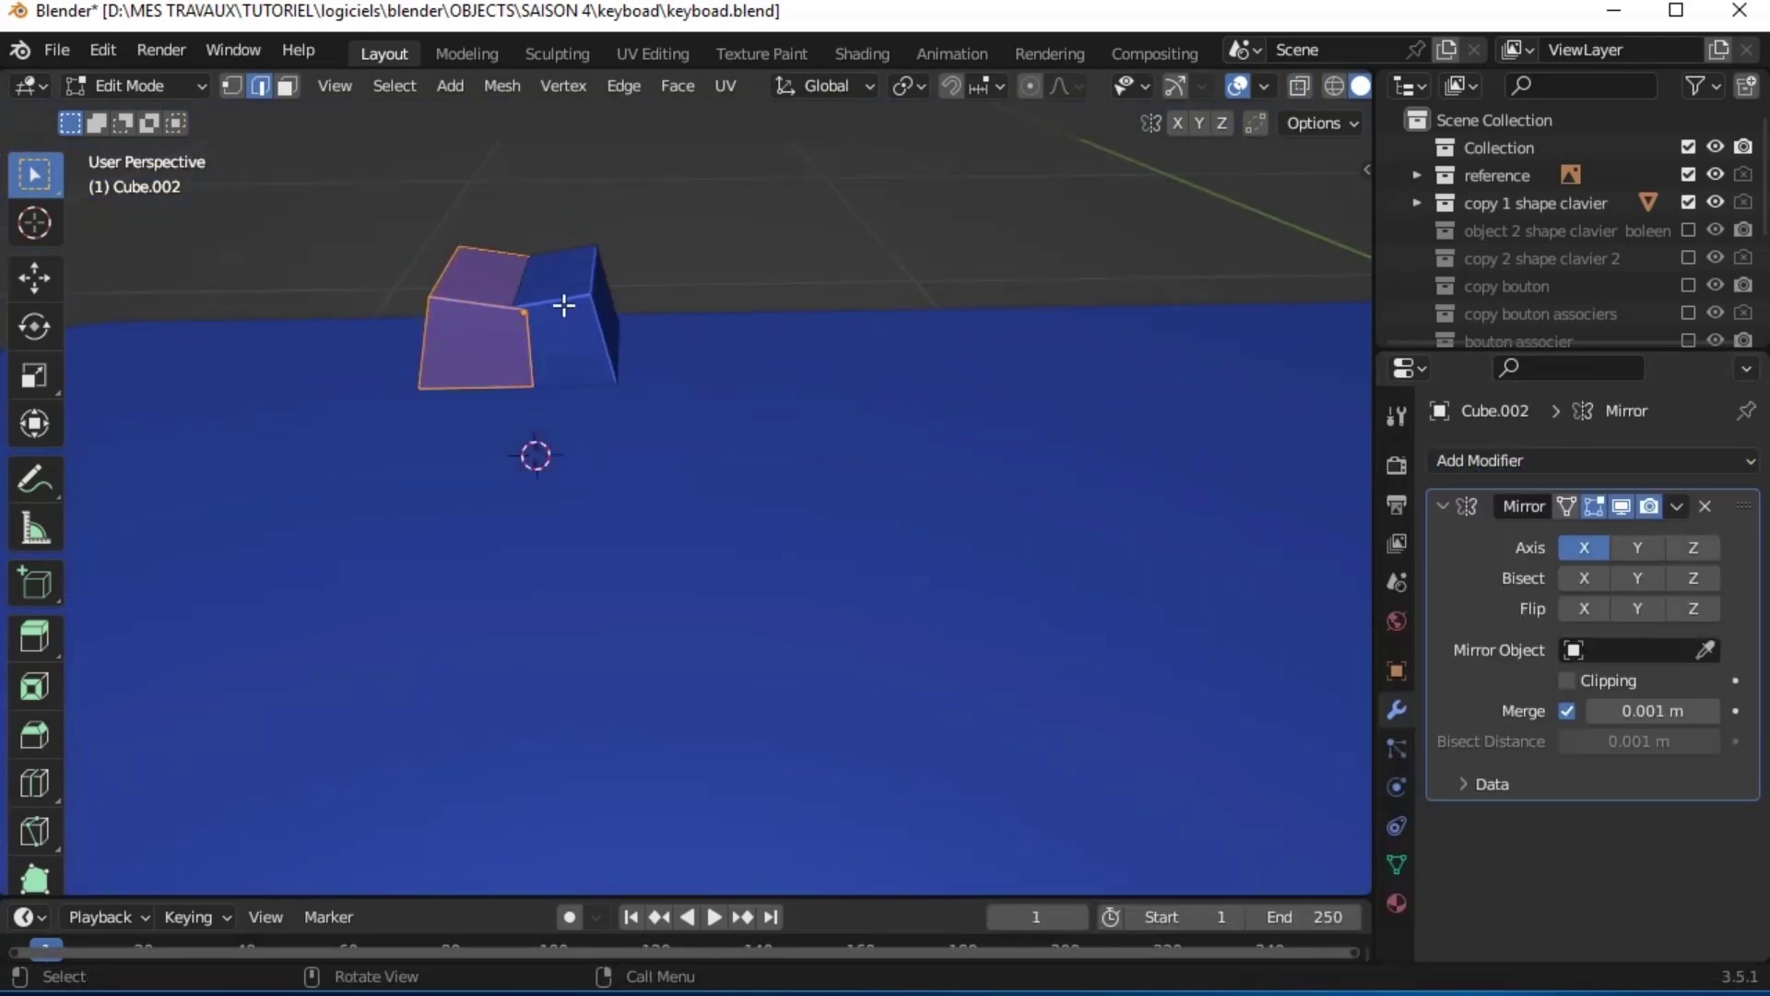
Bevel the keycap's top edges and move them to slope its top
key(ctrl+b)
click(573, 171)
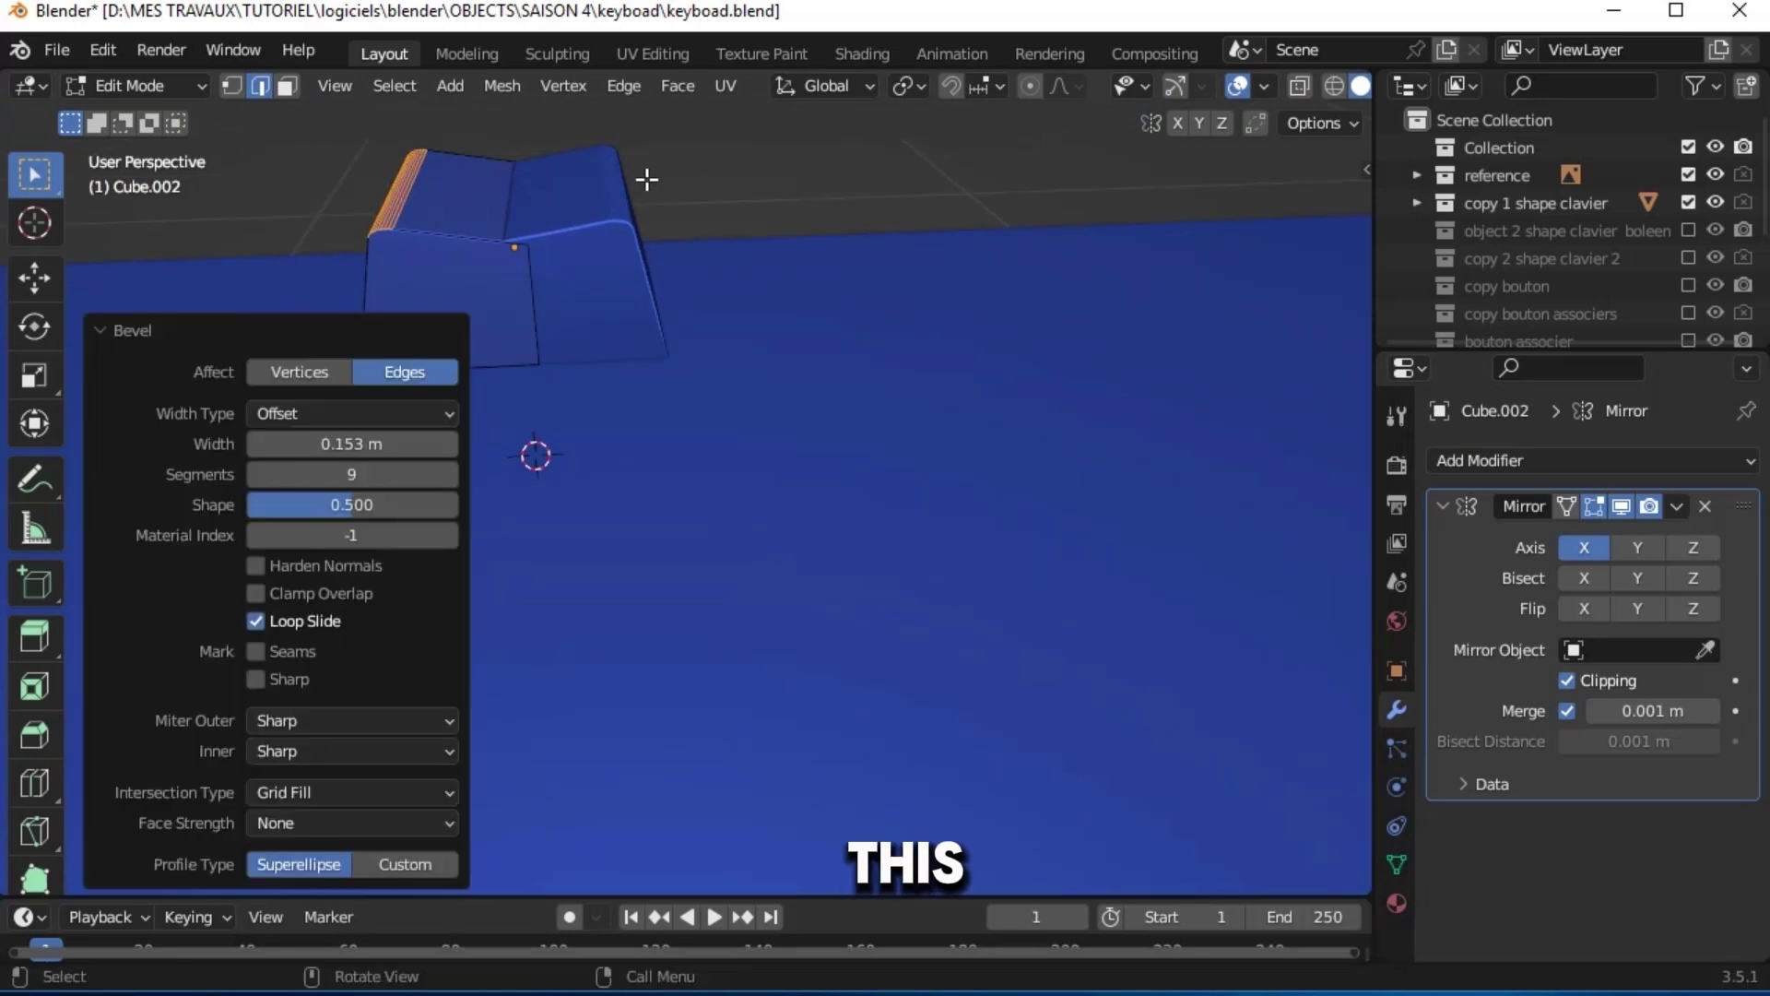
key(g)
key(x)
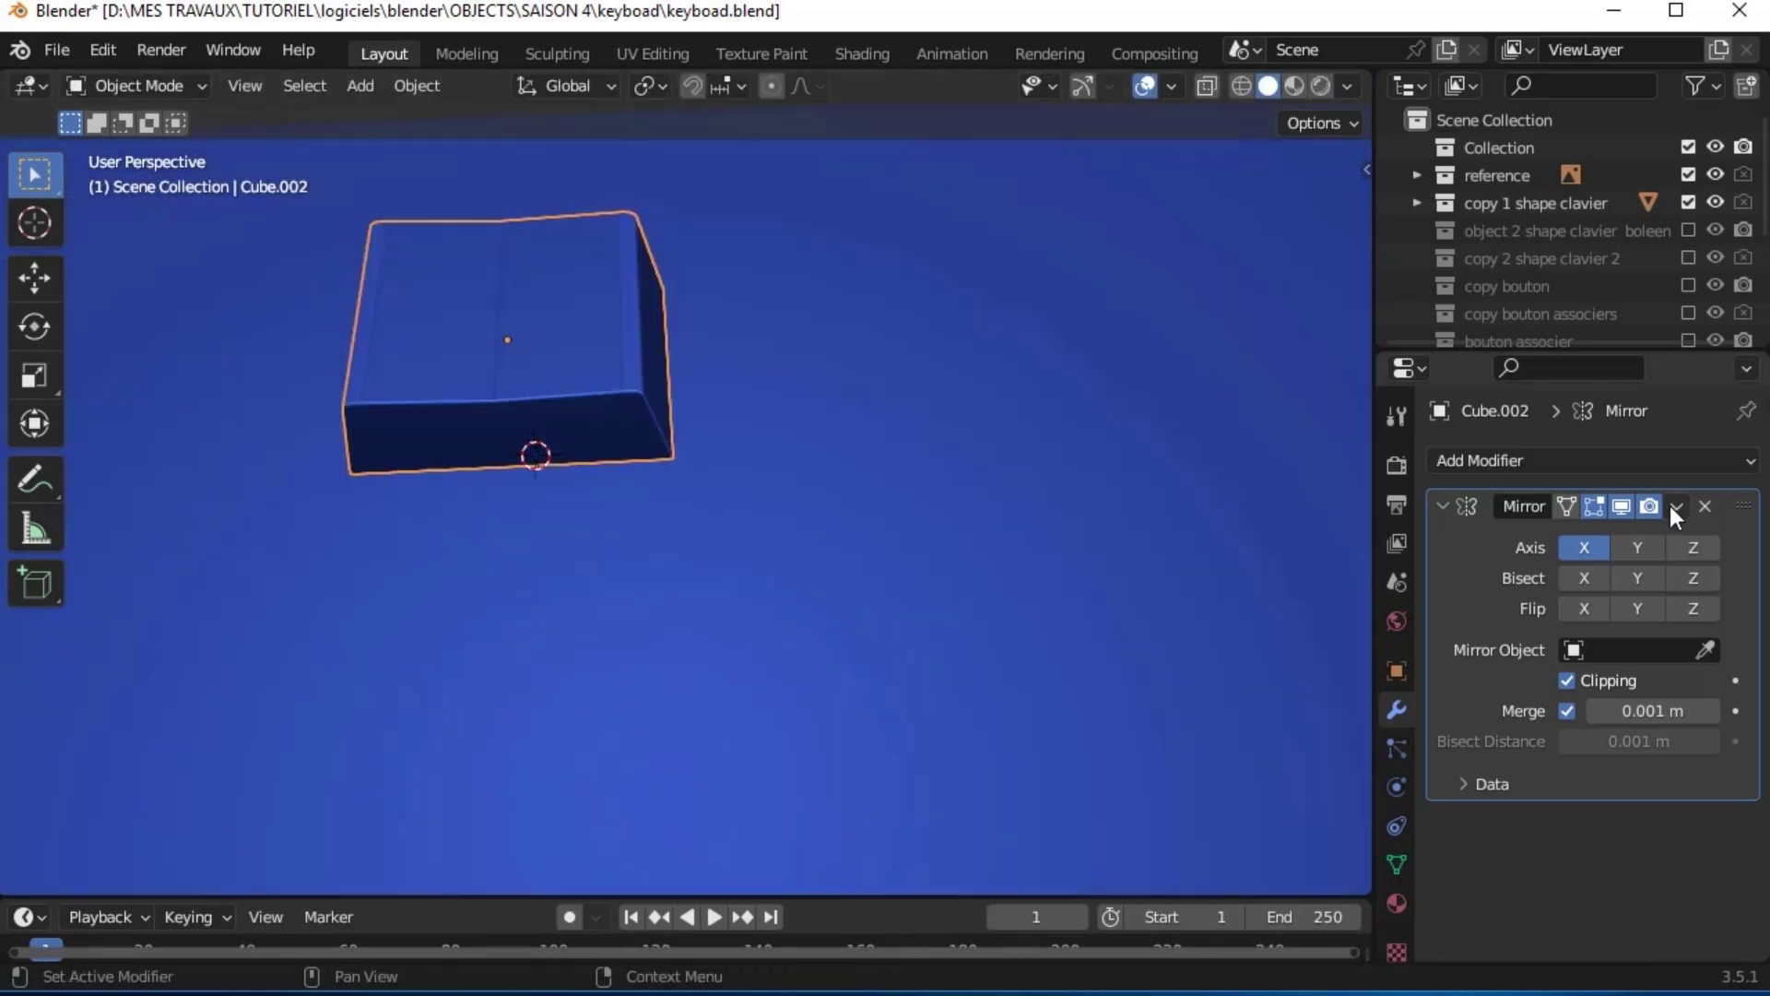
click(1674, 506)
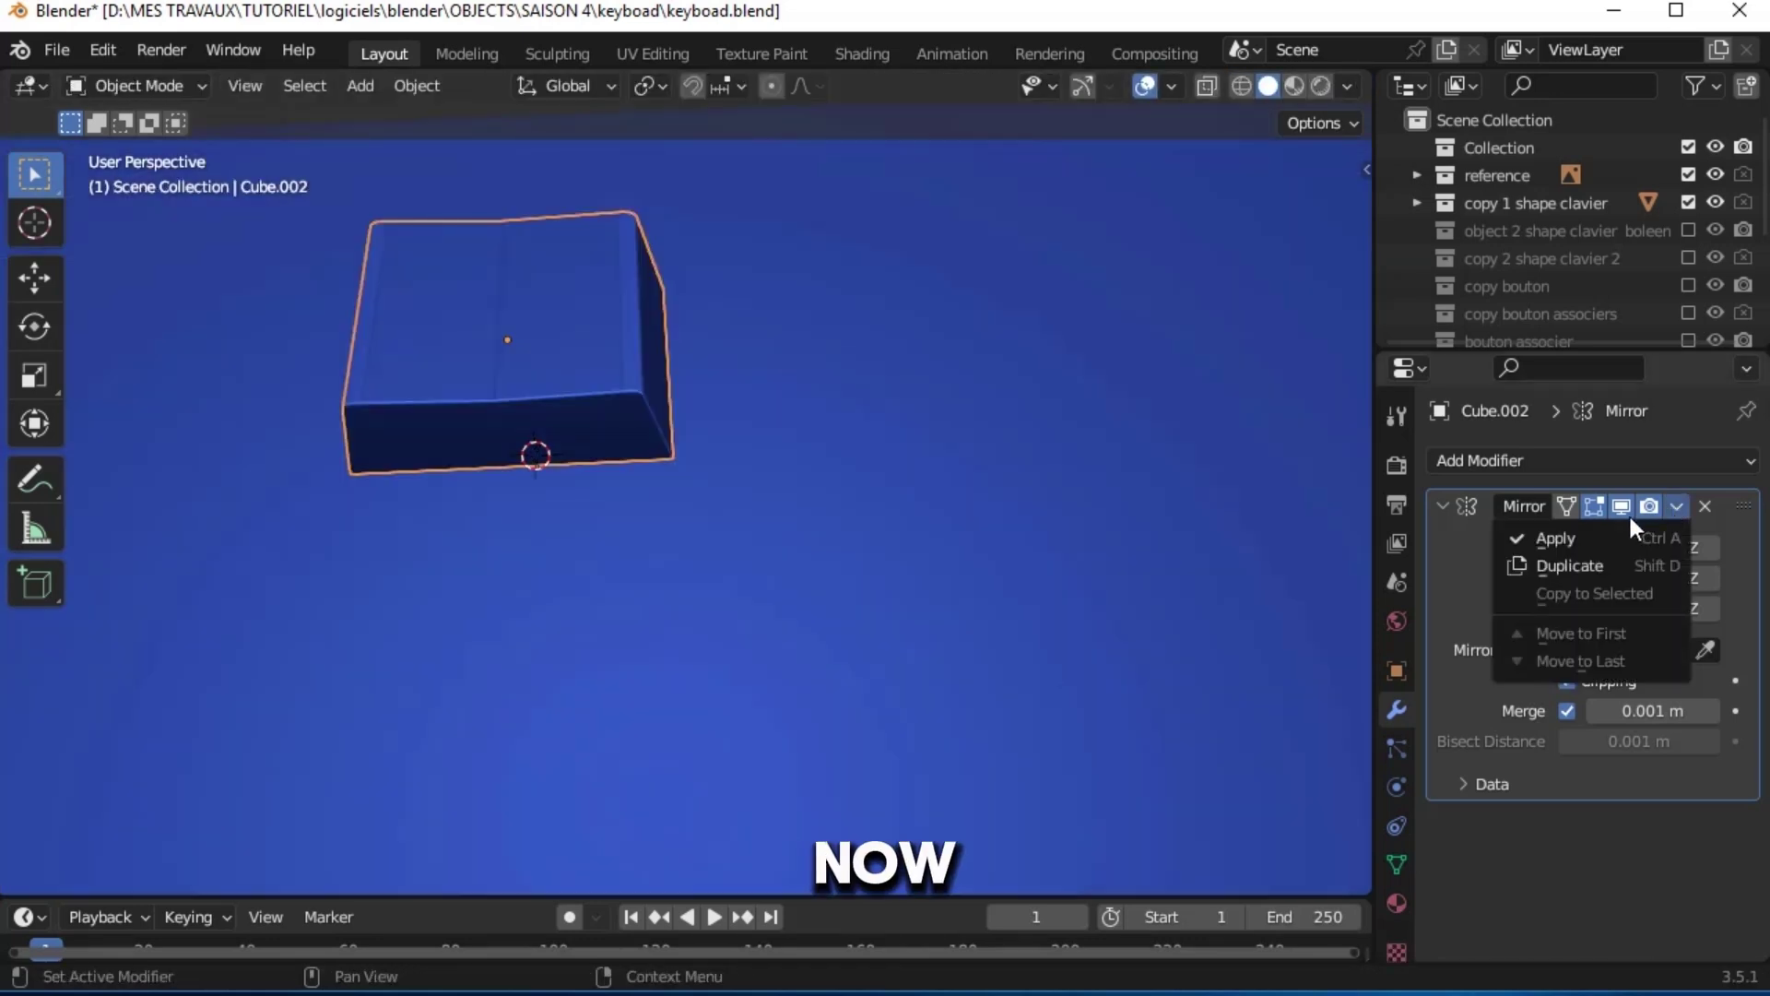
Apply the Mirror, then add an Array with Factor X 1.070 and Count 12
click(1604, 534)
click(1475, 458)
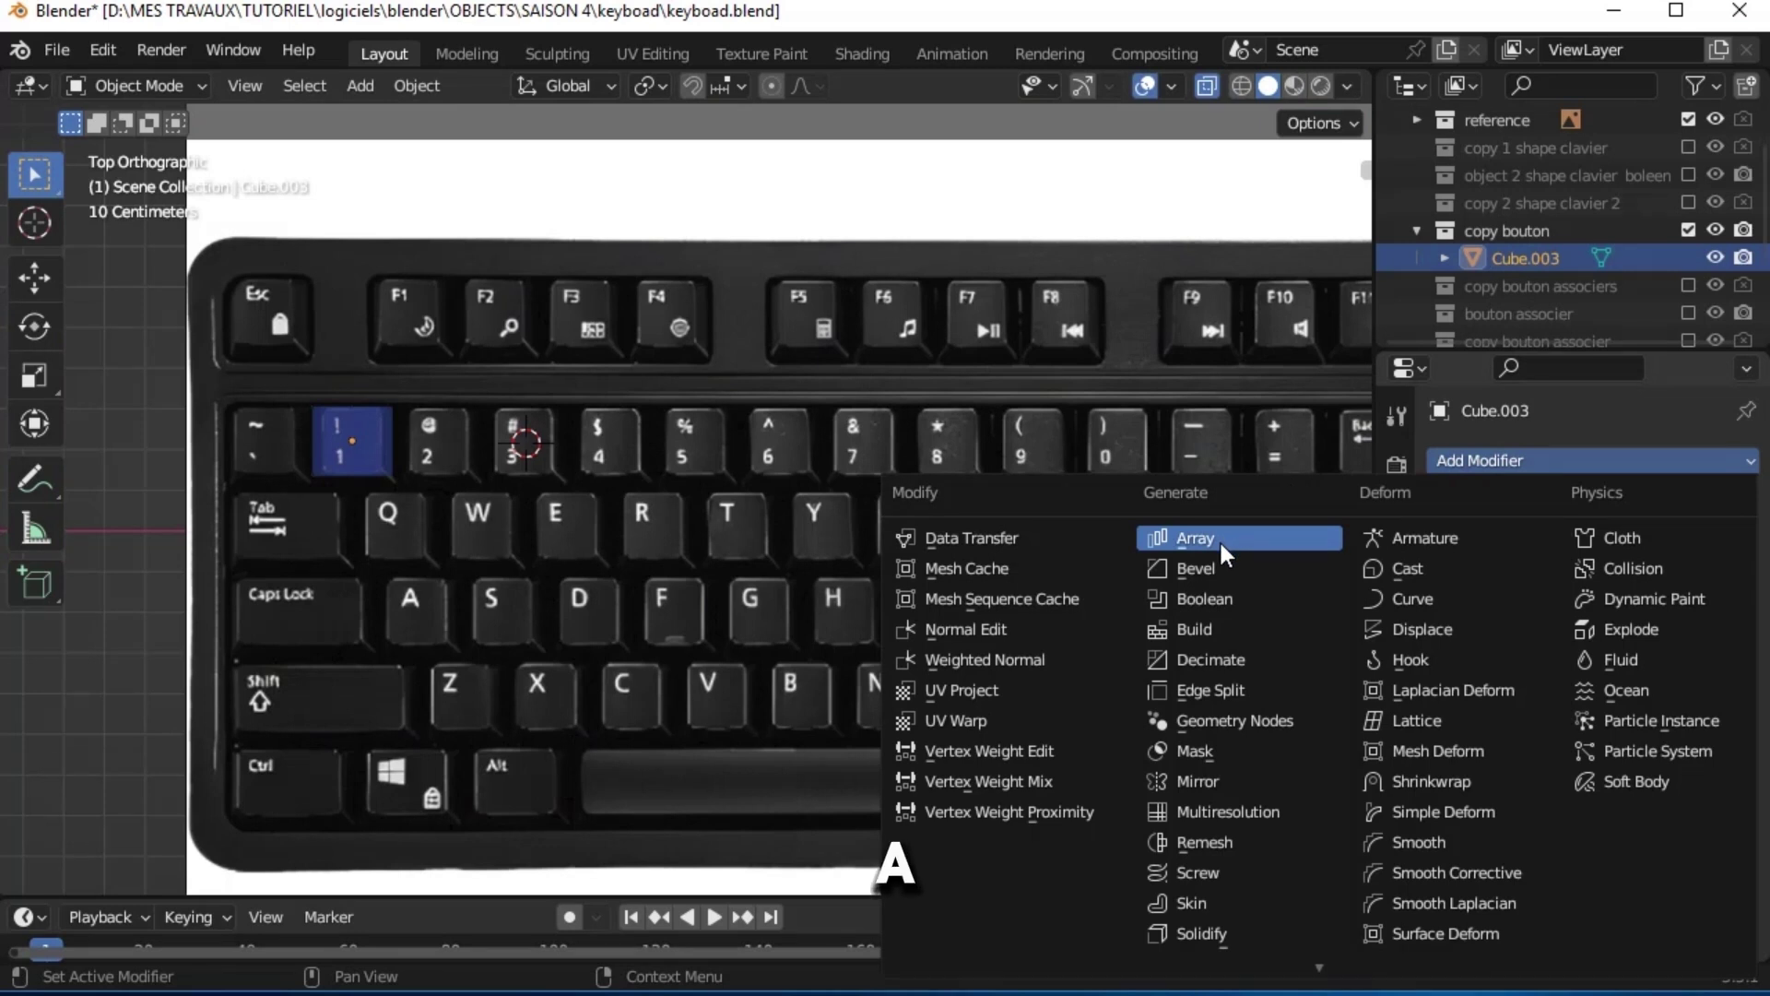
click(1219, 539)
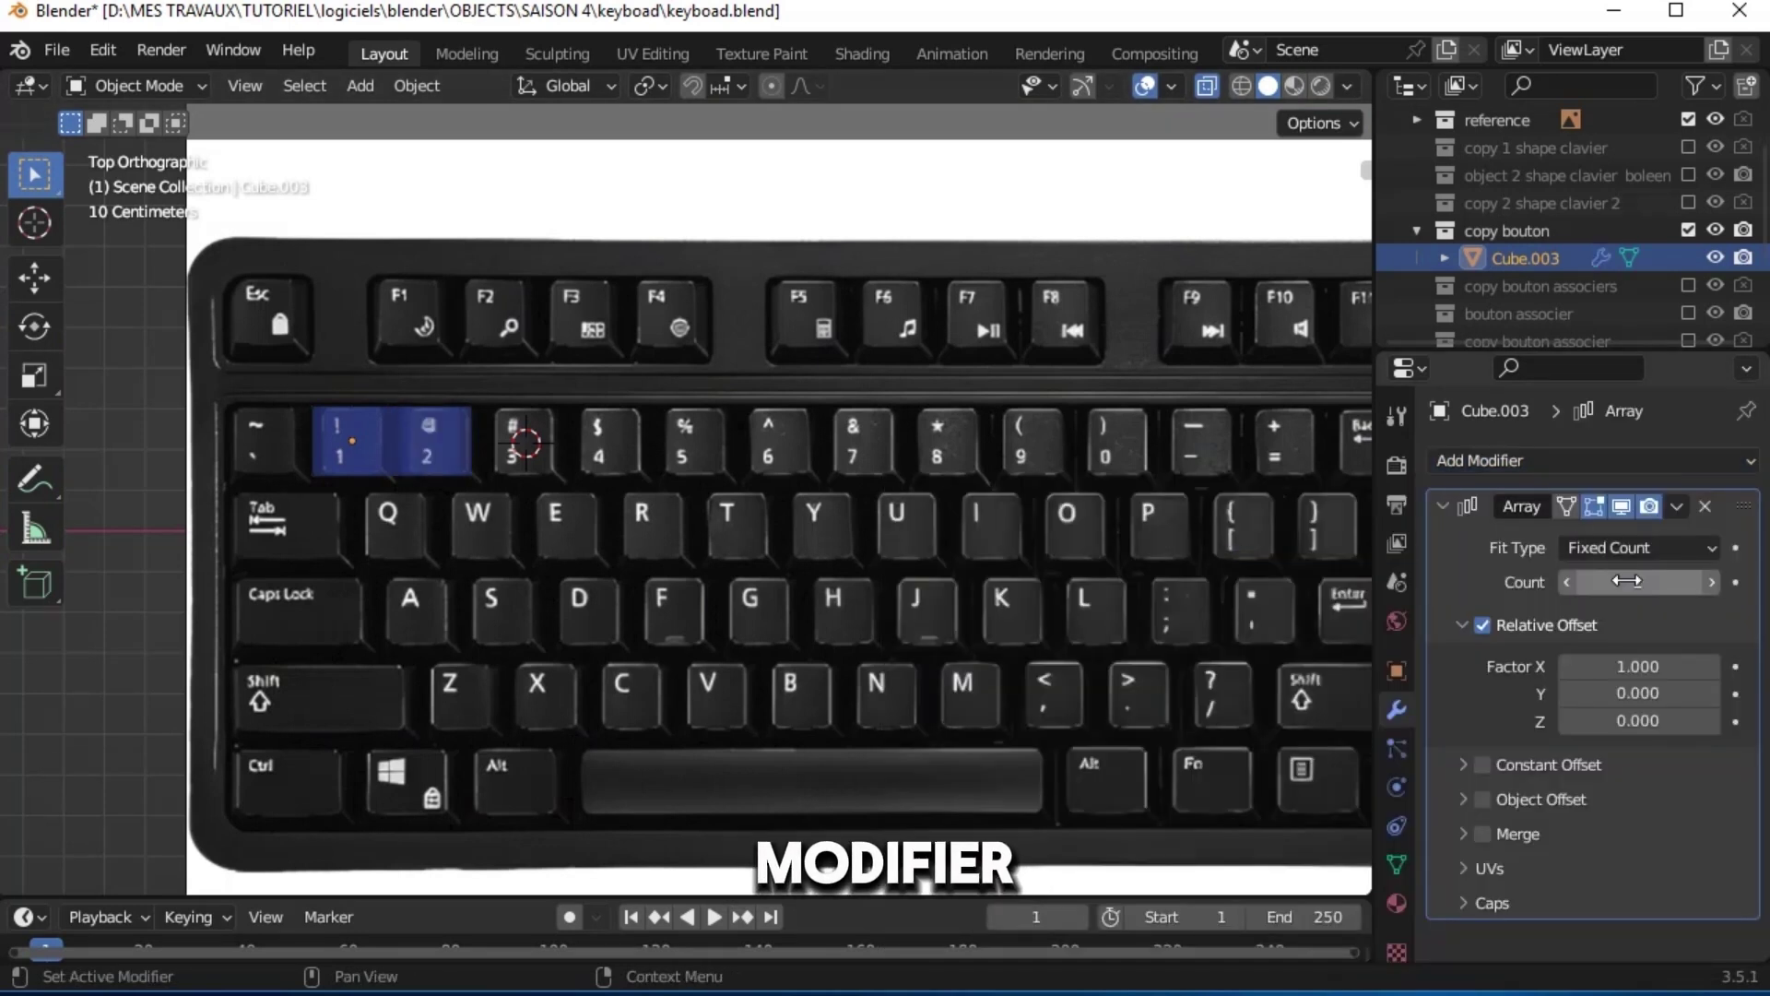
drag(1659, 669, 1756, 670)
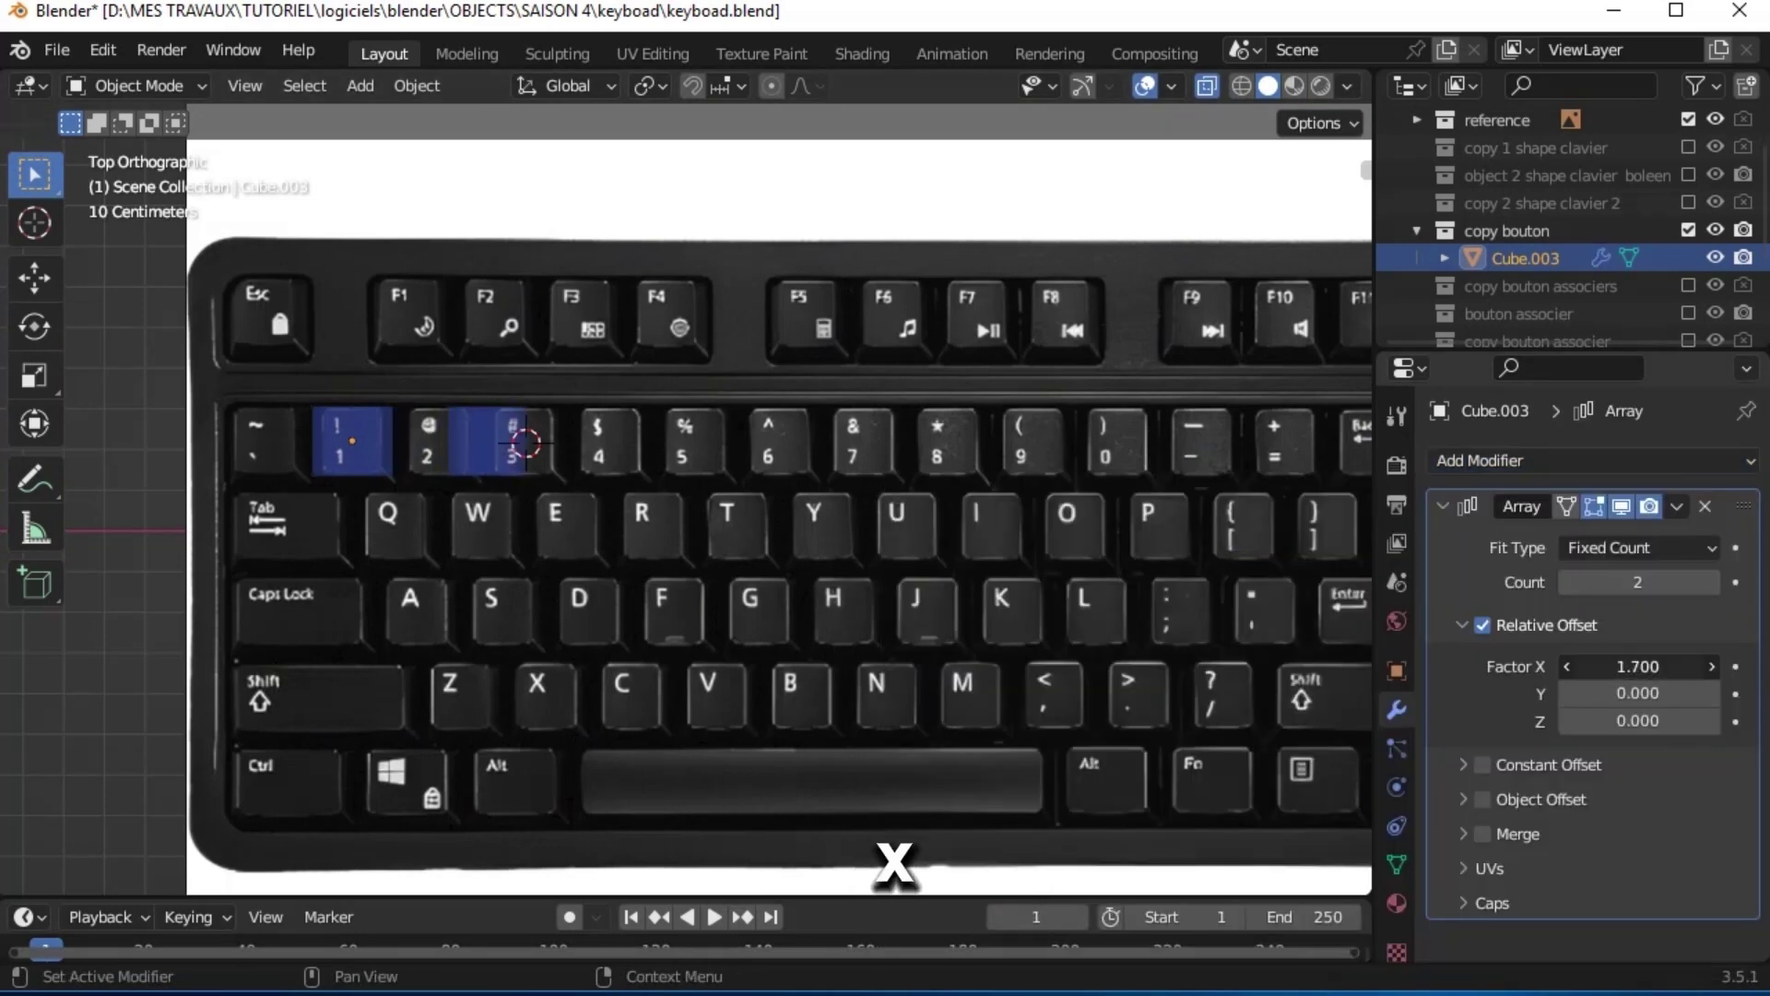
drag(1638, 666, 1592, 666)
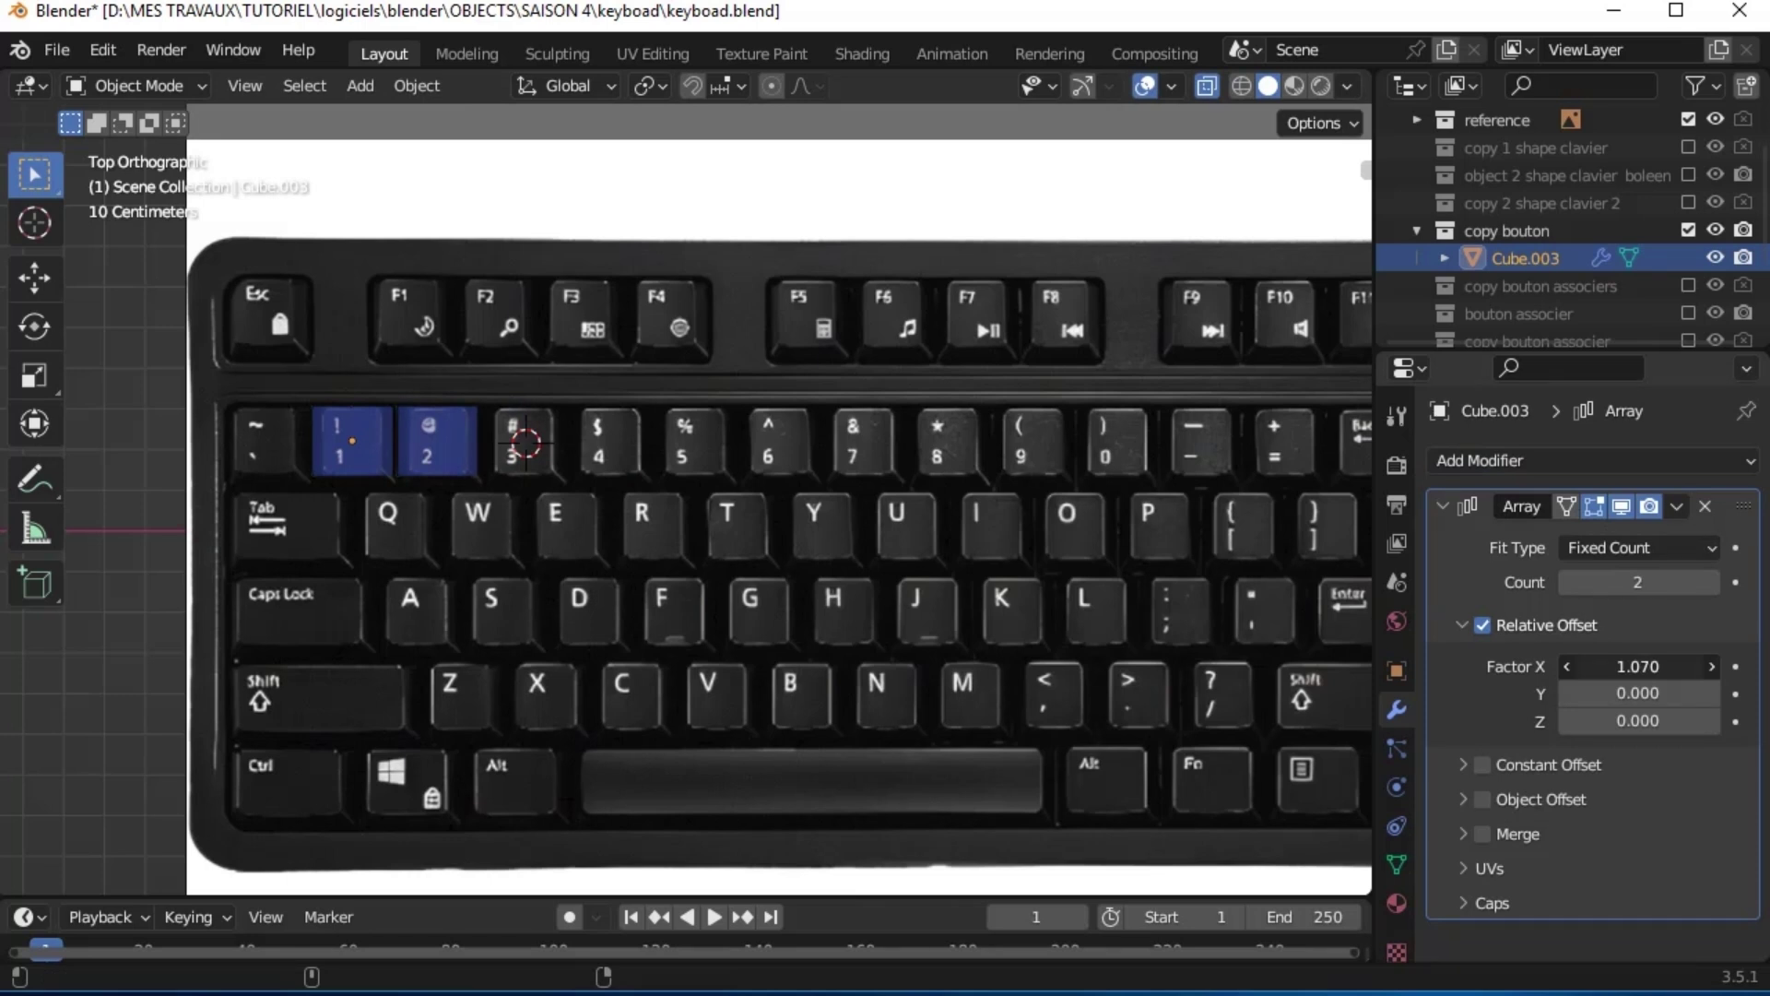
drag(1639, 581, 1721, 582)
click(1715, 587)
scroll(1092, 537, down, 1)
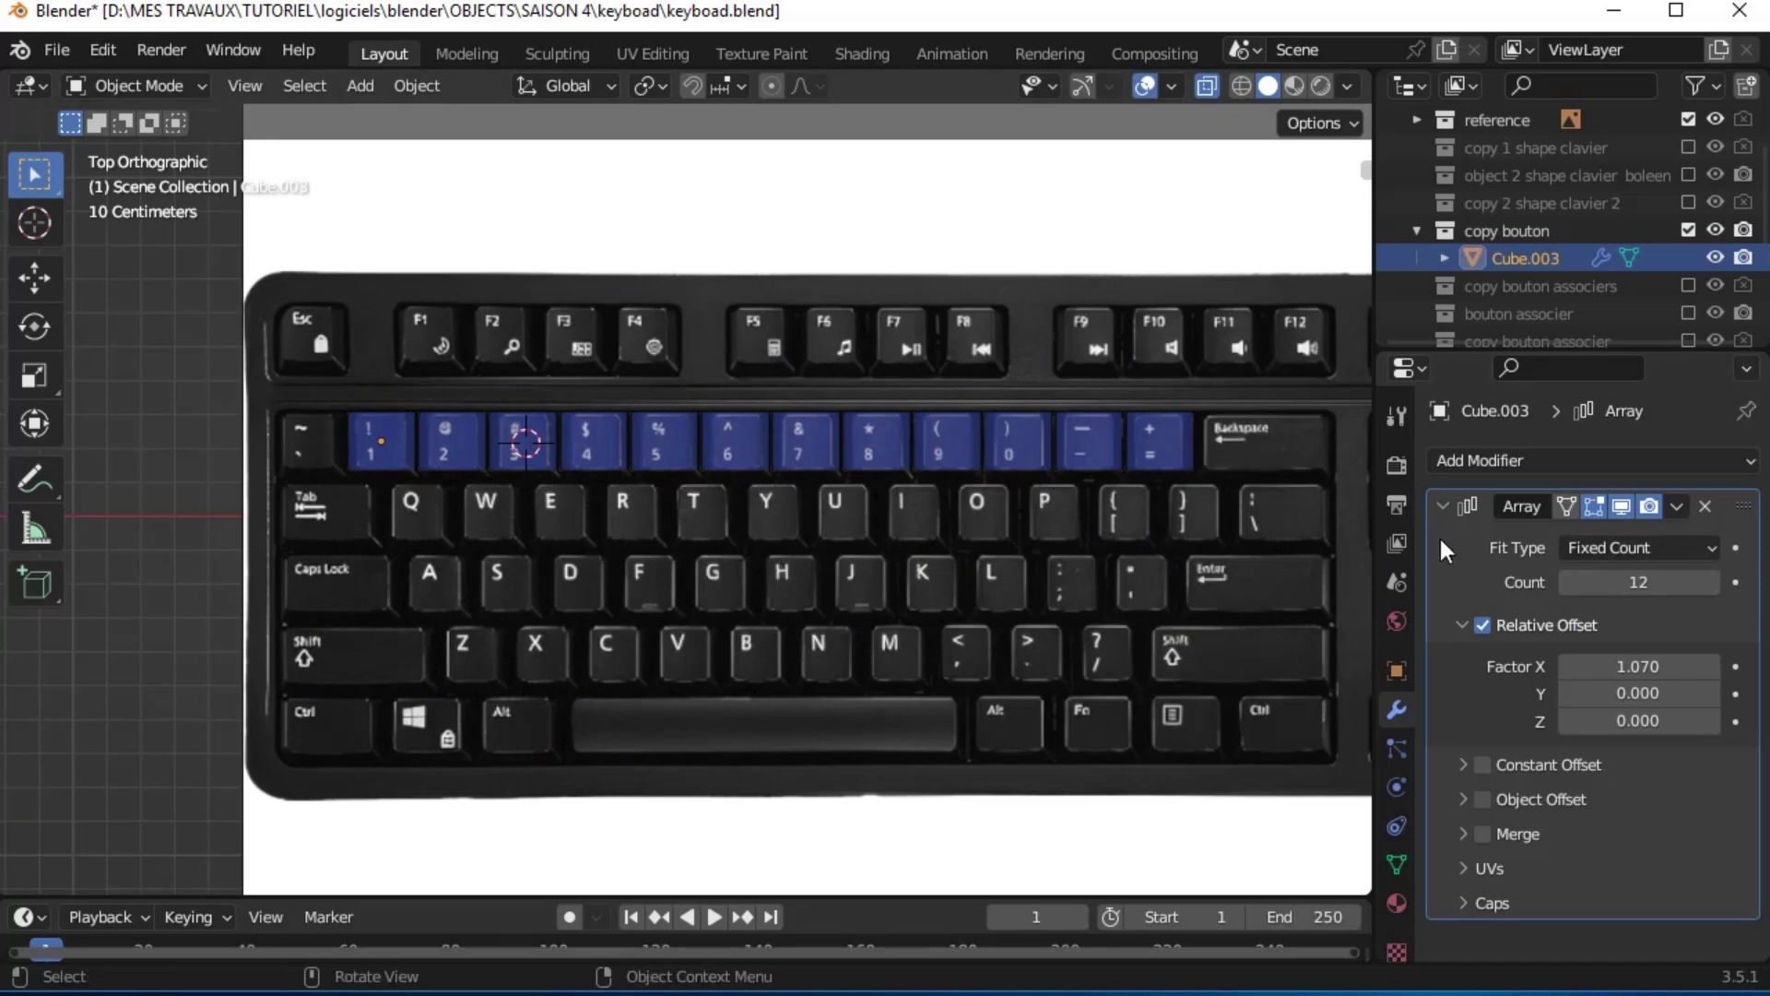
Apply the Array and duplicate the key row onto the QWERTY row
click(1672, 510)
click(1615, 527)
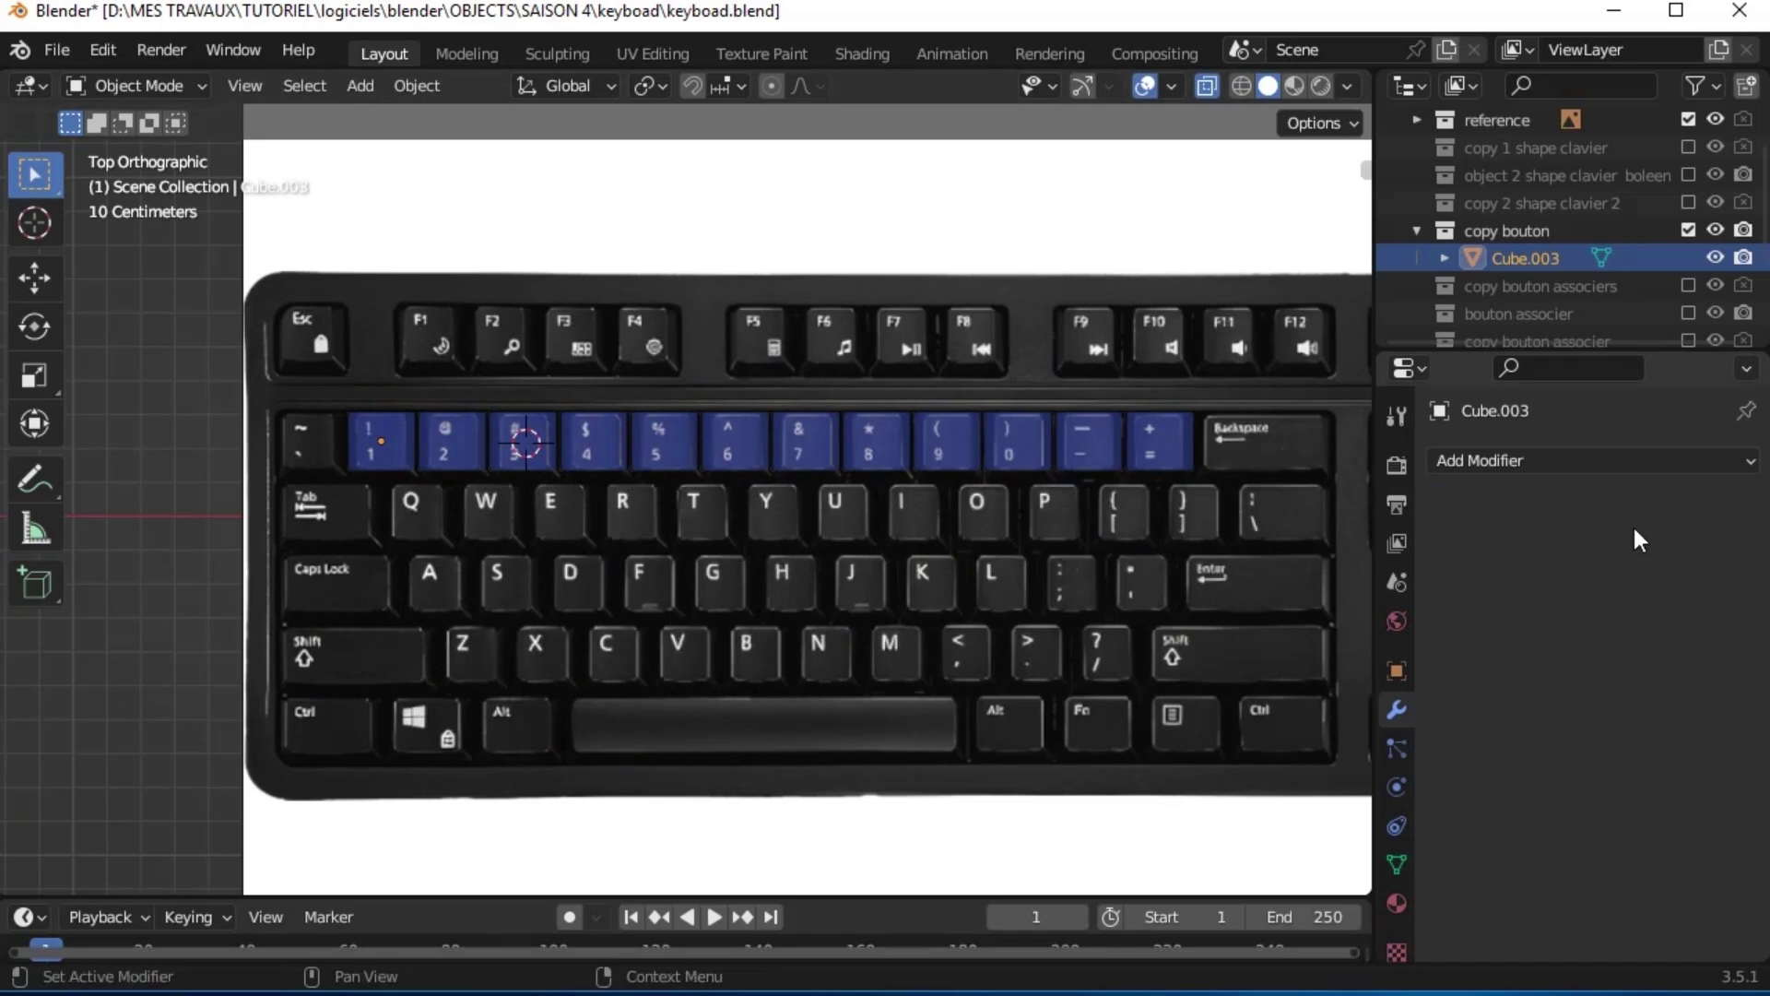
key(shift+d)
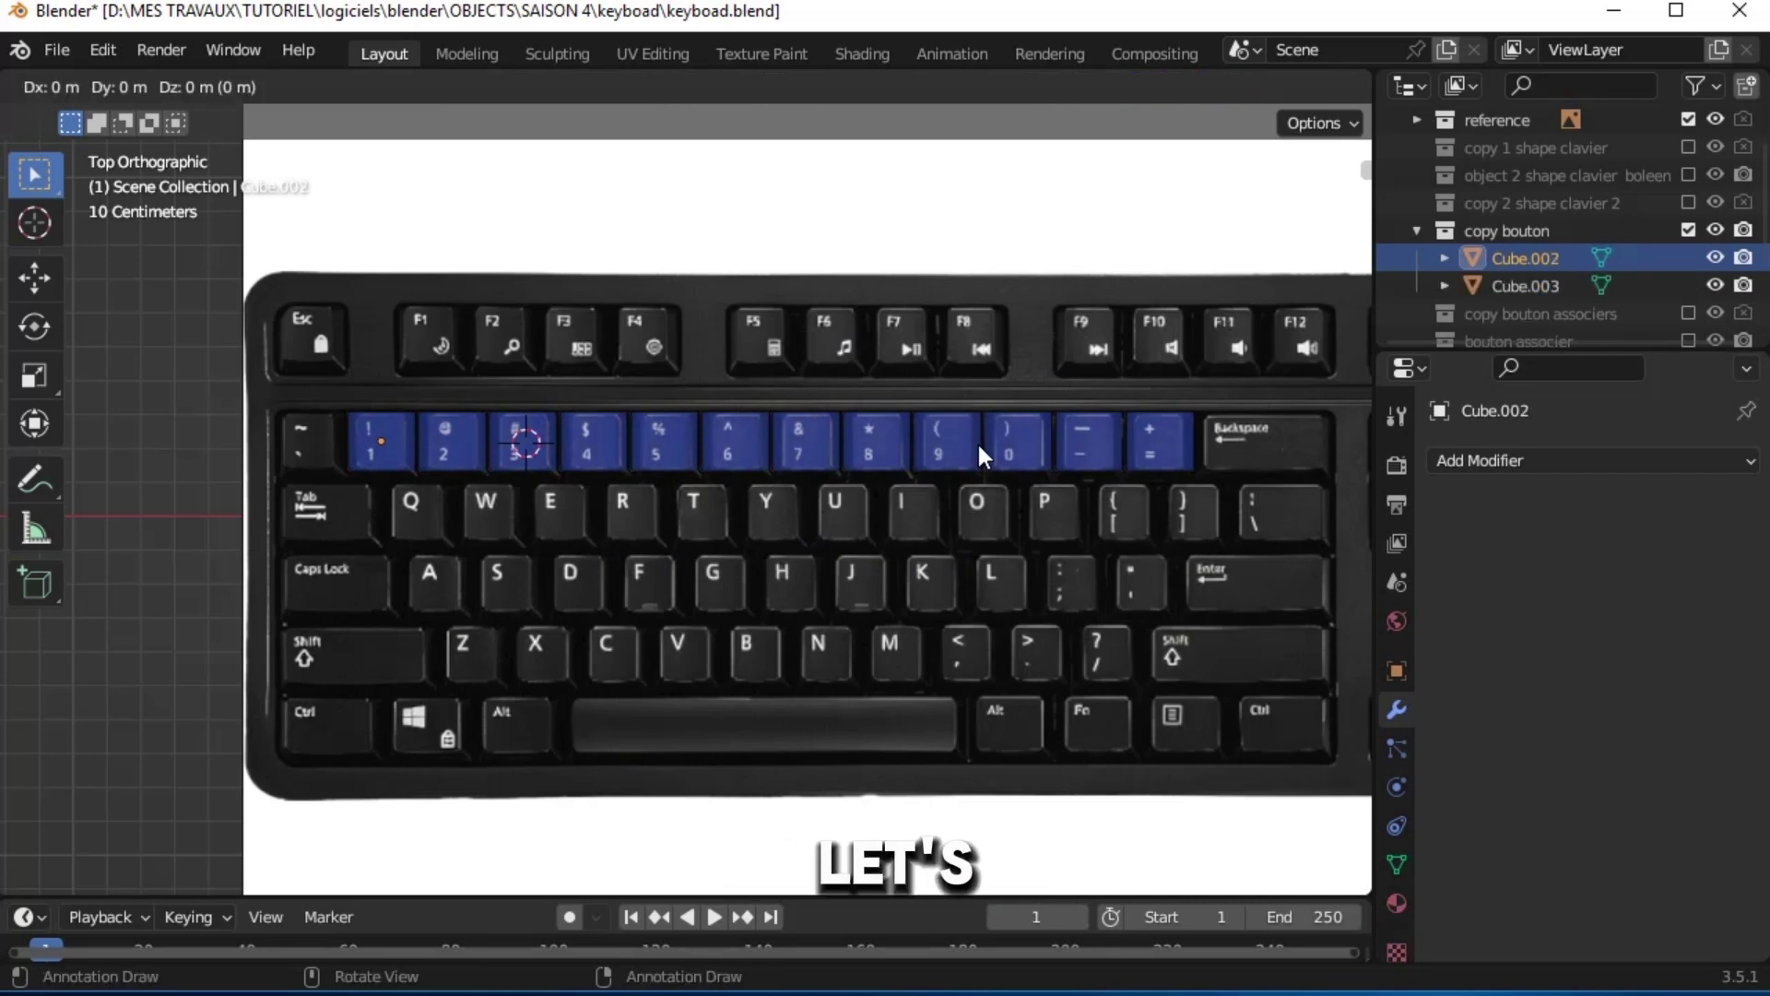
click(976, 516)
Duplicate the row straight down onto the home row and the bottom row
key(shift+d)
key(y)
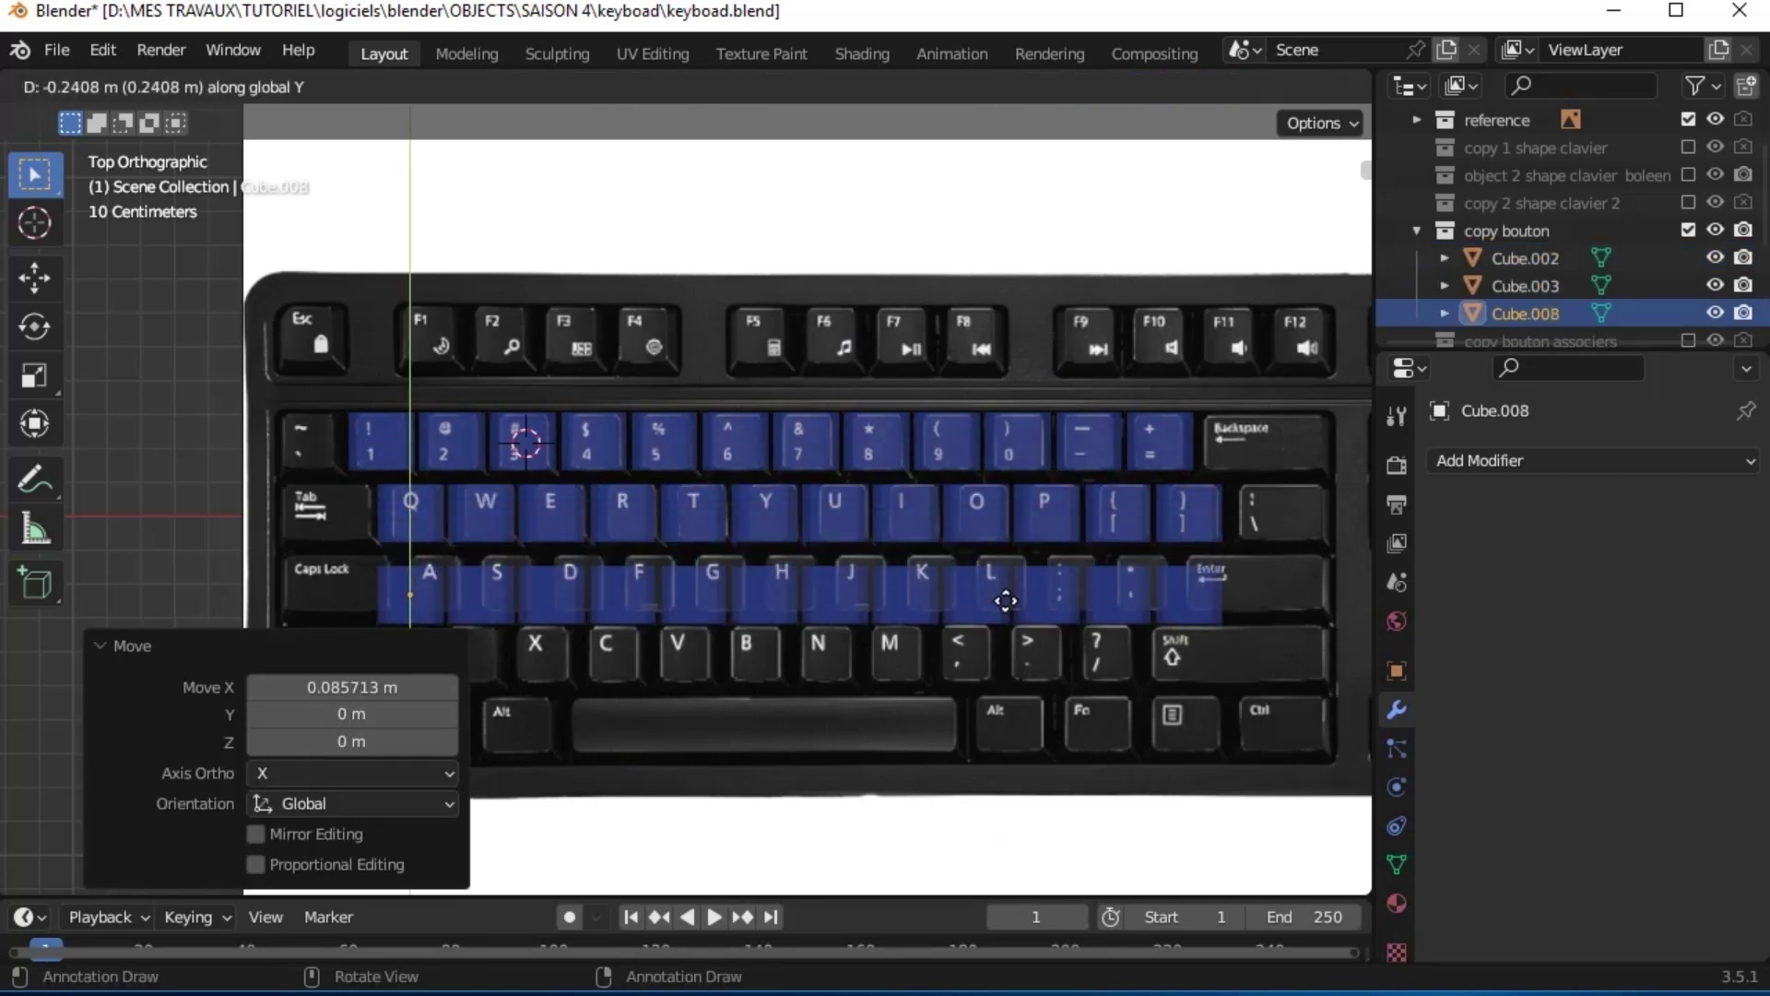
click(1005, 587)
scroll(1006, 586, down, 1)
key(shift+d)
key(y)
click(867, 506)
scroll(867, 508, up, 1)
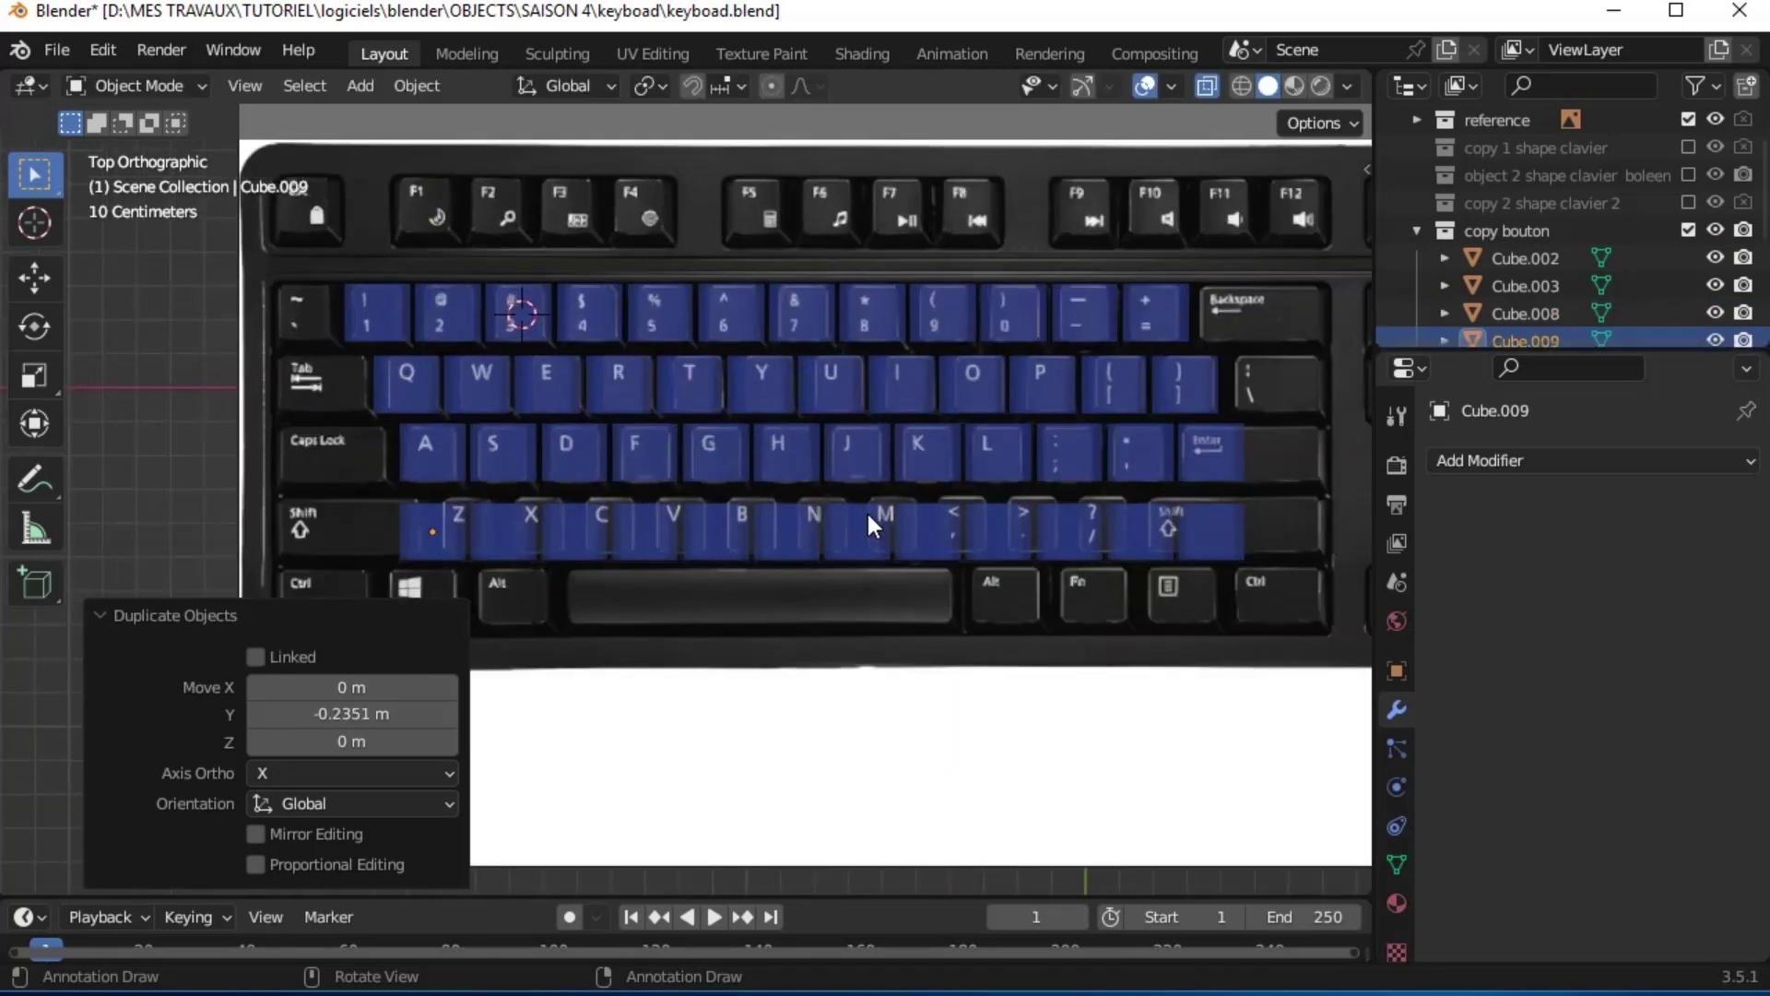
Shift the bottom row right along X so it spans Z through Shift
key(g)
key(x)
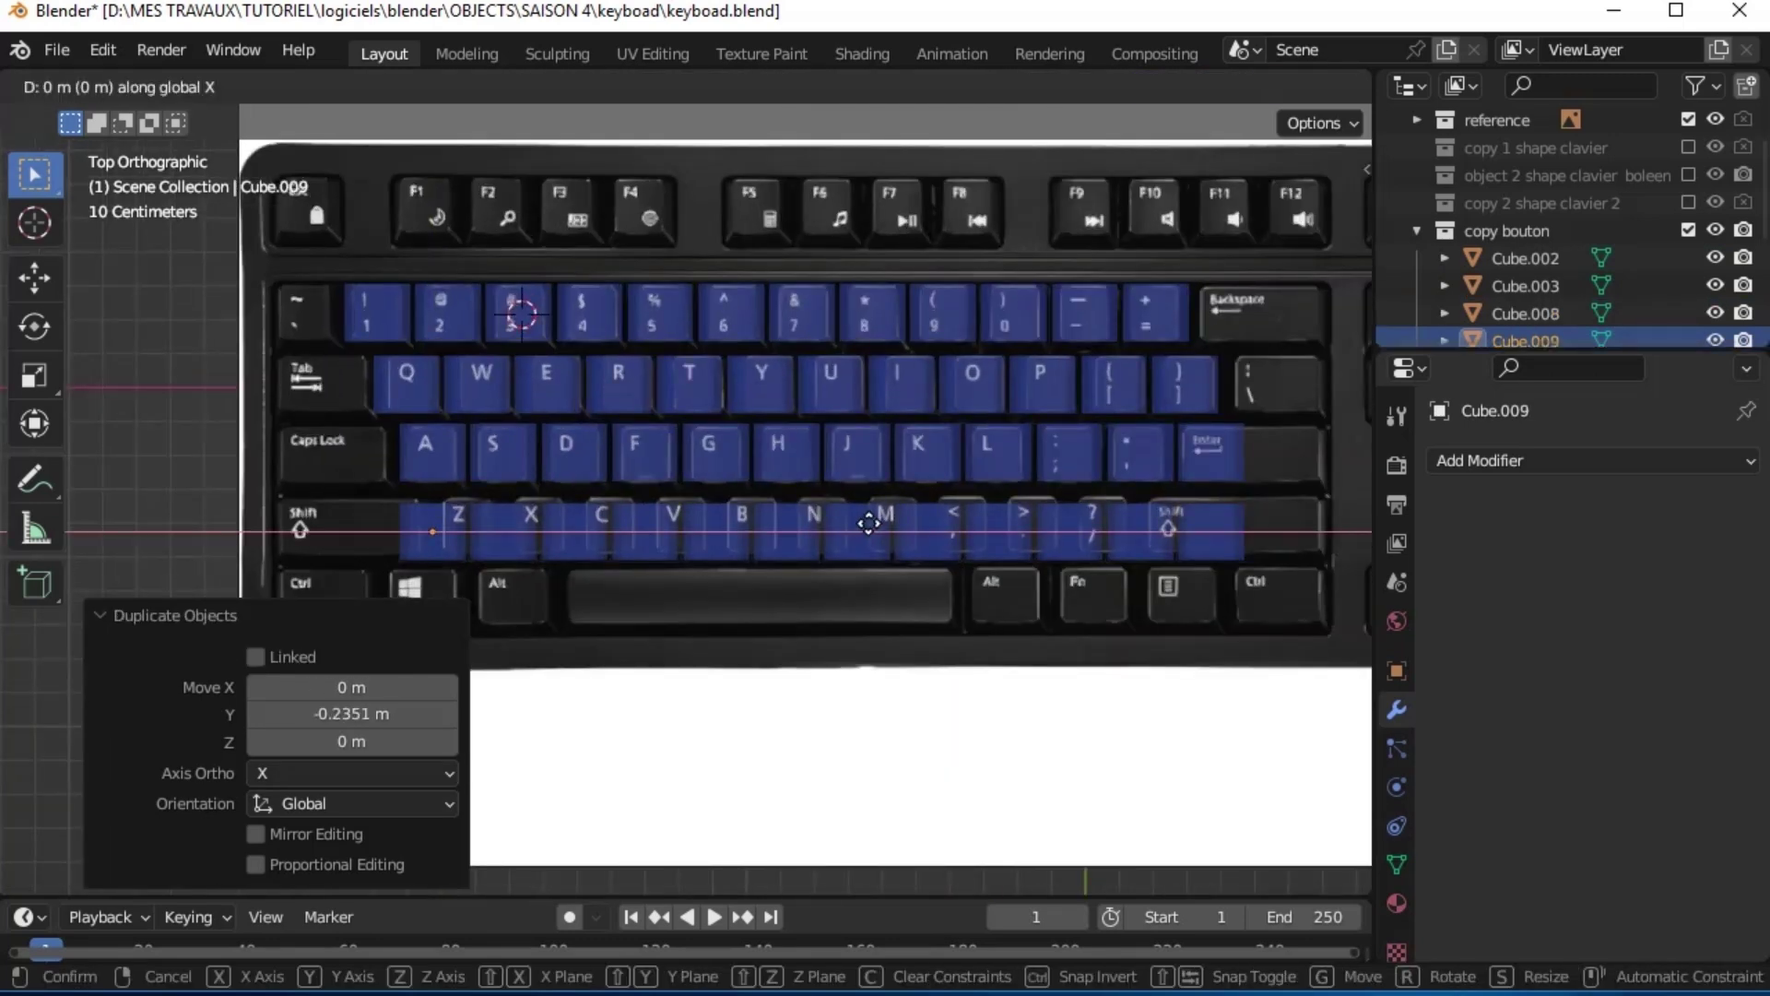
click(901, 464)
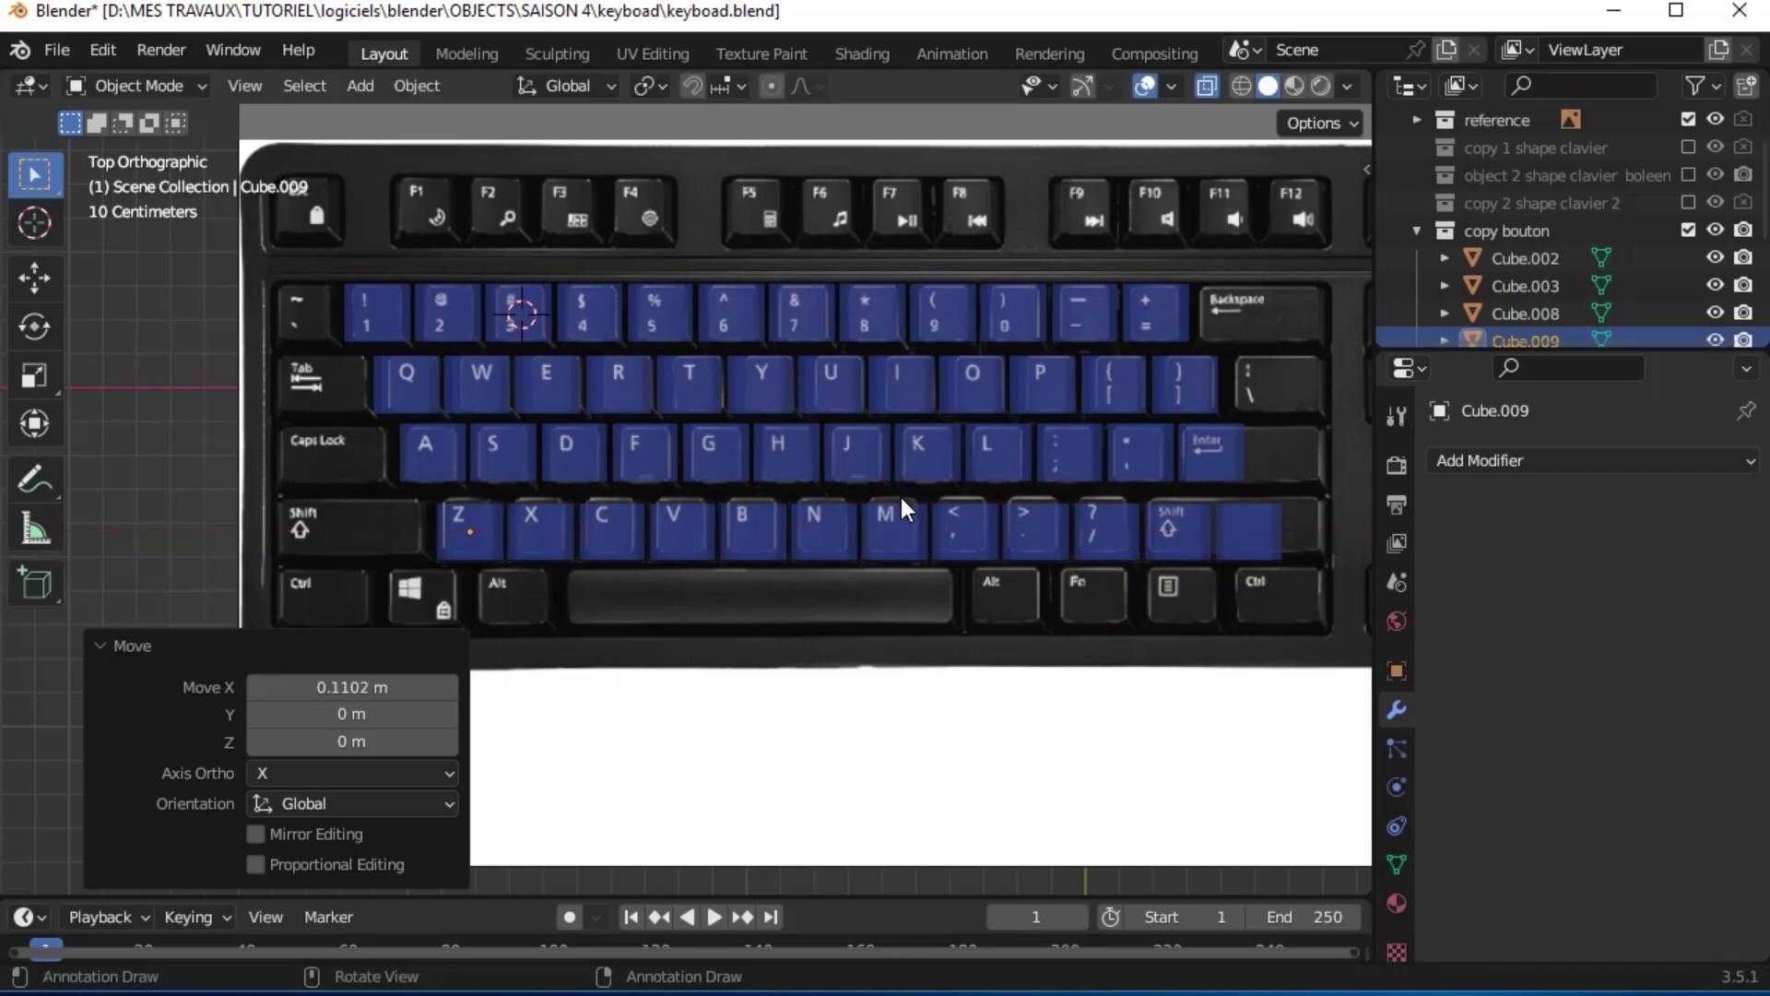
key(g)
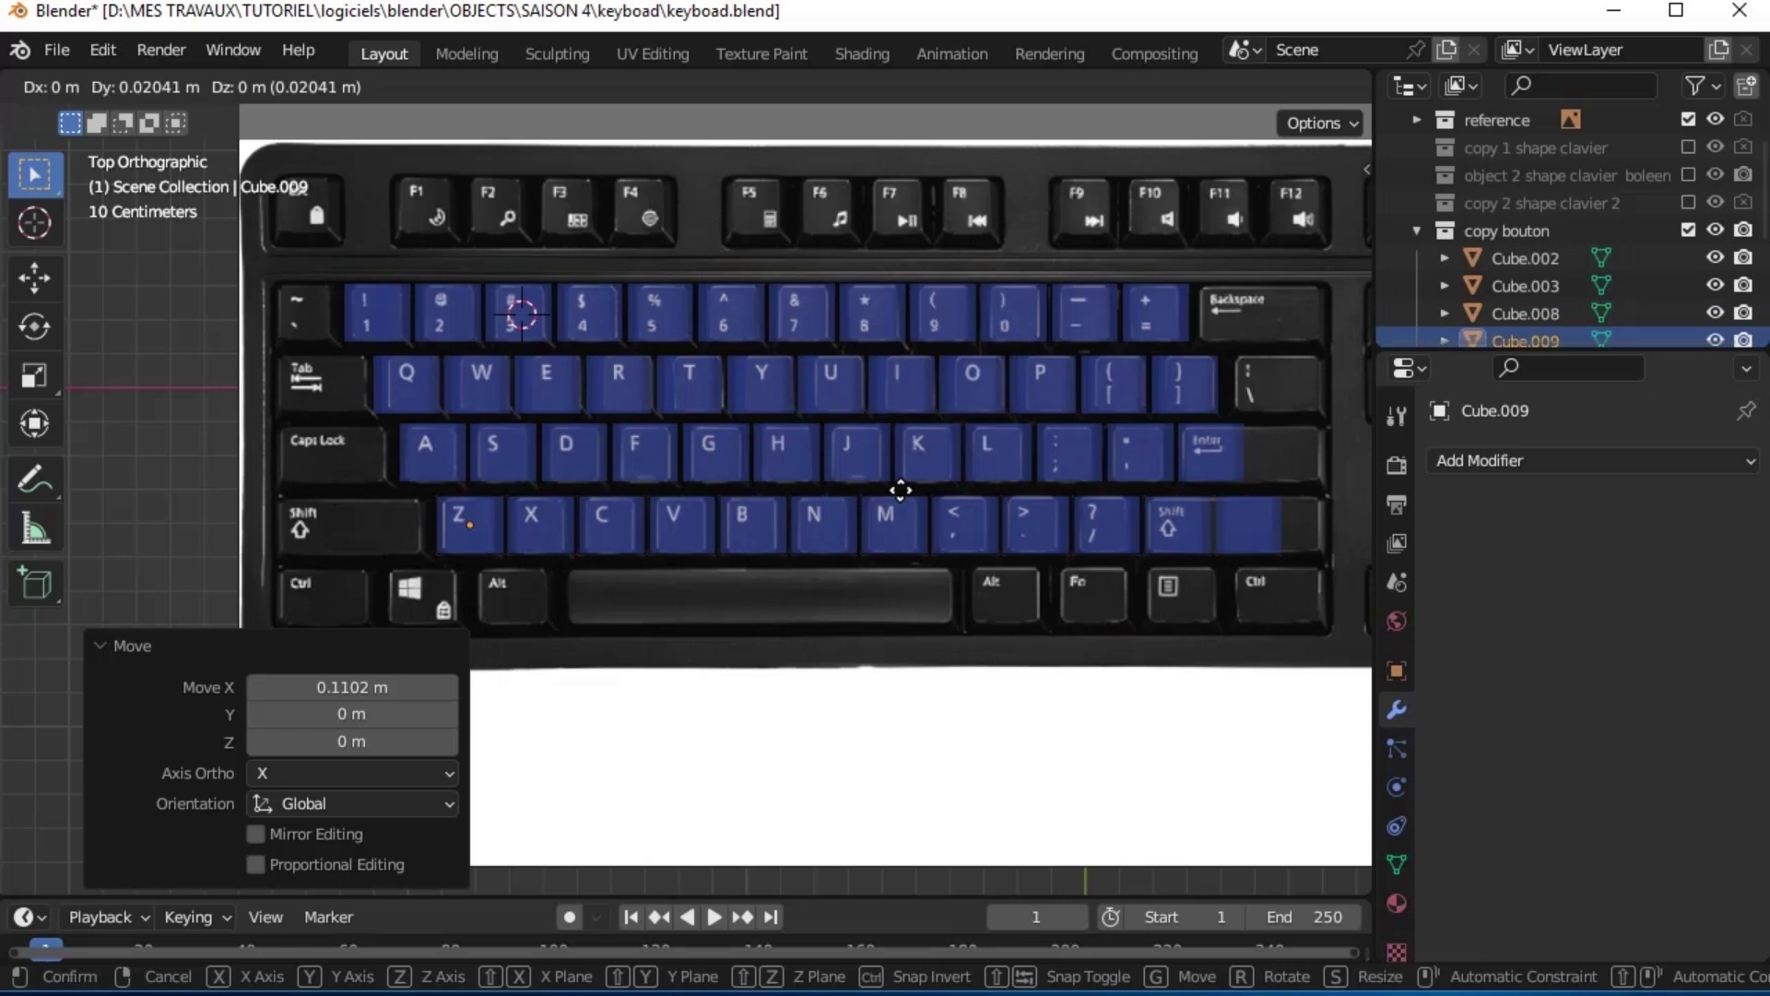
Separate the bottom row into individual keycaps by loose parts
key(Escape)
key(Tab)
key(a)
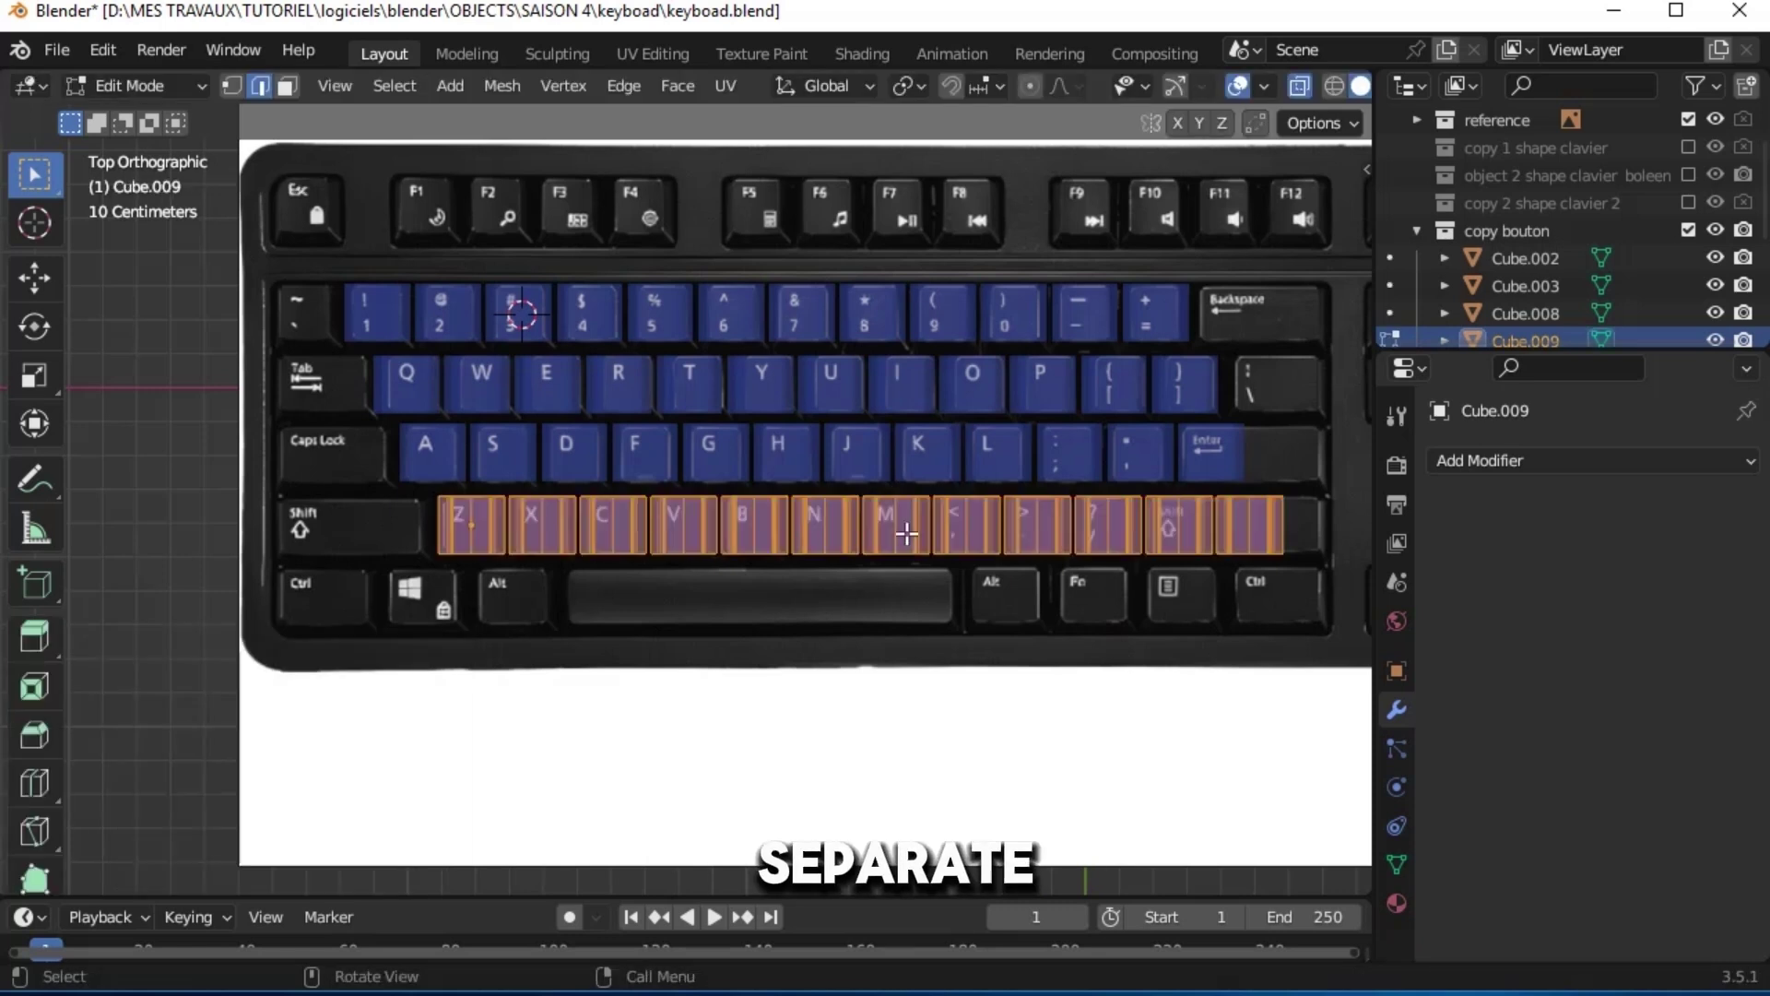
key(p)
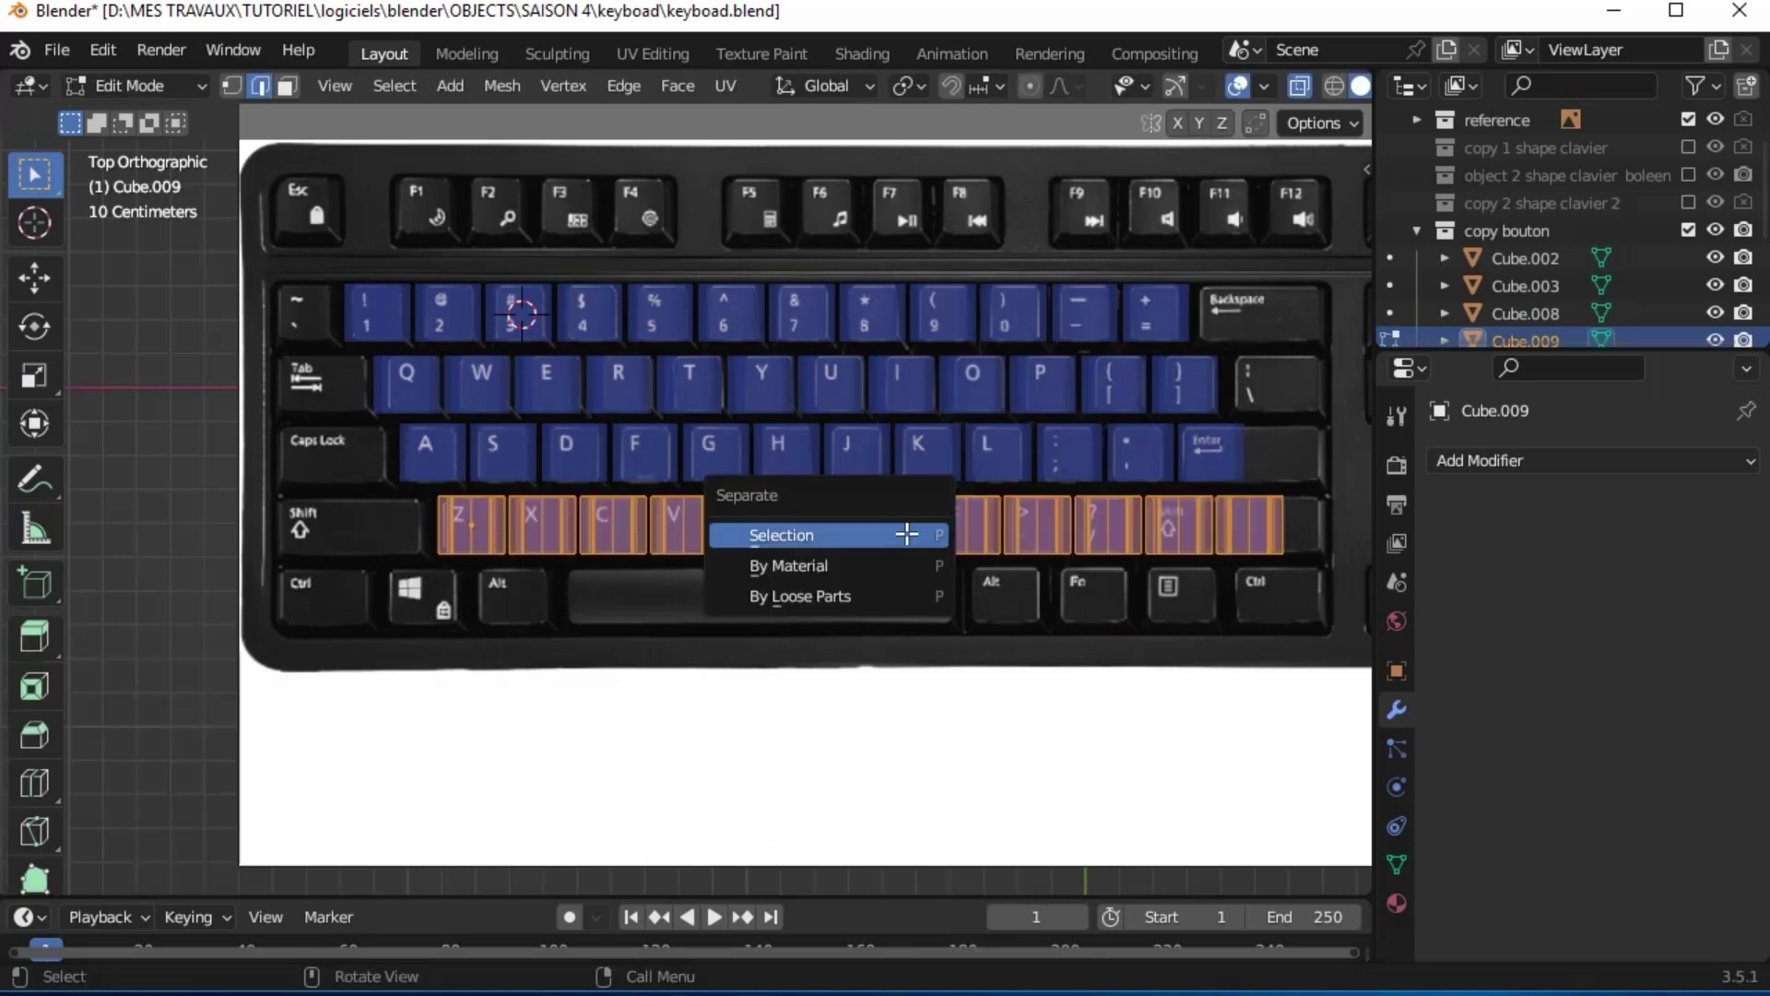
click(893, 594)
key(Tab)
Select the last keycap's right-side edges and stretch them along X
click(854, 502)
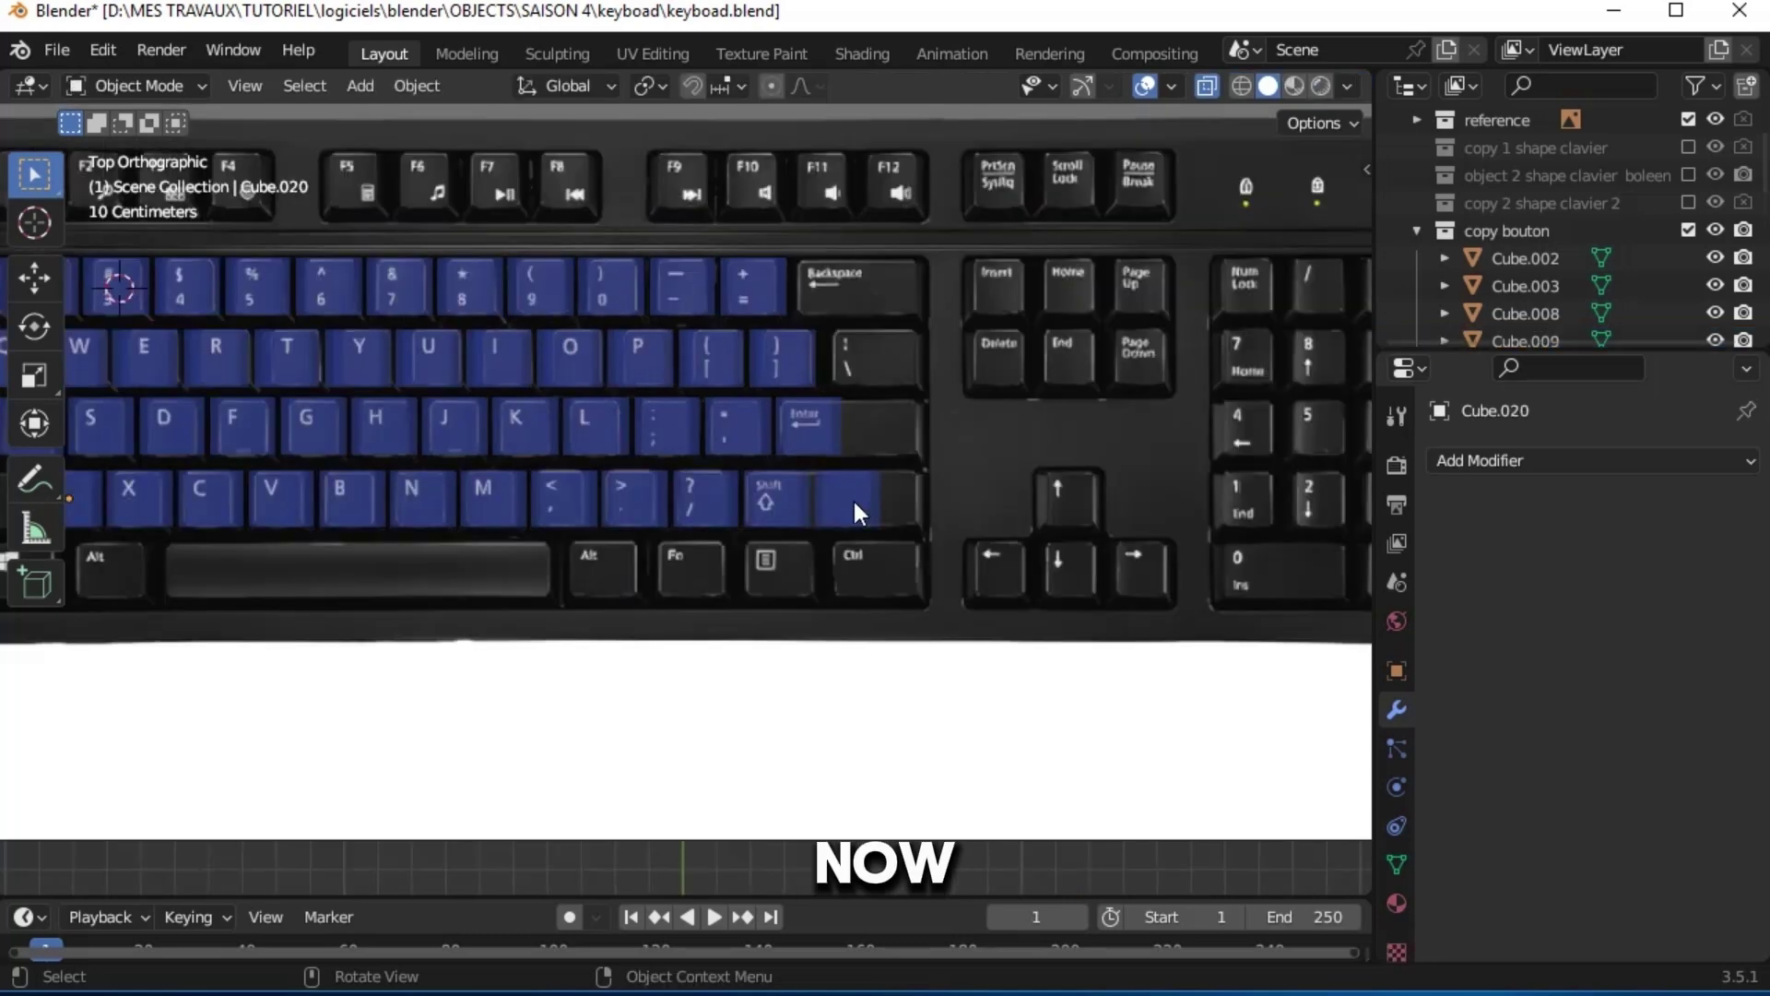
key(Tab)
scroll(854, 501, up, 2)
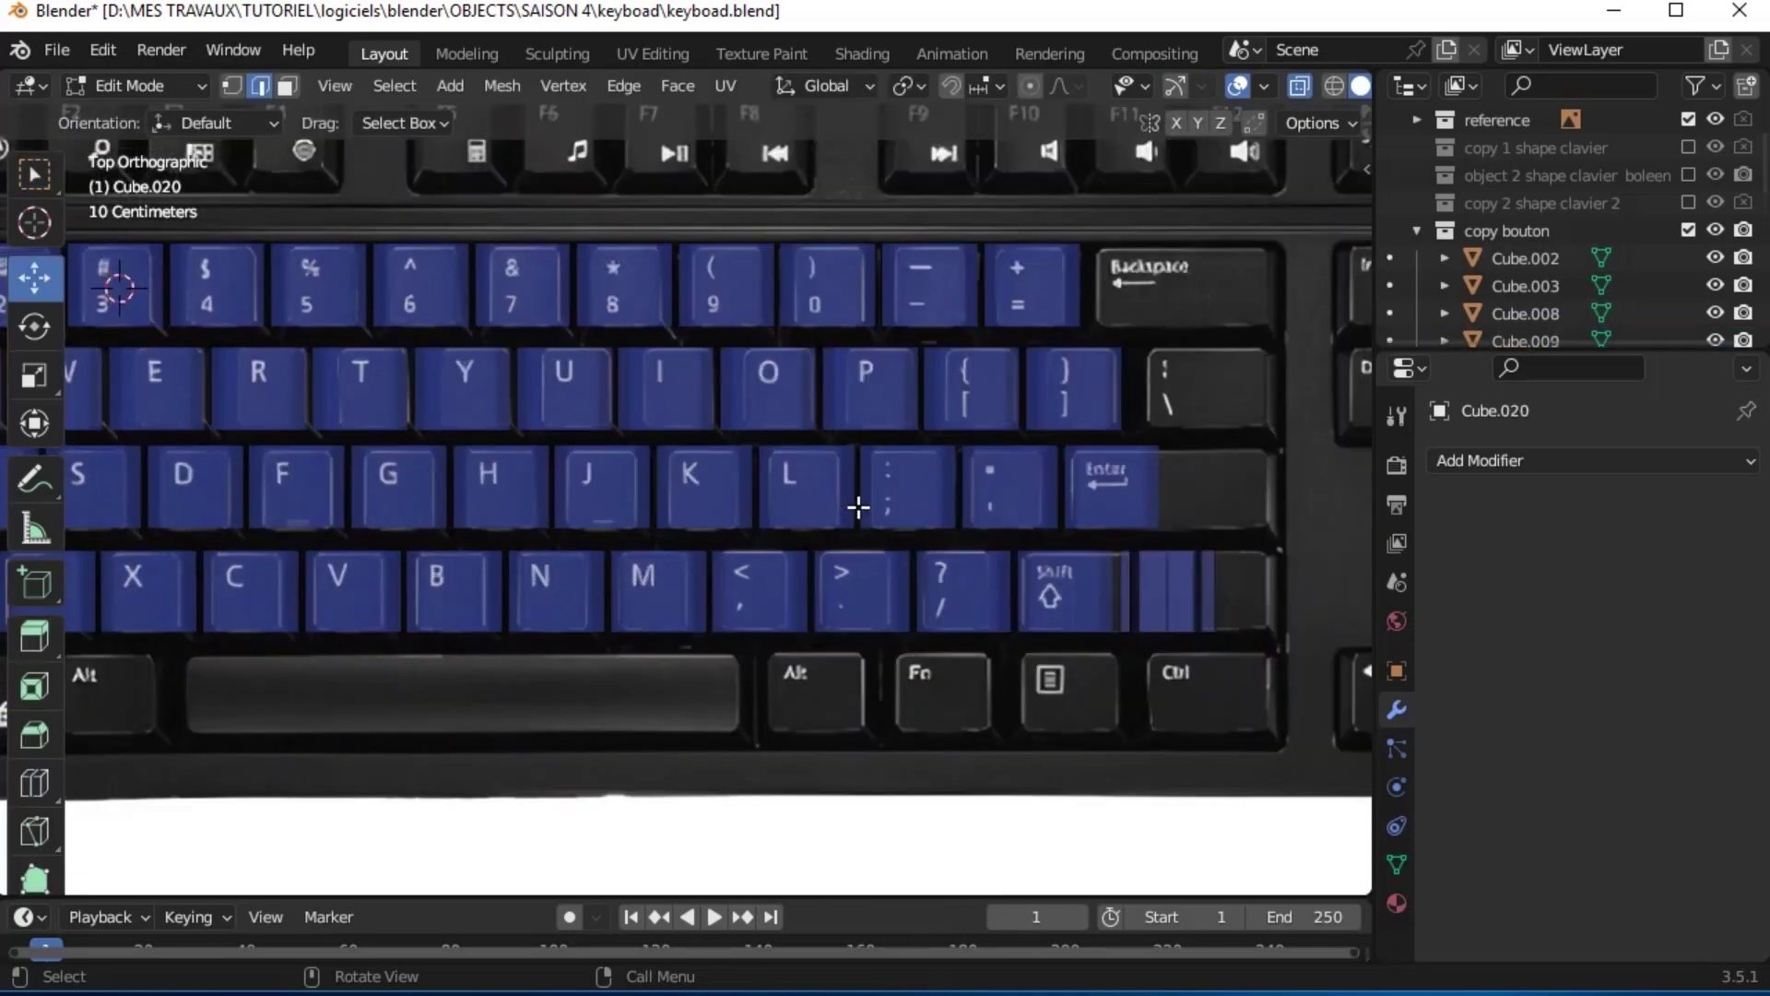
scroll(968, 539, up, 2)
scroll(1107, 585, up, 2)
shift+middle_drag(551, 435, 486, 434)
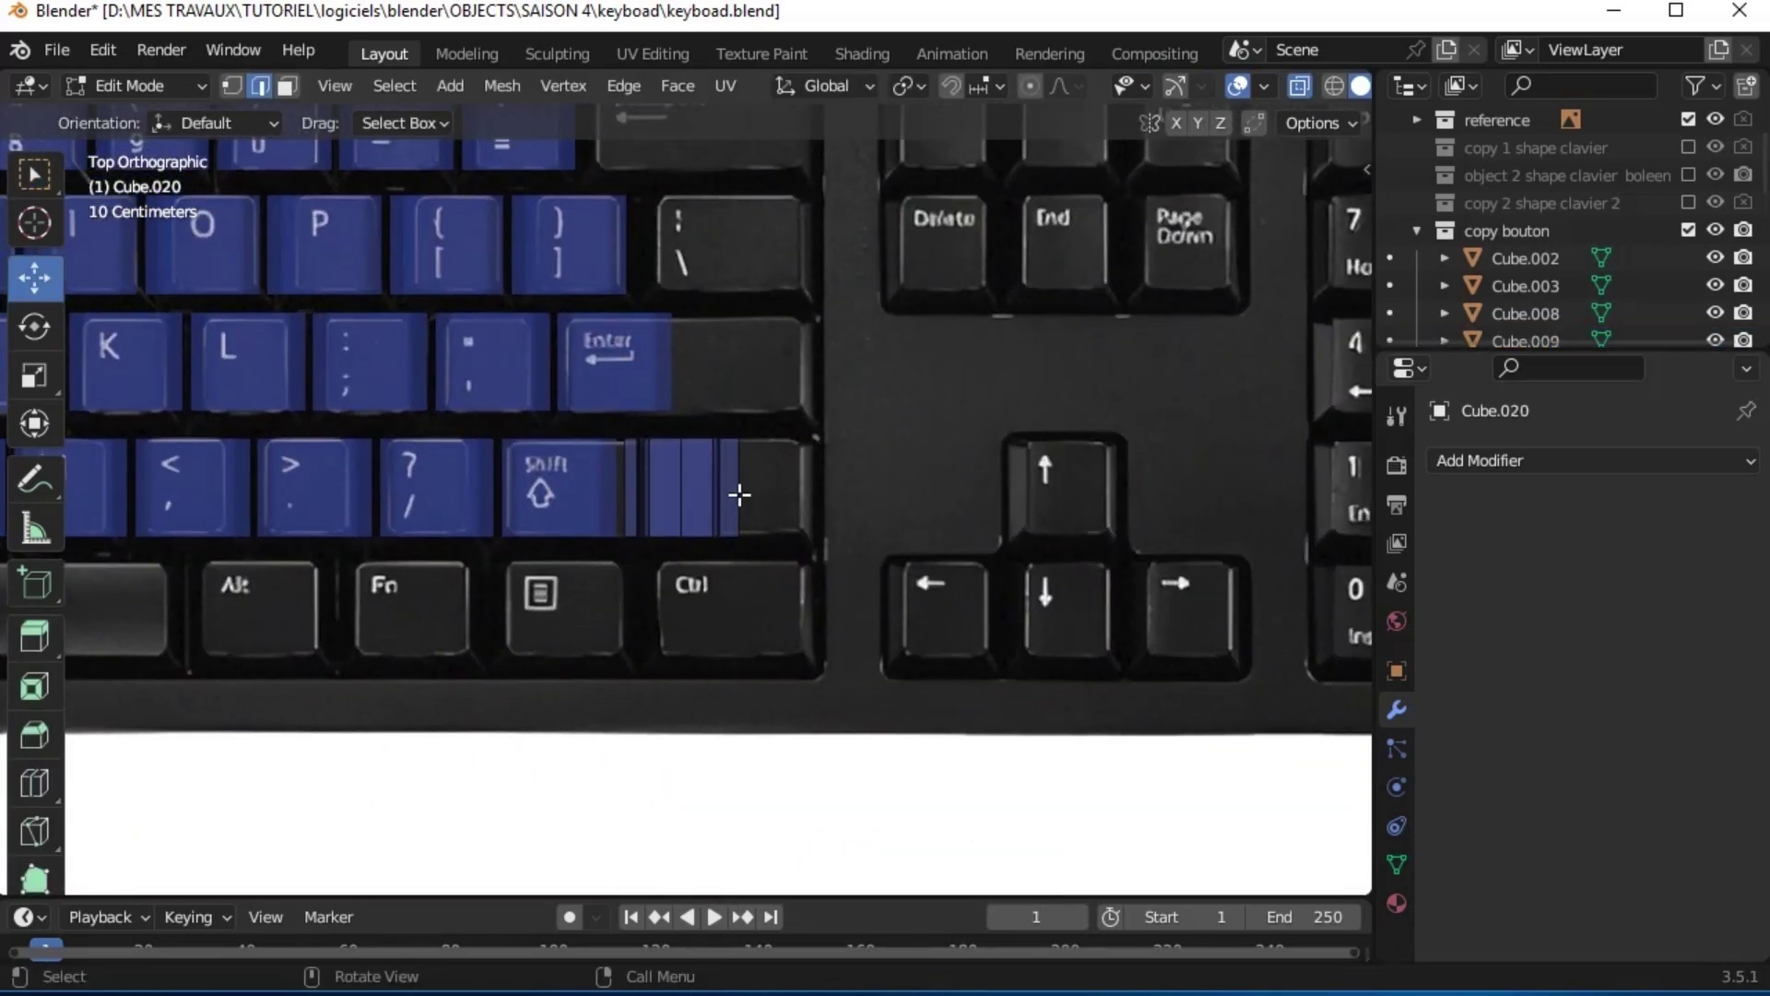
key(l)
click(703, 421)
mouse_move(706, 428)
mouse_down()
mouse_move(752, 507)
mouse_move(793, 506)
mouse_up()
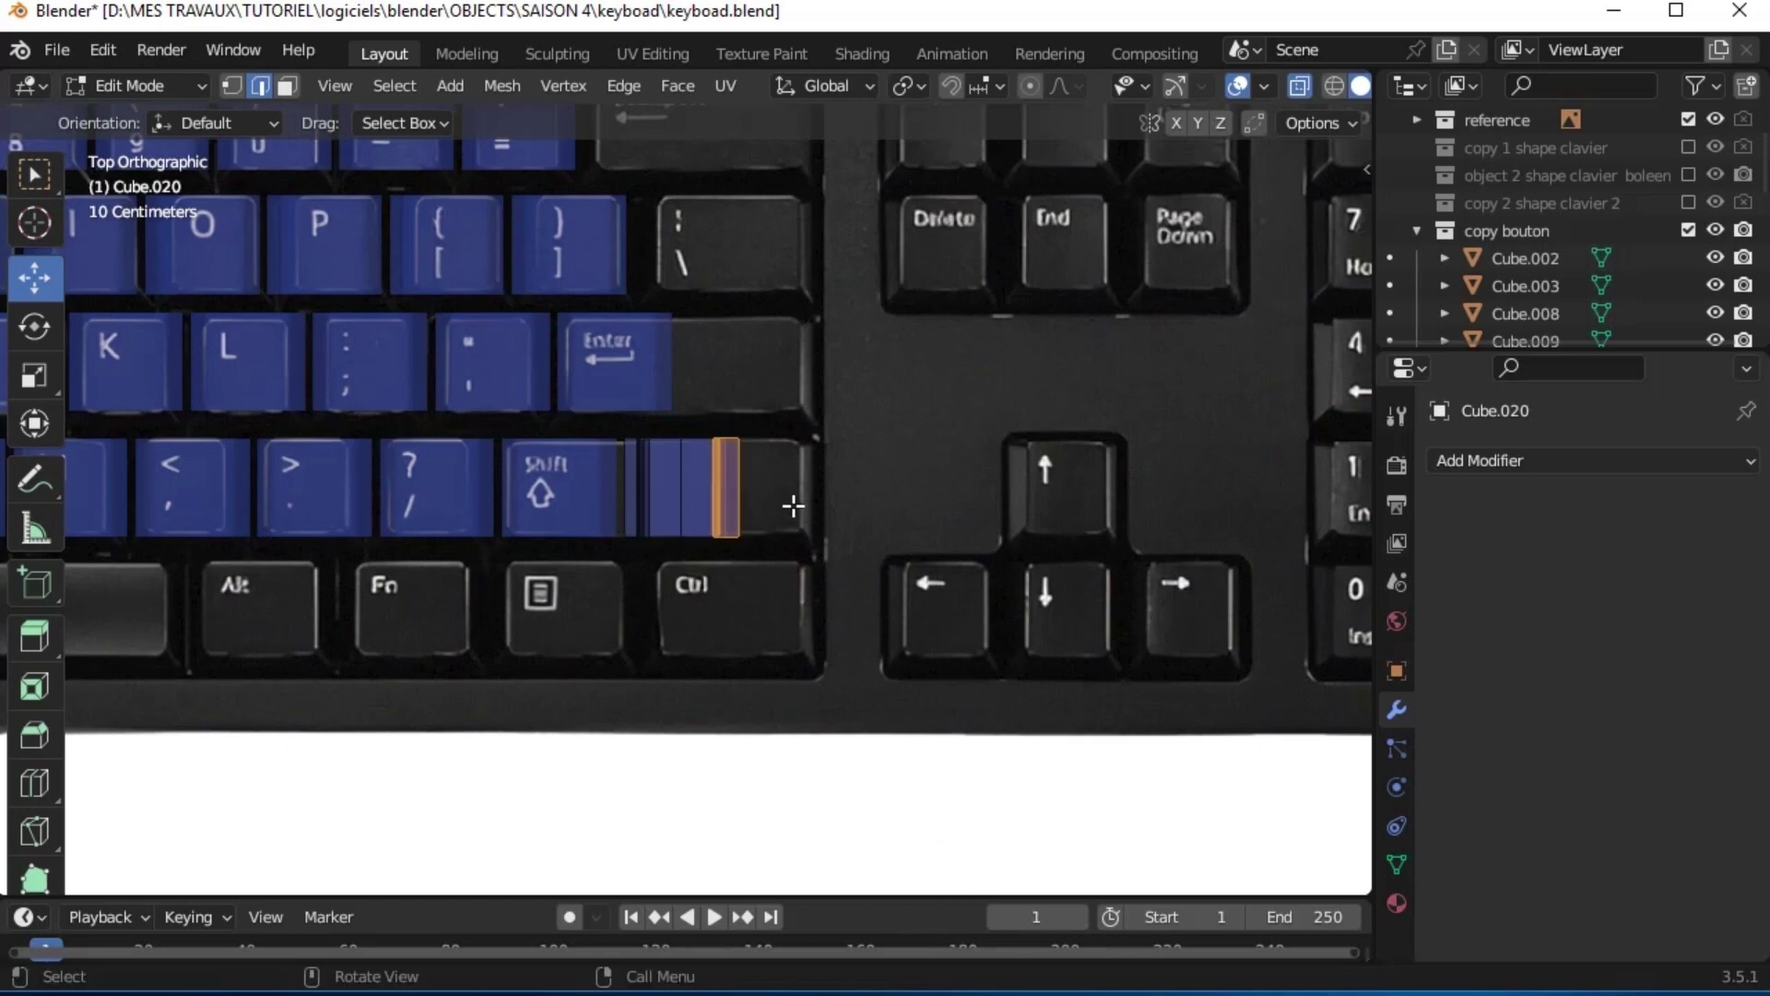
key(g)
key(x)
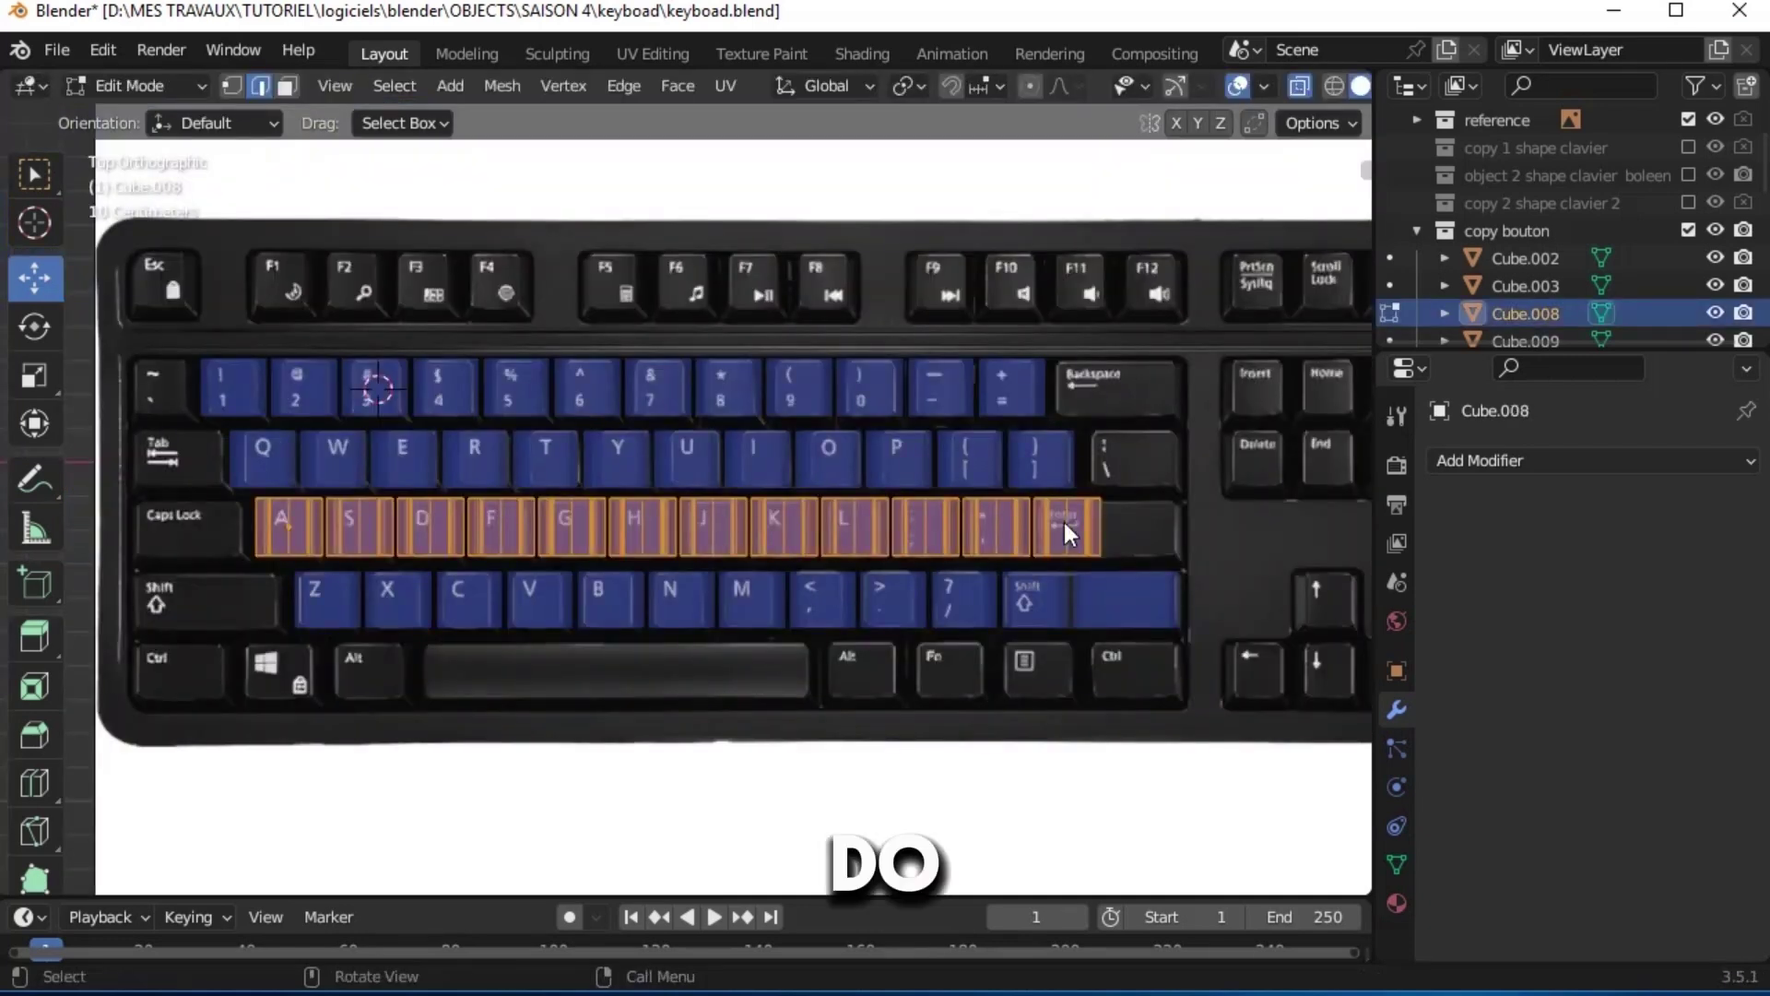
Separate the home-row keycaps by loose parts and widen the Enter key along X
key(p)
click(1064, 521)
scroll(1059, 526, up, 2)
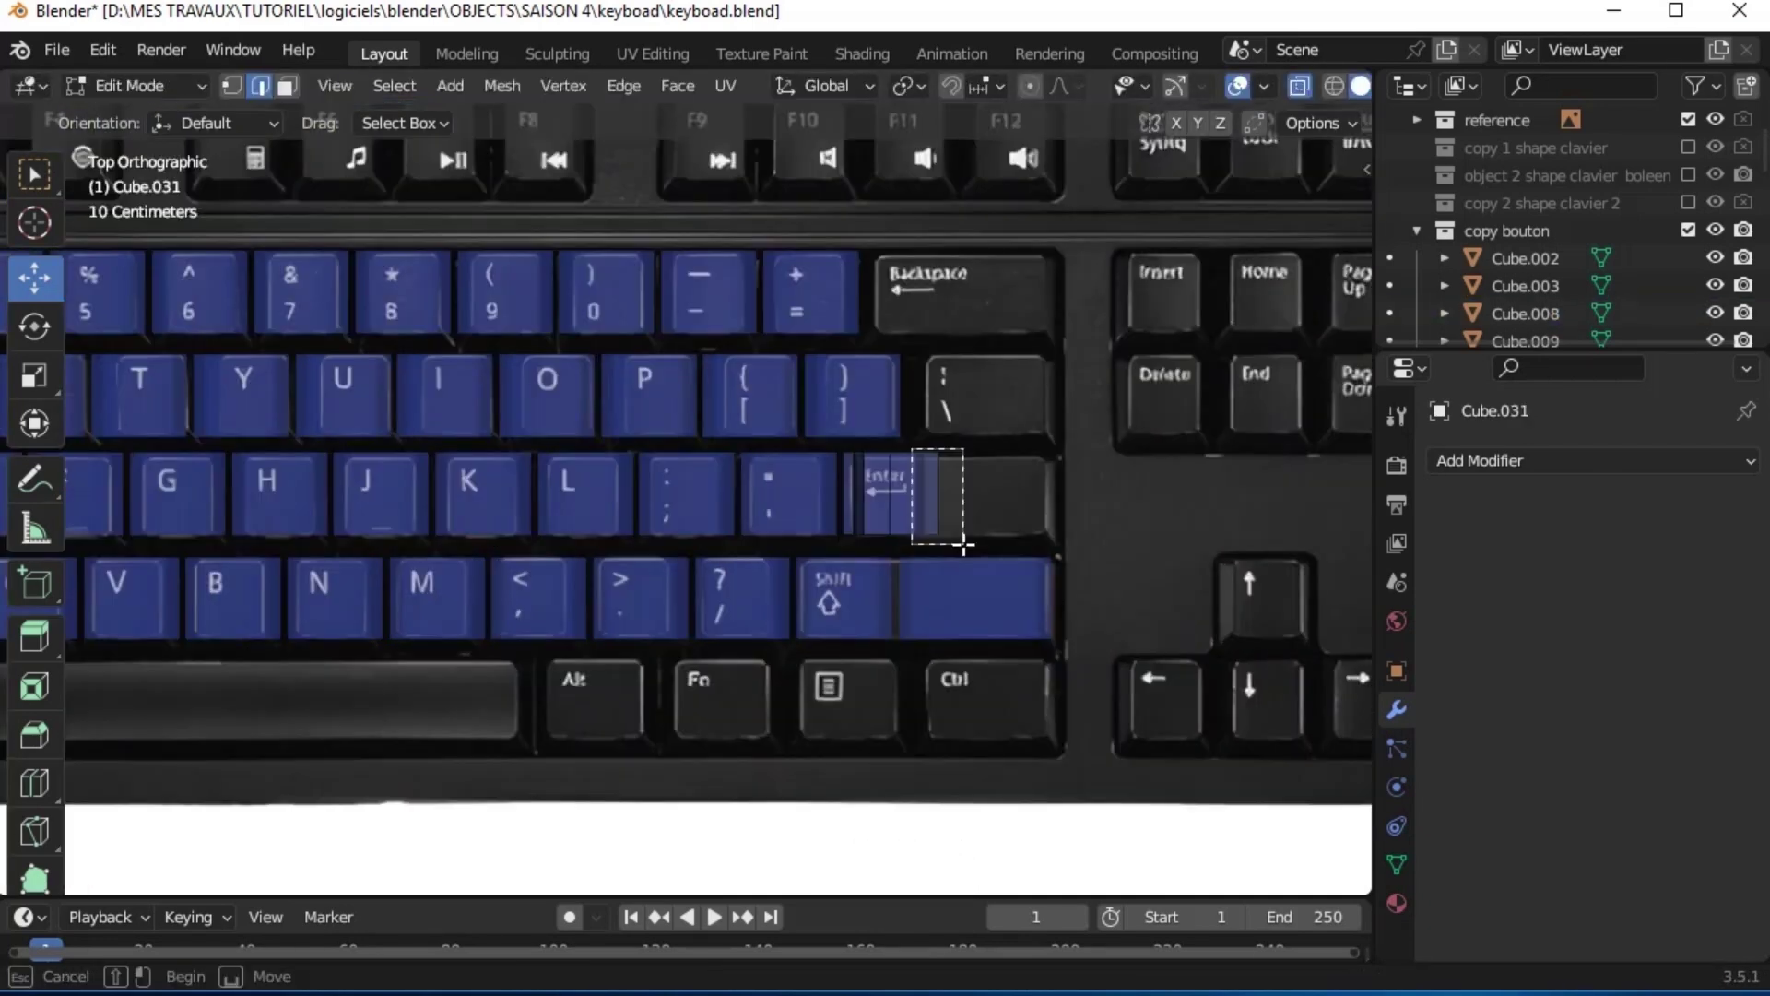
key(g)
key(x)
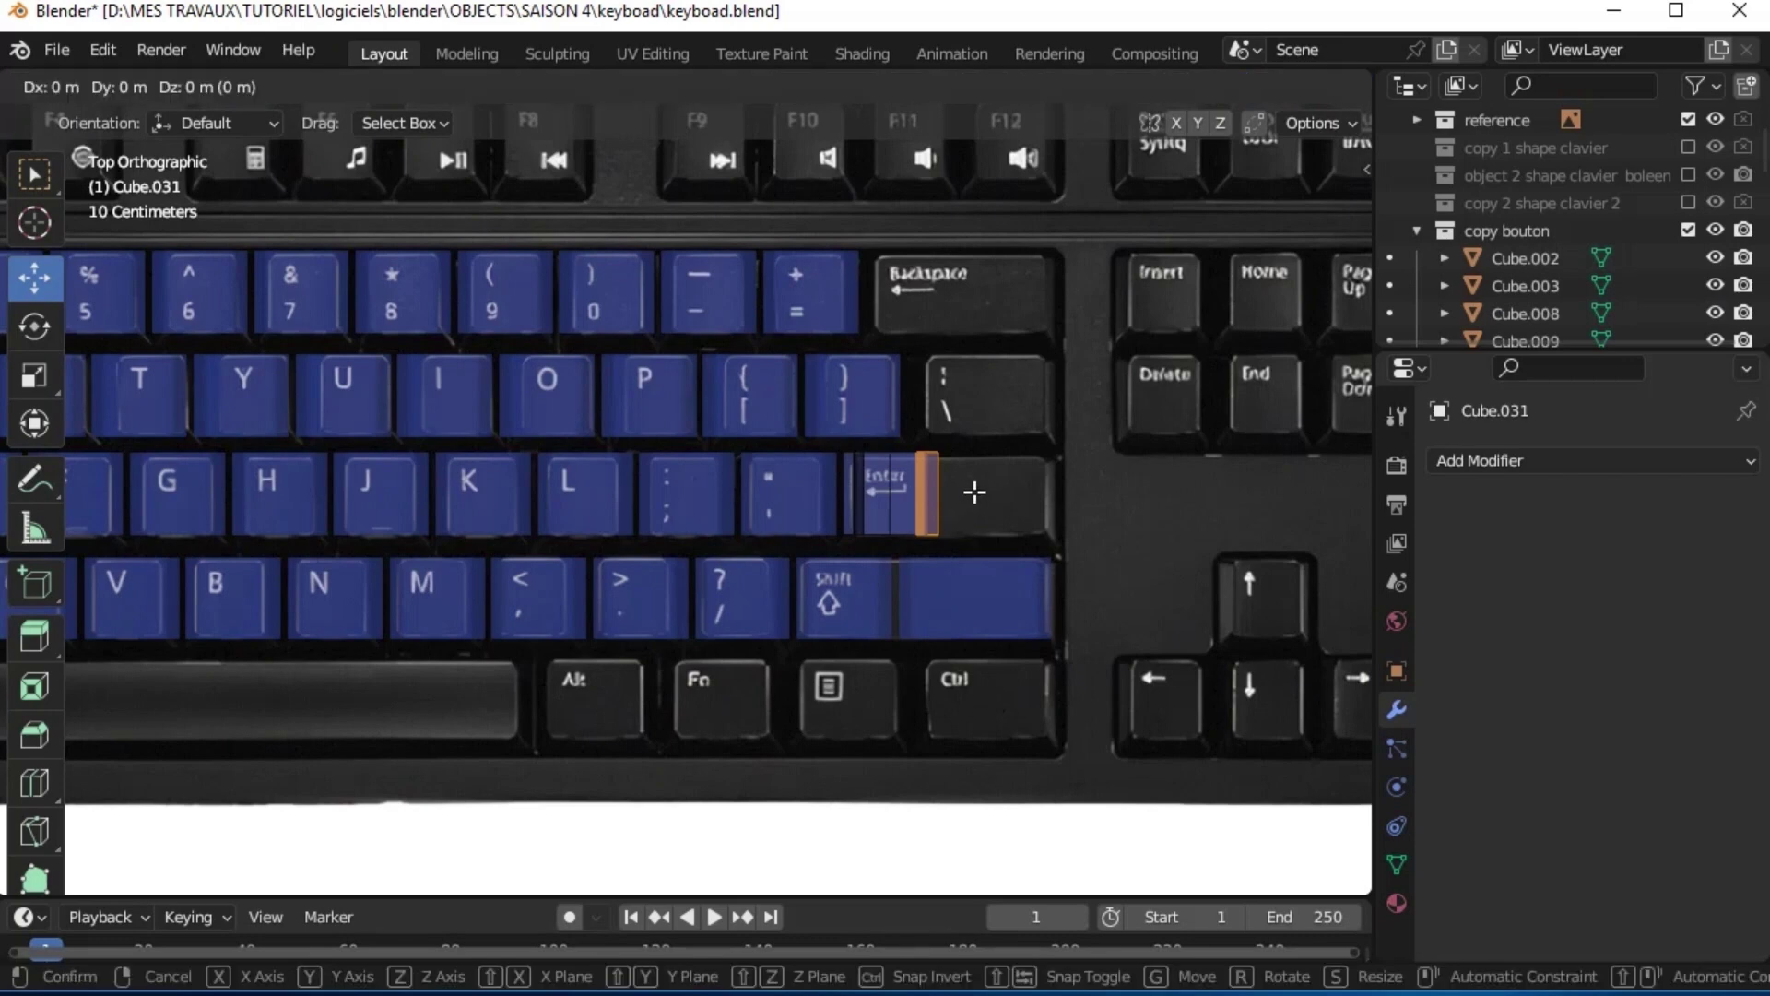
click(1088, 496)
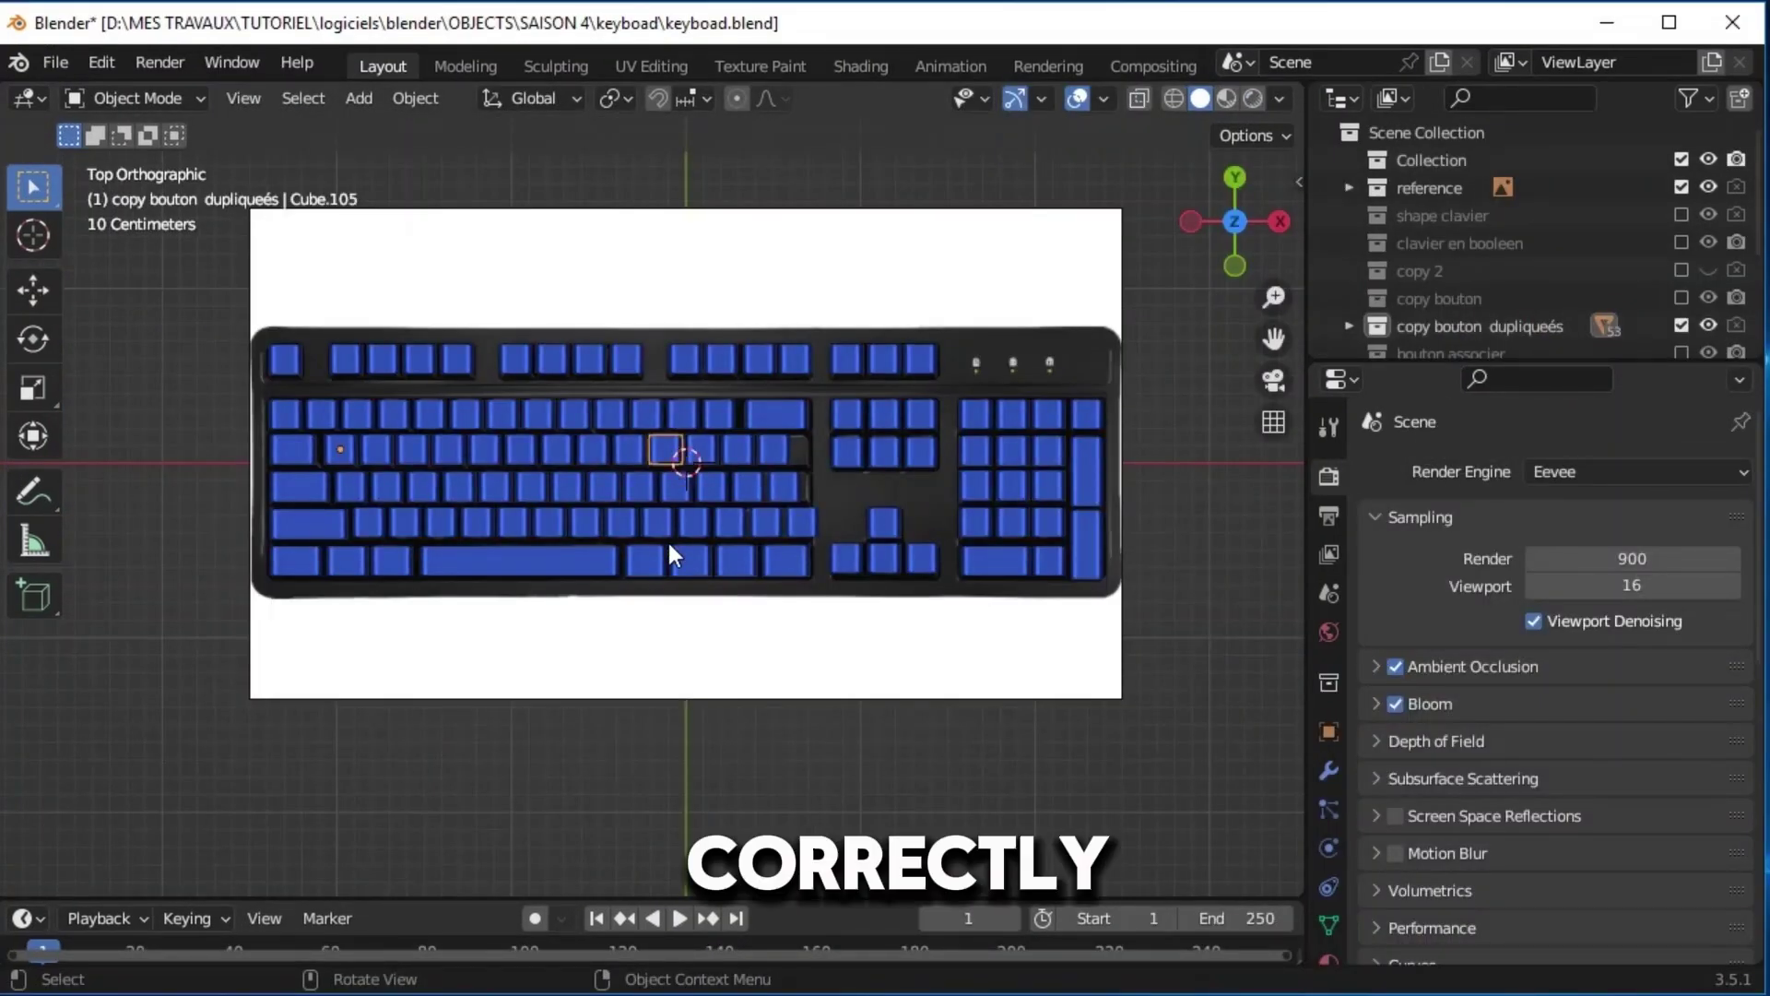
Invert the selection and join all keycap rows into one object
key(ctrl+i)
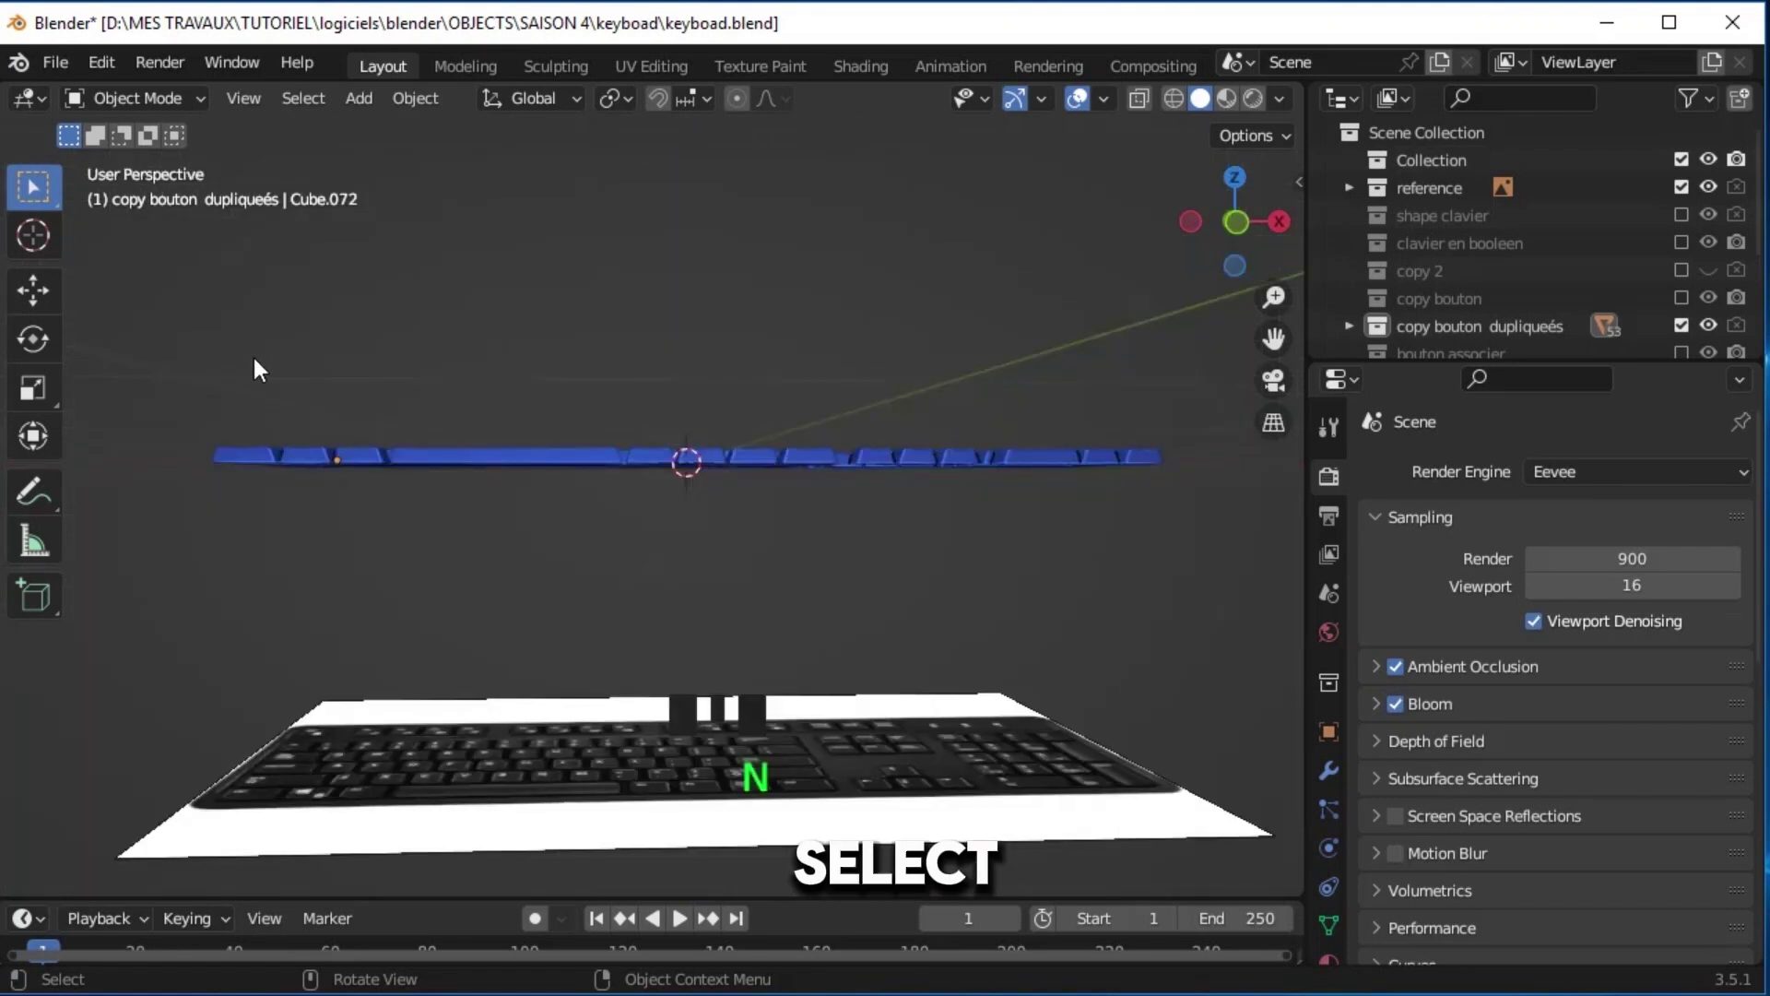
mouse_move(160, 332)
mouse_down()
mouse_move(1125, 462)
mouse_move(1186, 513)
mouse_up()
key(ctrl+j)
mouse_move(1188, 514)
middle_down()
mouse_move(1183, 356)
mouse_move(1133, 245)
middle_up()
Enable Bool Tool in Preferences and union the keycaps into the keyboard base
click(100, 63)
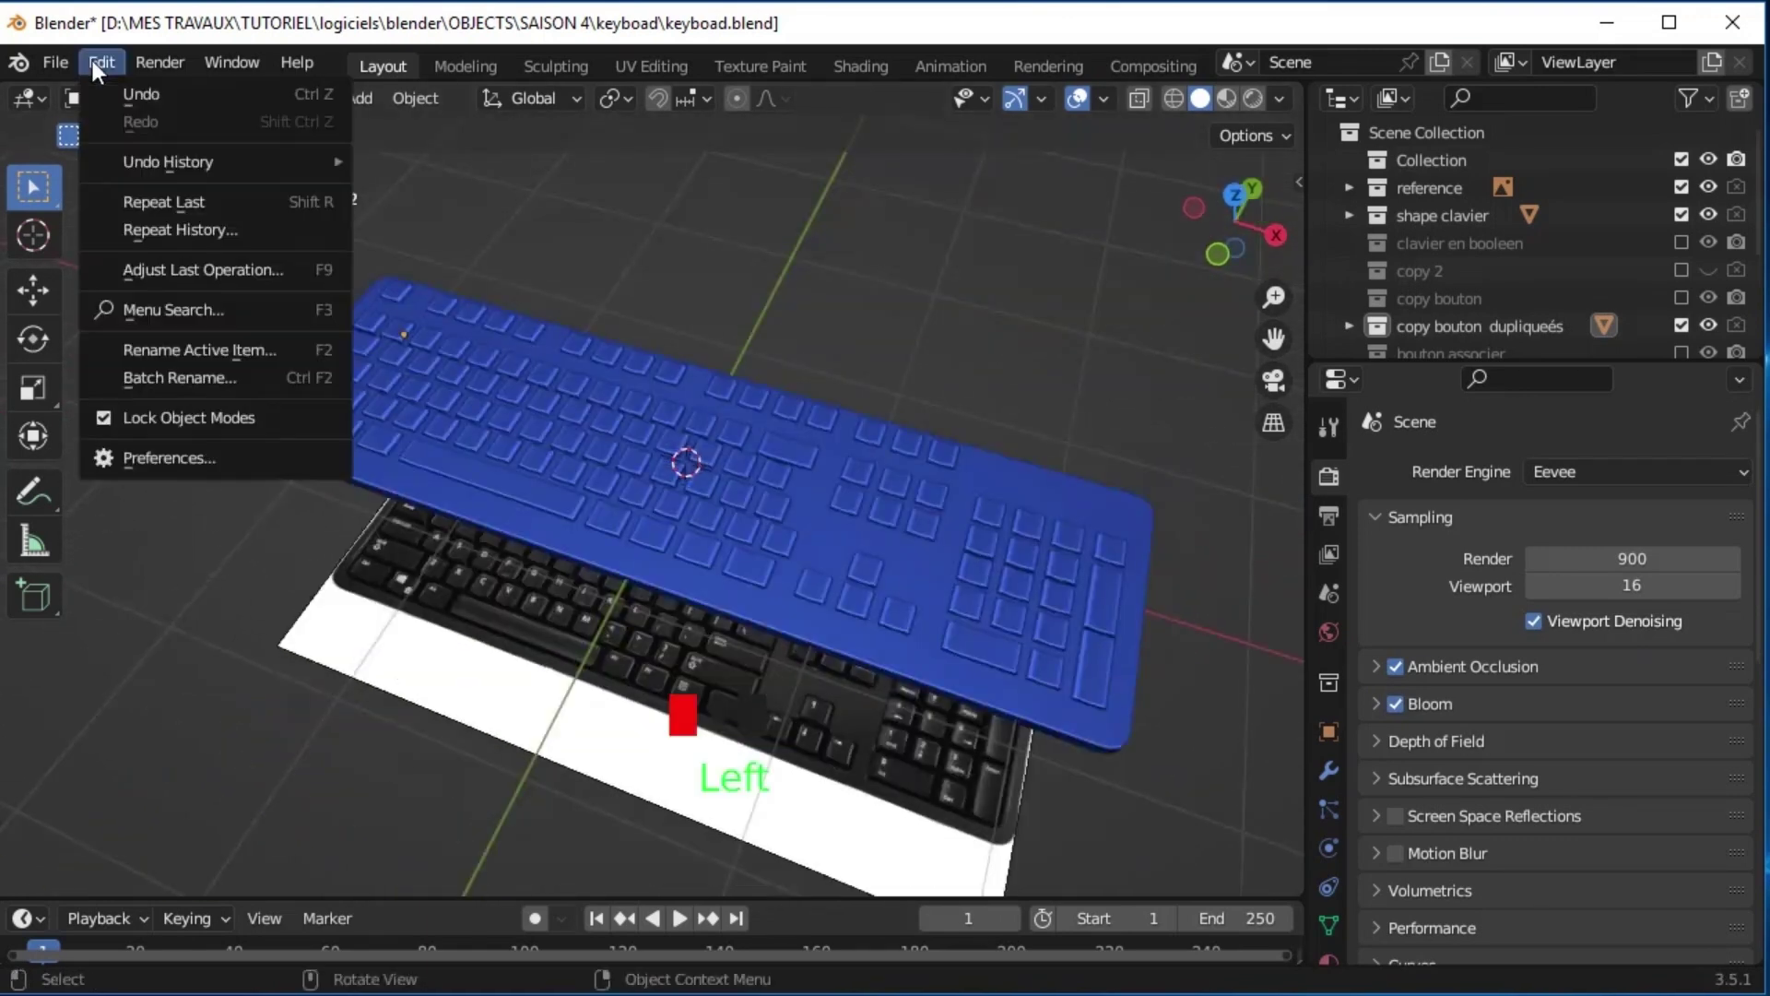
click(210, 457)
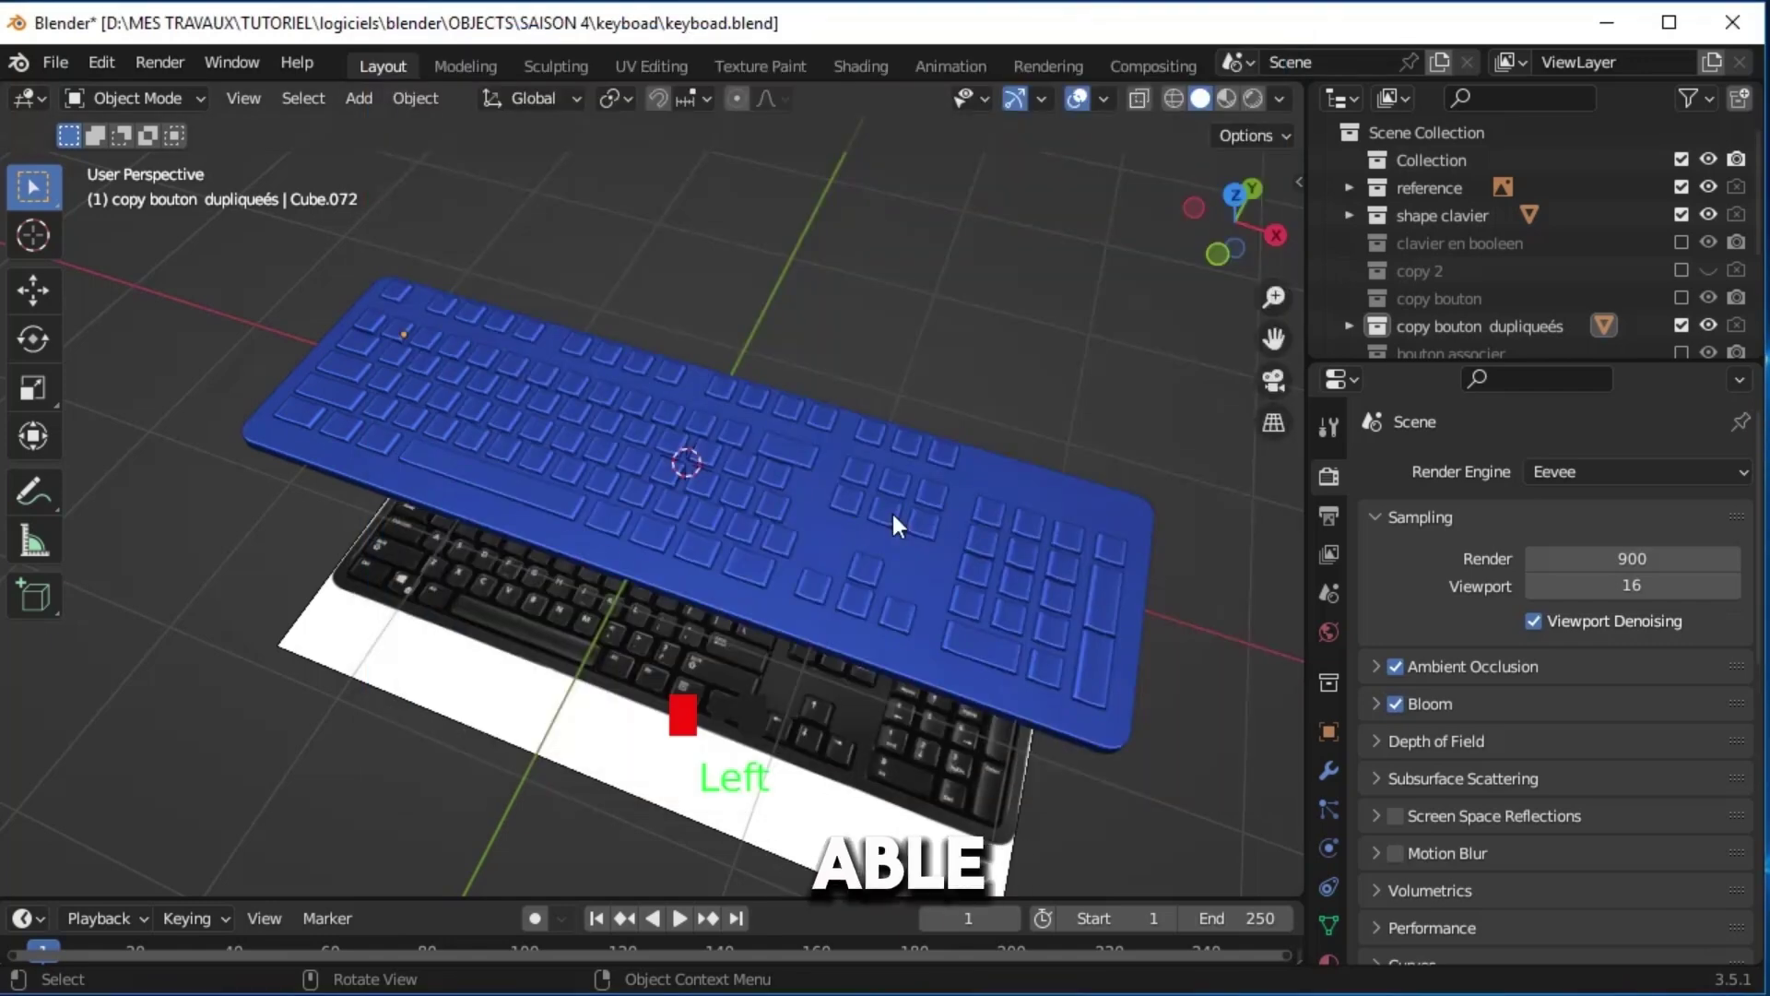
click(892, 513)
shift+click(1015, 479)
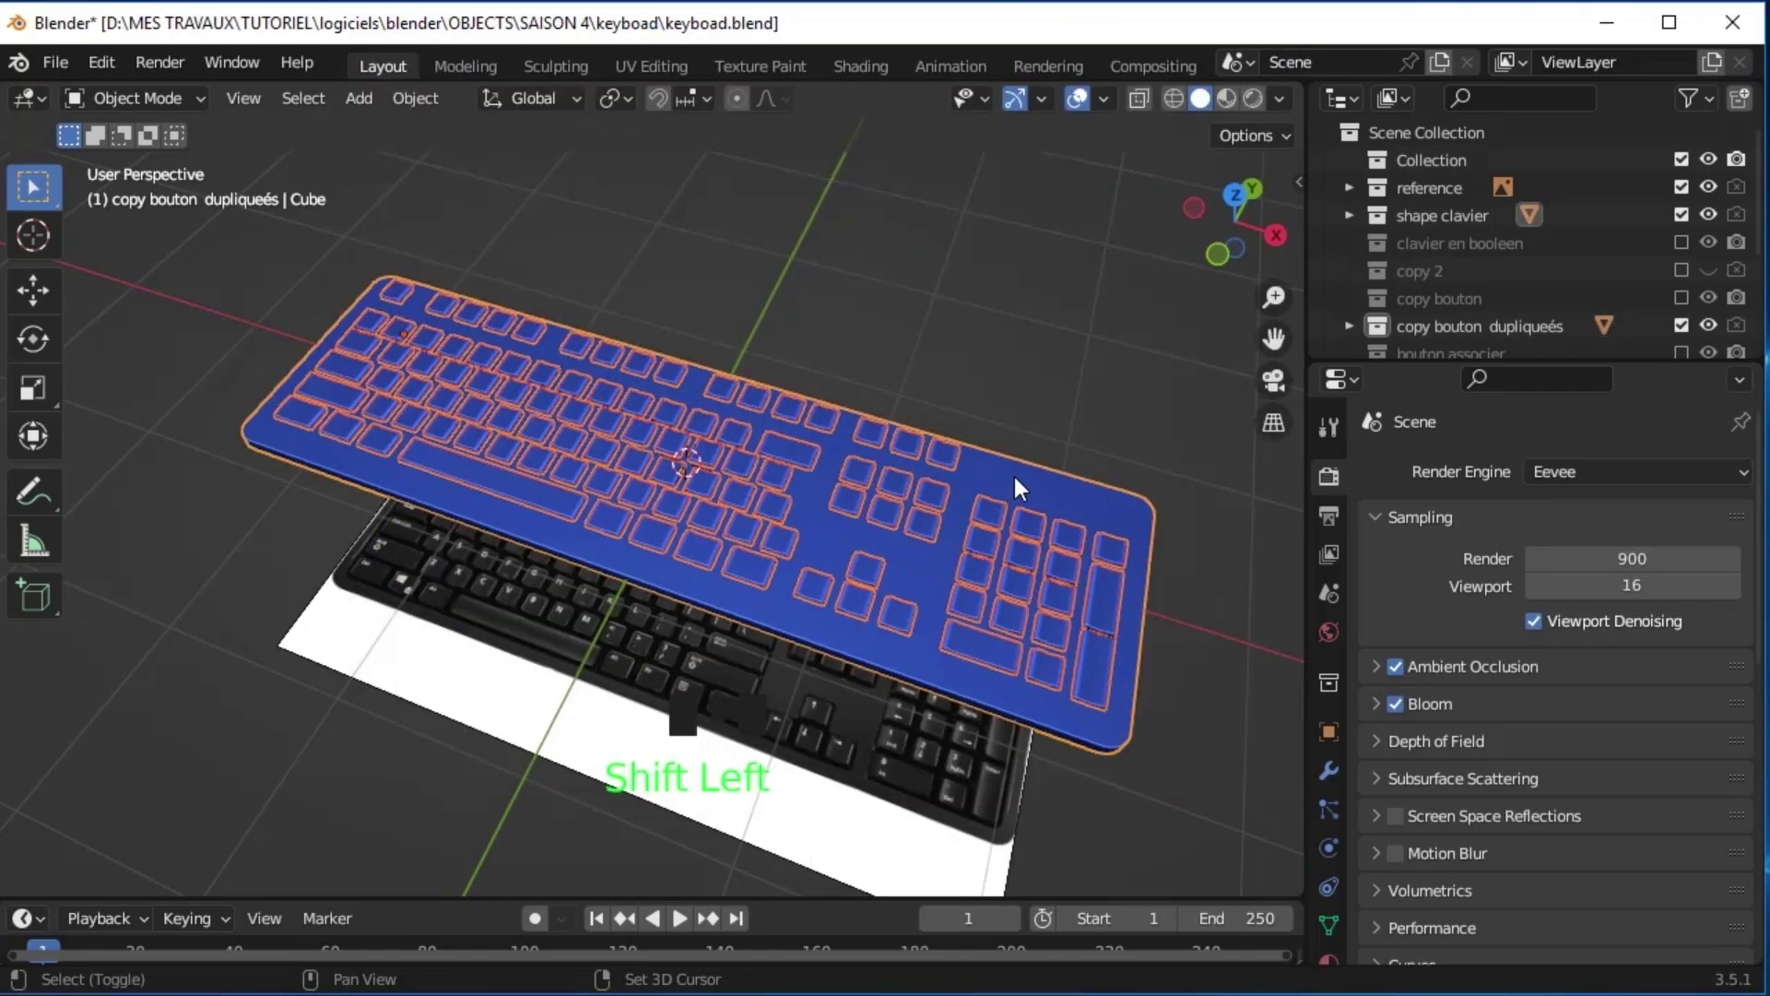
key(ctrl+KP_Add)
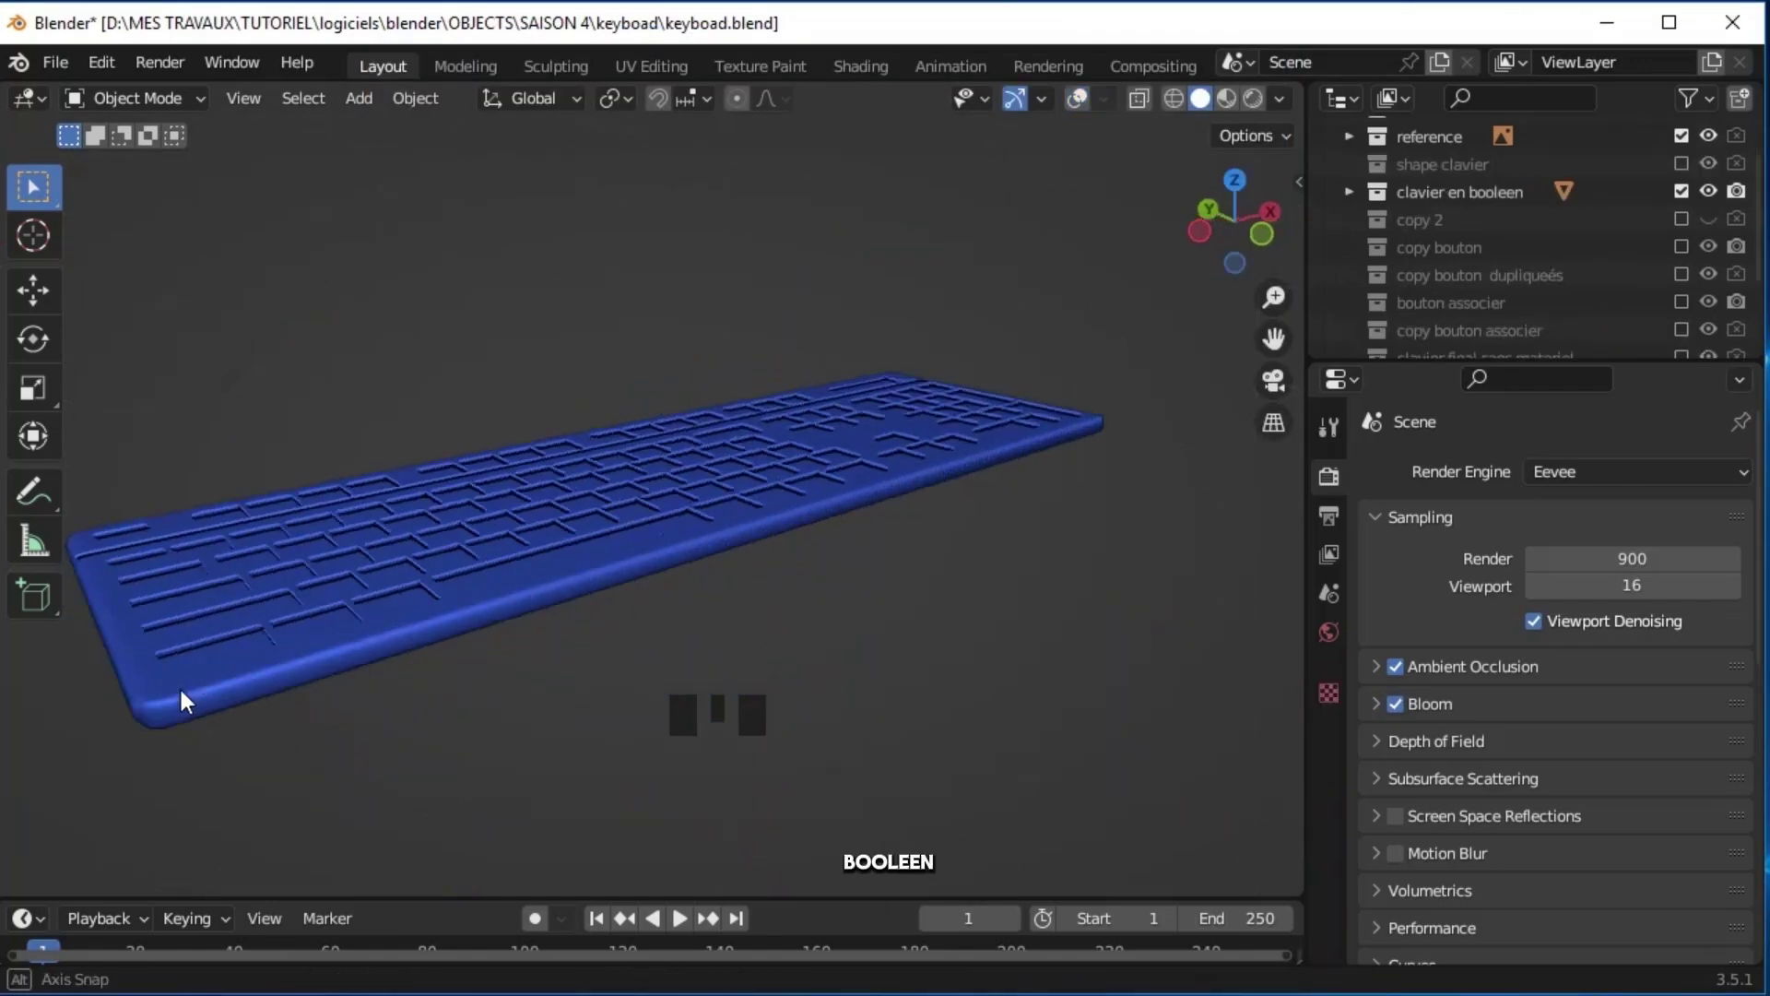
mouse_move(179, 698)
middle_down()
mouse_move(109, 746)
mouse_move(754, 515)
middle_up()
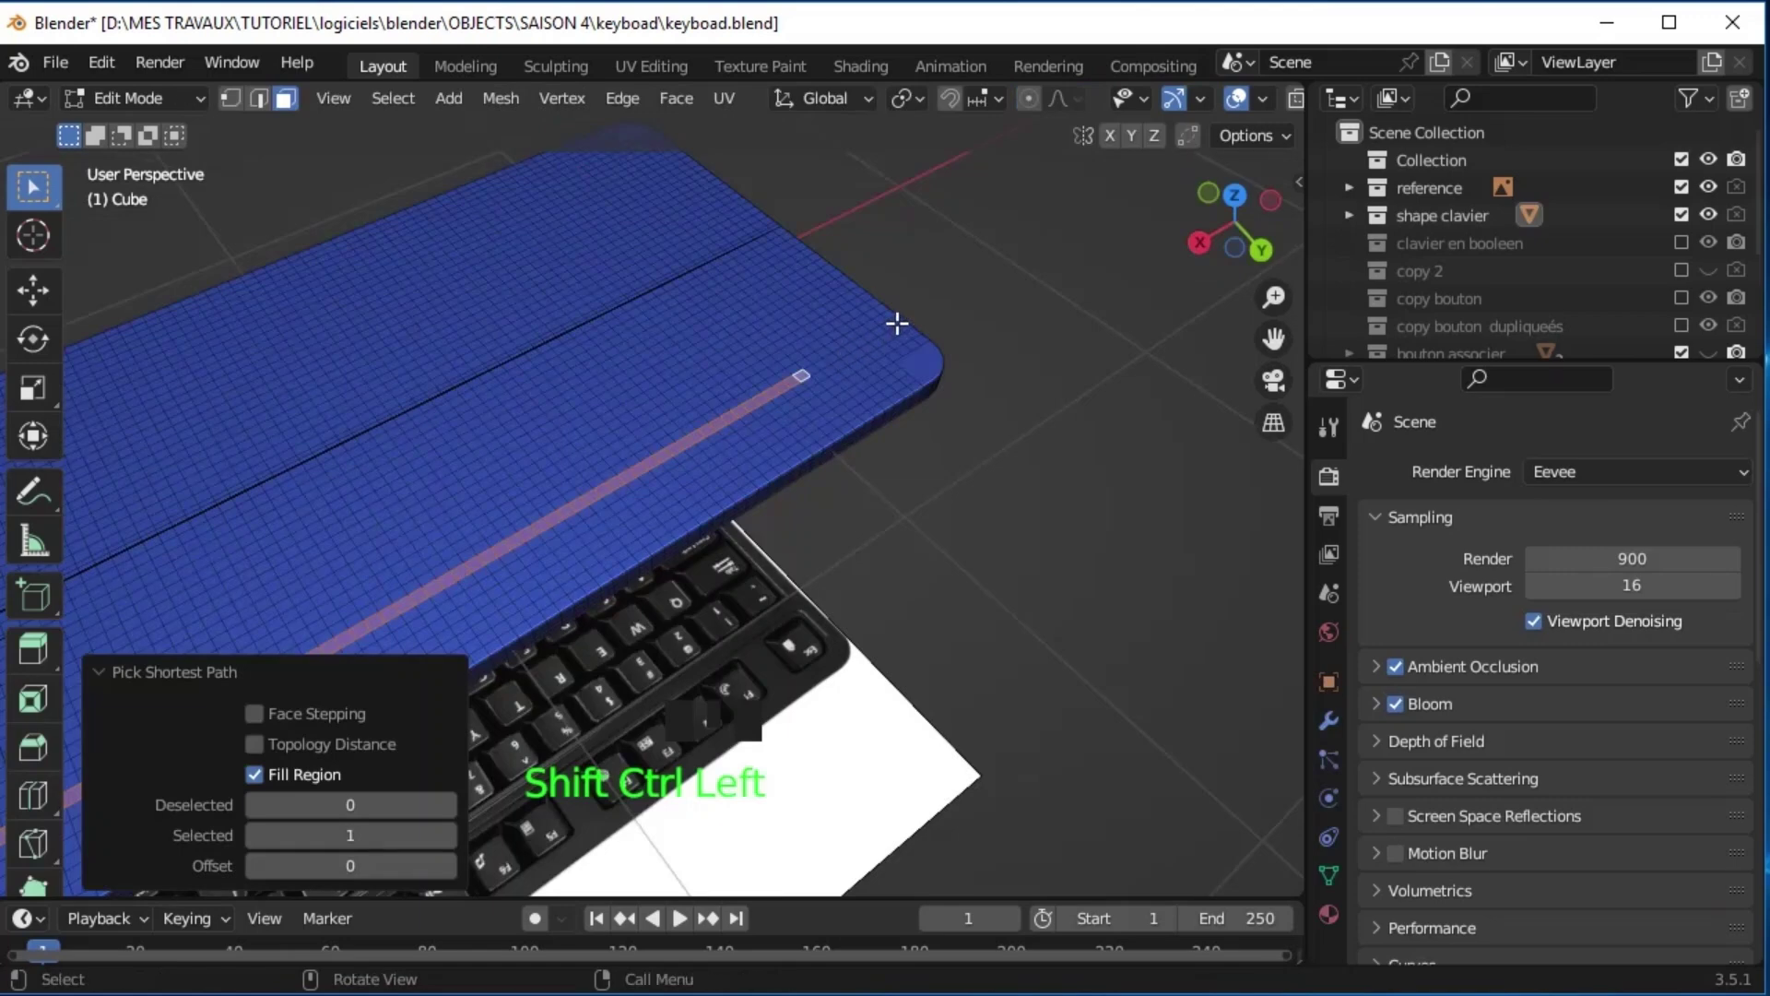
Extrude the long strip of faces along the base inward along its normals
key(ctrl)
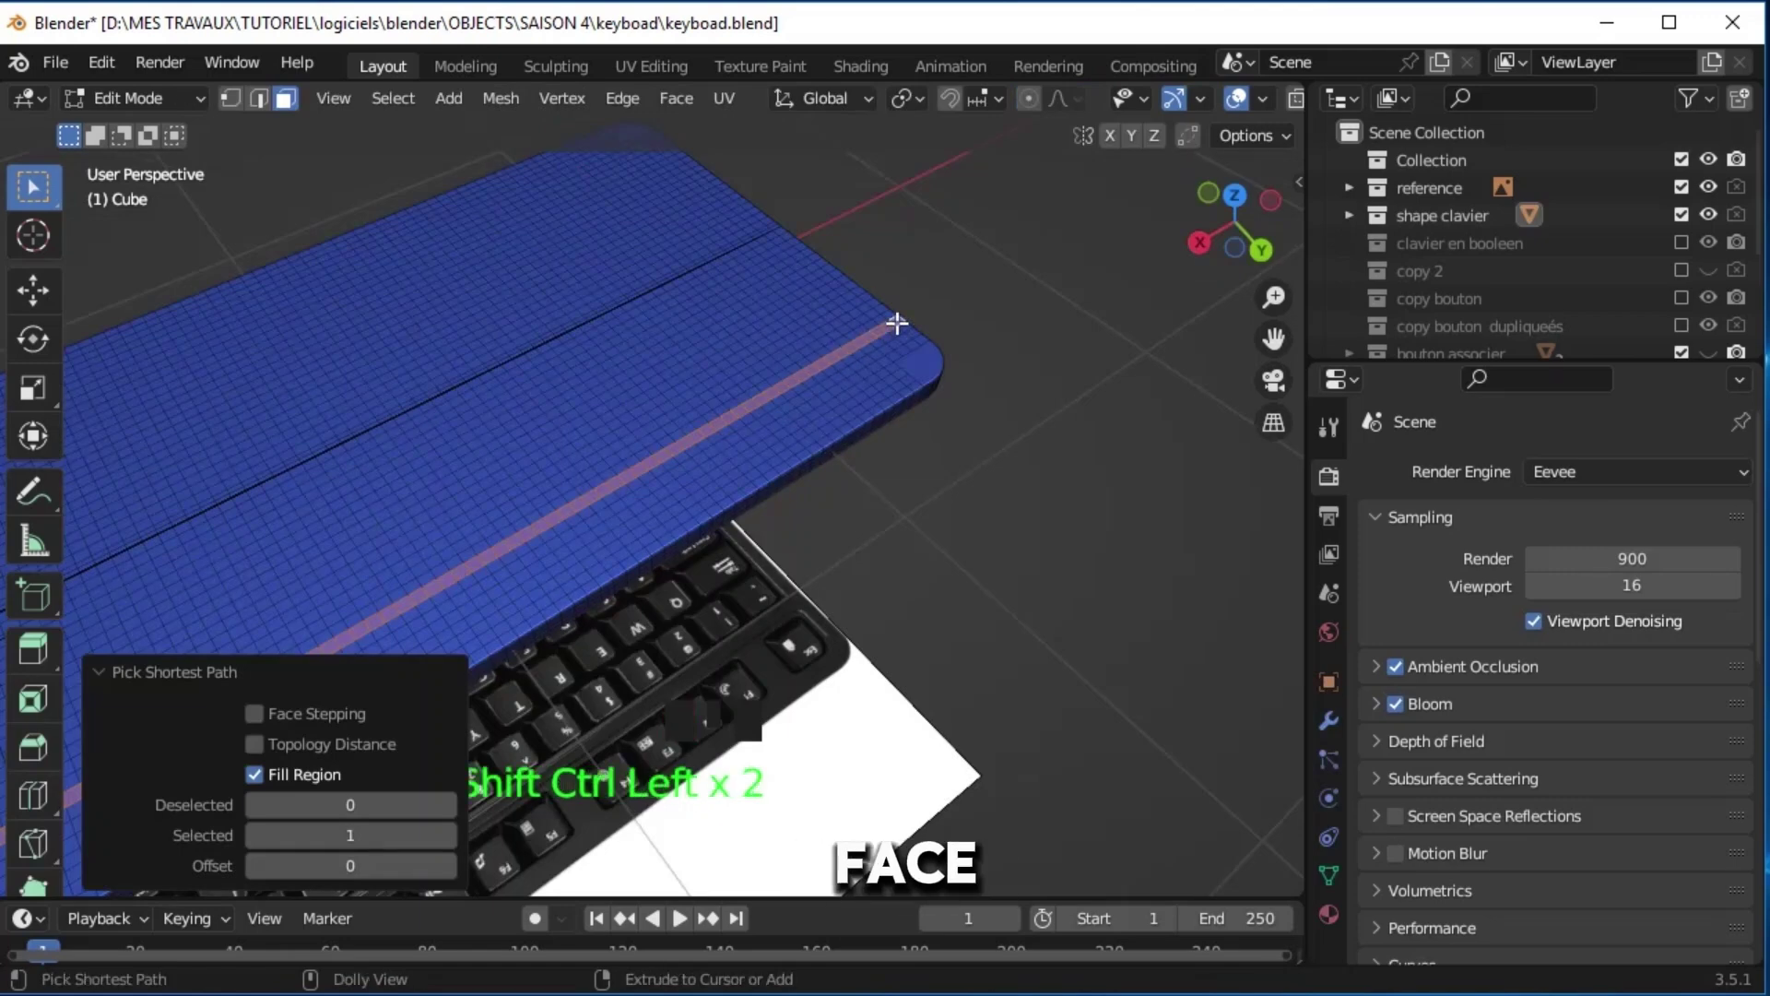
scroll(849, 512, down, 5)
middle_drag(849, 514, 957, 473)
key(alt+e)
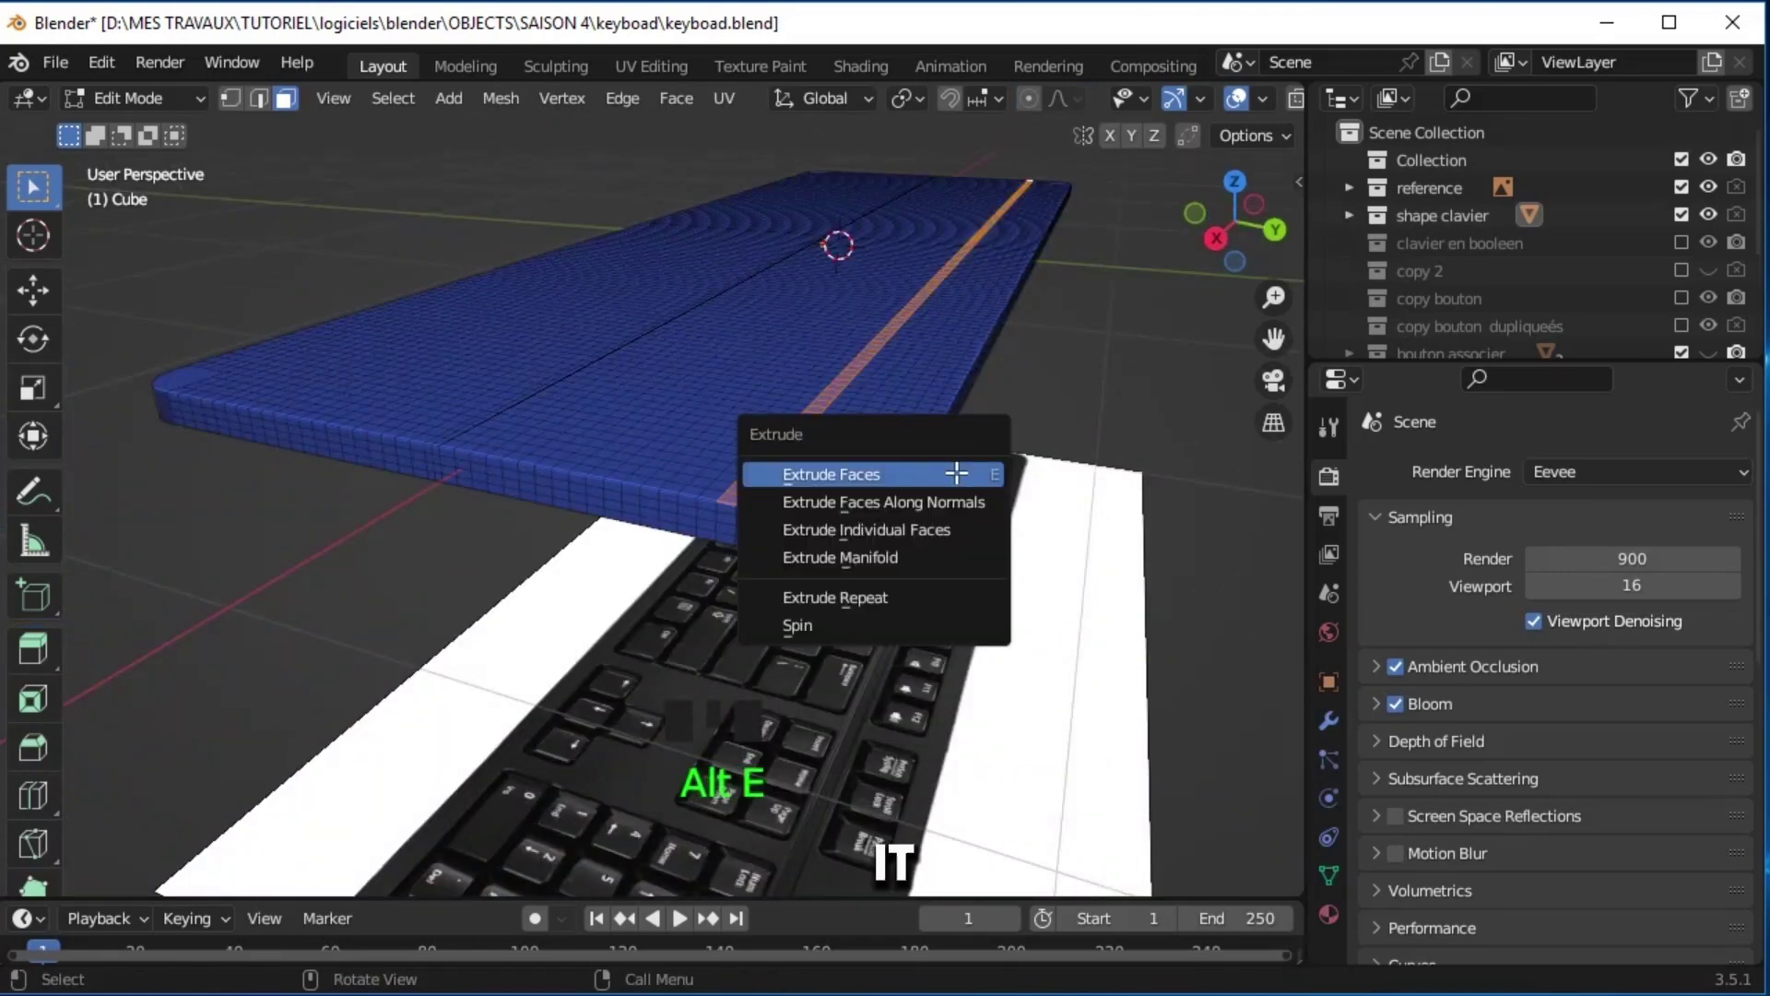
click(959, 503)
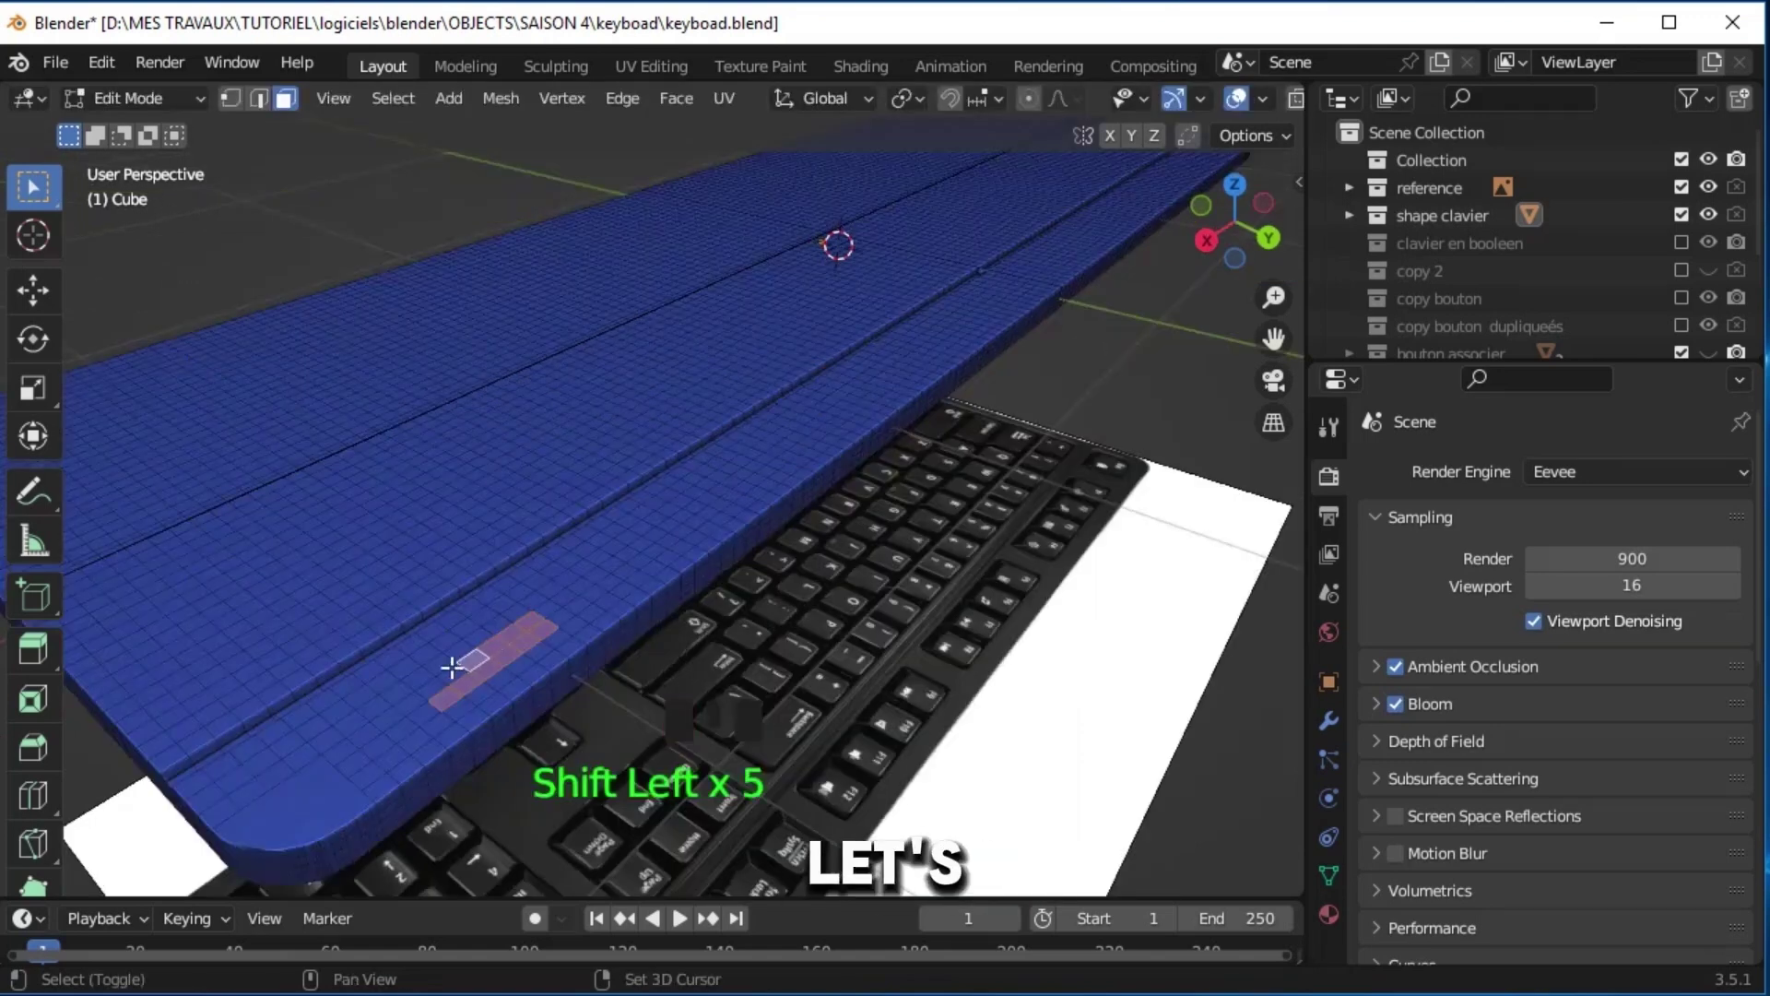
Extrude two more selected faces along their normals to form a small rectangular recess
shift+click(470, 639)
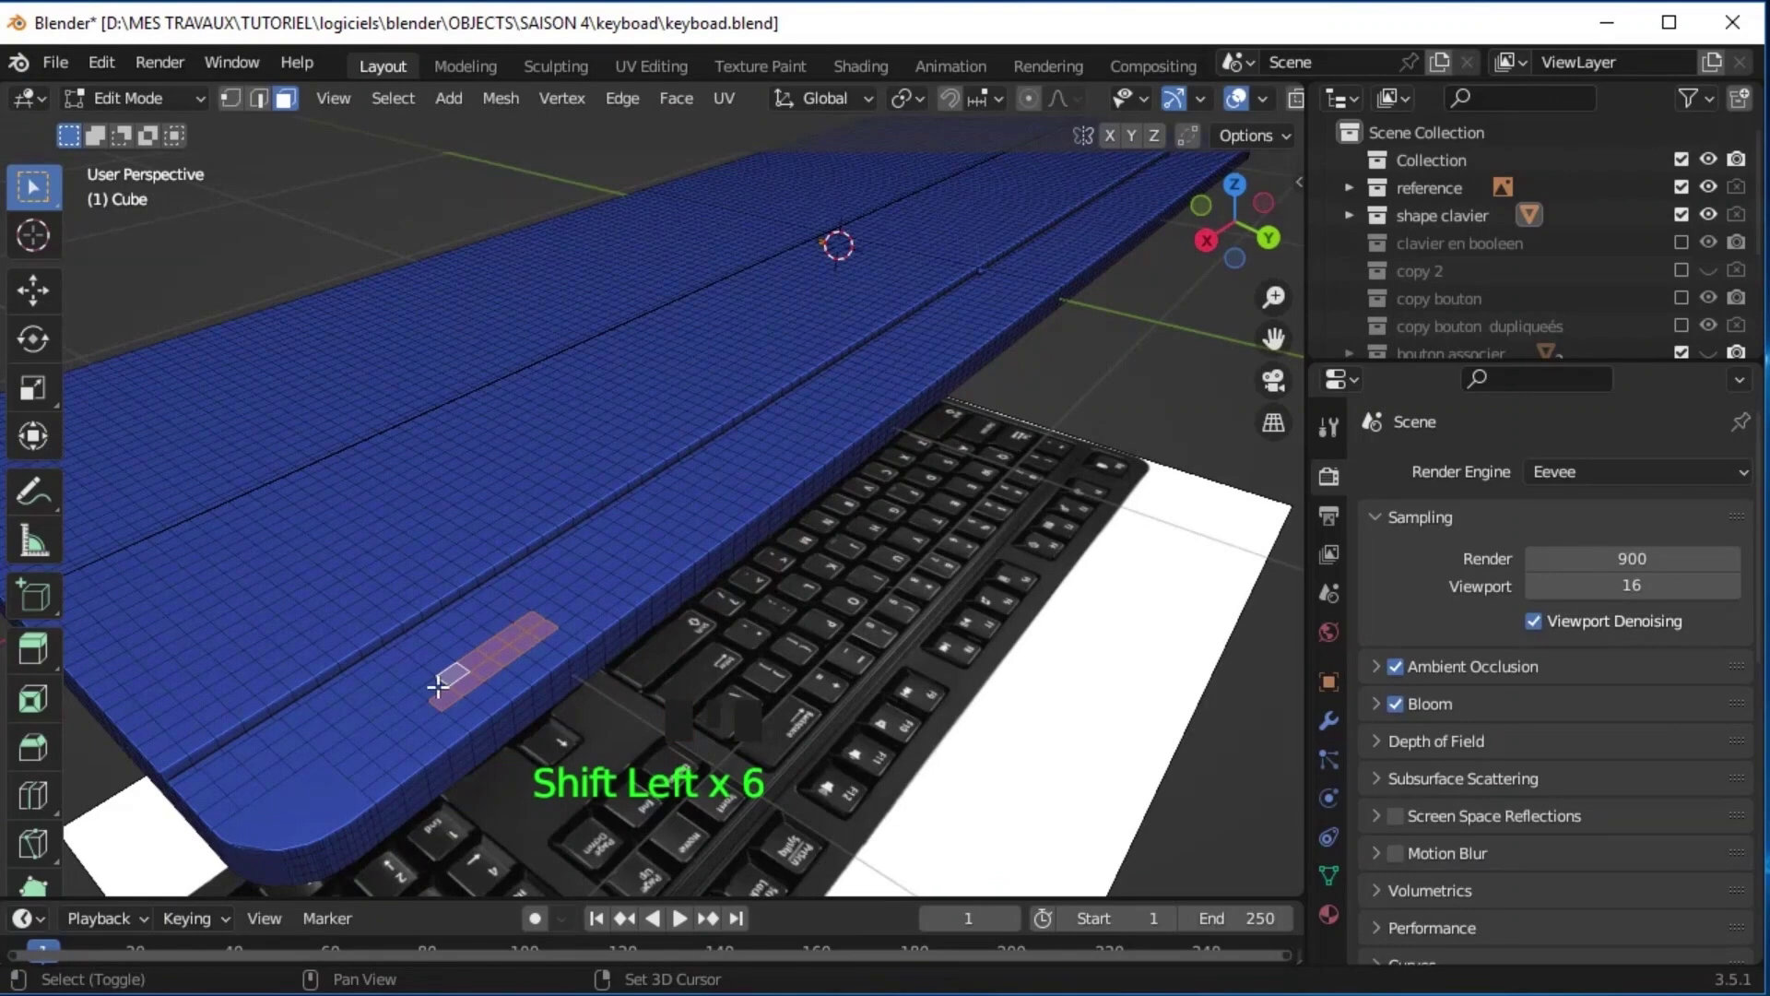
shift+click(482, 671)
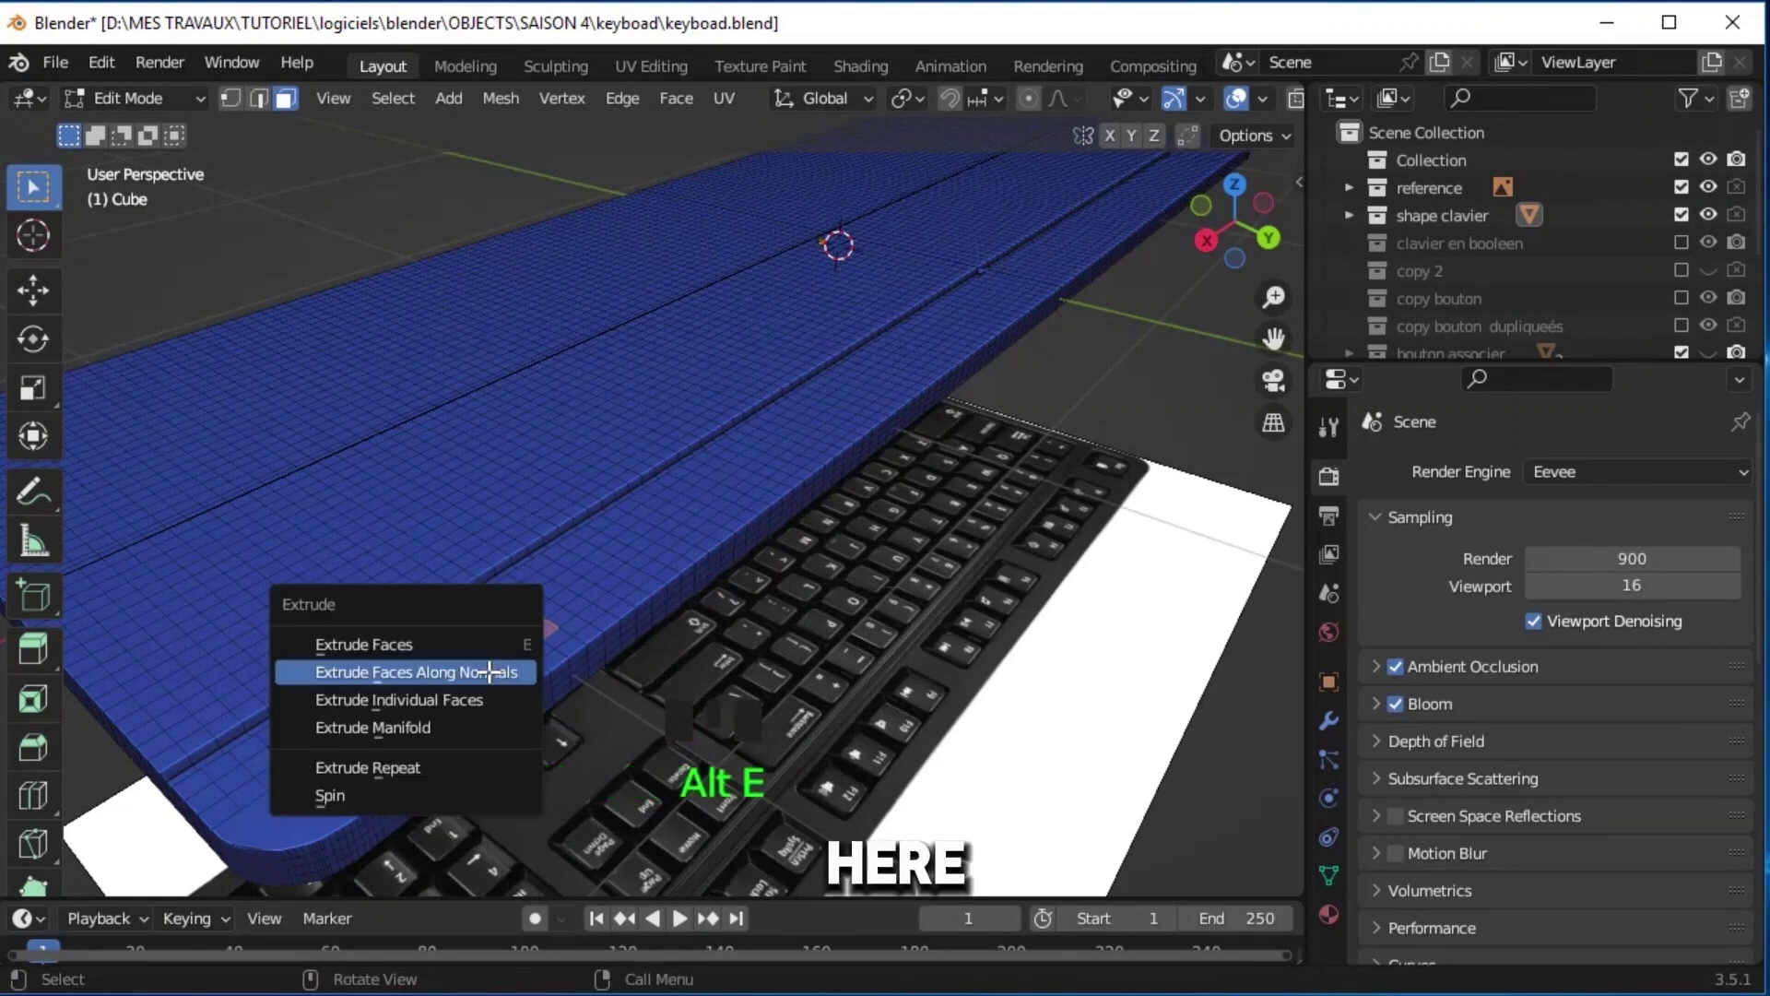
key(alt+e)
click(488, 672)
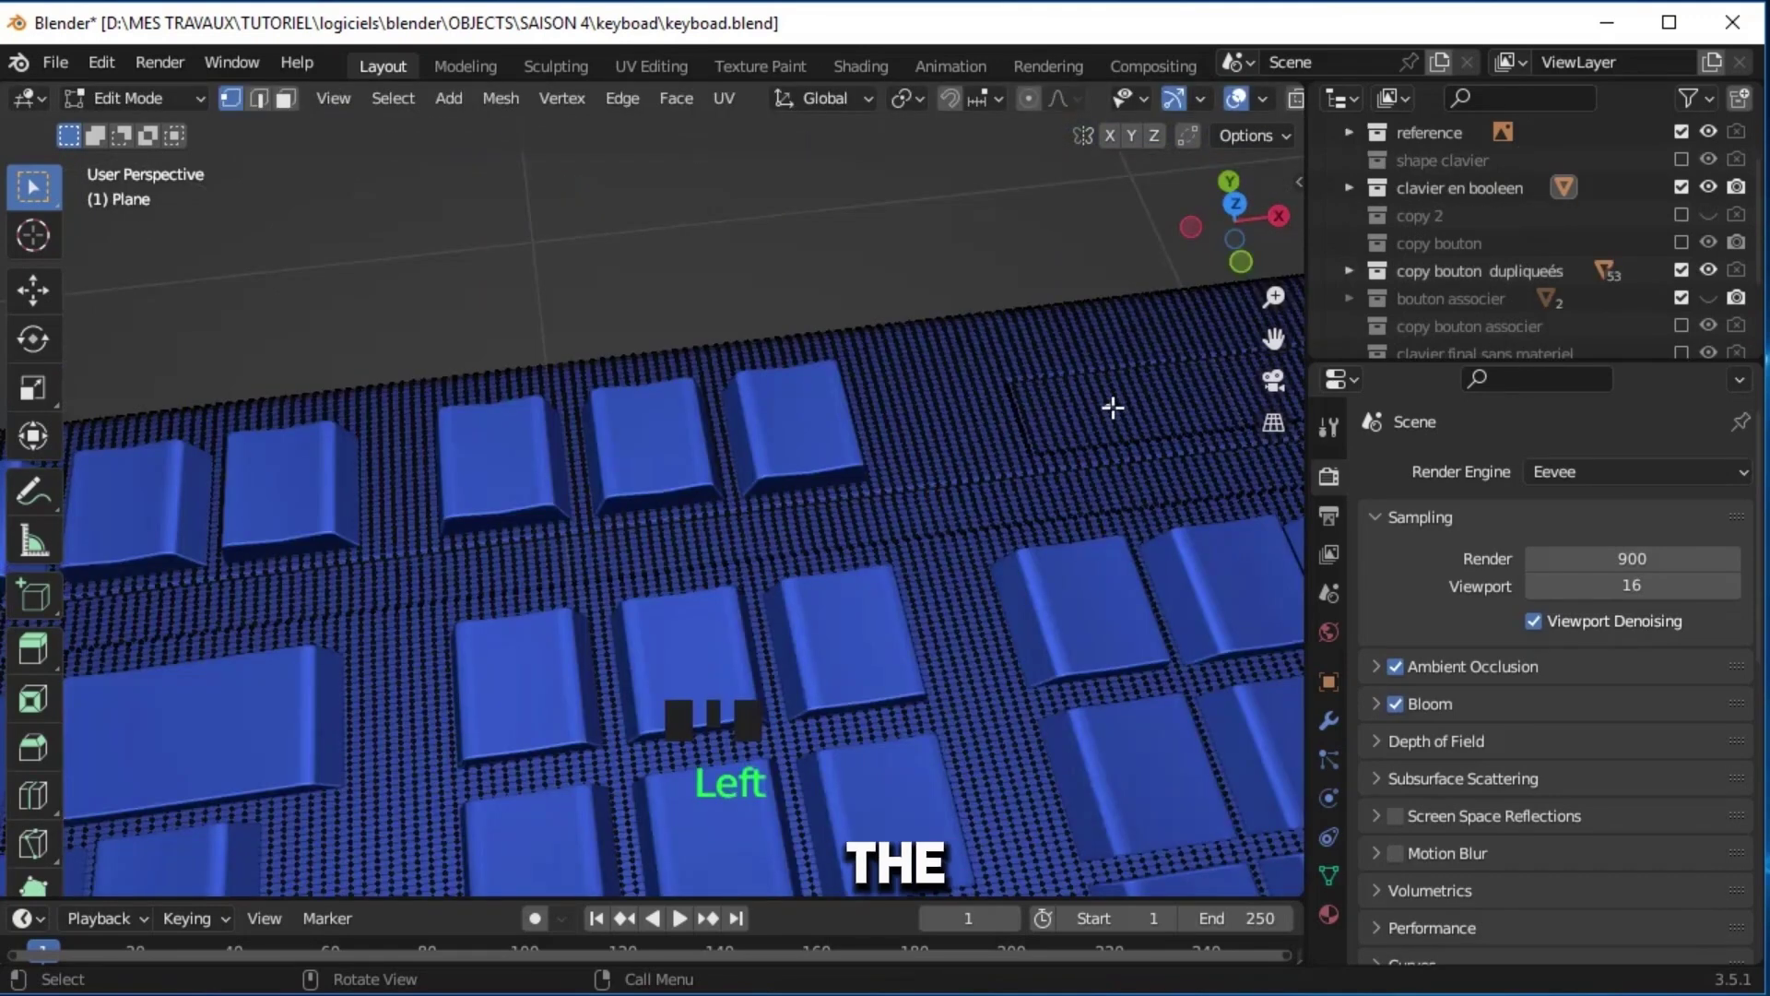
Add a smooth-shaded UV sphere at the indicator recess via Cursor to Selected
key(shift+s)
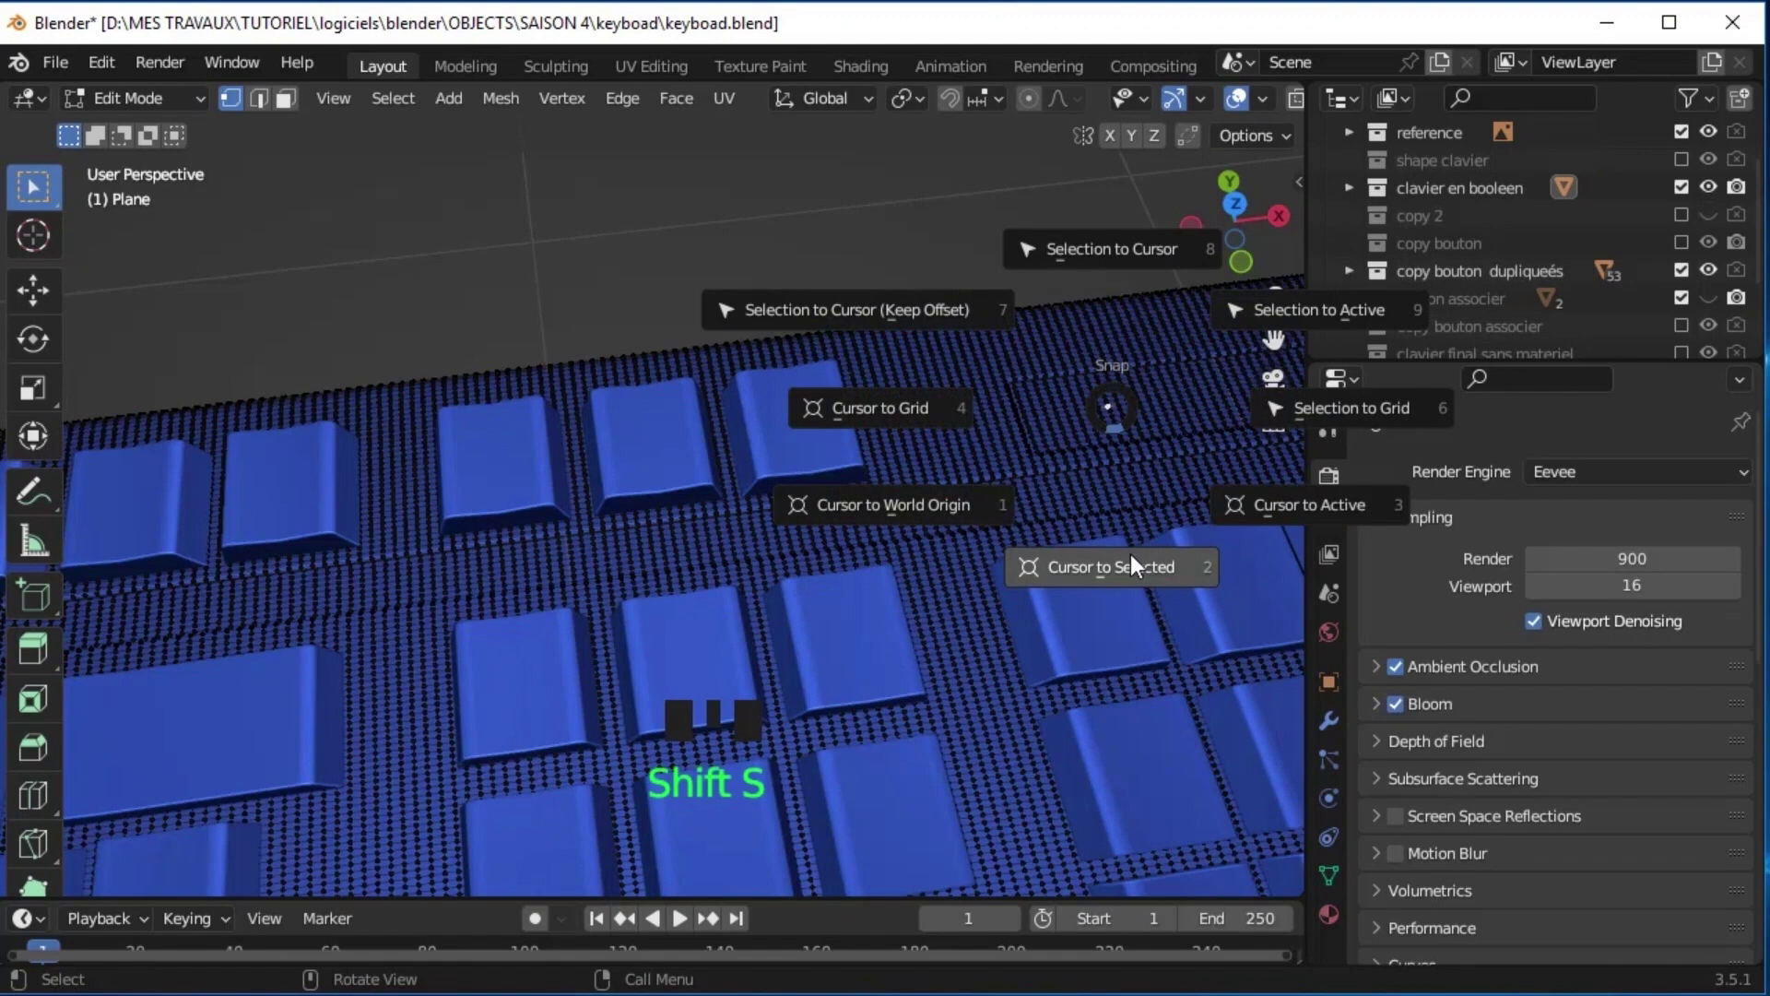
click(1131, 559)
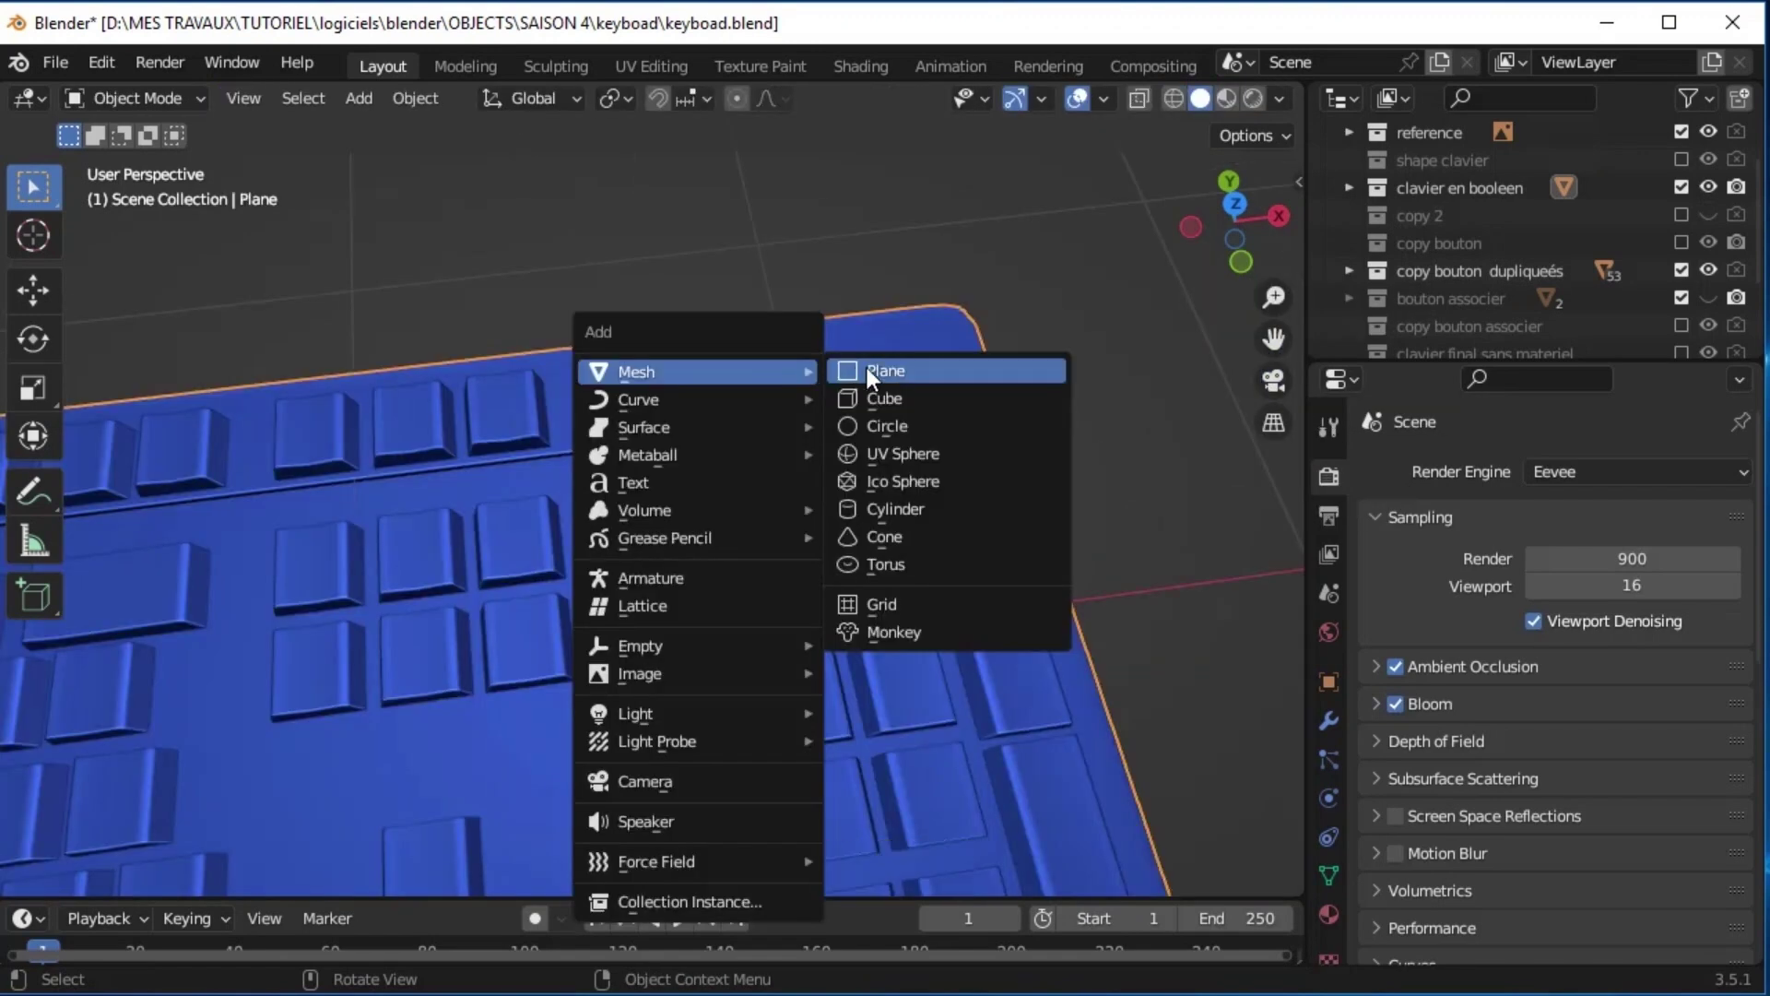
click(923, 447)
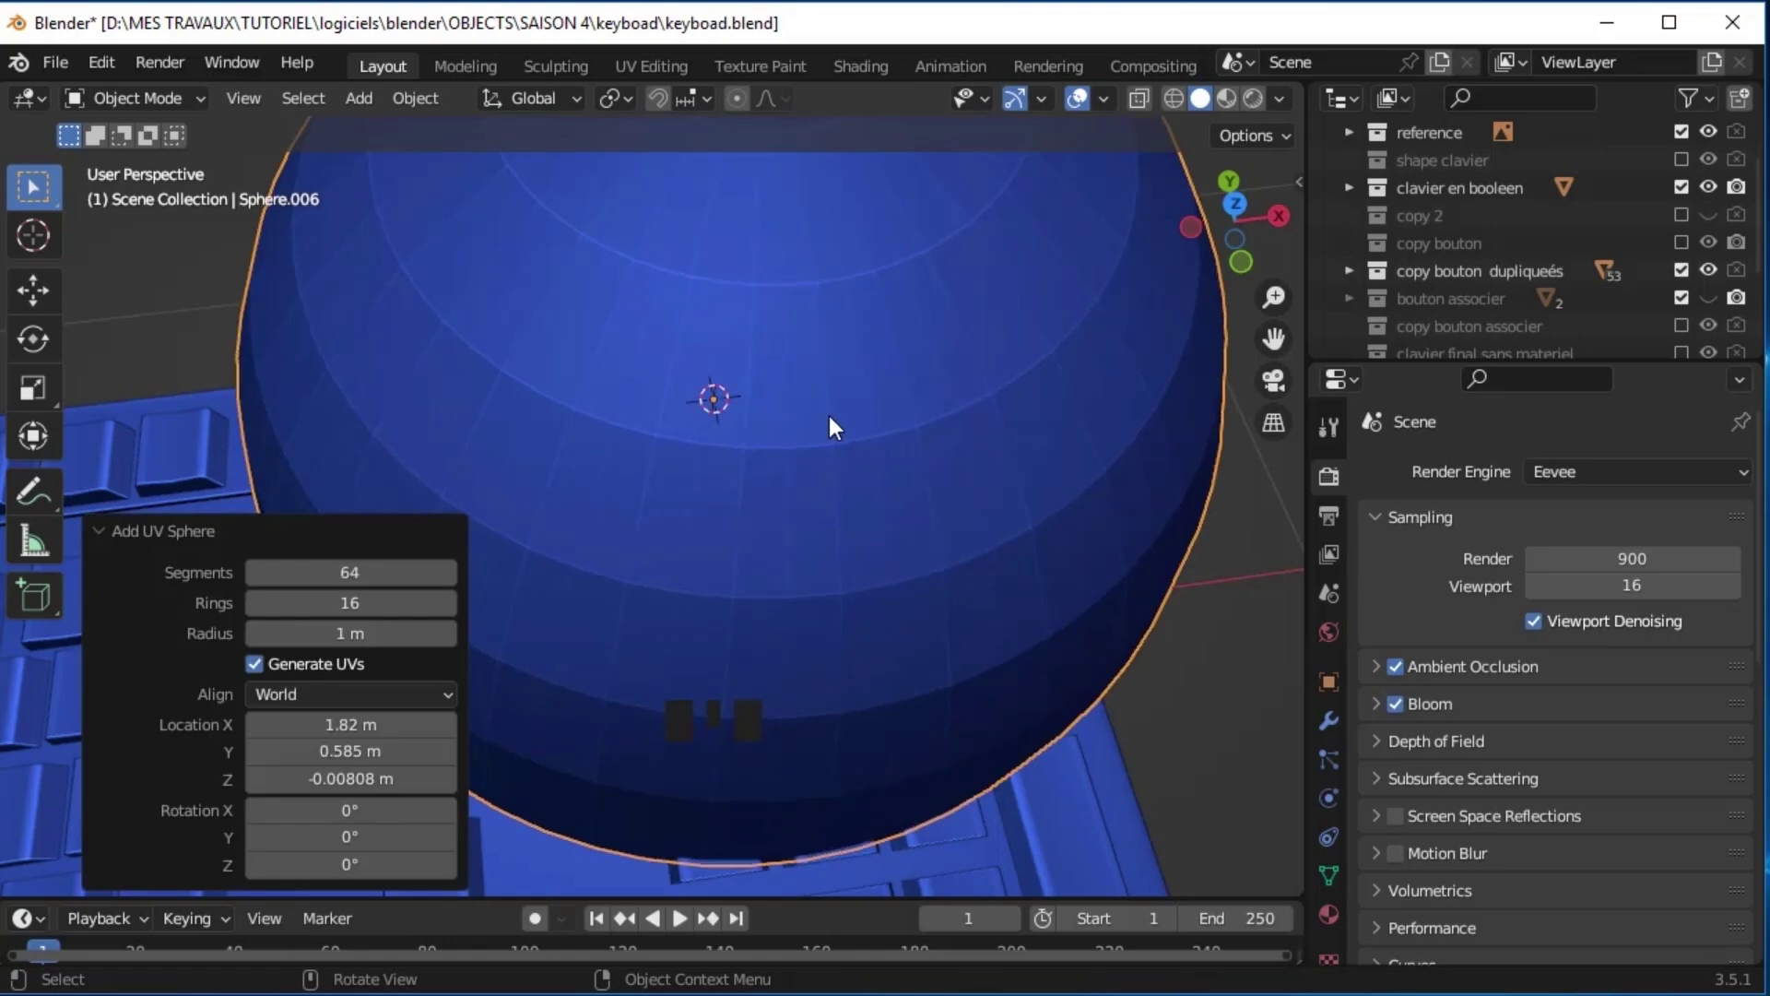
scroll(829, 417, down, 2)
right_click(932, 391)
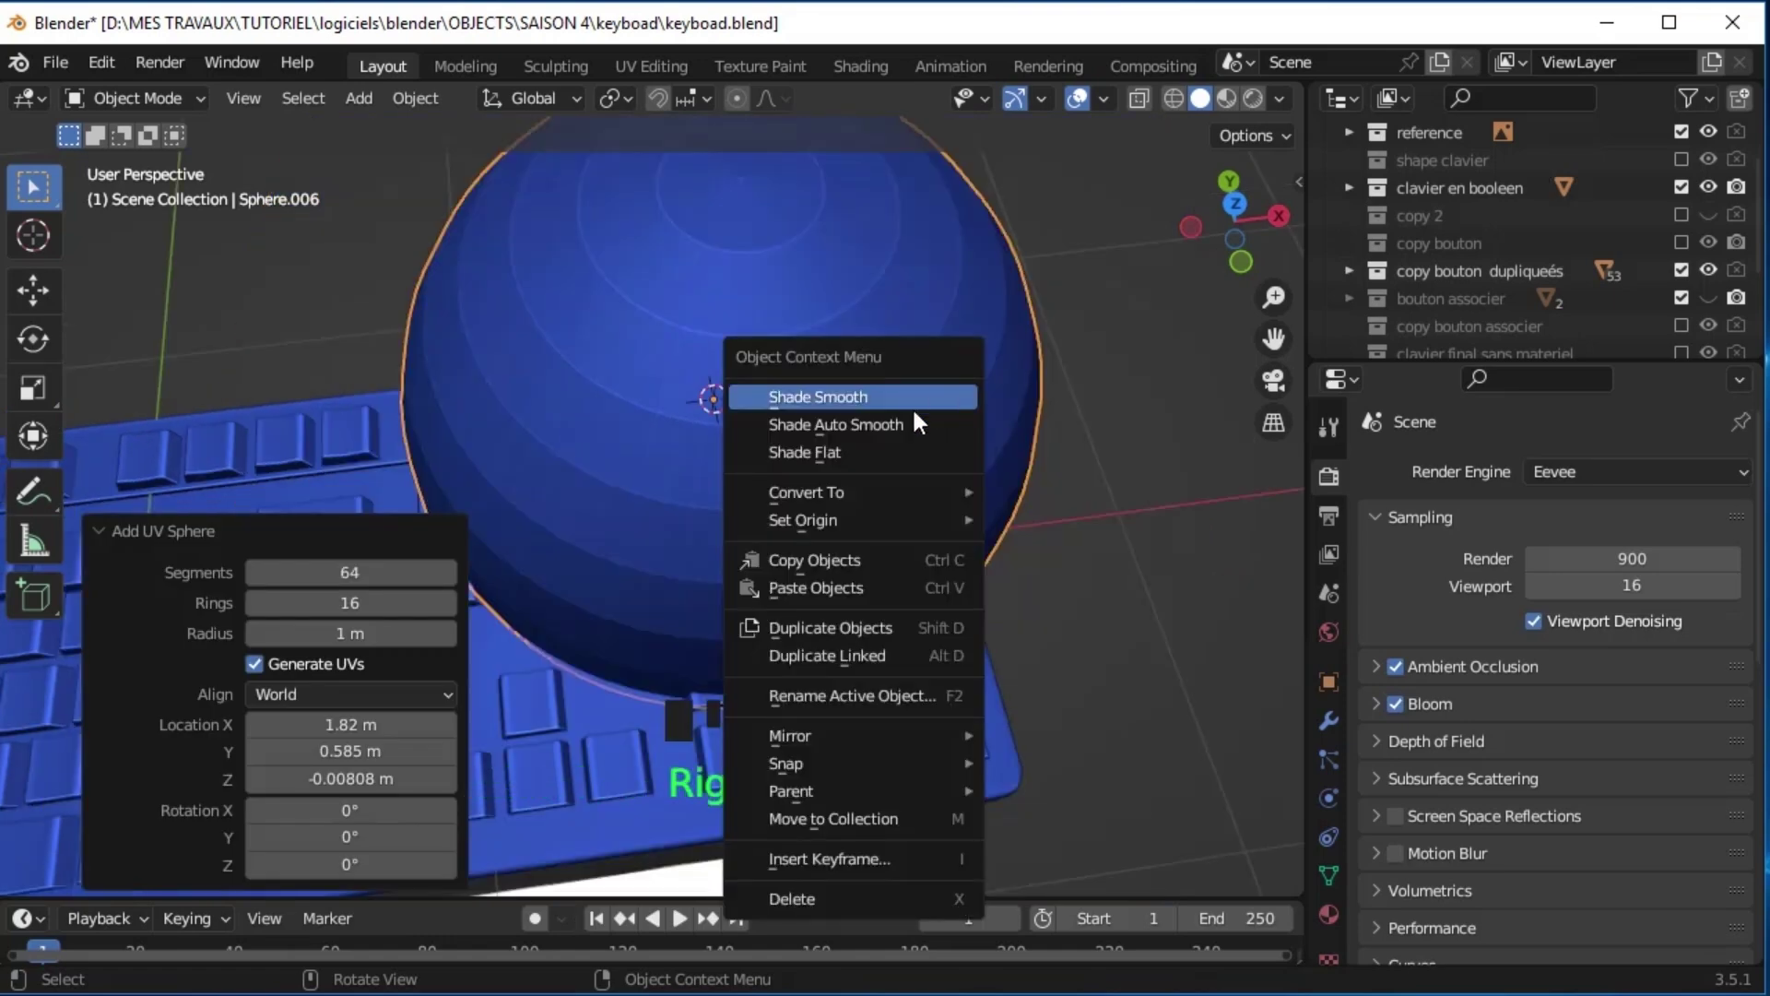
click(912, 402)
Shrink the sphere, squash it along X, and duplicate it along X
key(s)
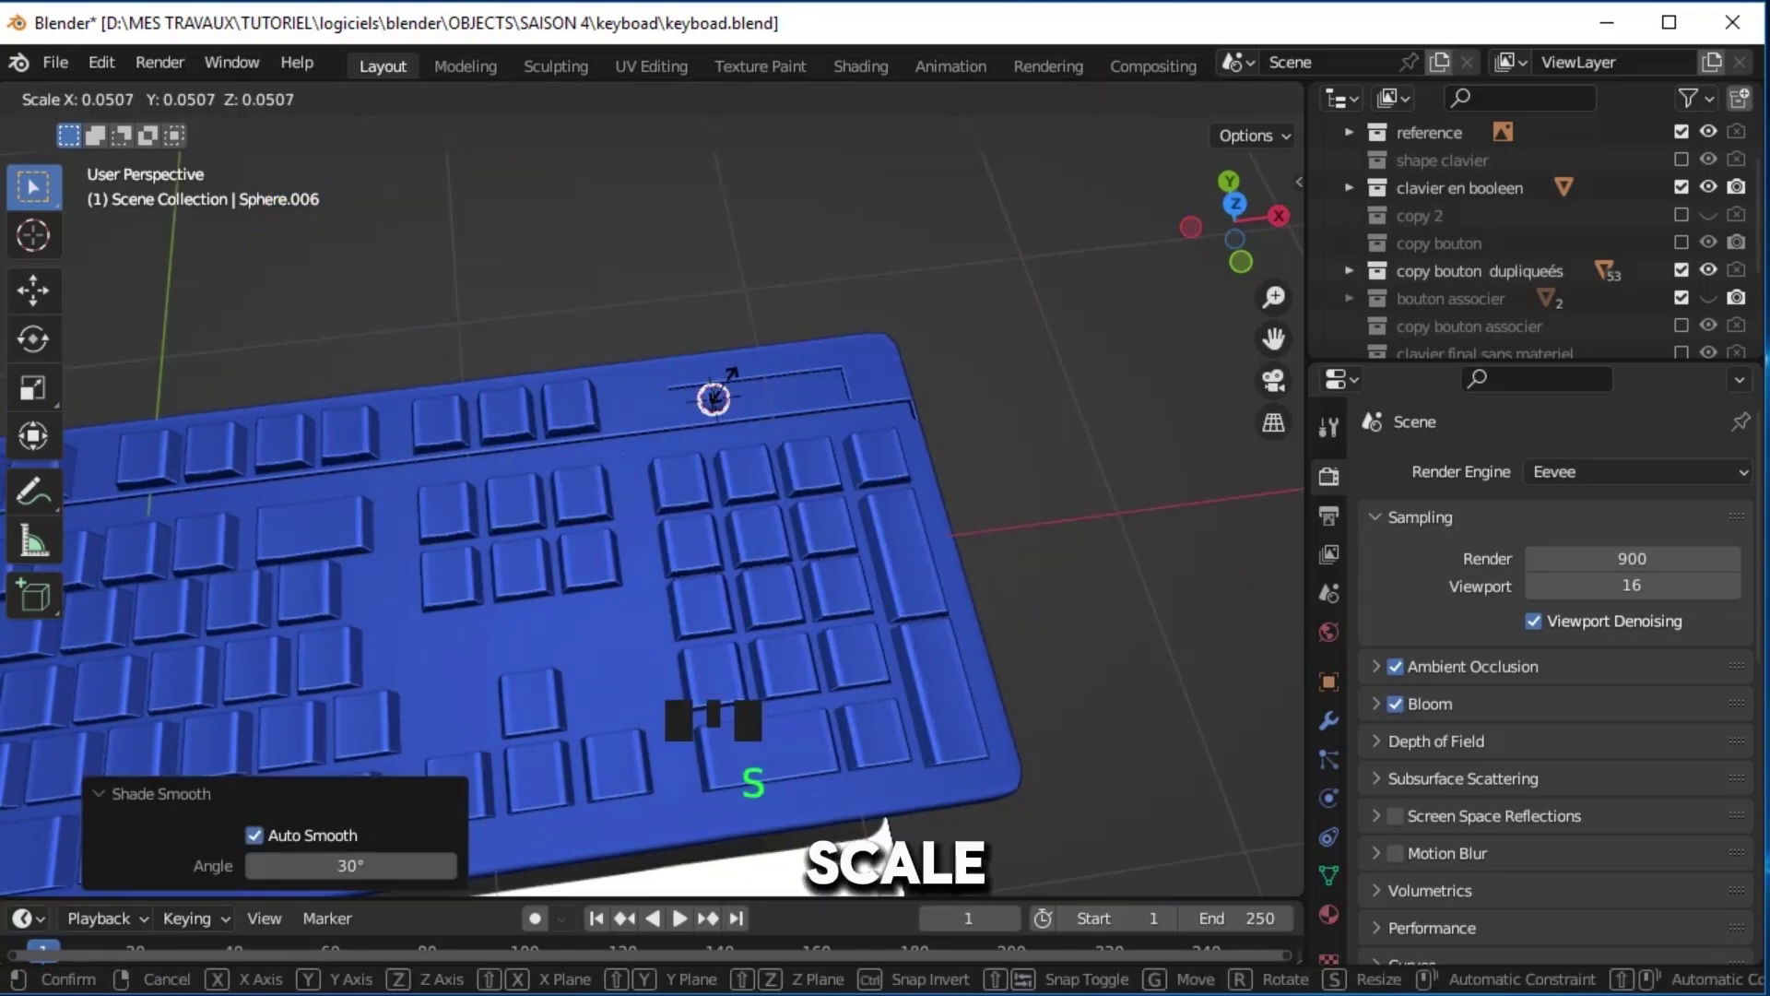
click(823, 355)
scroll(823, 356, up, 8)
key(s)
key(x)
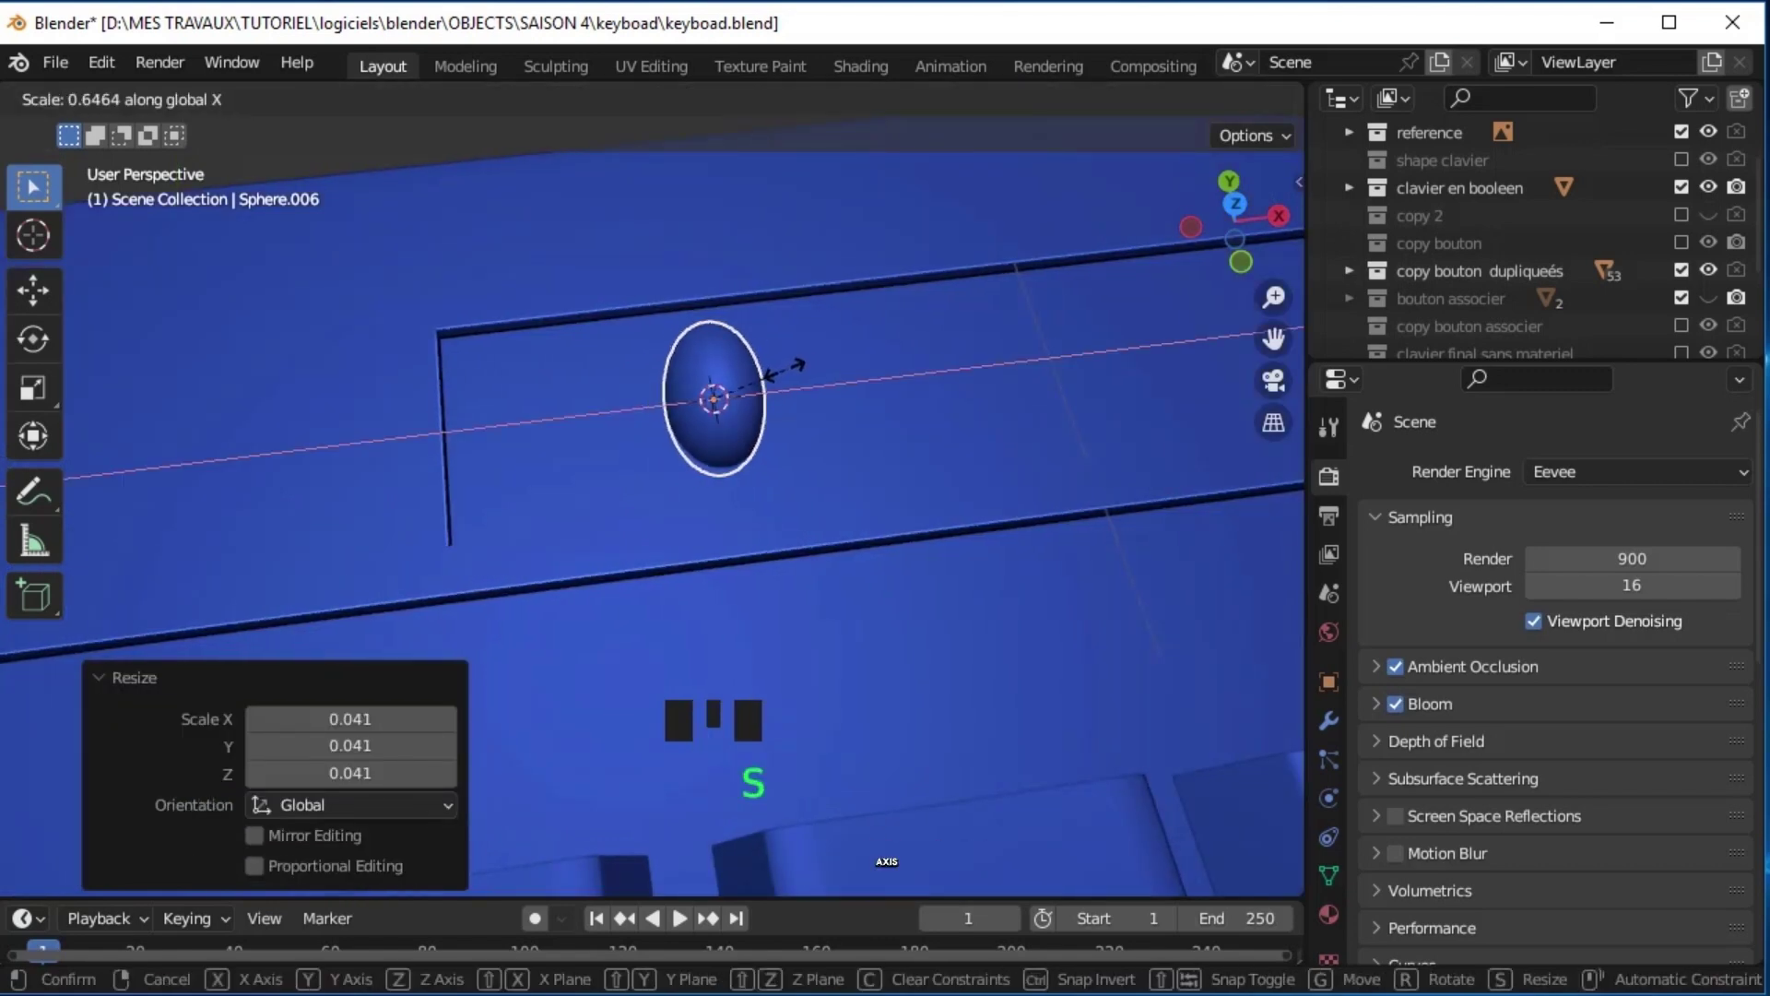
click(787, 372)
middle_drag(786, 384, 791, 375)
key(shift+d)
key(x)
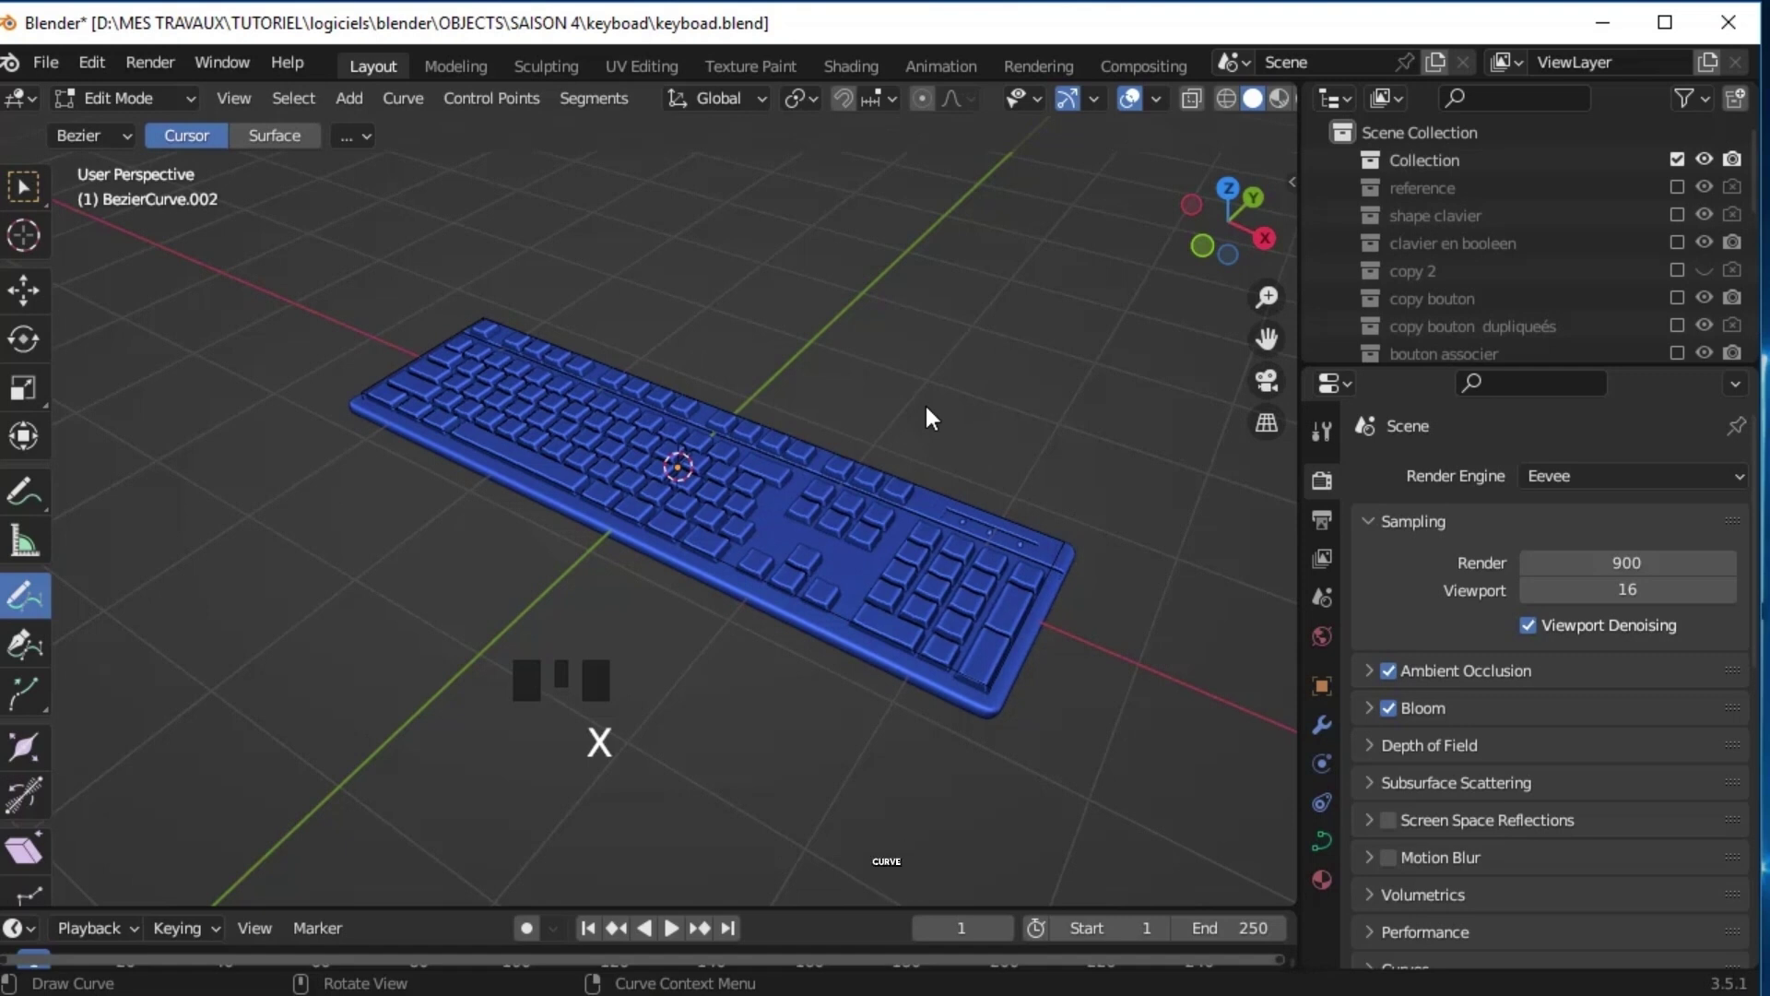
scroll(29, 637, down, 1)
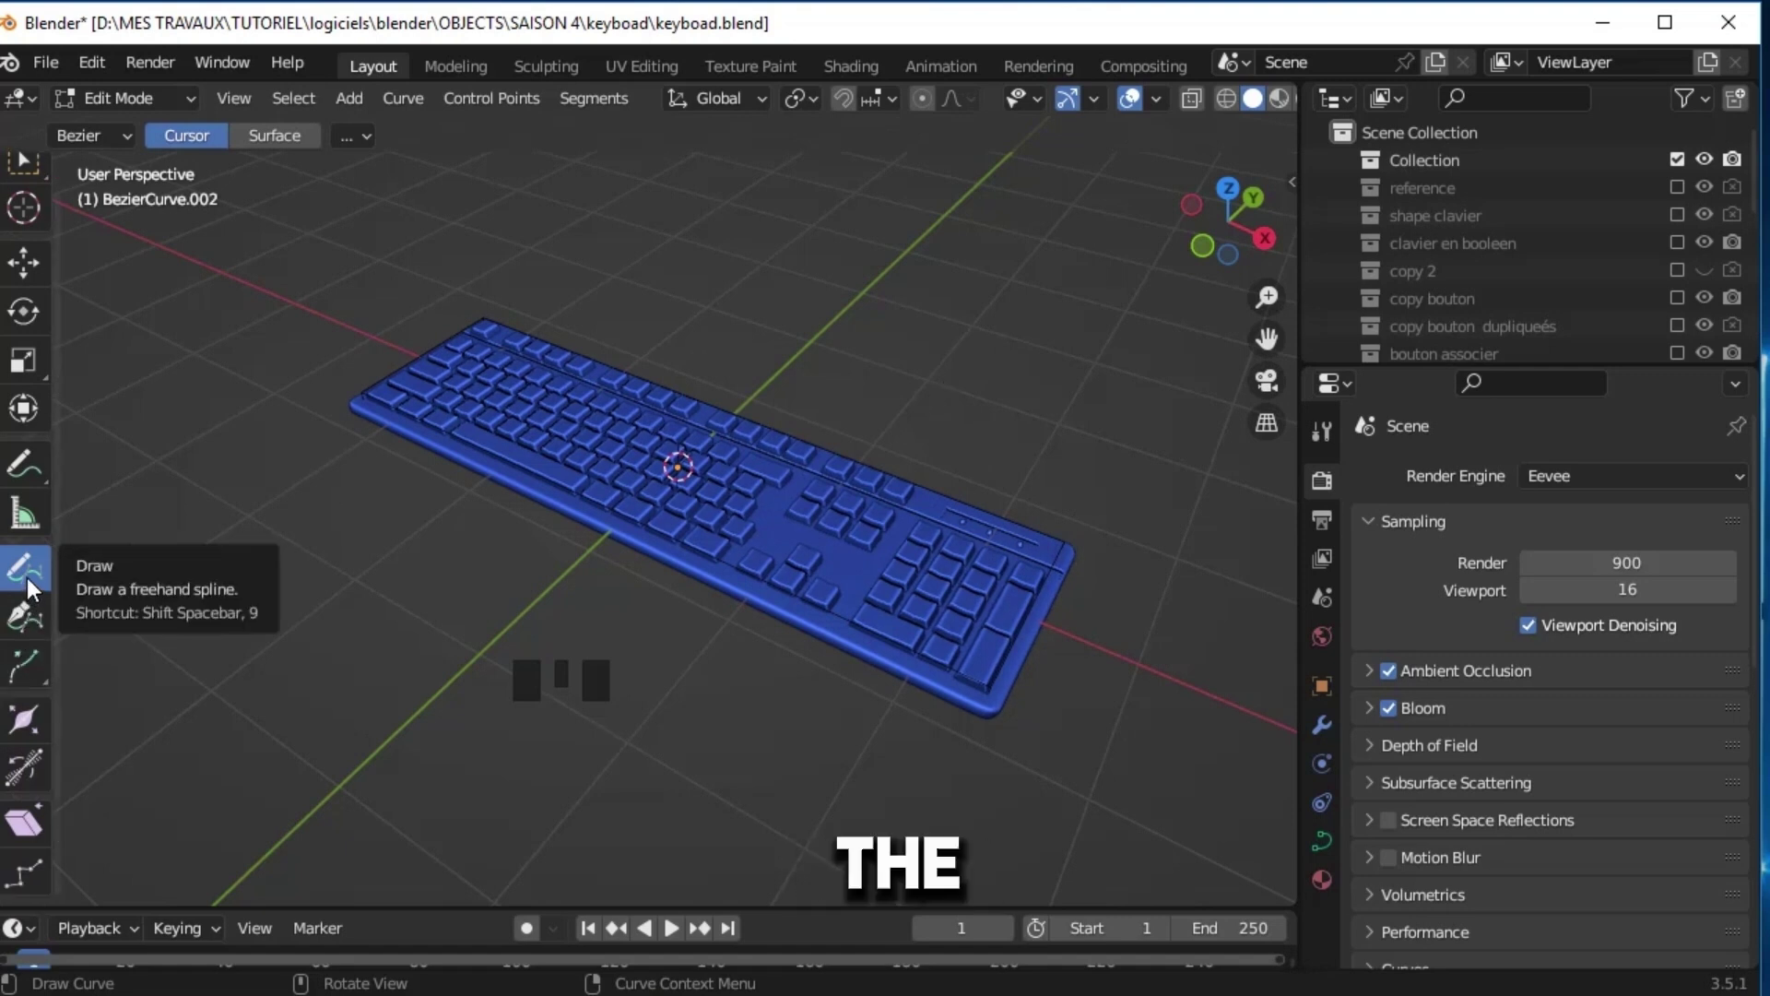
Sketch a freehand Bezier cable upward from the keyboard in Top view and convert it to mesh
click(27, 588)
key(KP_7)
mouse_move(681, 413)
mouse_down()
mouse_move(891, 265)
mouse_move(1020, 229)
mouse_up()
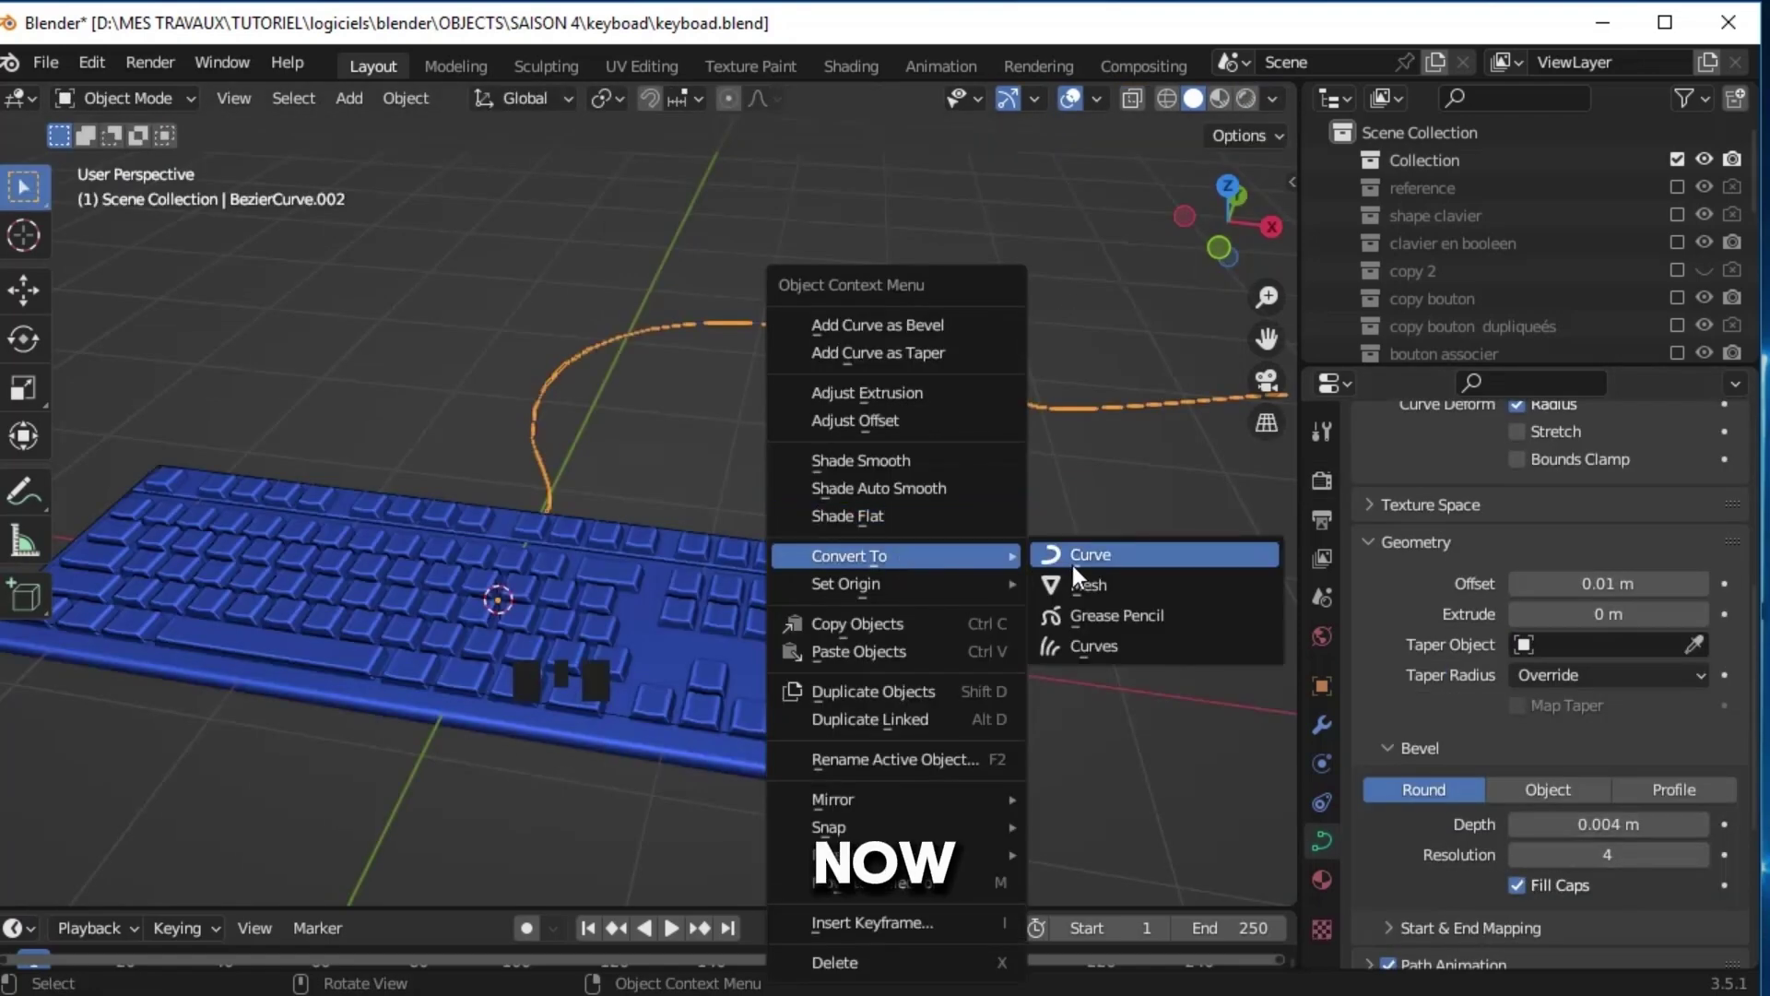
click(1083, 588)
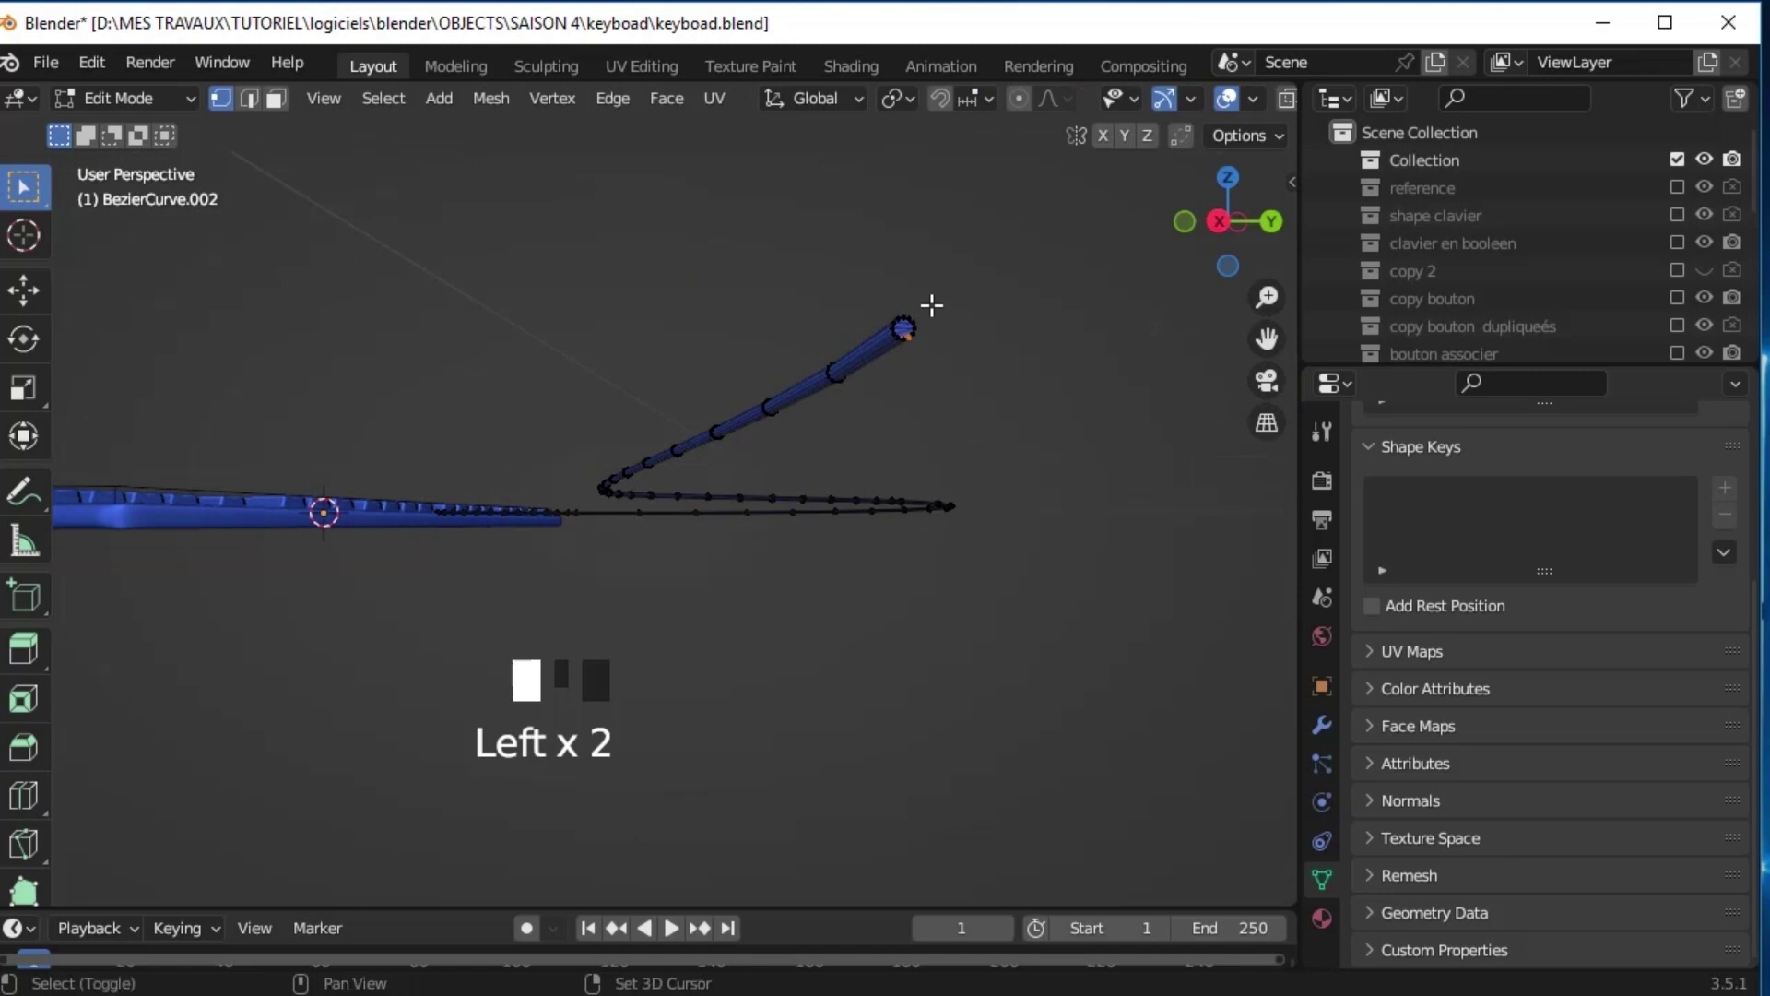
Add a cube at the cable end and flatten it along Z
key(shift+s)
click(960, 486)
scroll(460, 429, down, 2)
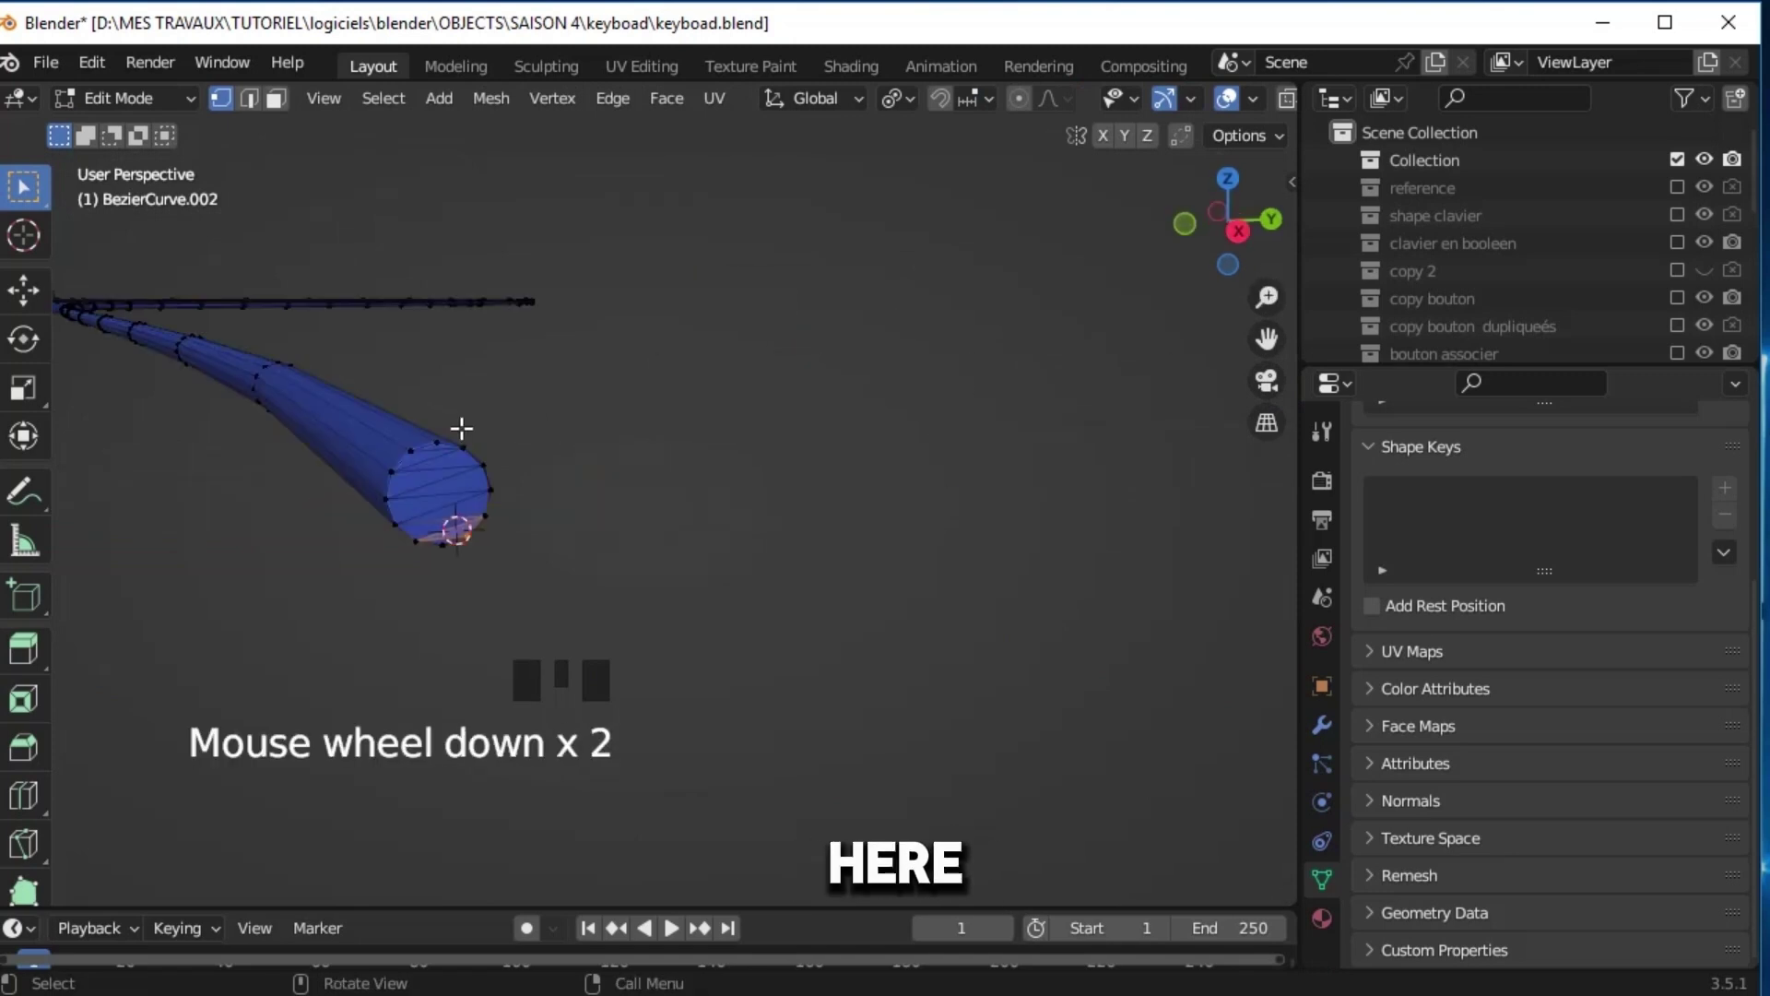
key(shift+a)
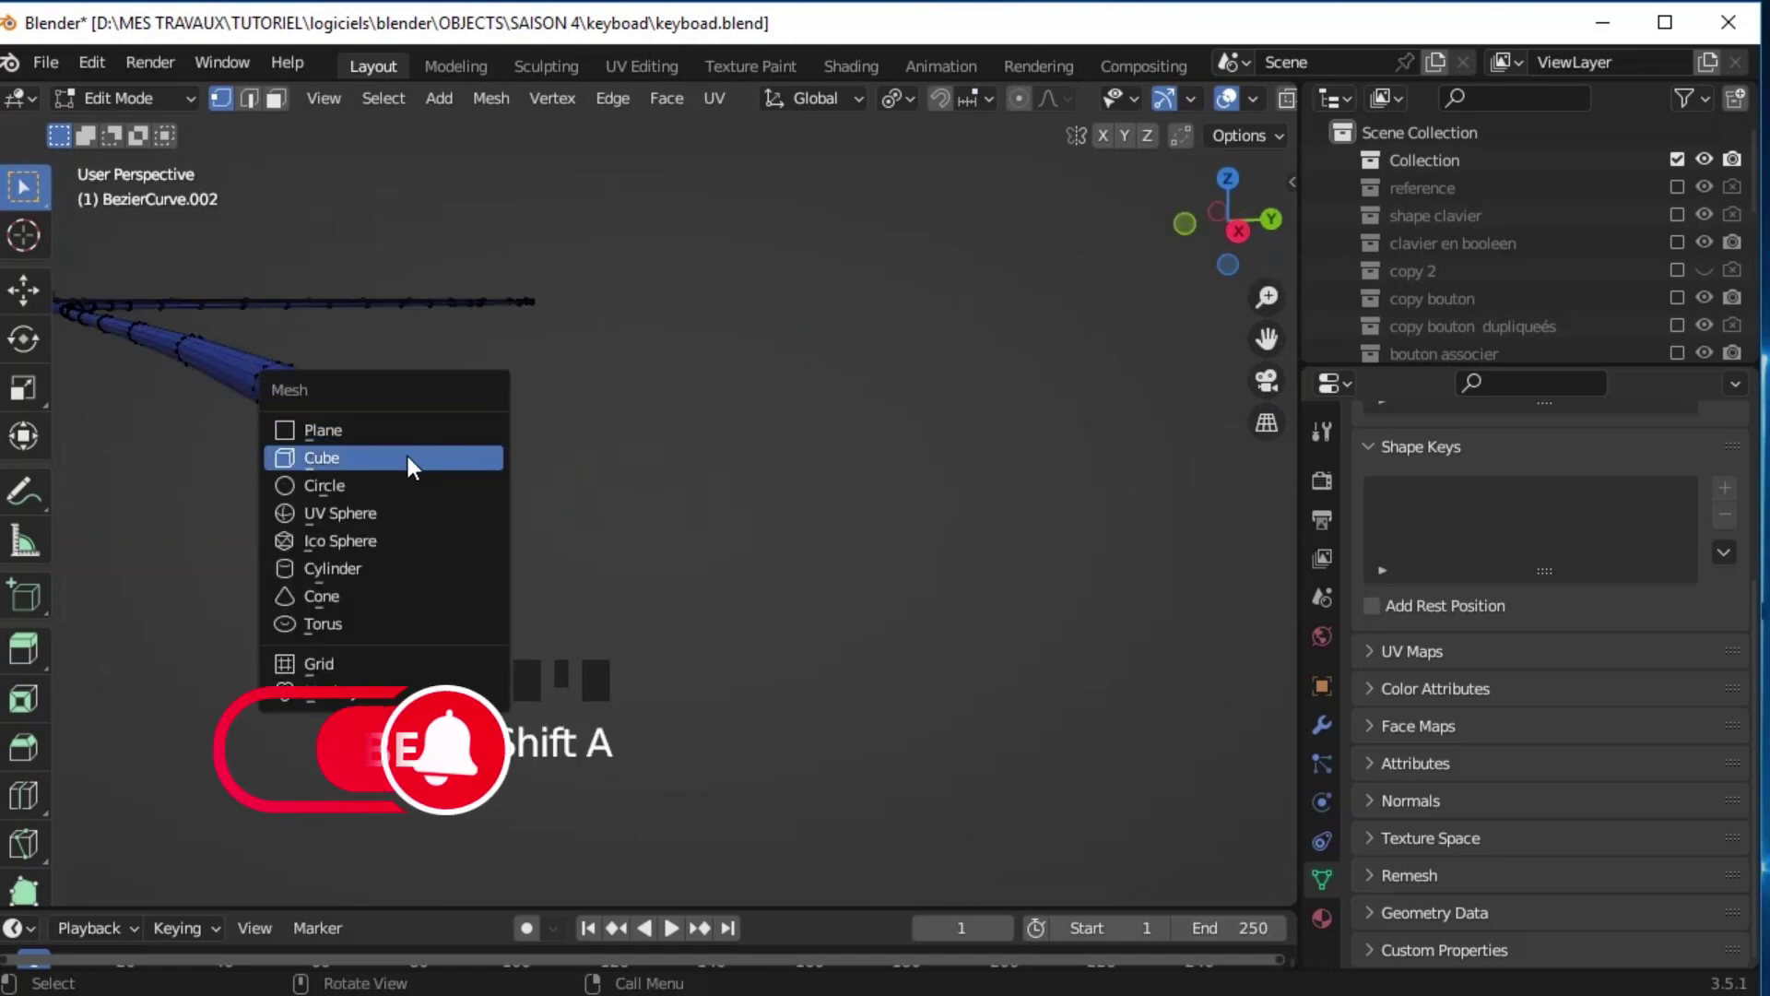
click(400, 458)
key(s)
key(z)
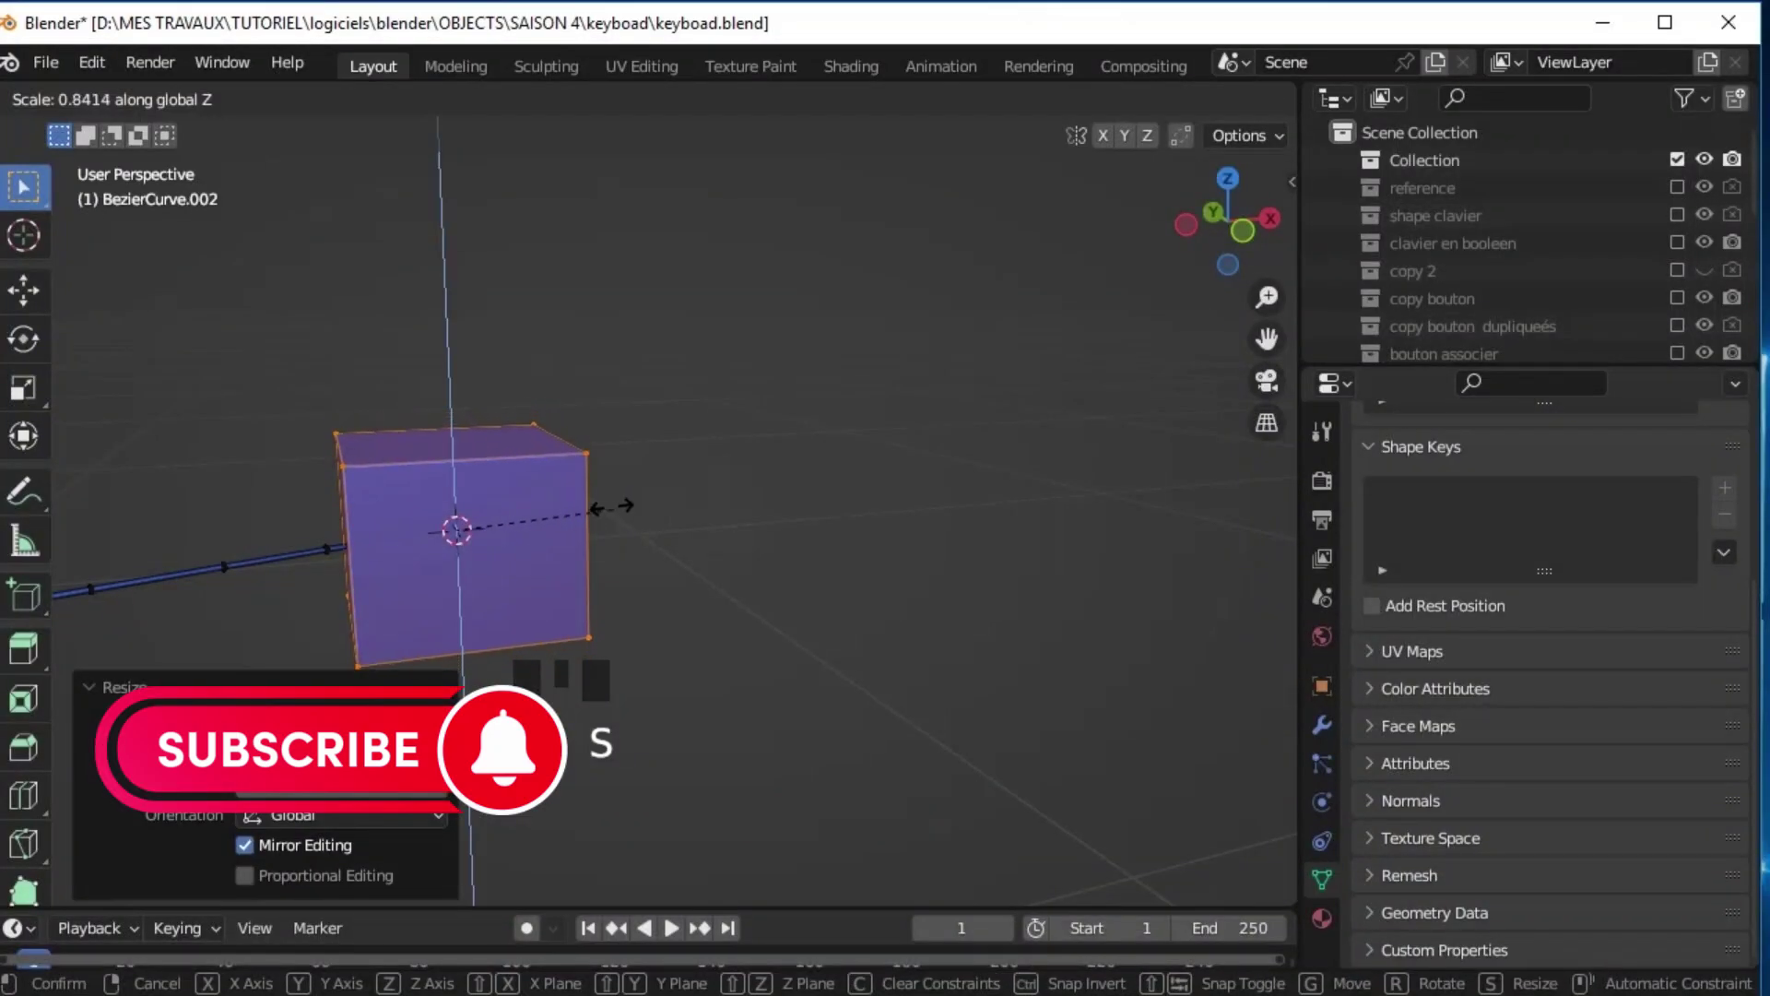
click(569, 527)
Inset the box's front face, extrude it along normals, then extrude again vertically
key(i)
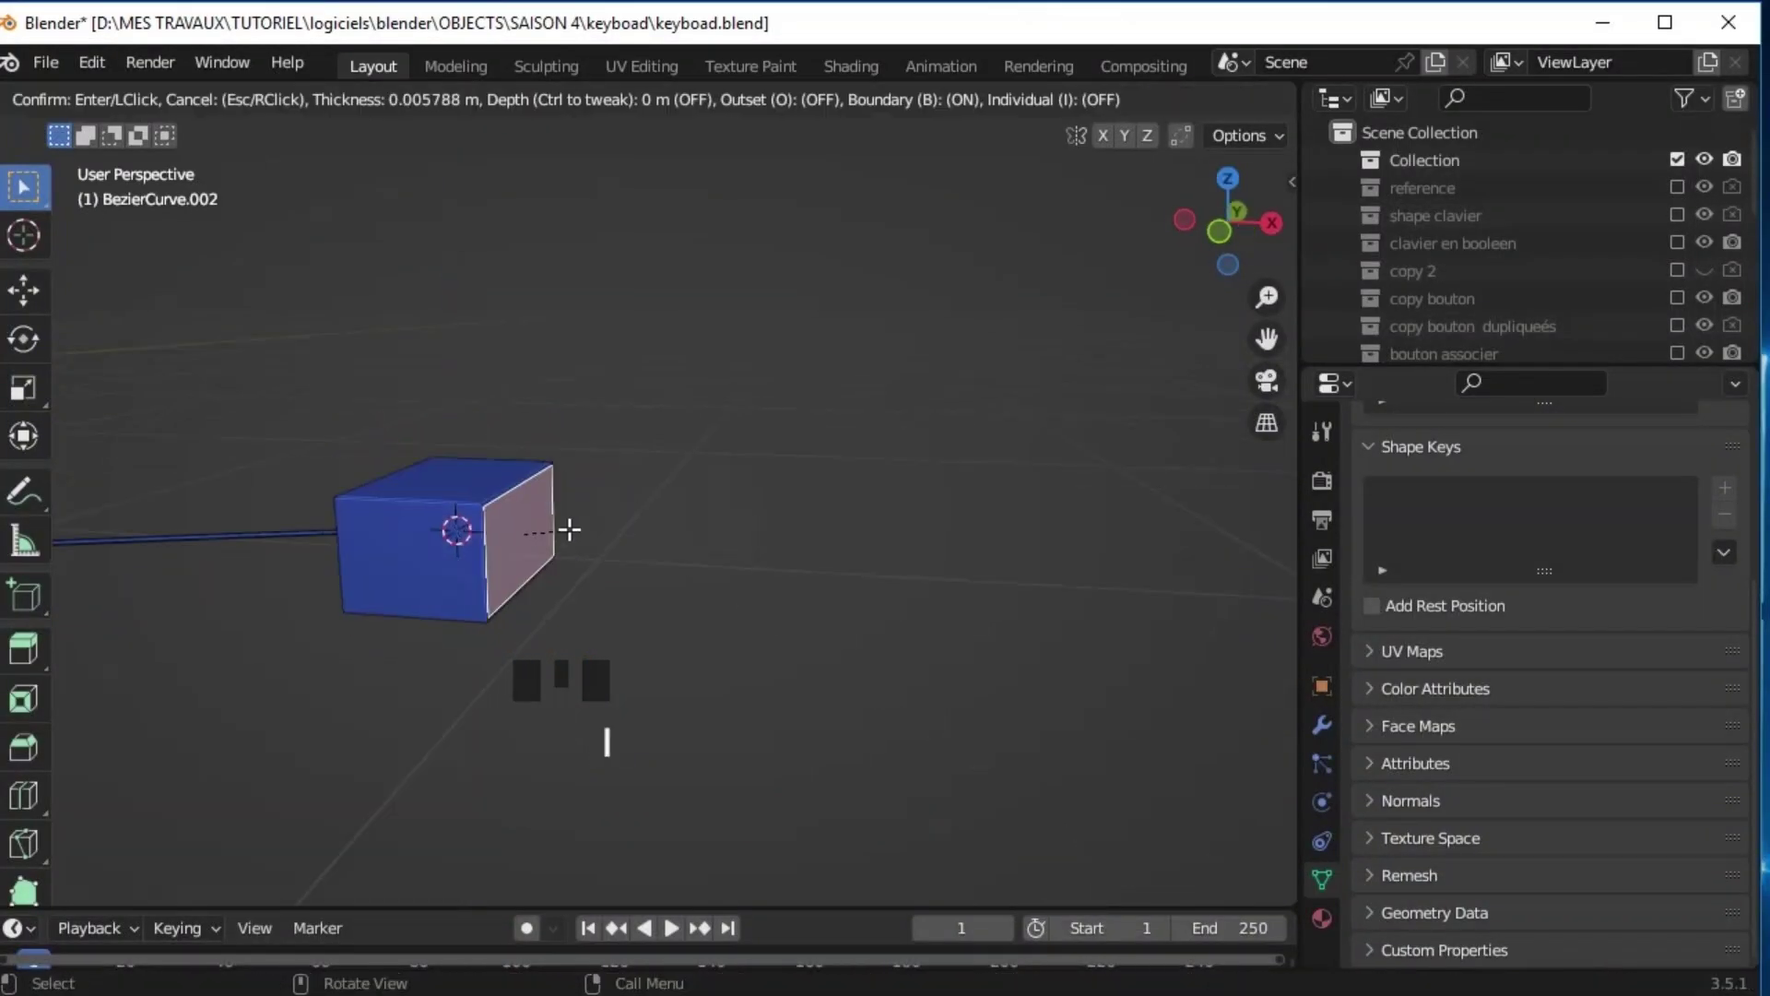
click(553, 523)
key(alt+e)
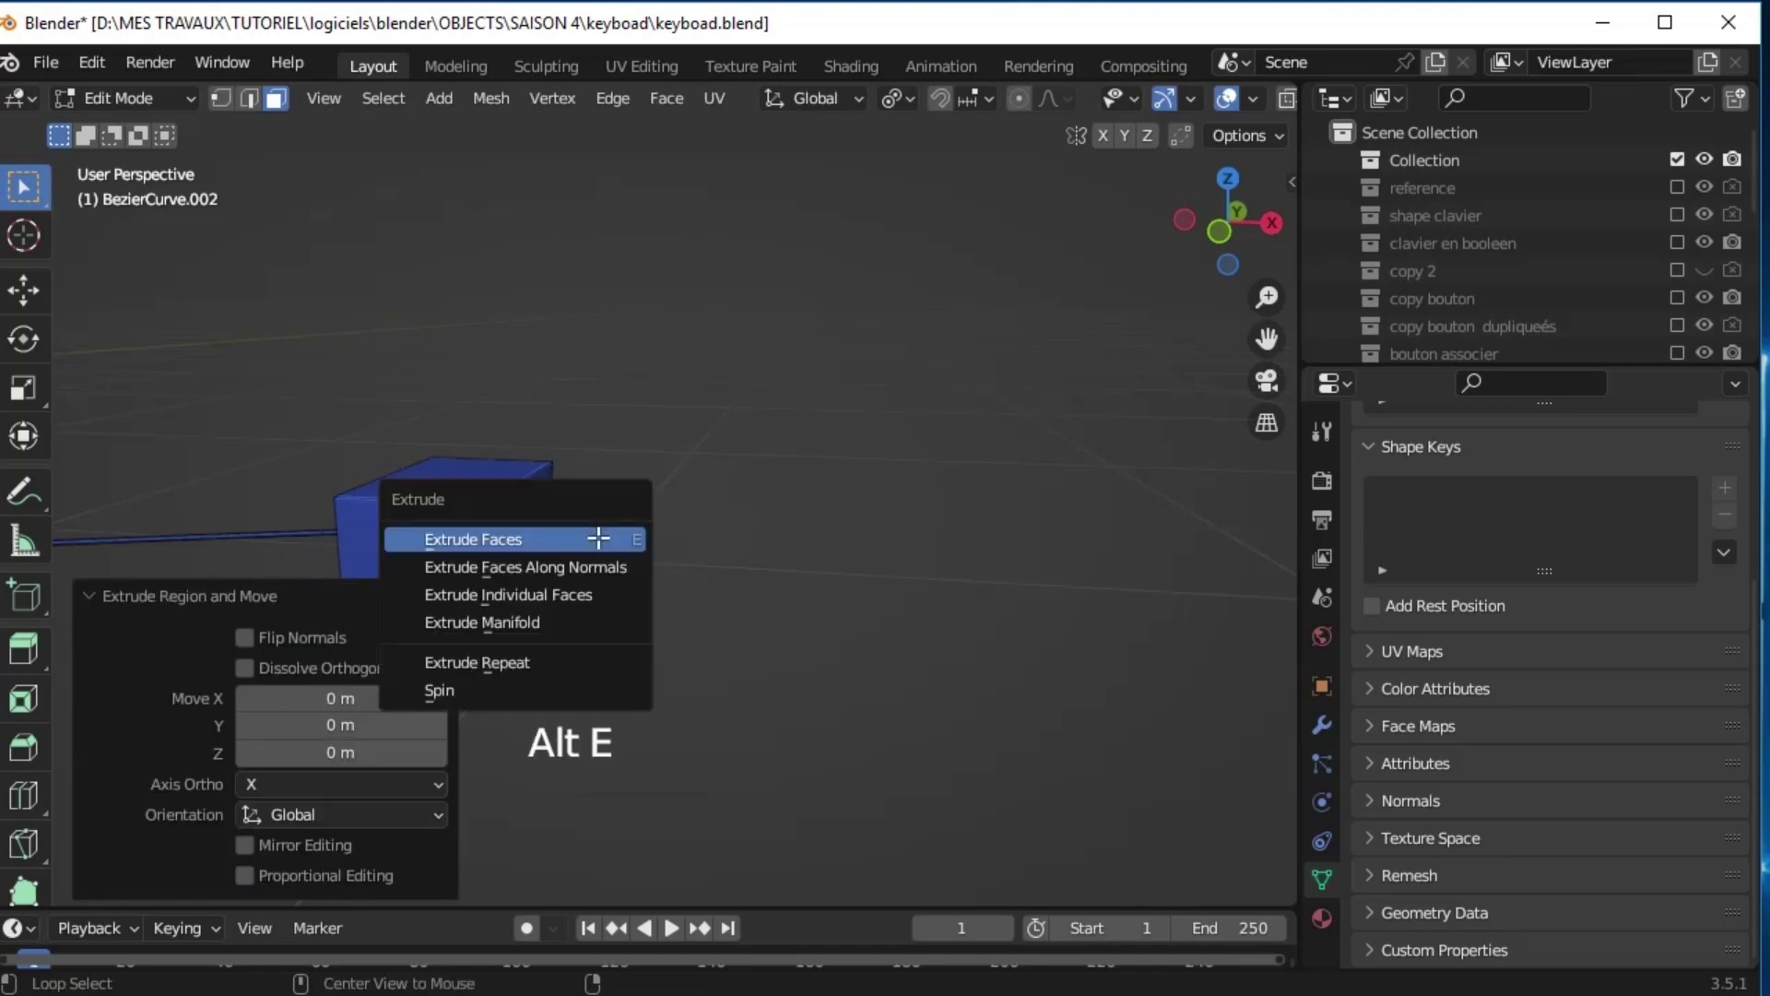
click(591, 563)
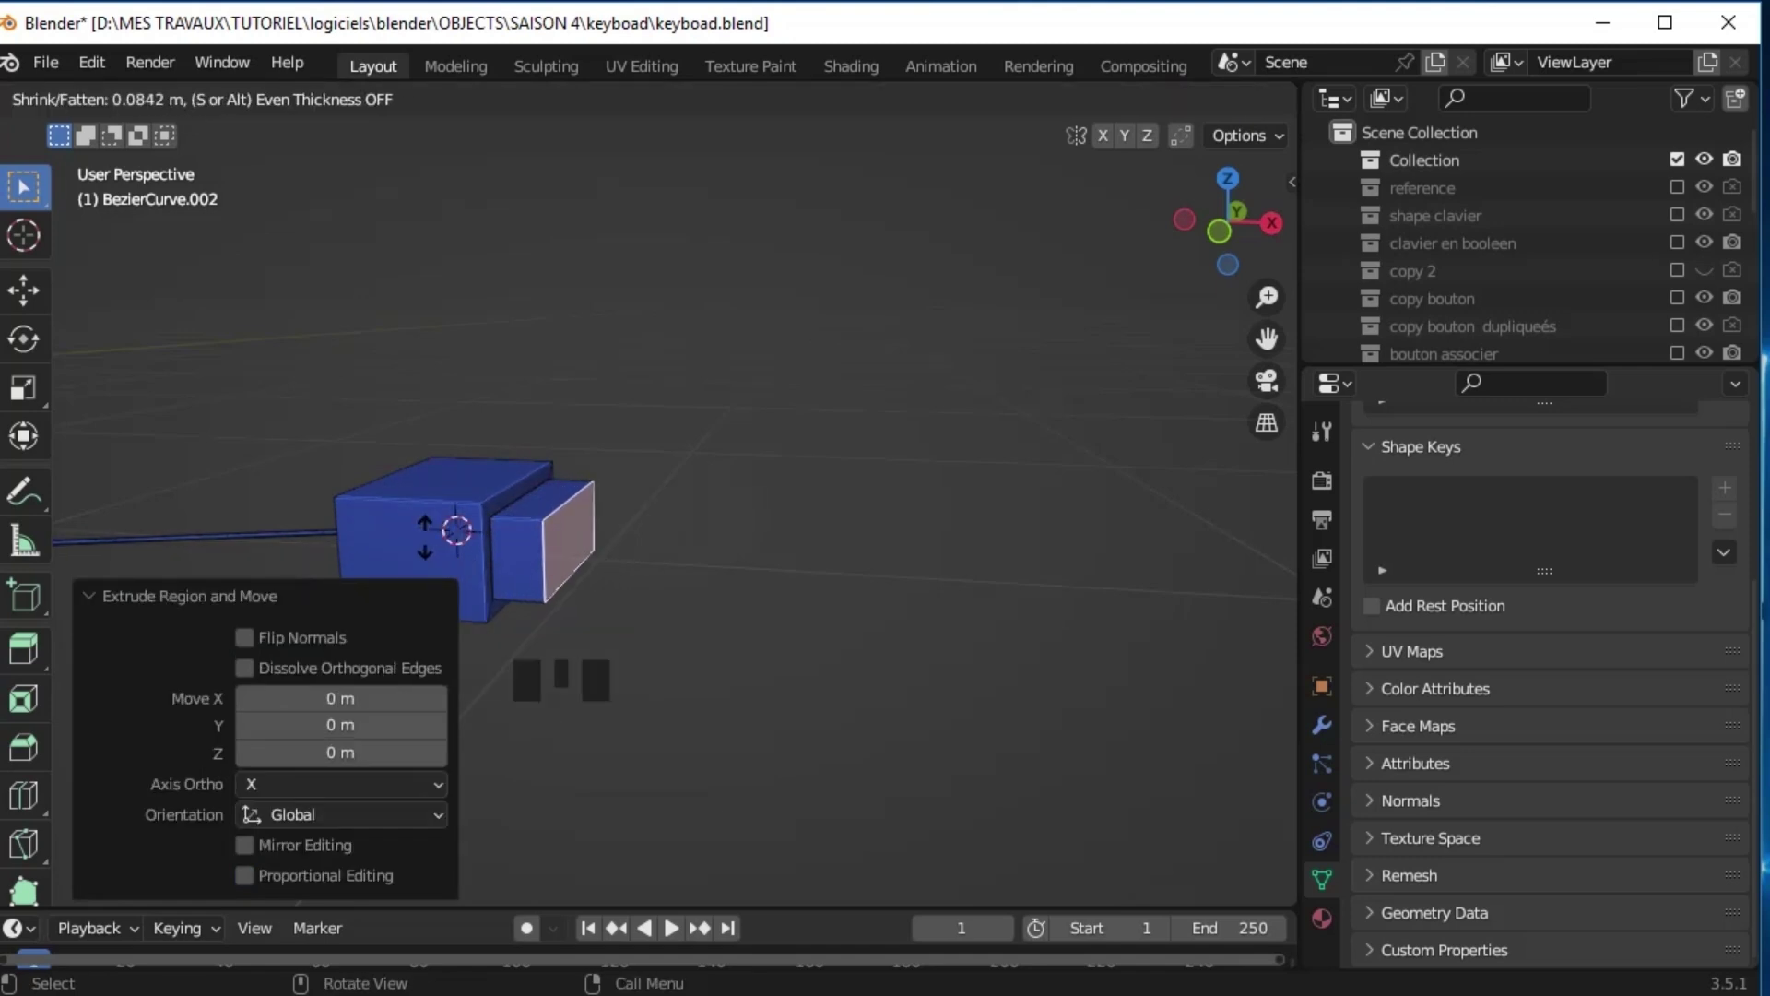
click(478, 541)
key(e)
middle_click(497, 542)
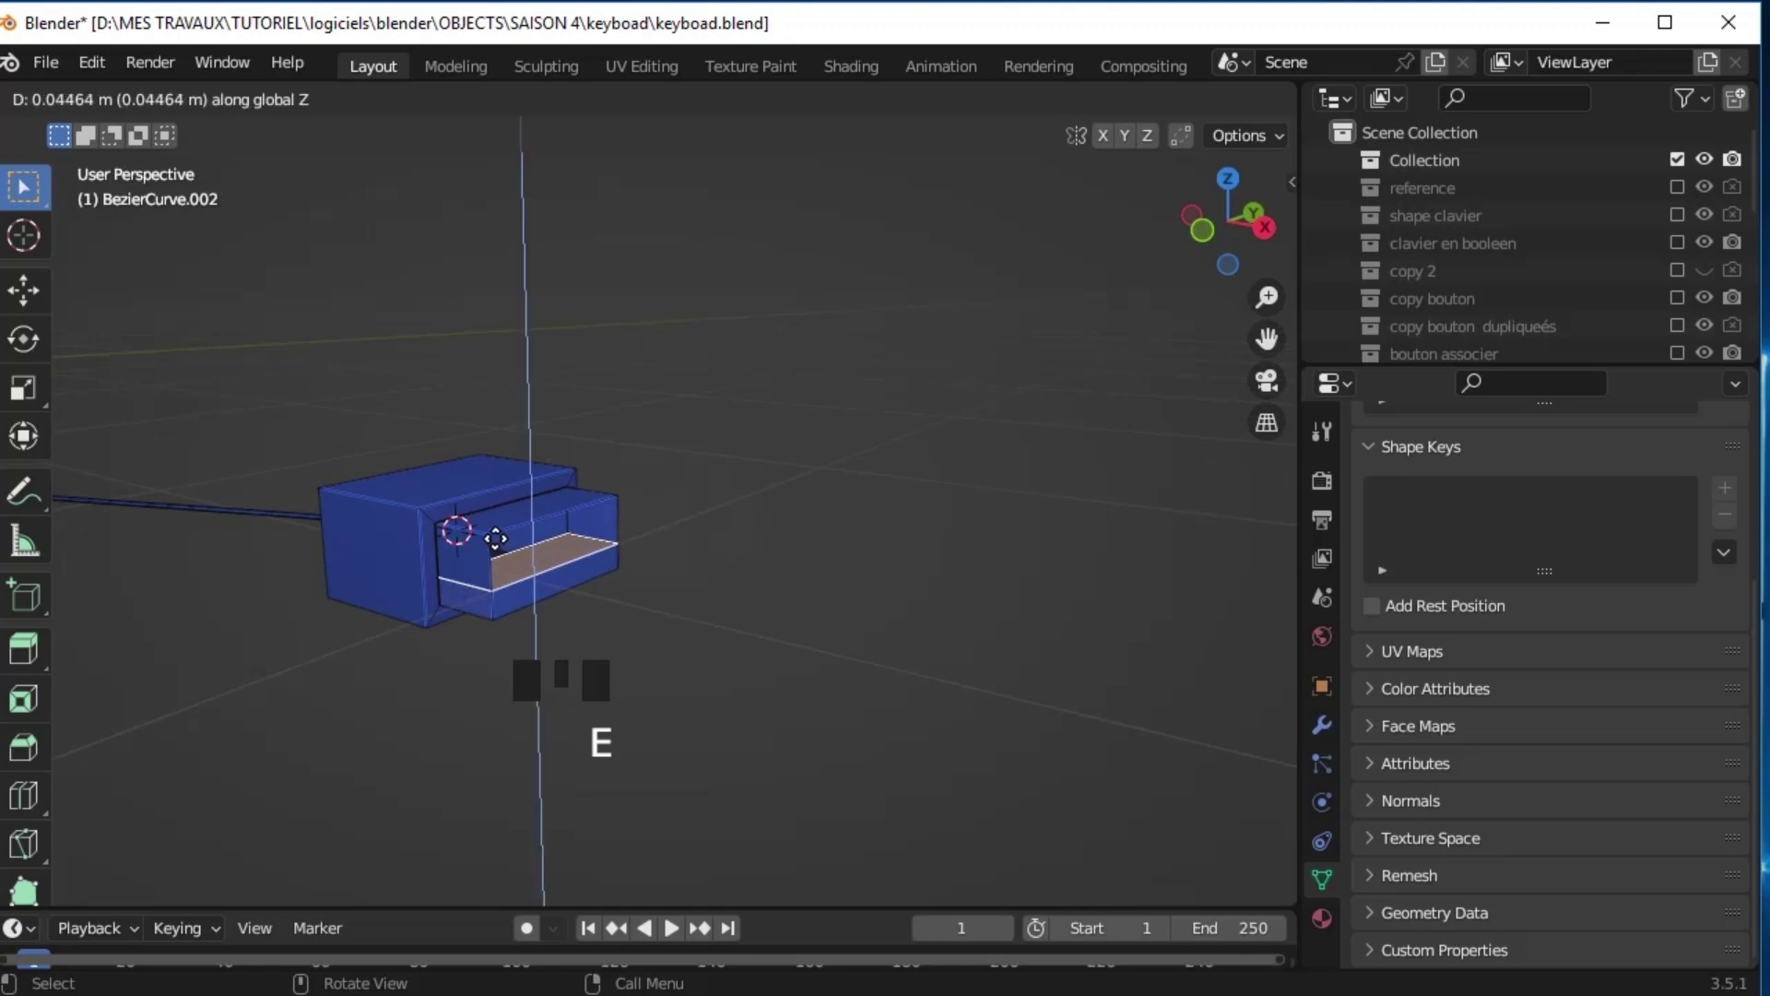
Select the edges around the connector's opening, including the upper edge
middle_drag(497, 539, 530, 541)
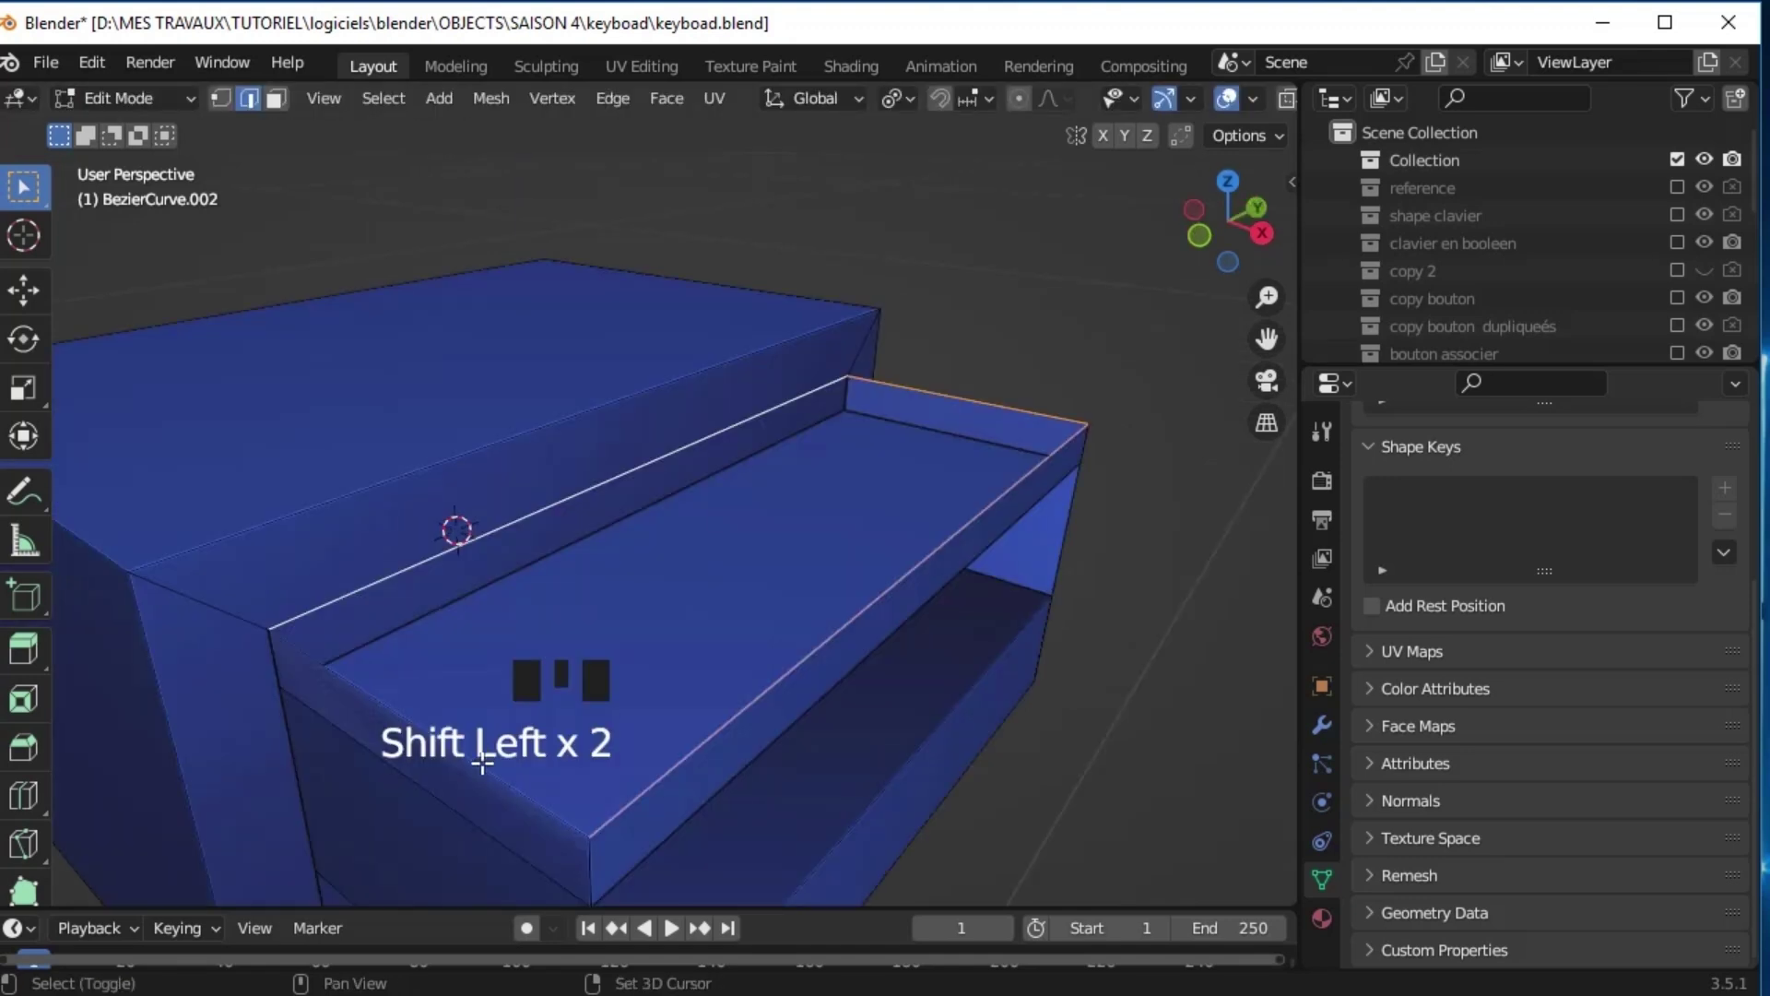
shift+click(479, 751)
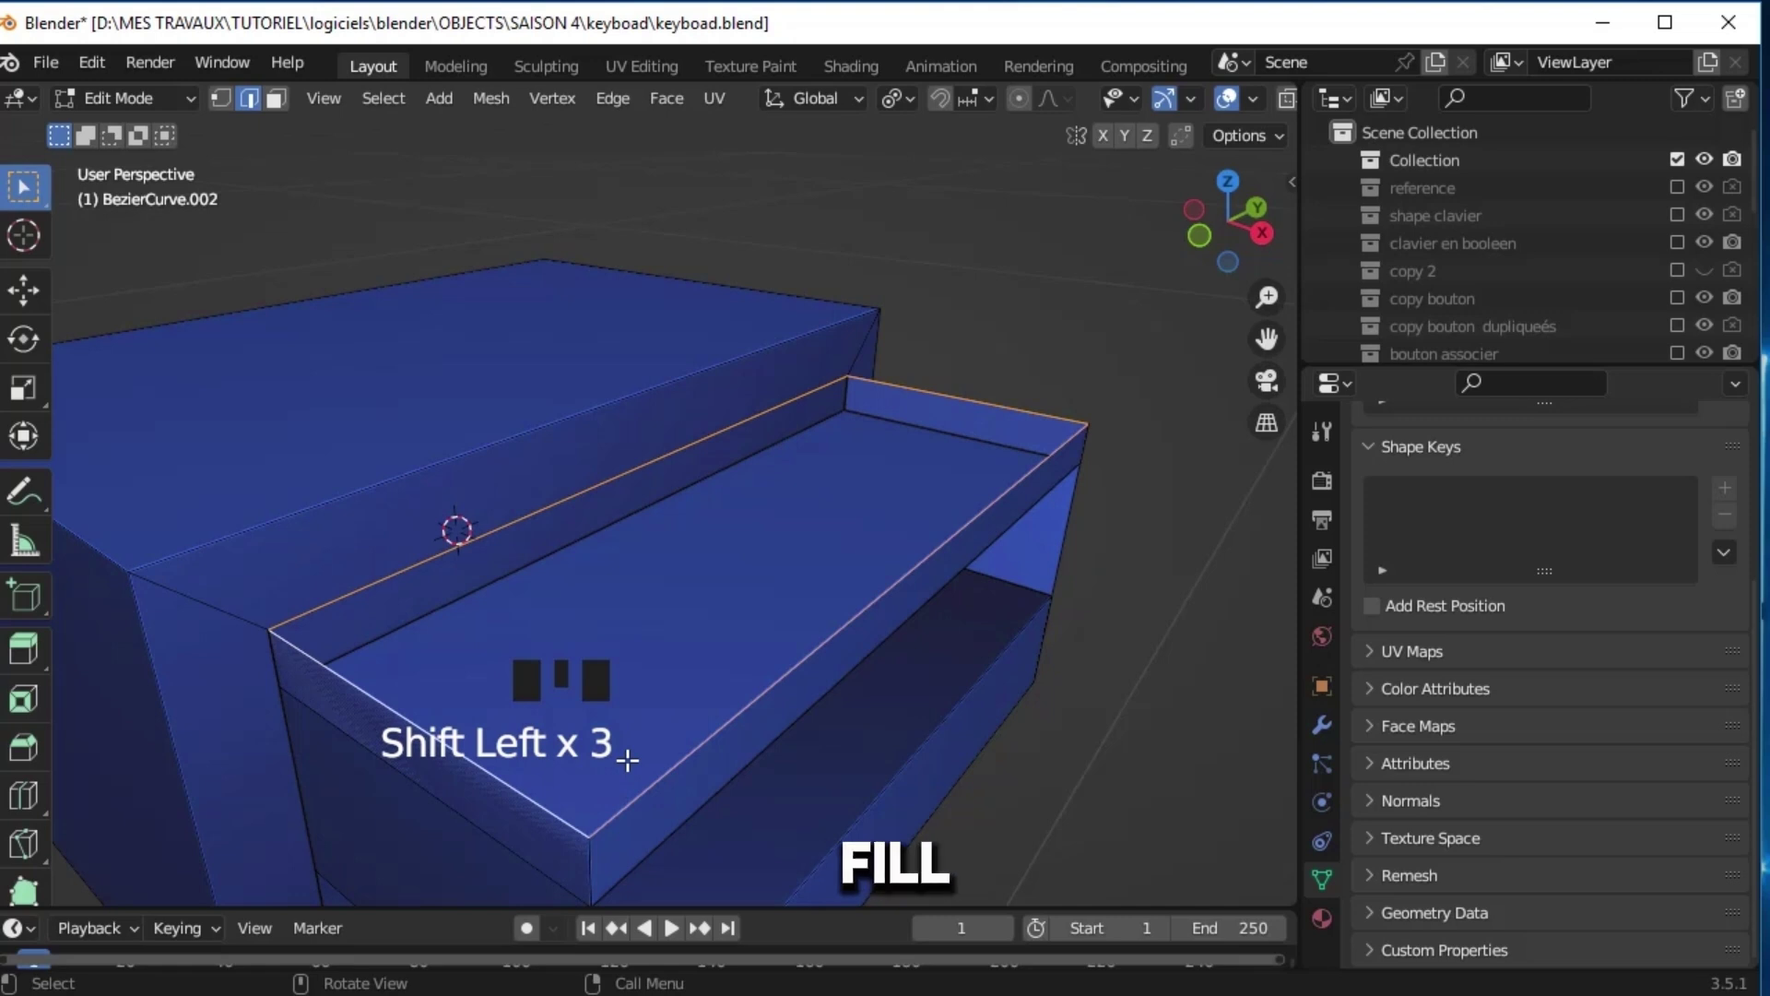
middle_drag(668, 756, 249, 364)
key(ctrl+z)
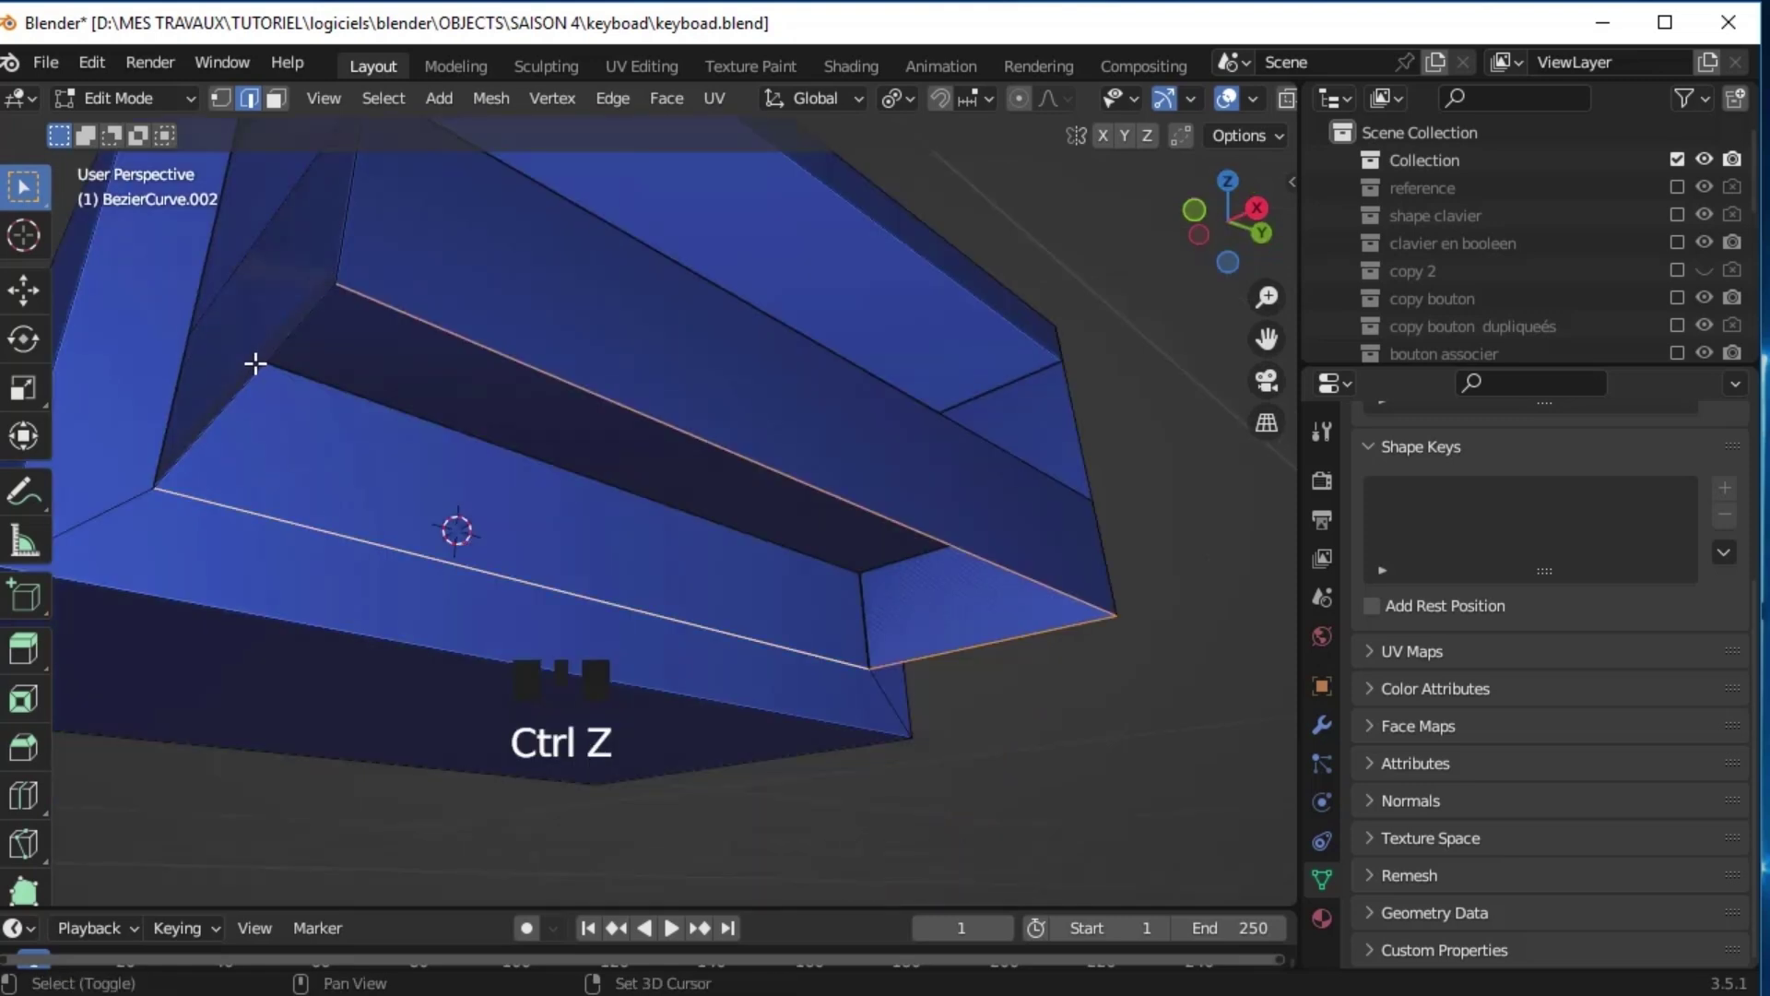
shift+click(469, 364)
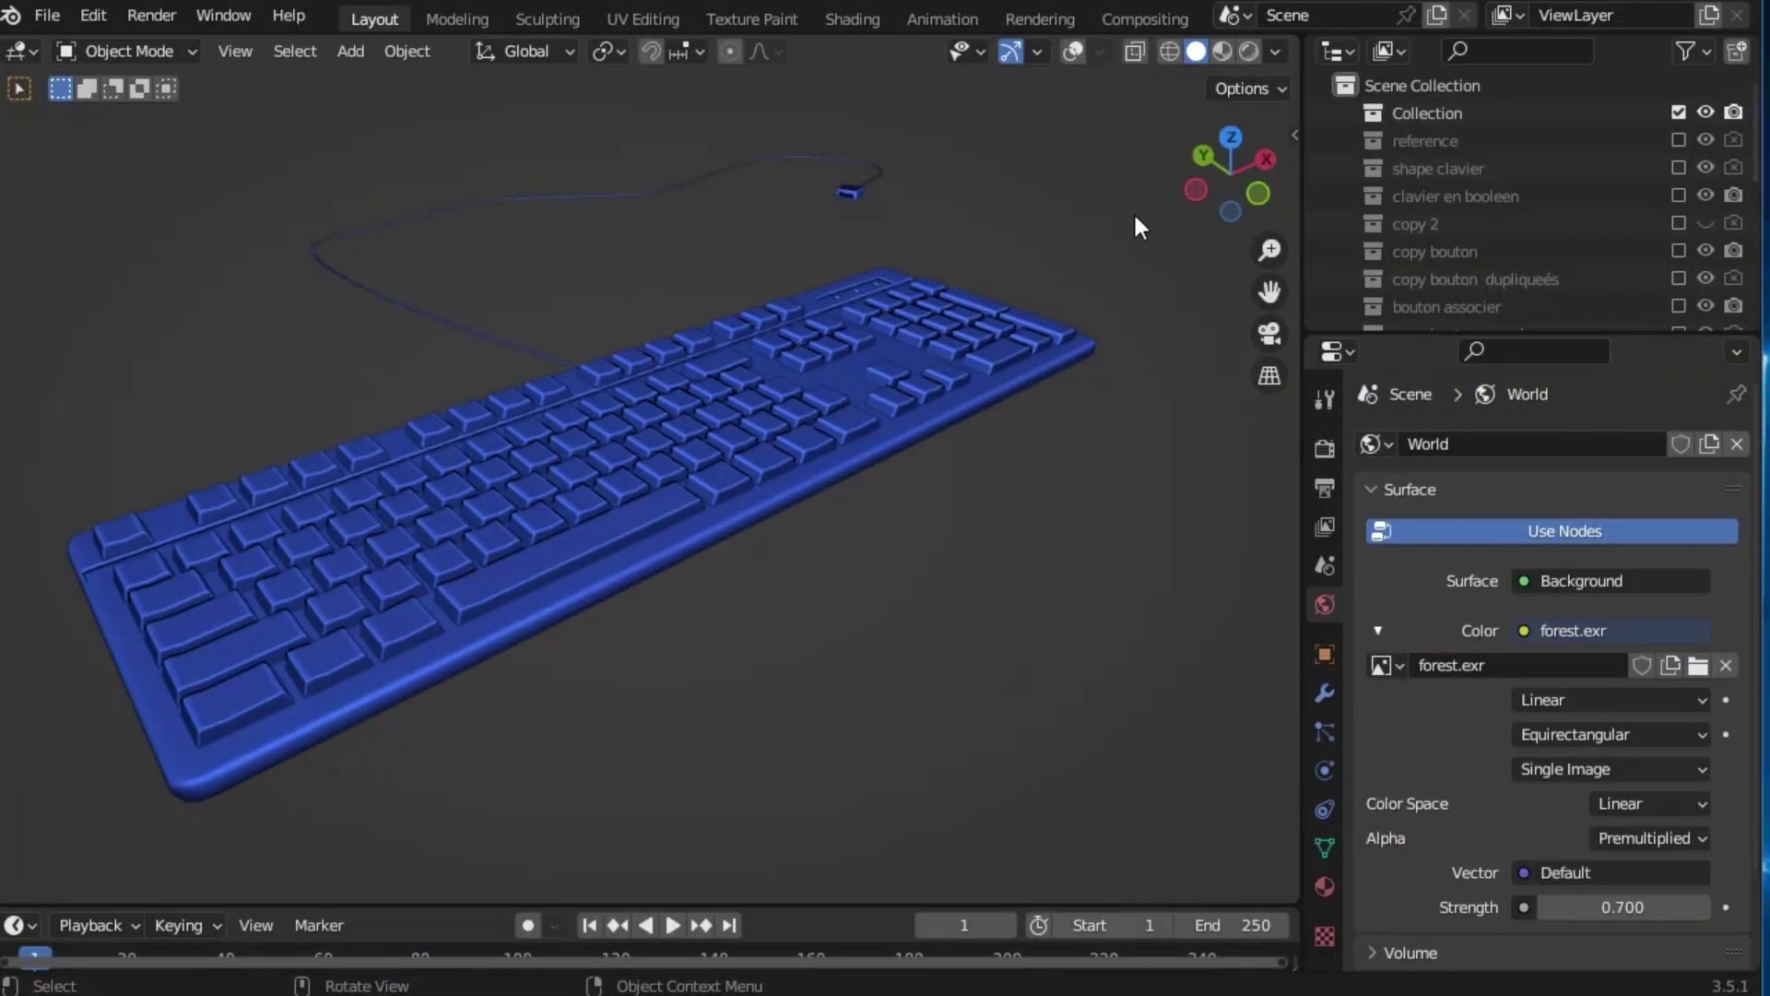
Switch to Rendered shading, check Eevee render settings, and browse a forest image for the world background
click(1249, 52)
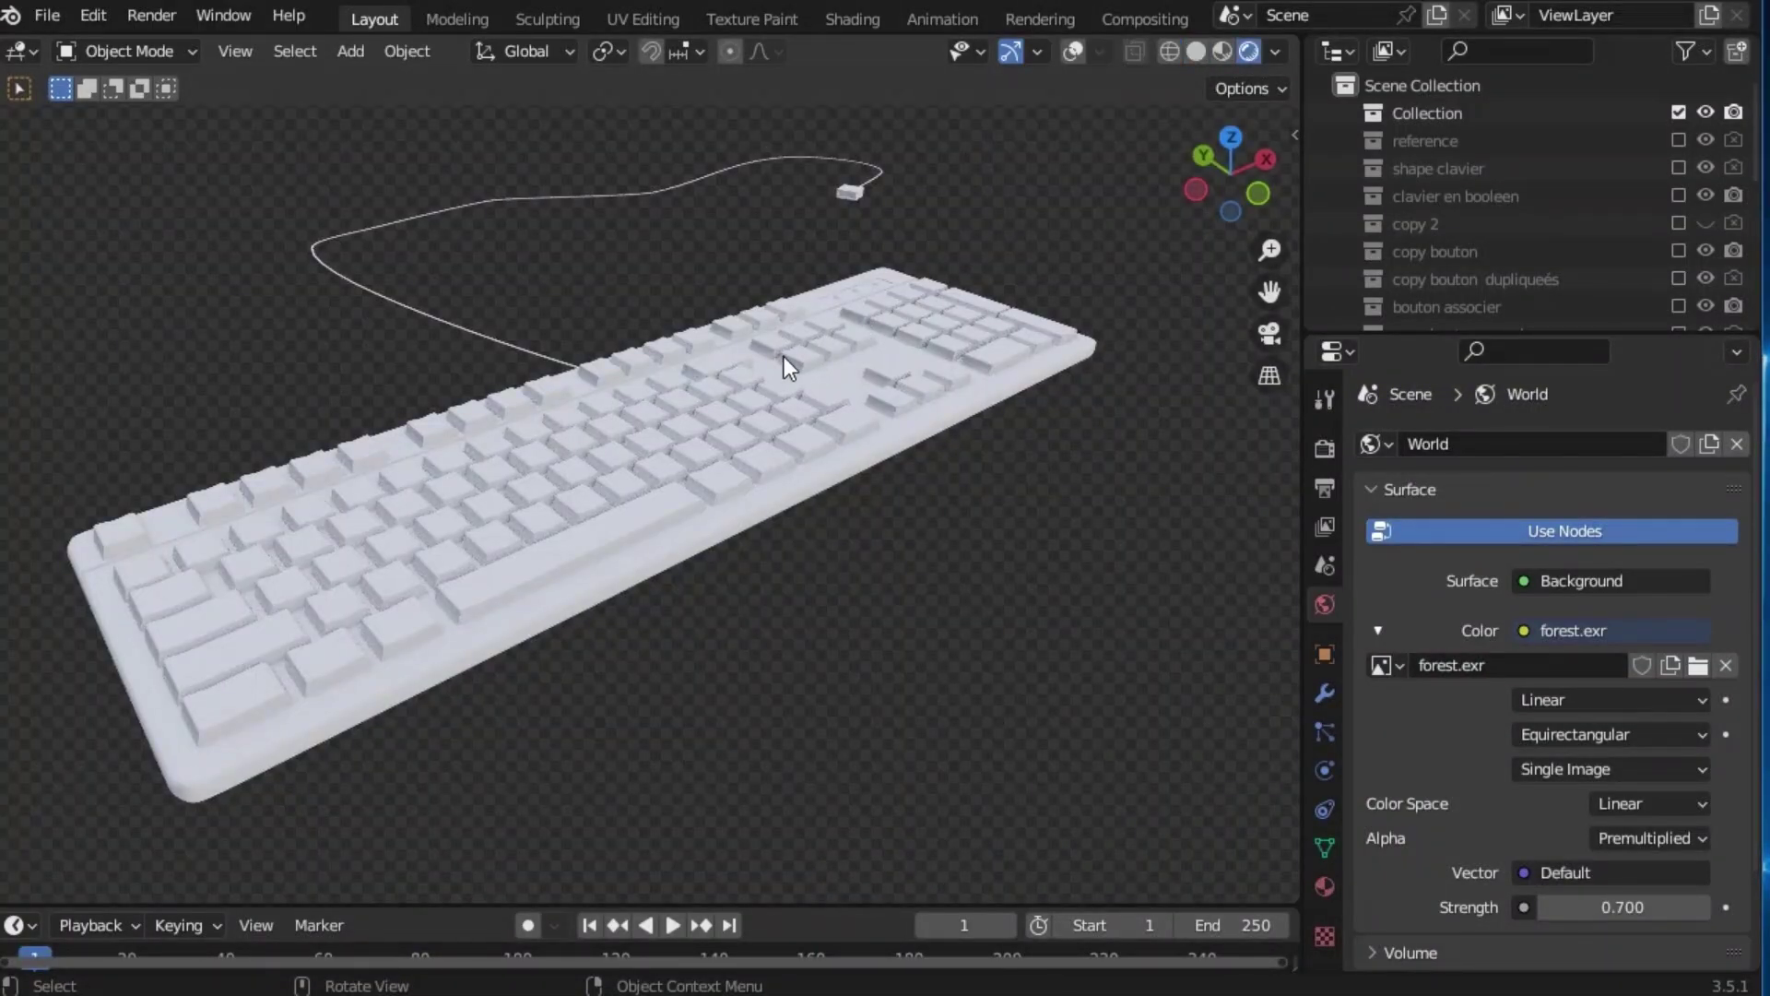
click(1327, 450)
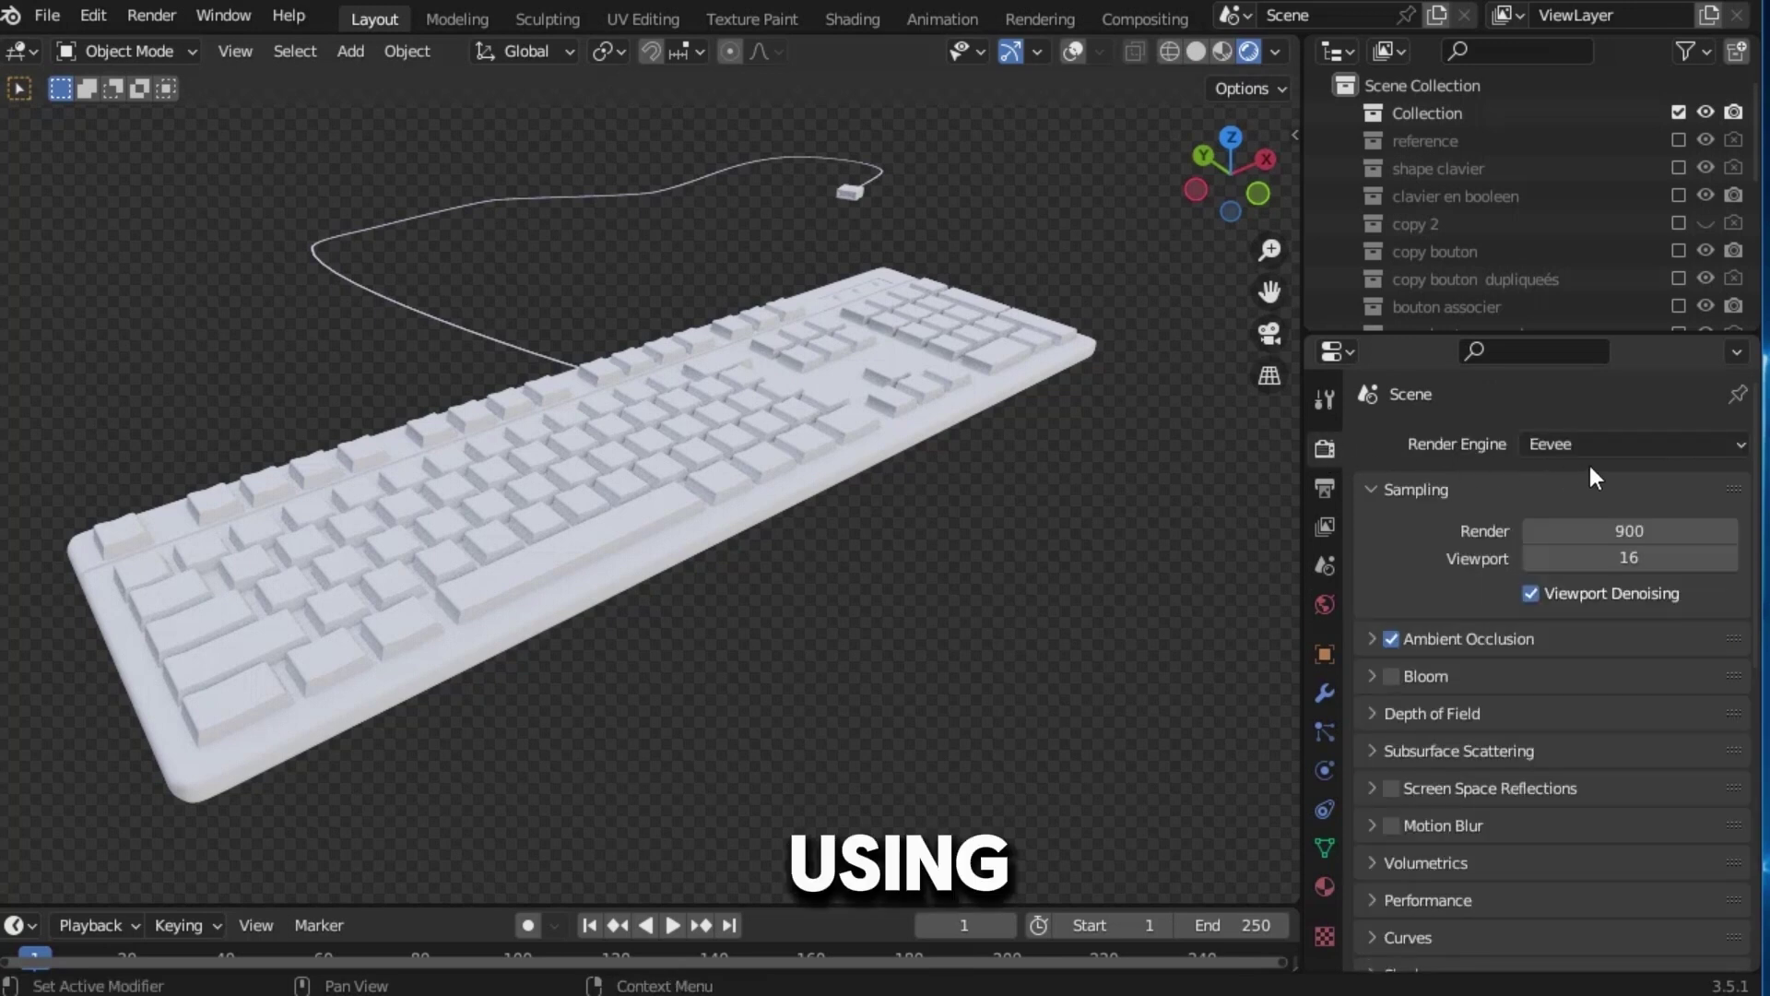
click(1325, 605)
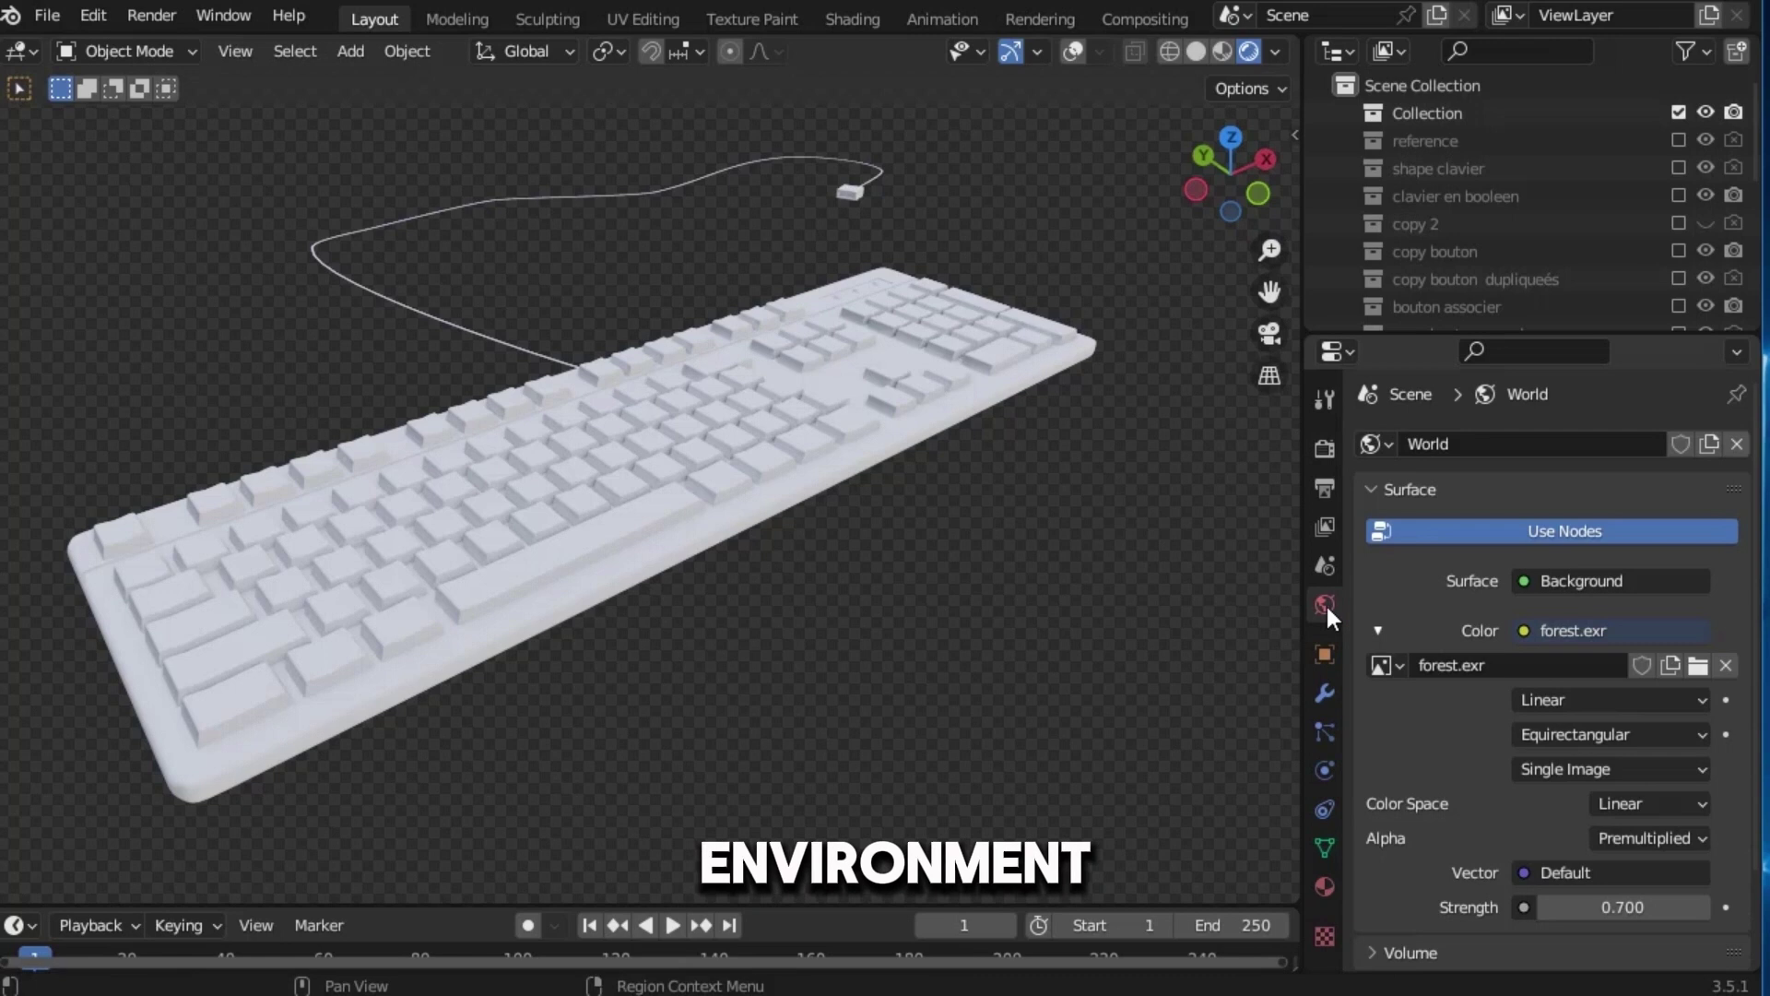
click(1520, 634)
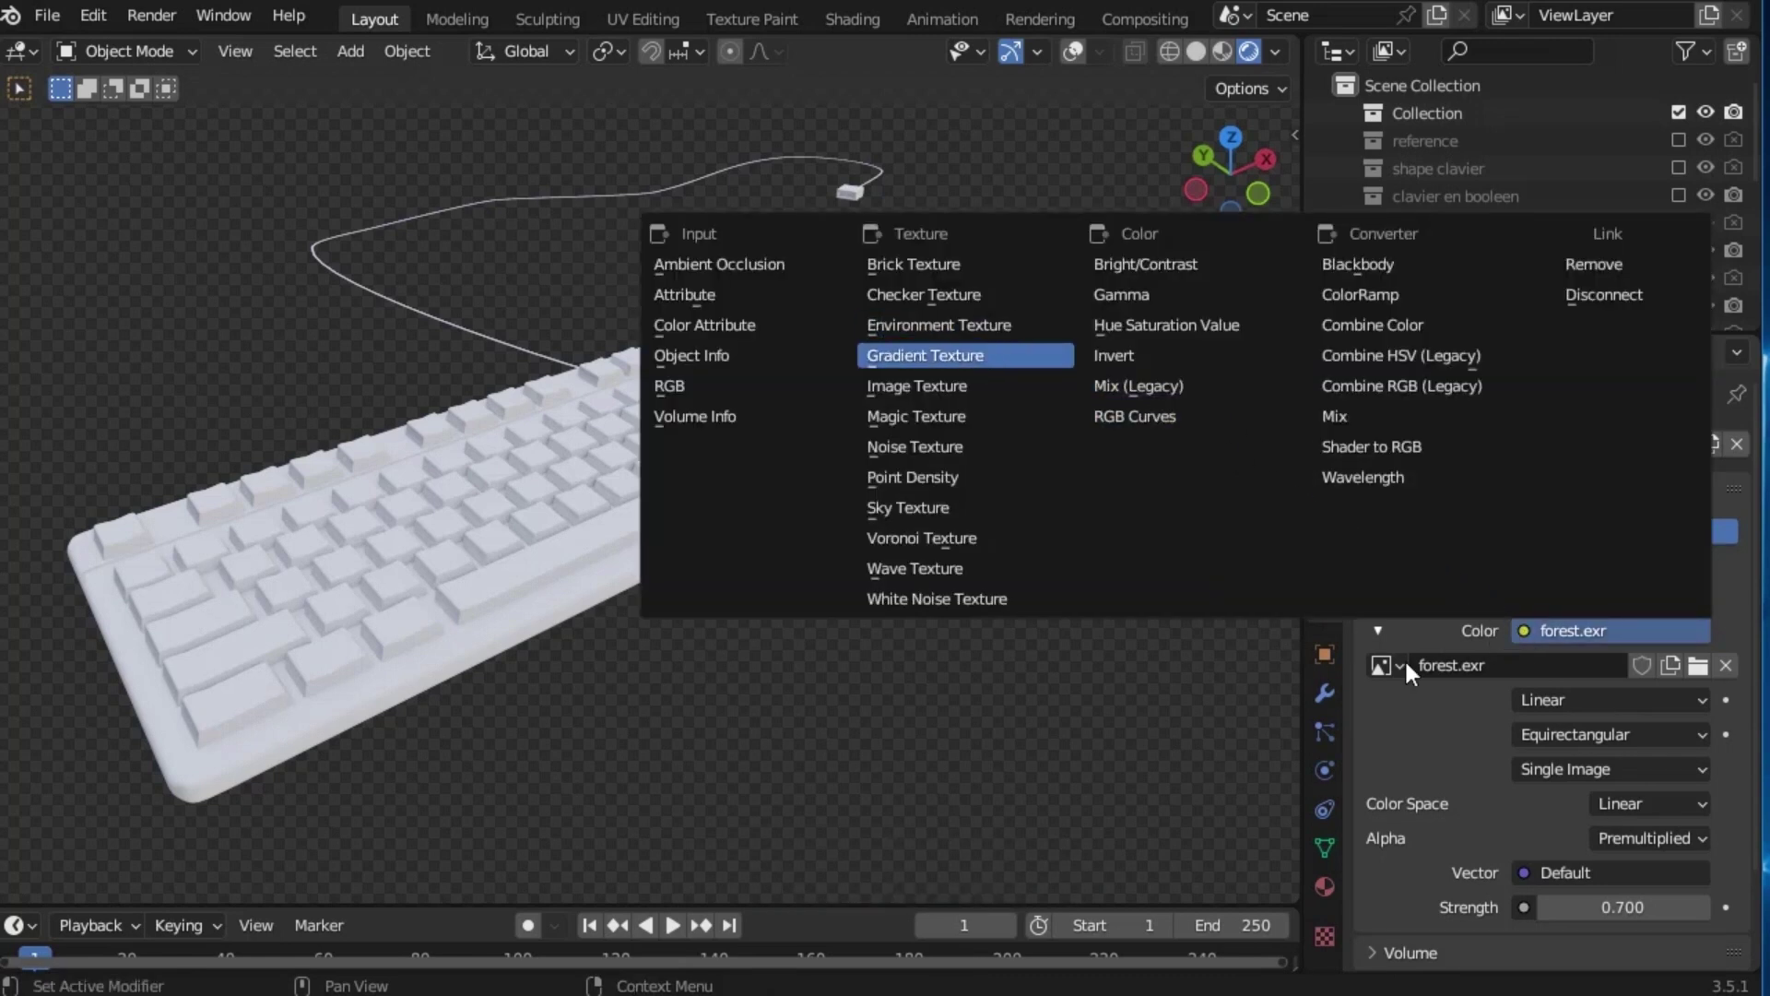
click(1698, 665)
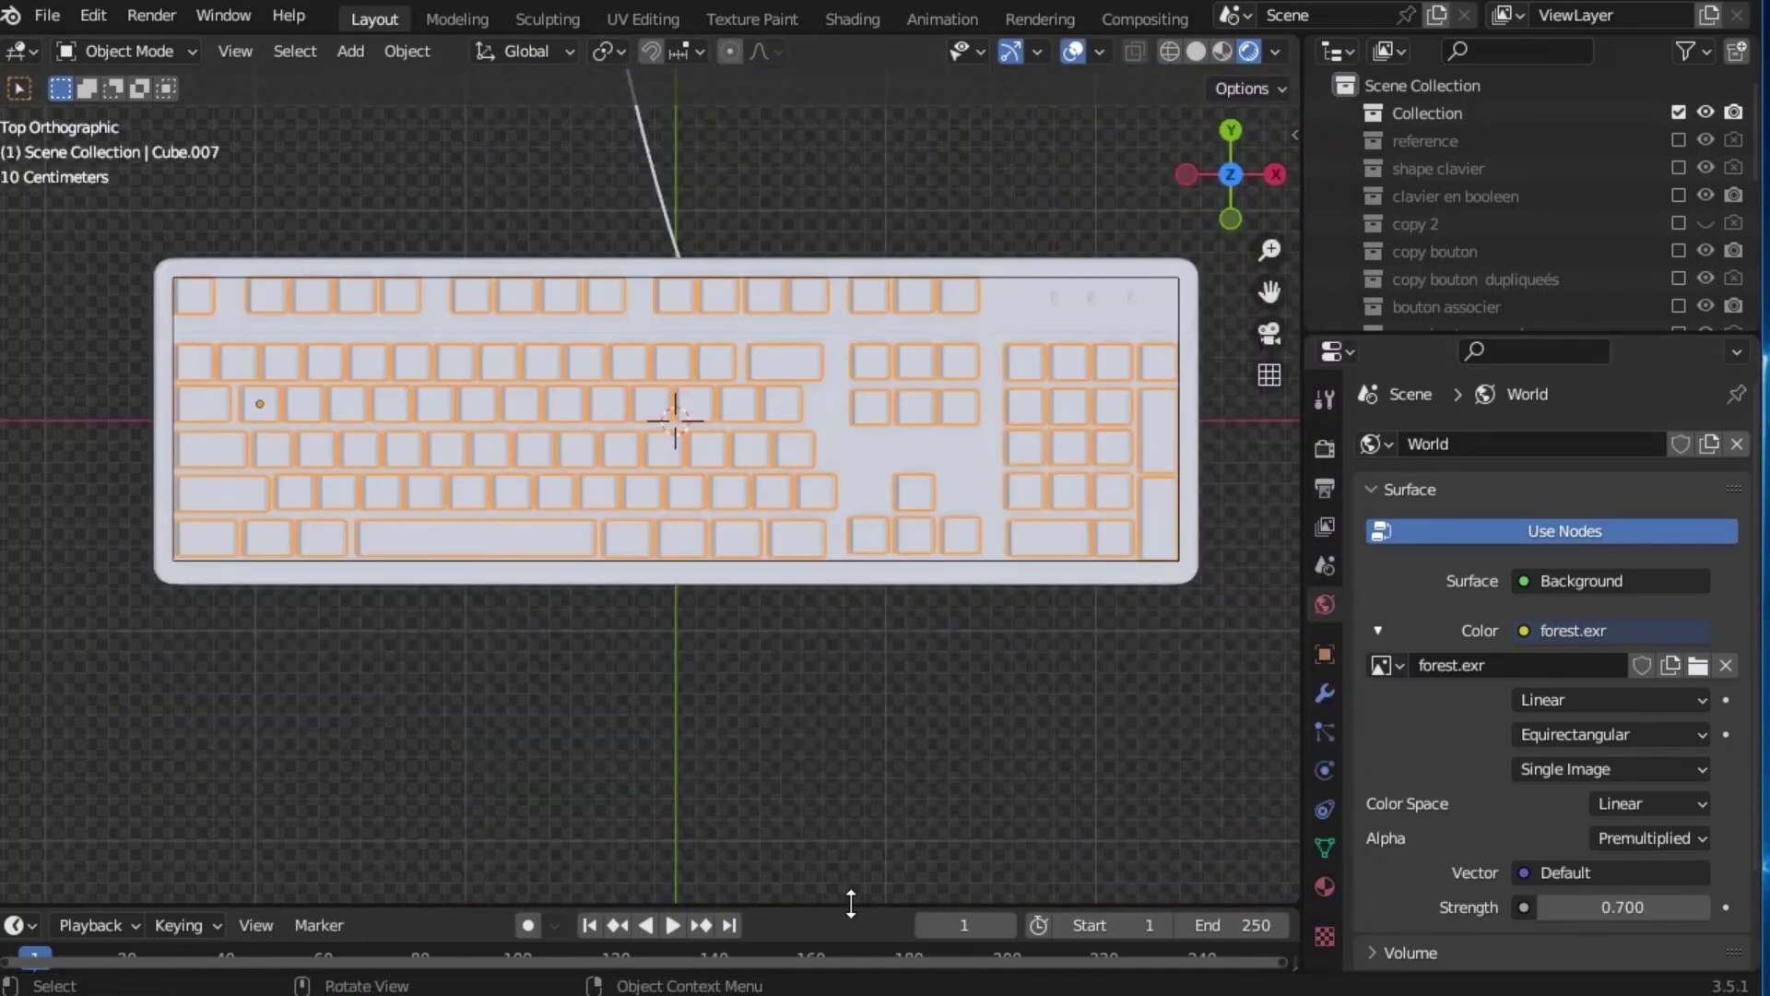
Split the viewport, make the left side an Image Editor, and load the keyboard reference image
right_click(851, 902)
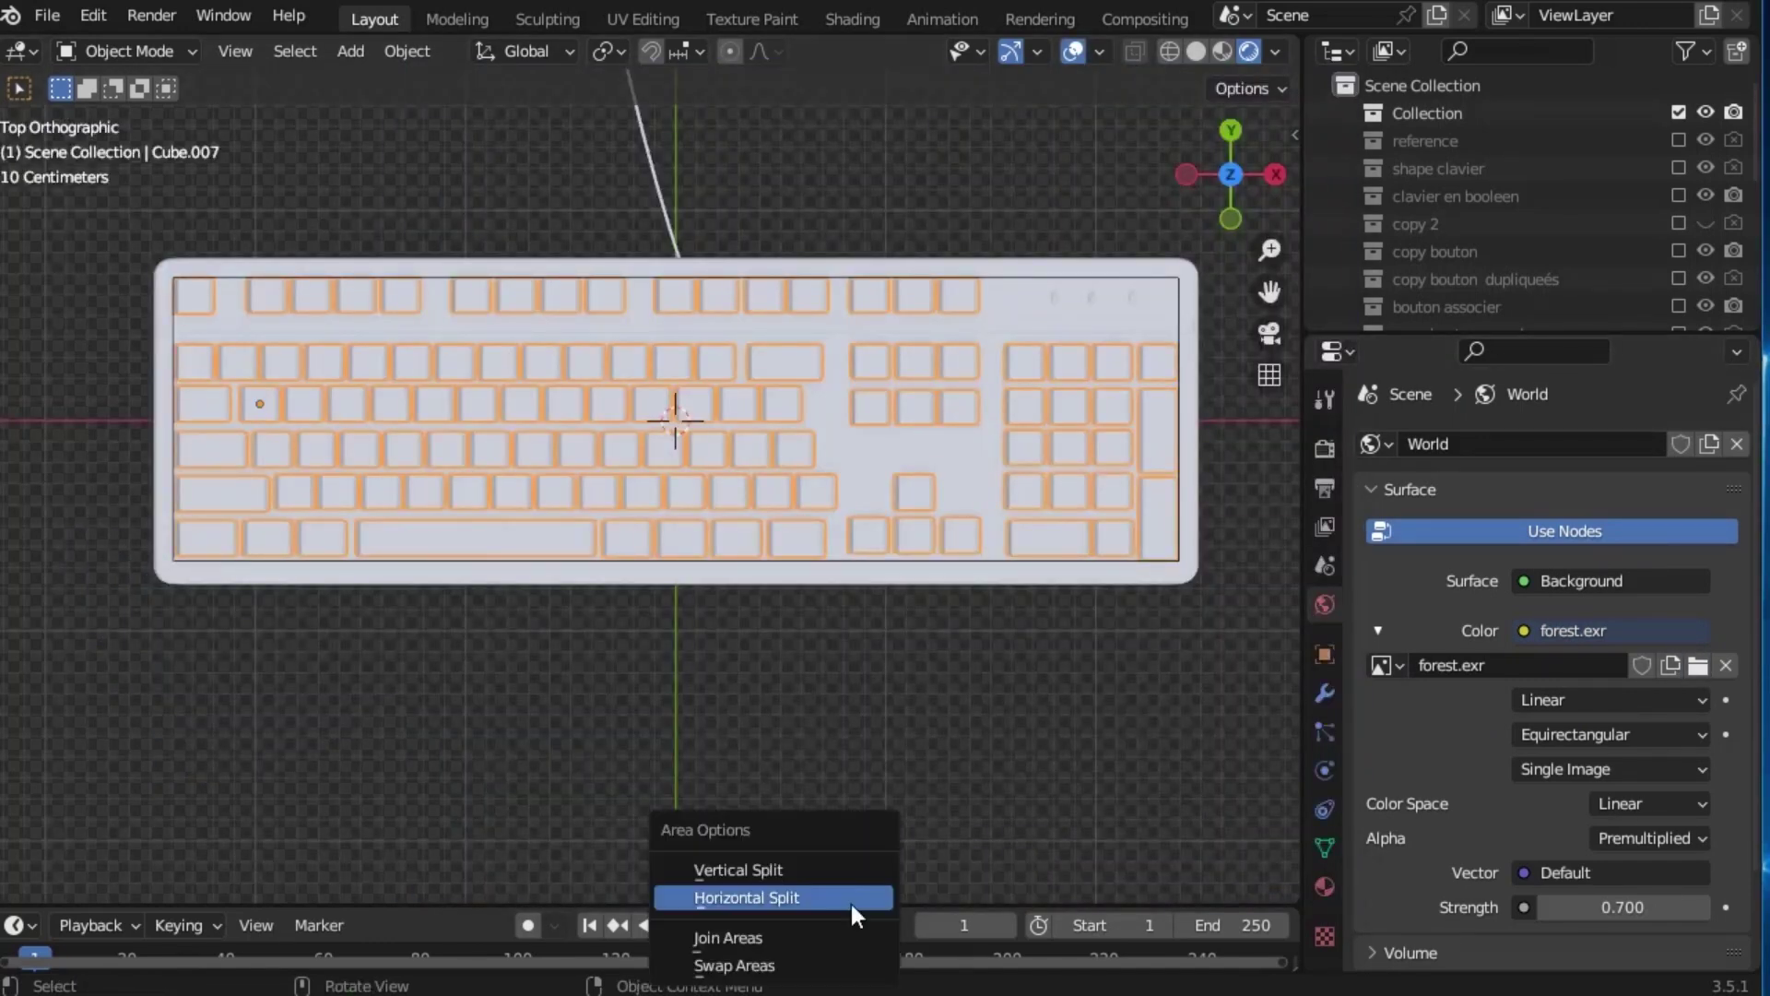
click(798, 871)
click(605, 555)
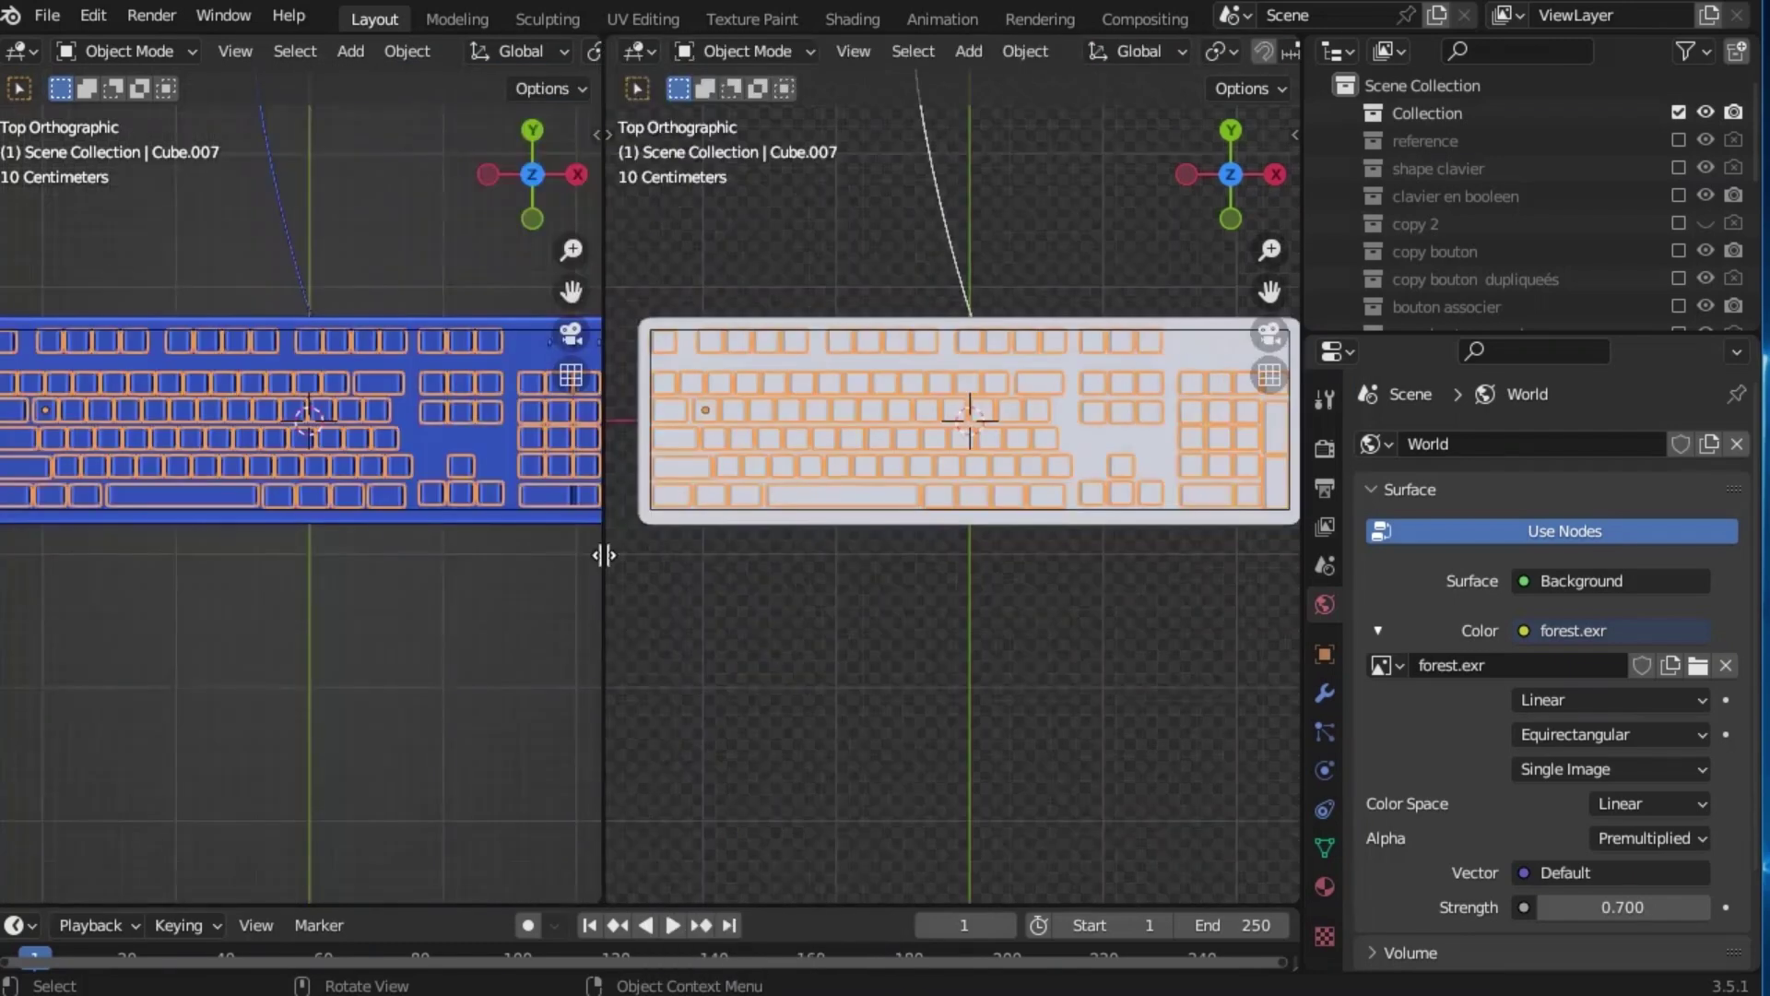
click(22, 51)
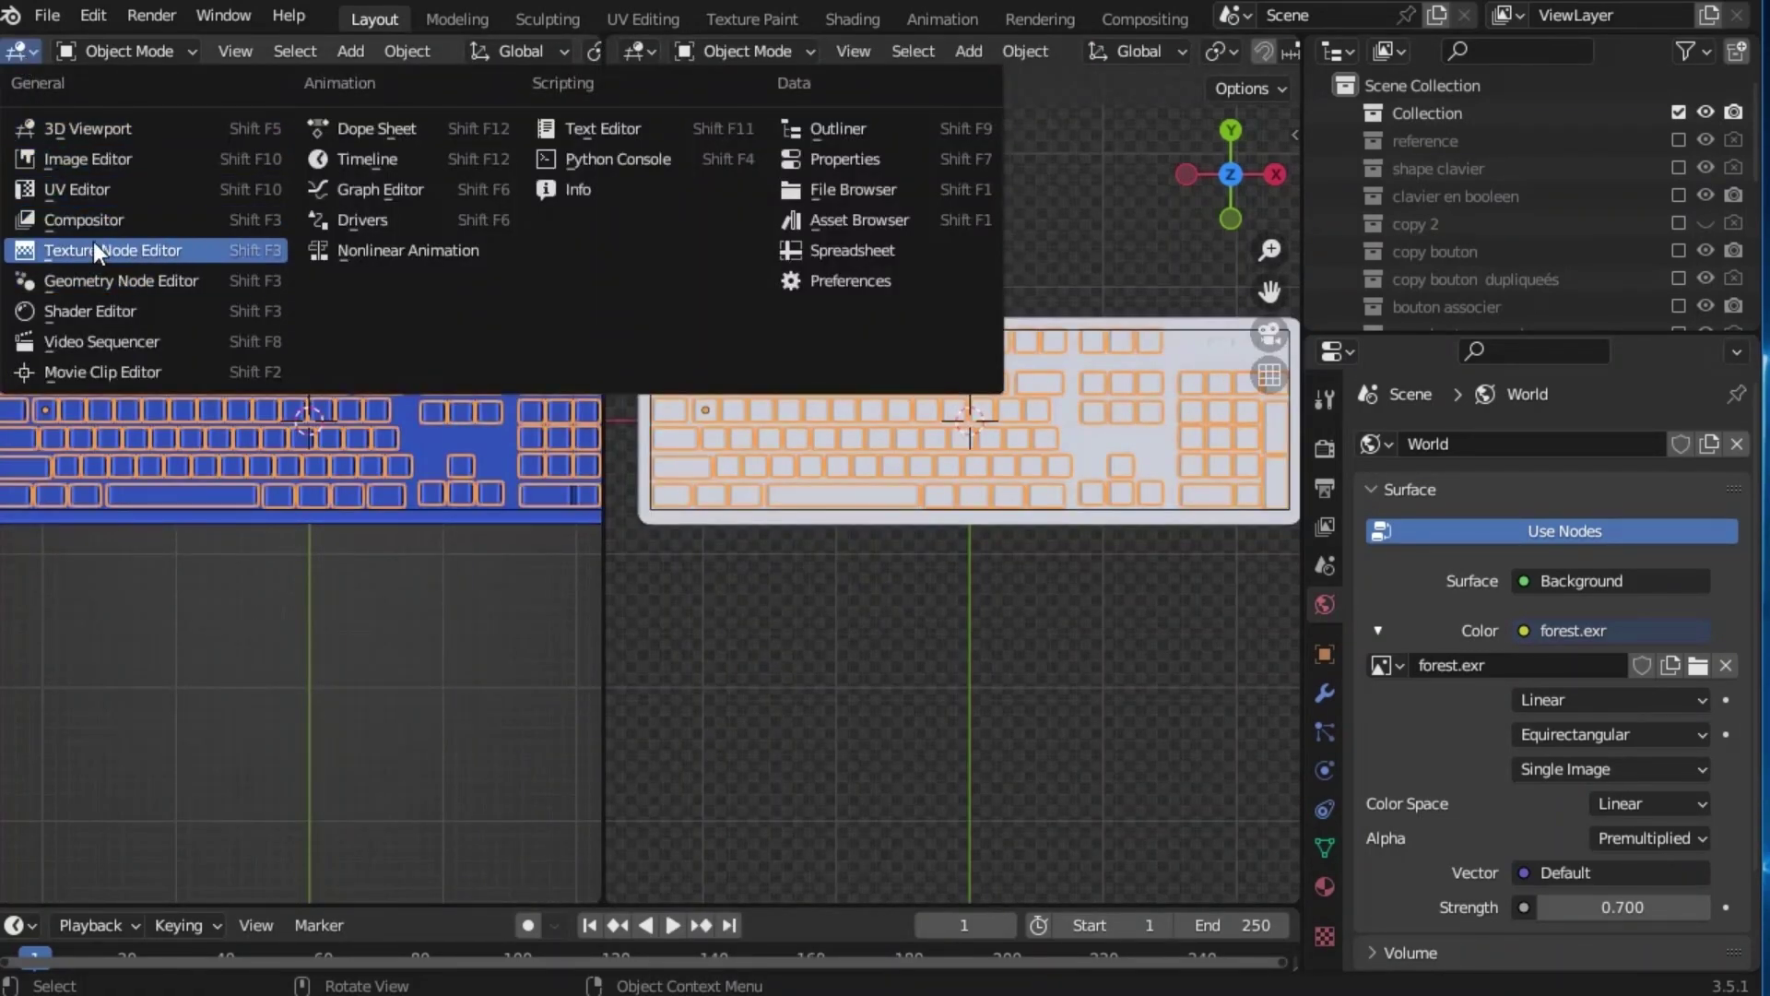
click(88, 192)
click(351, 54)
click(860, 327)
double_click(859, 329)
Give keycaps a new material, project UVs from view, and use keyboard reference.png as Base Color
click(1575, 616)
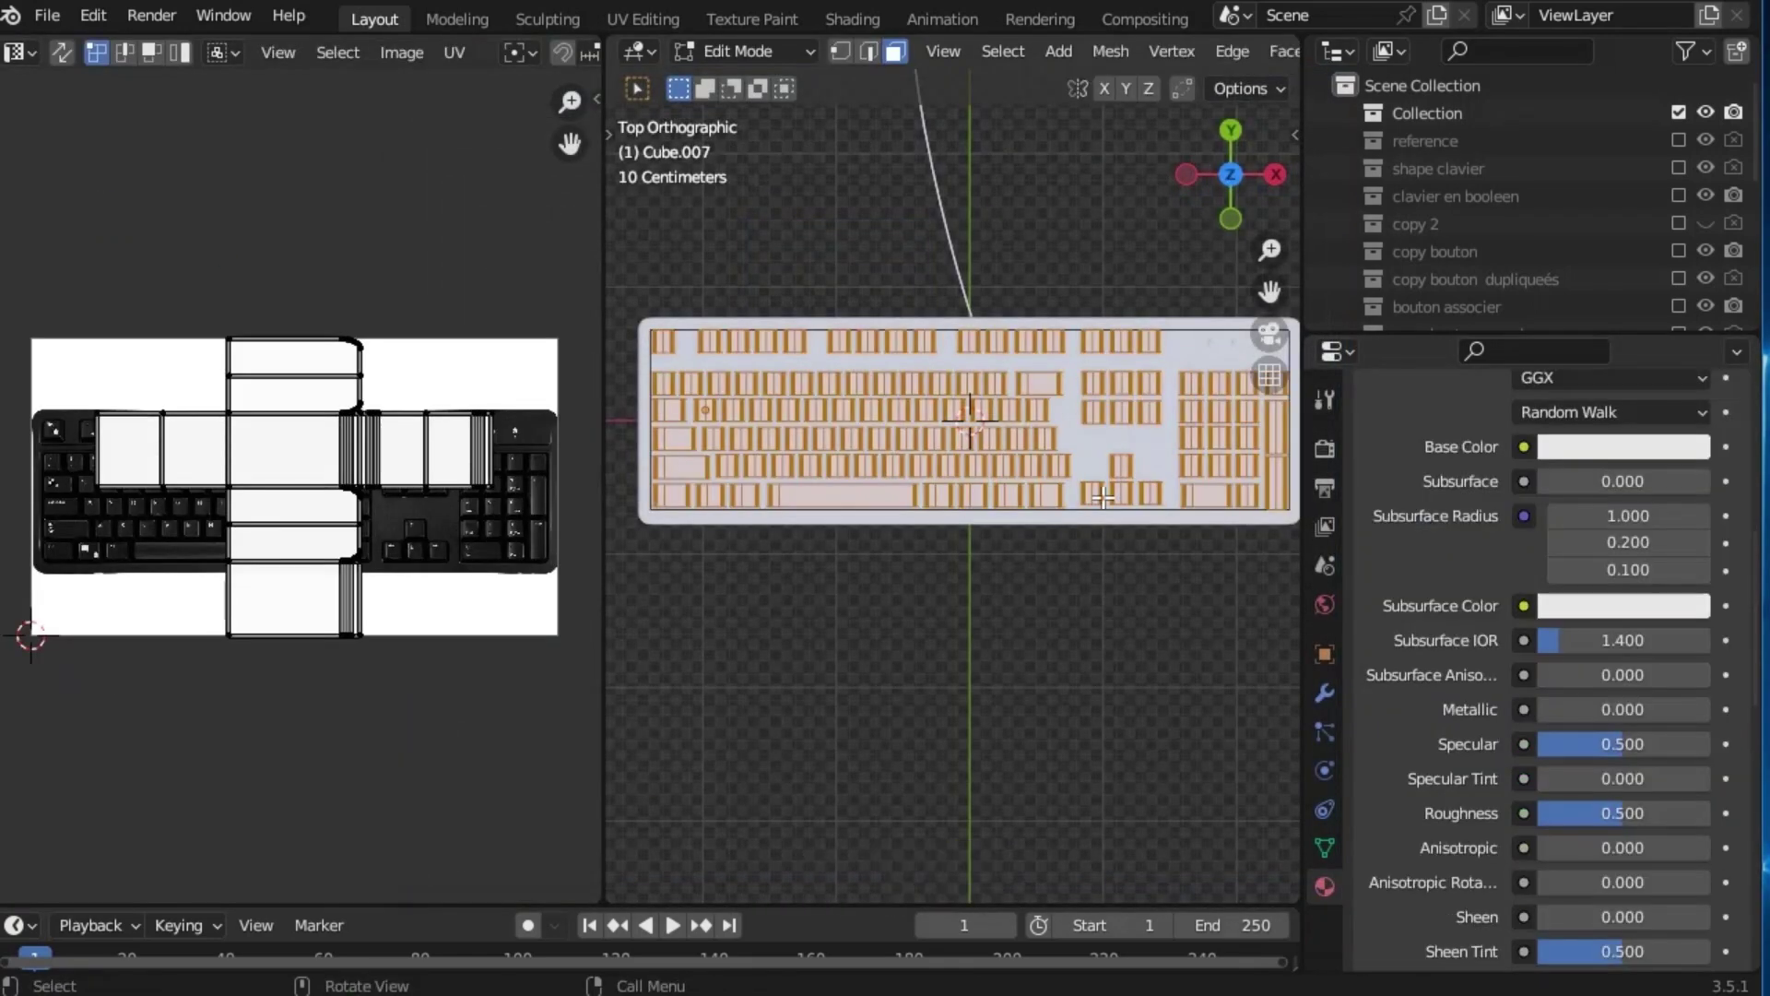
key(u)
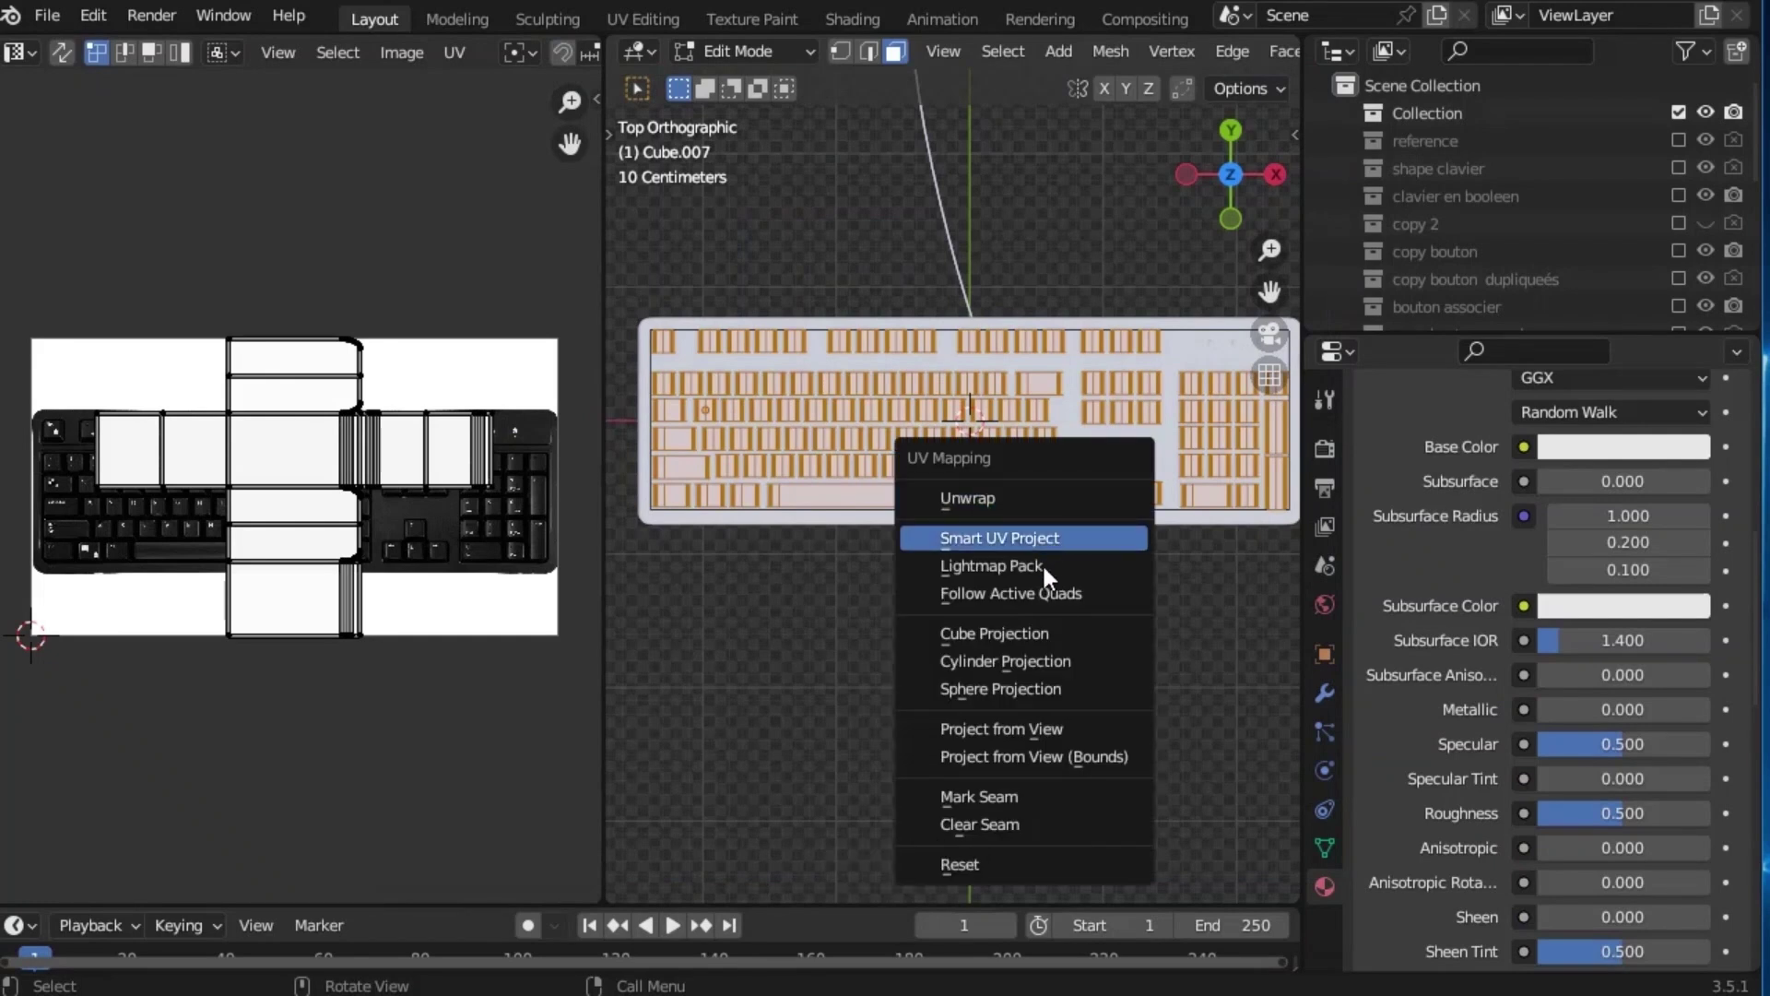
click(1030, 738)
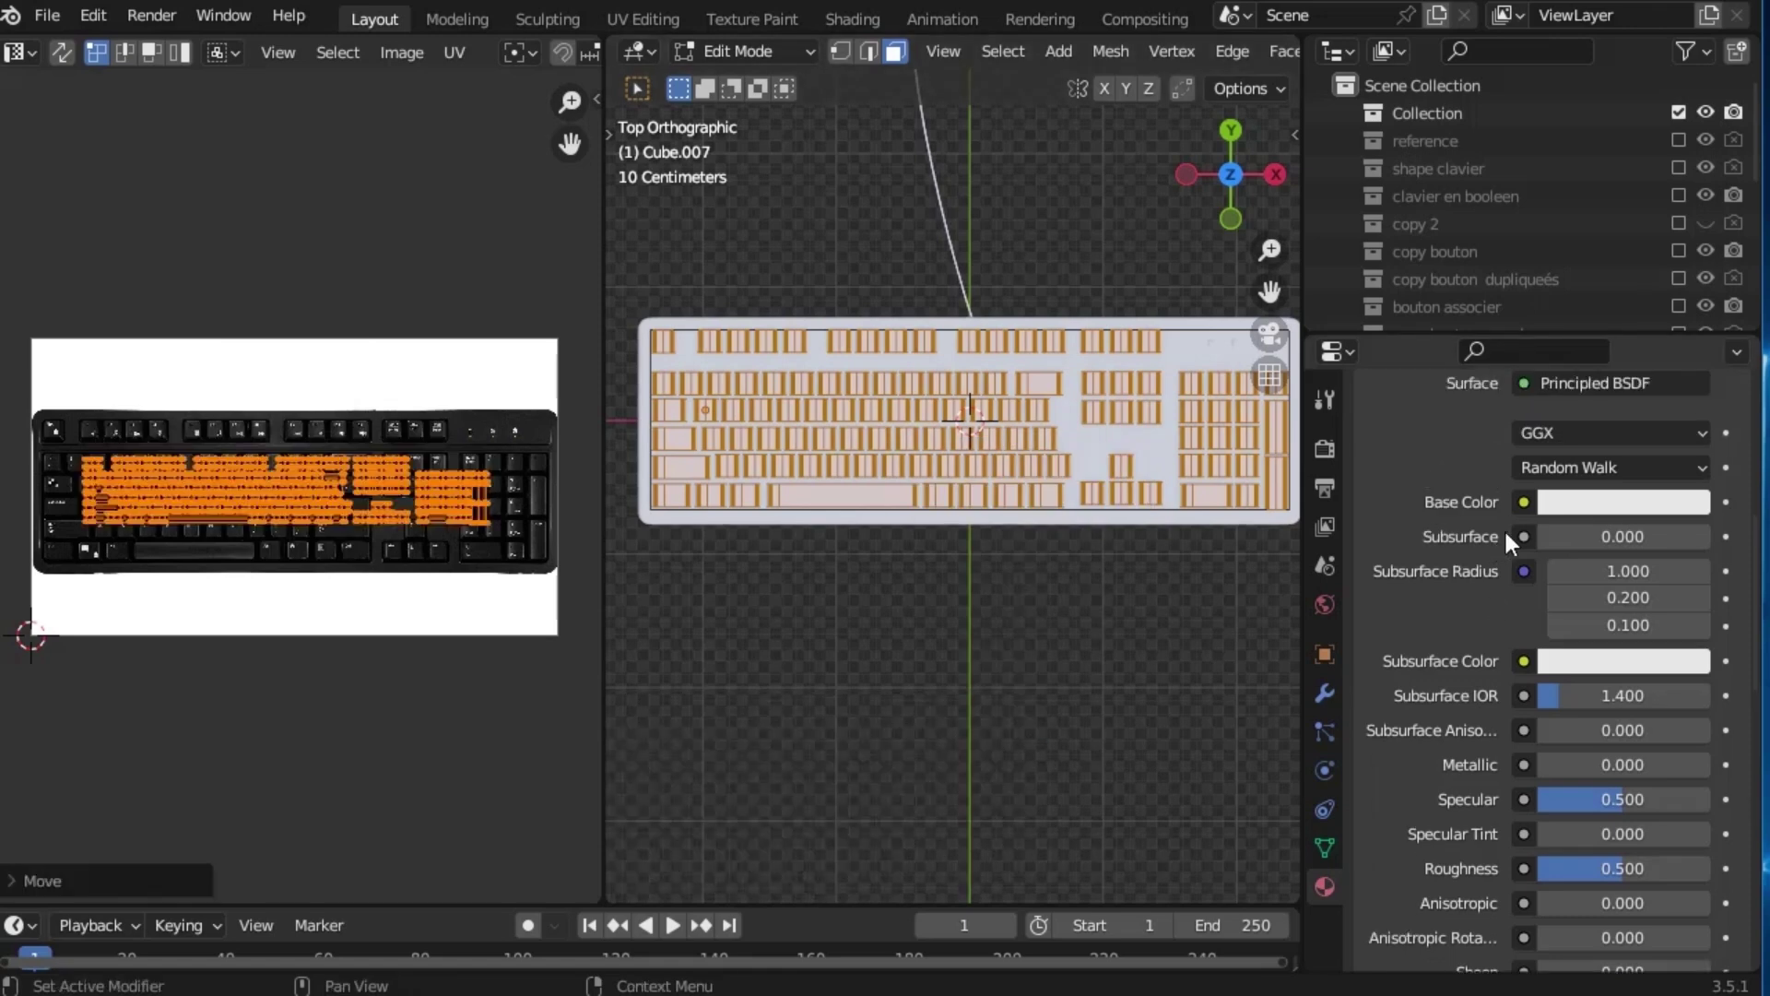
click(1525, 501)
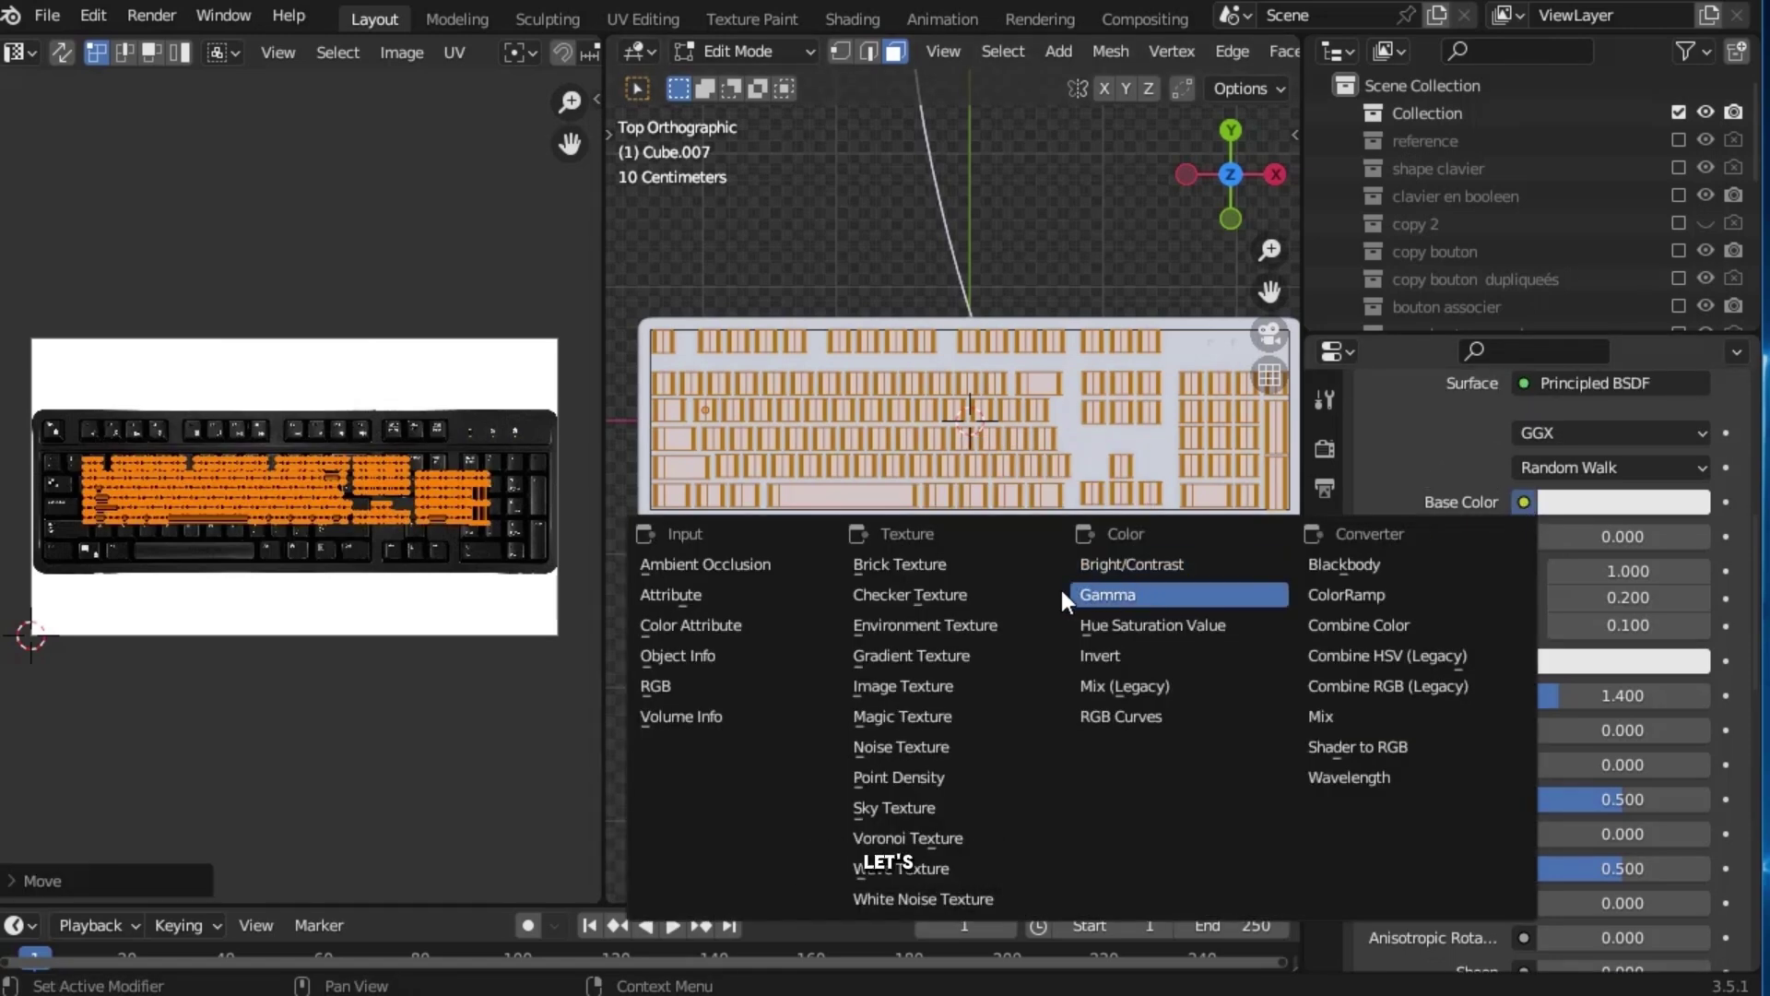
click(920, 687)
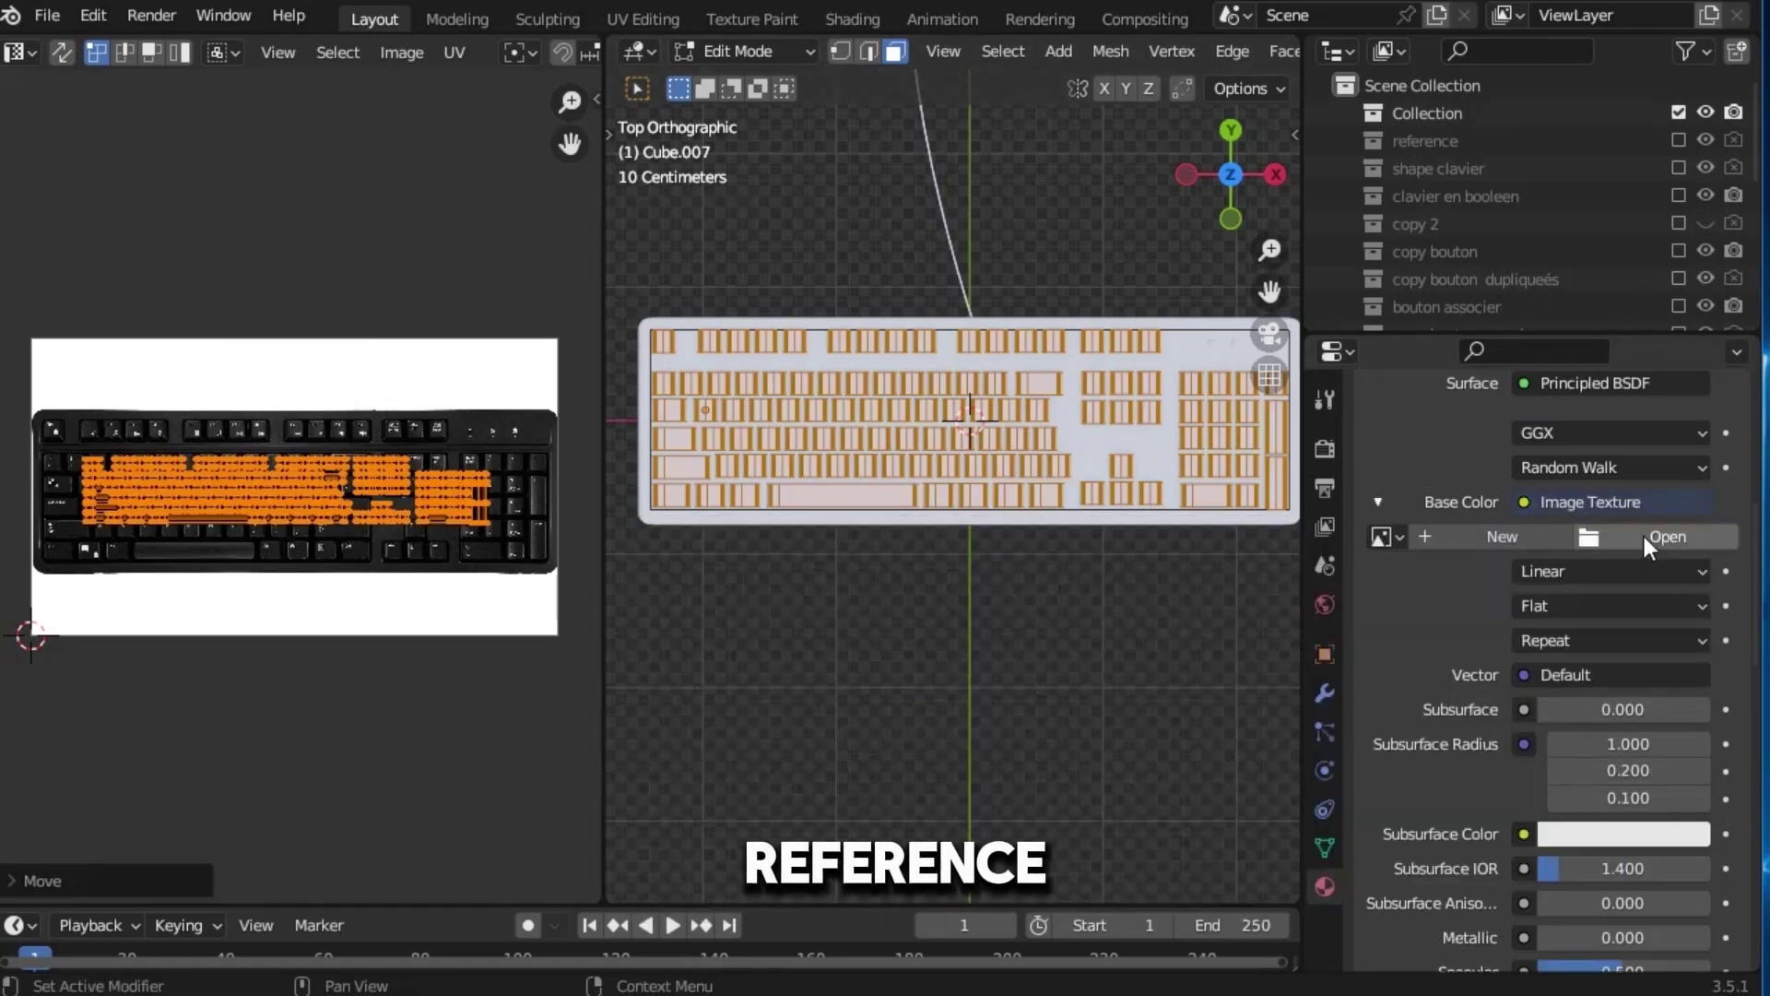
click(1645, 535)
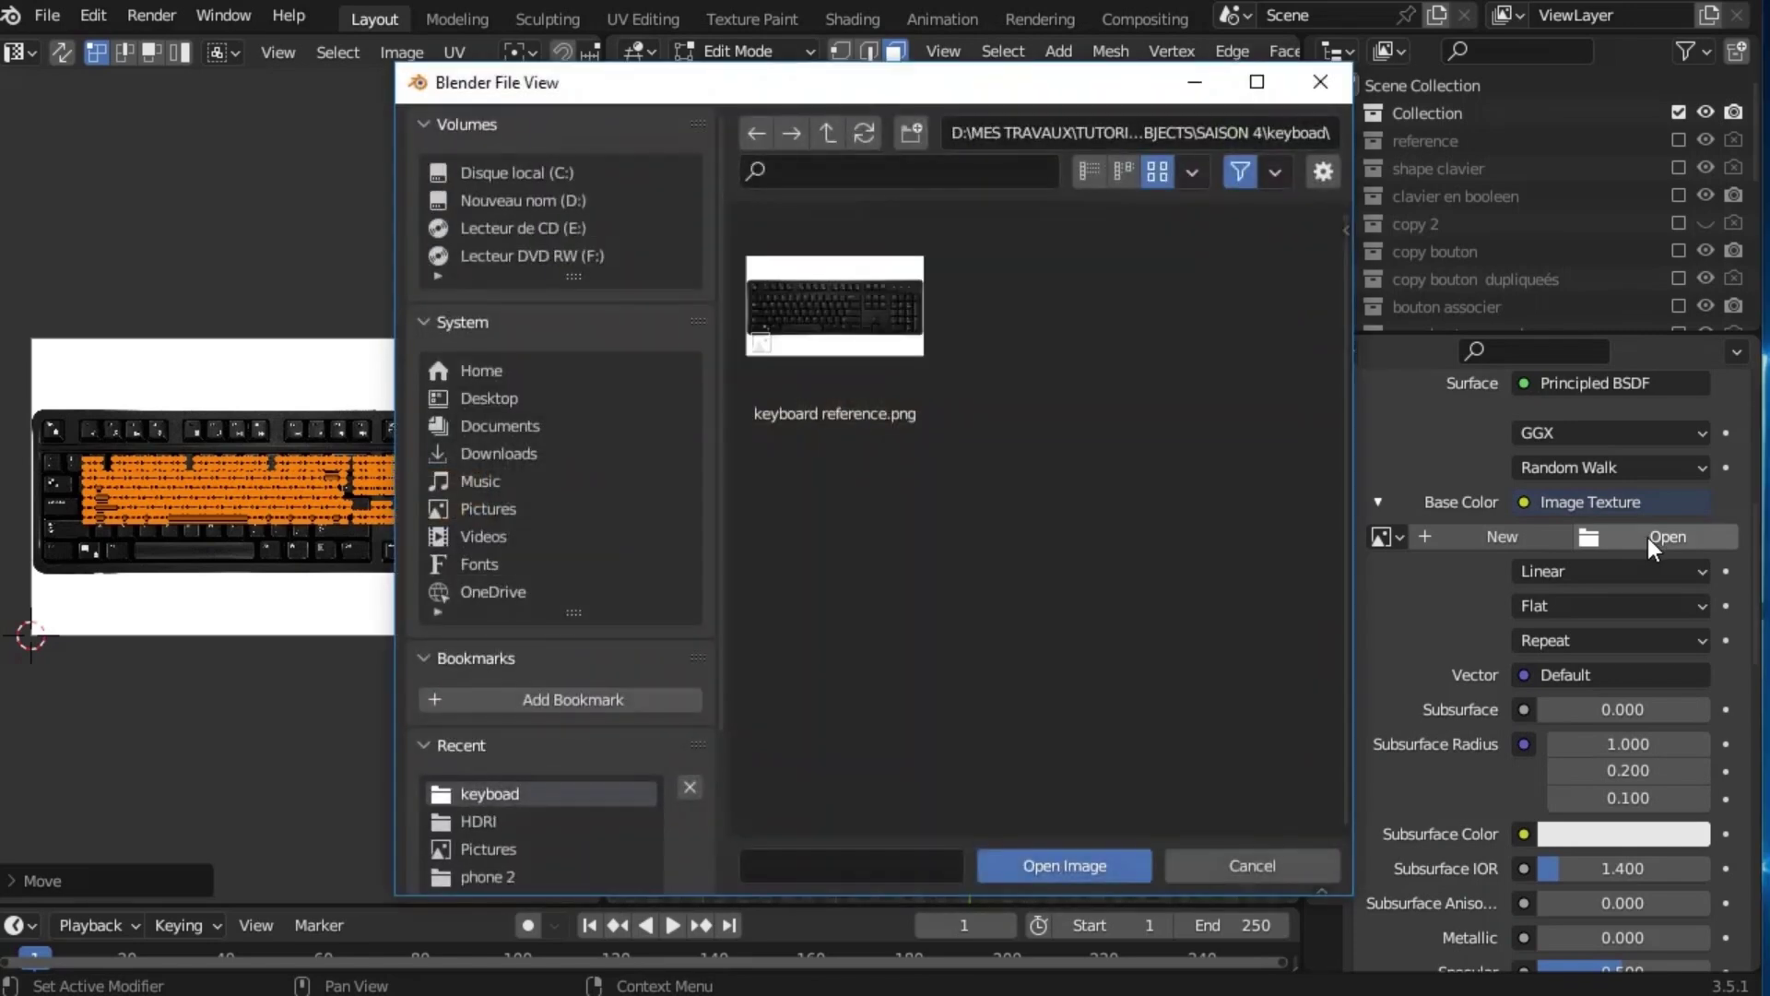
double_click(834, 295)
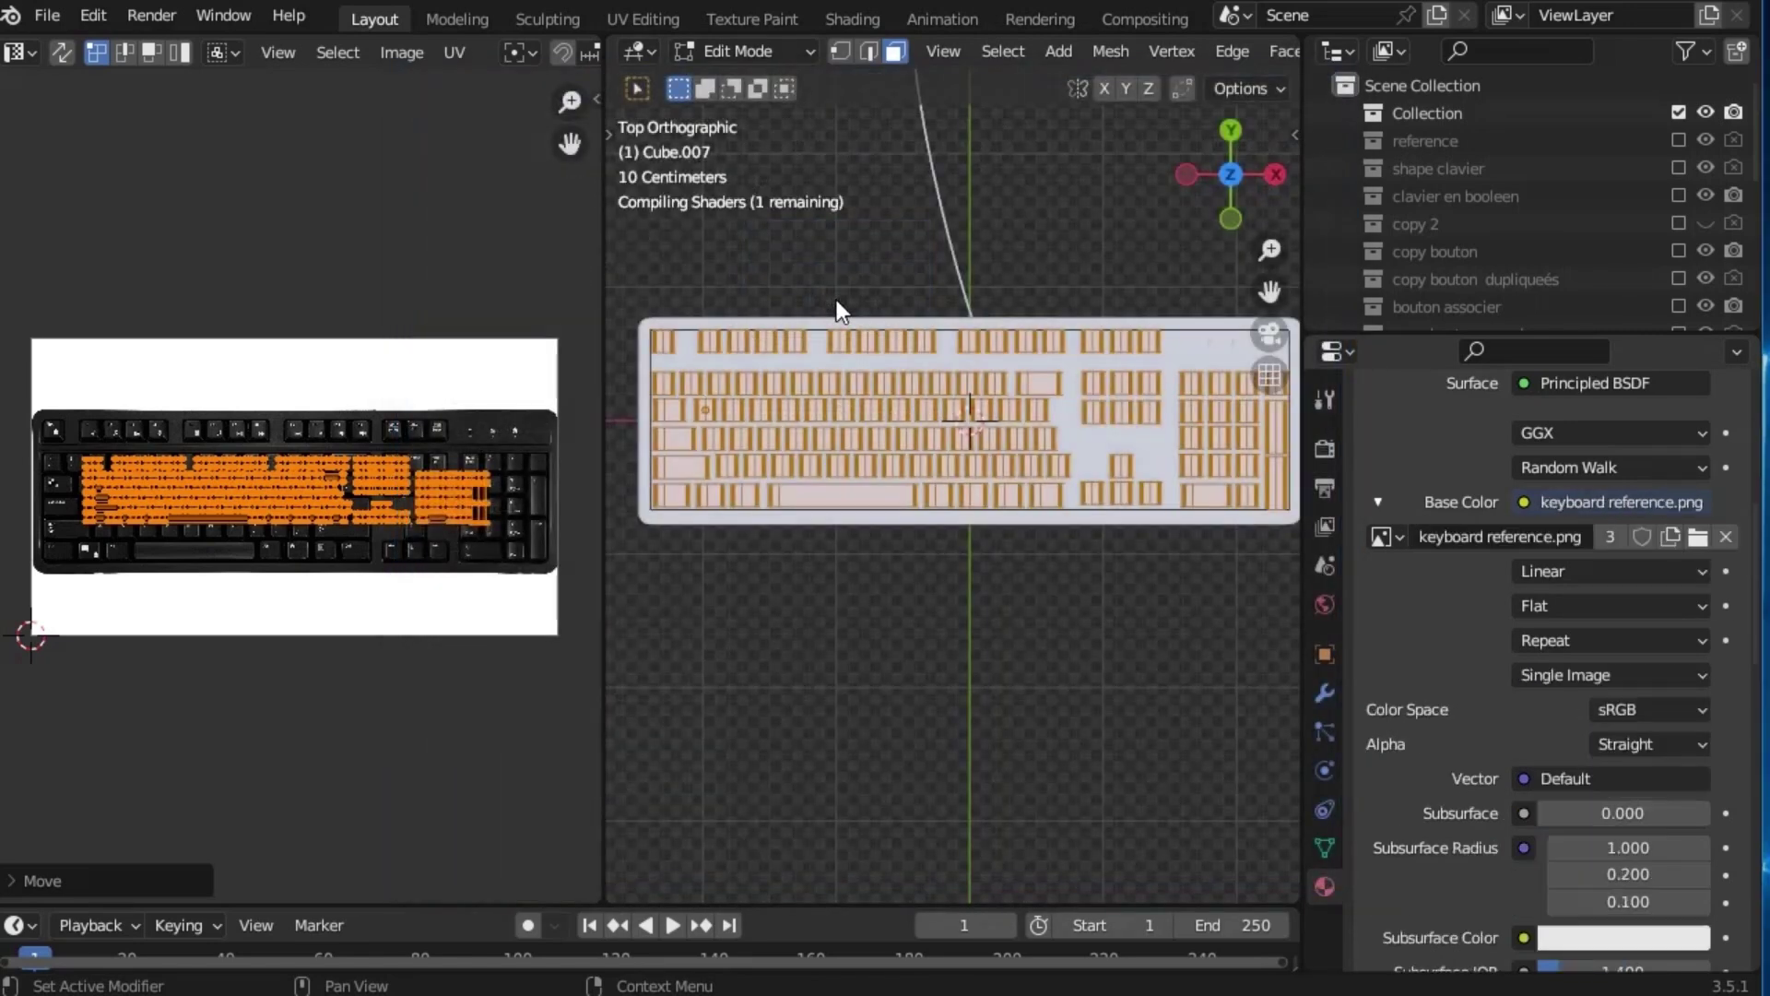
key(s)
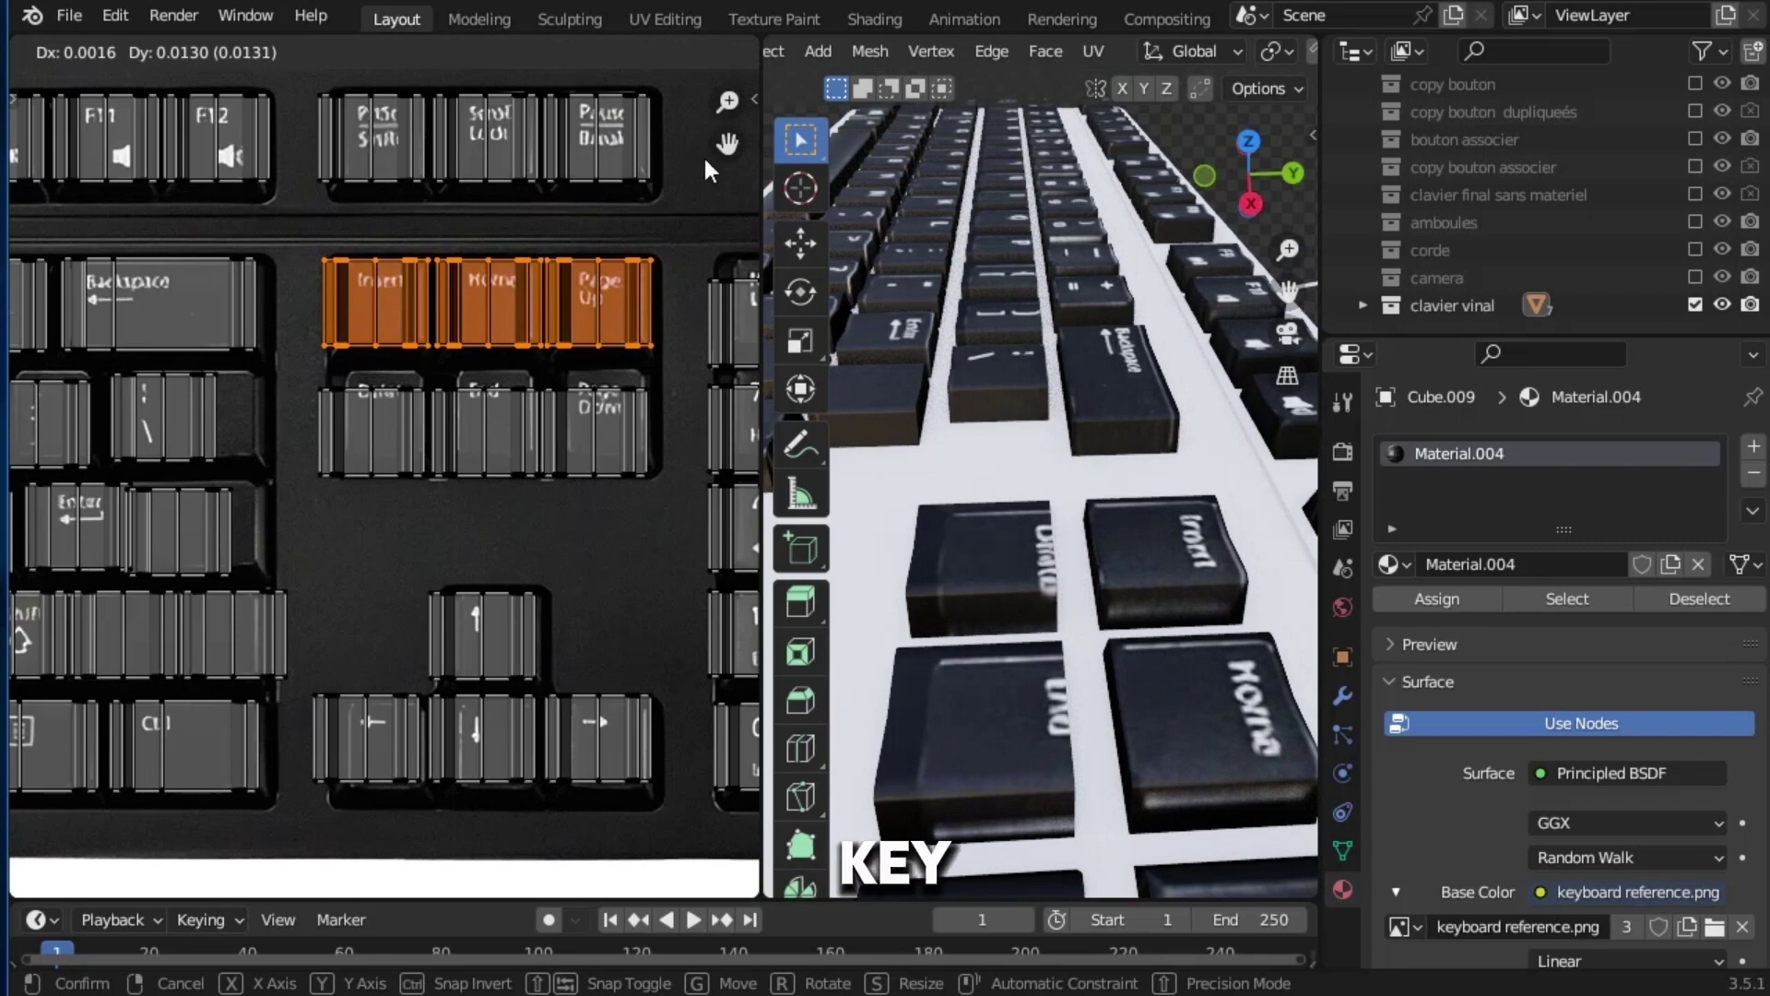
Confirm the keycap UV placement and lower the keycap material's roughness
click(706, 156)
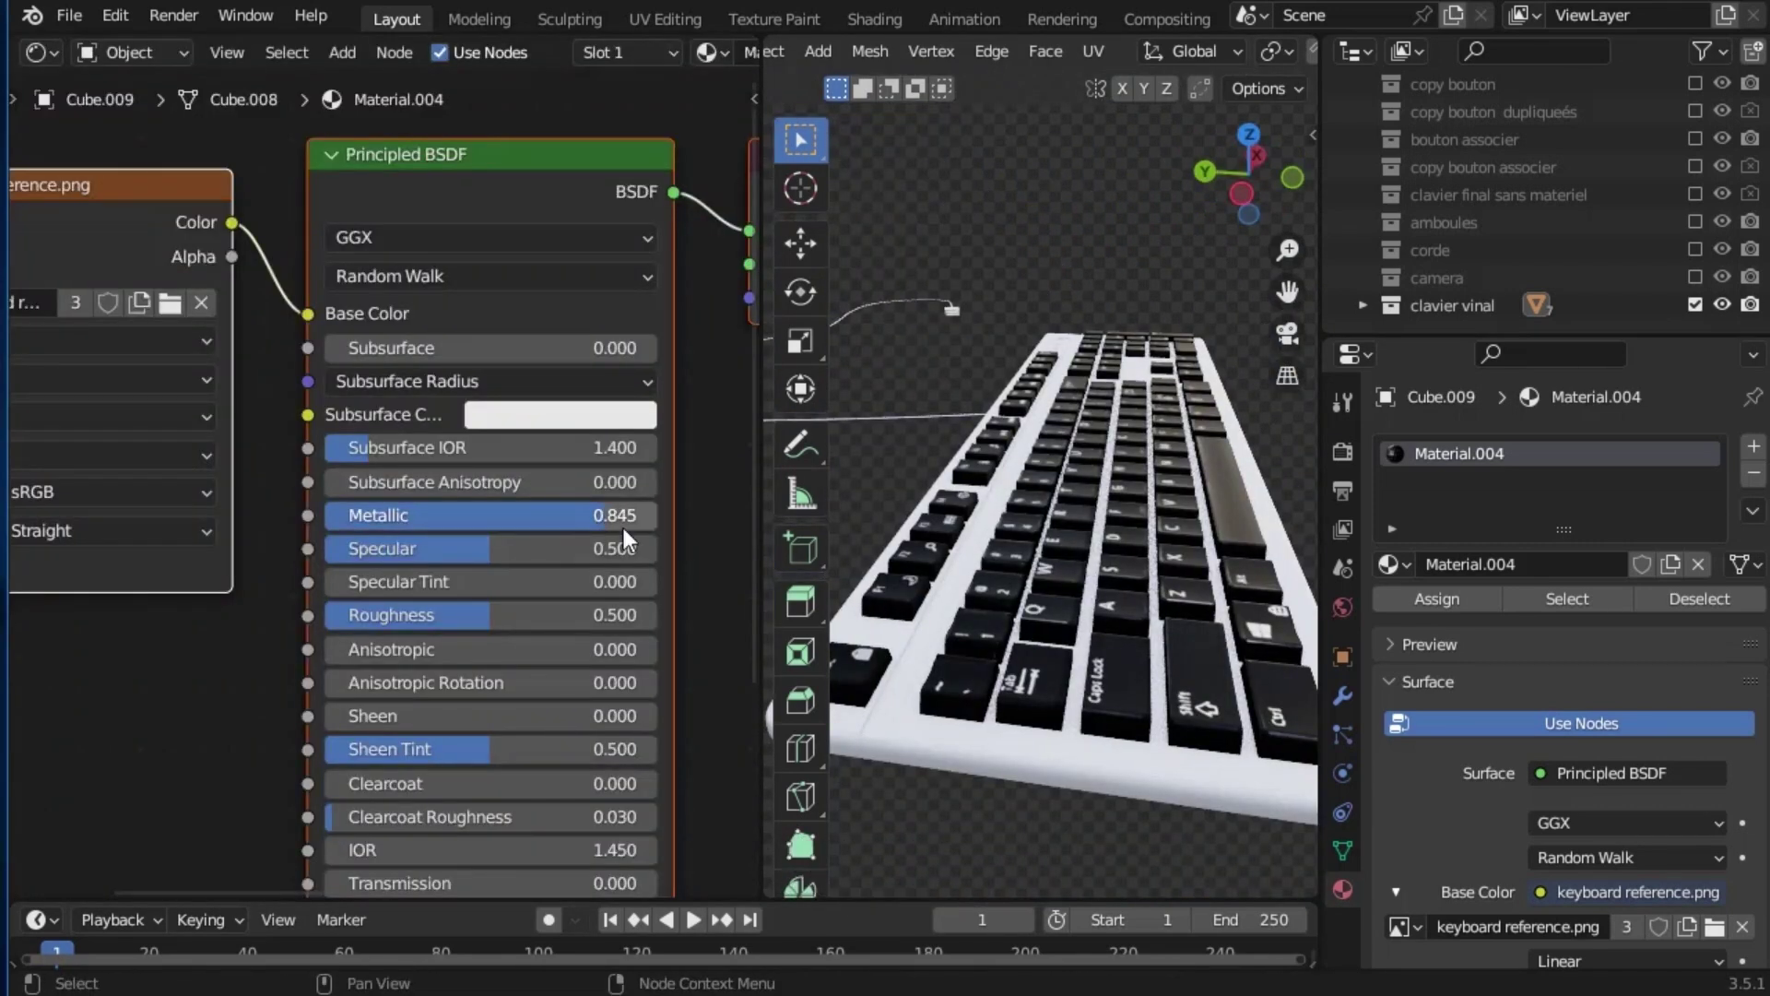
middle_drag(1087, 623, 1135, 609)
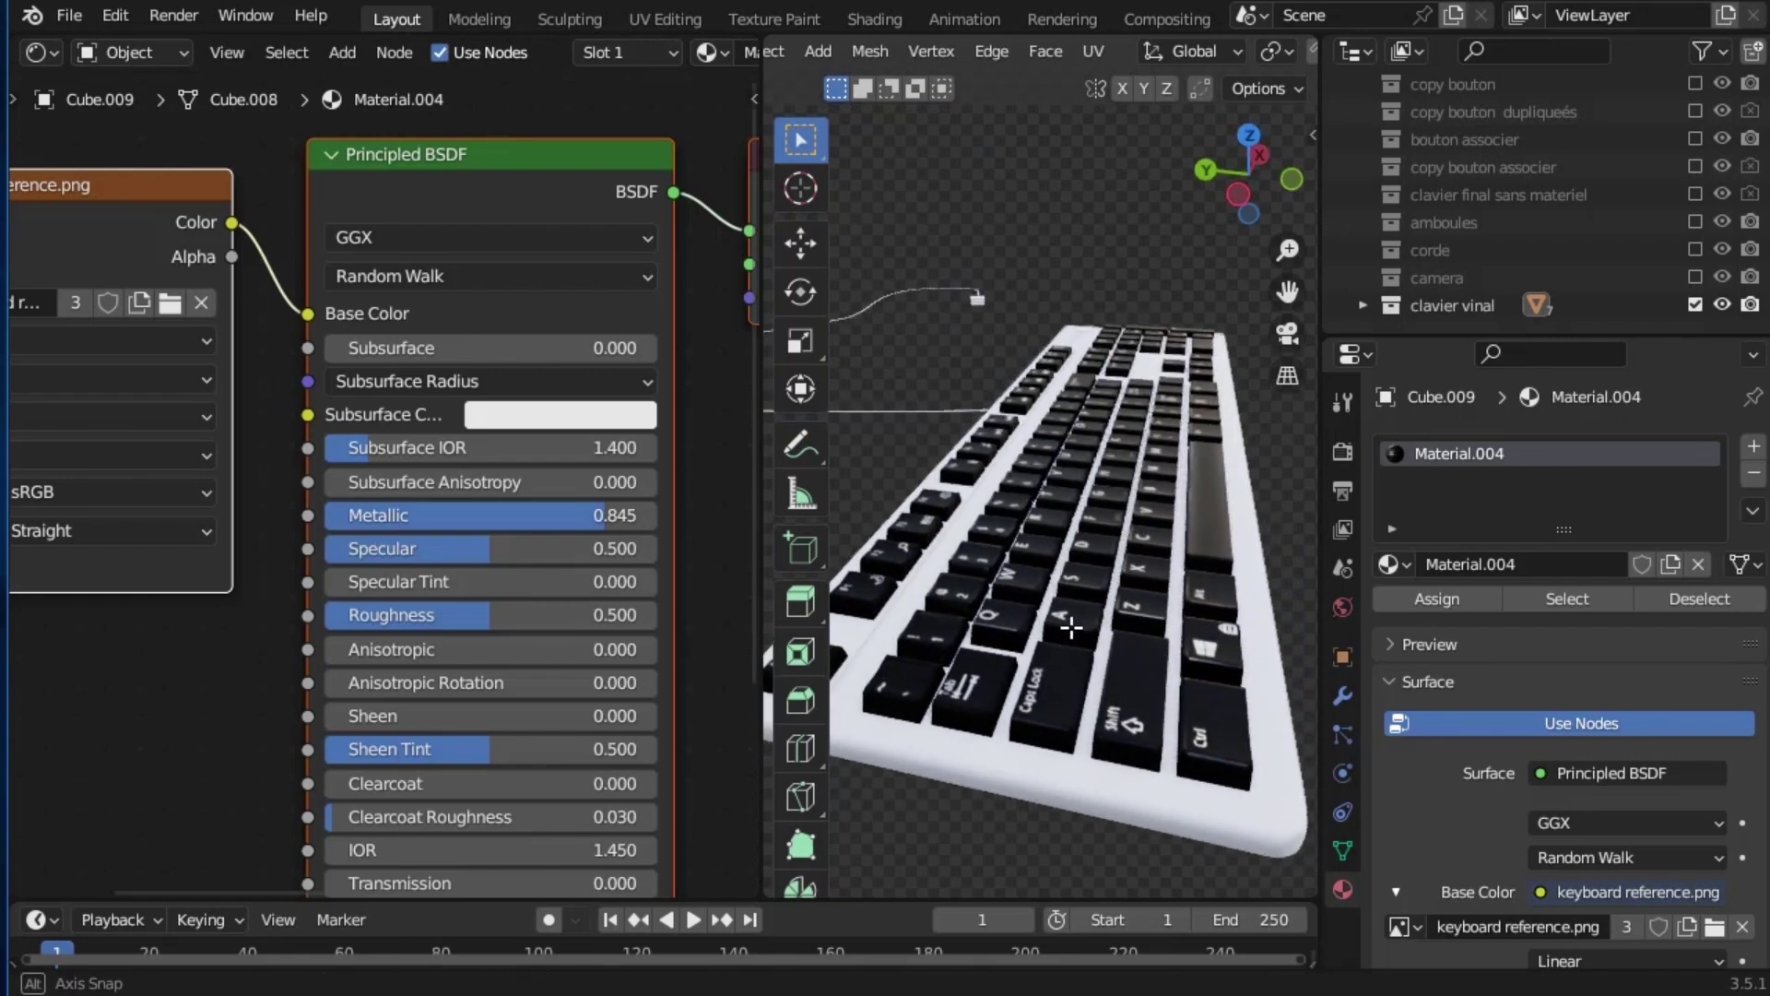
drag(553, 614, 406, 616)
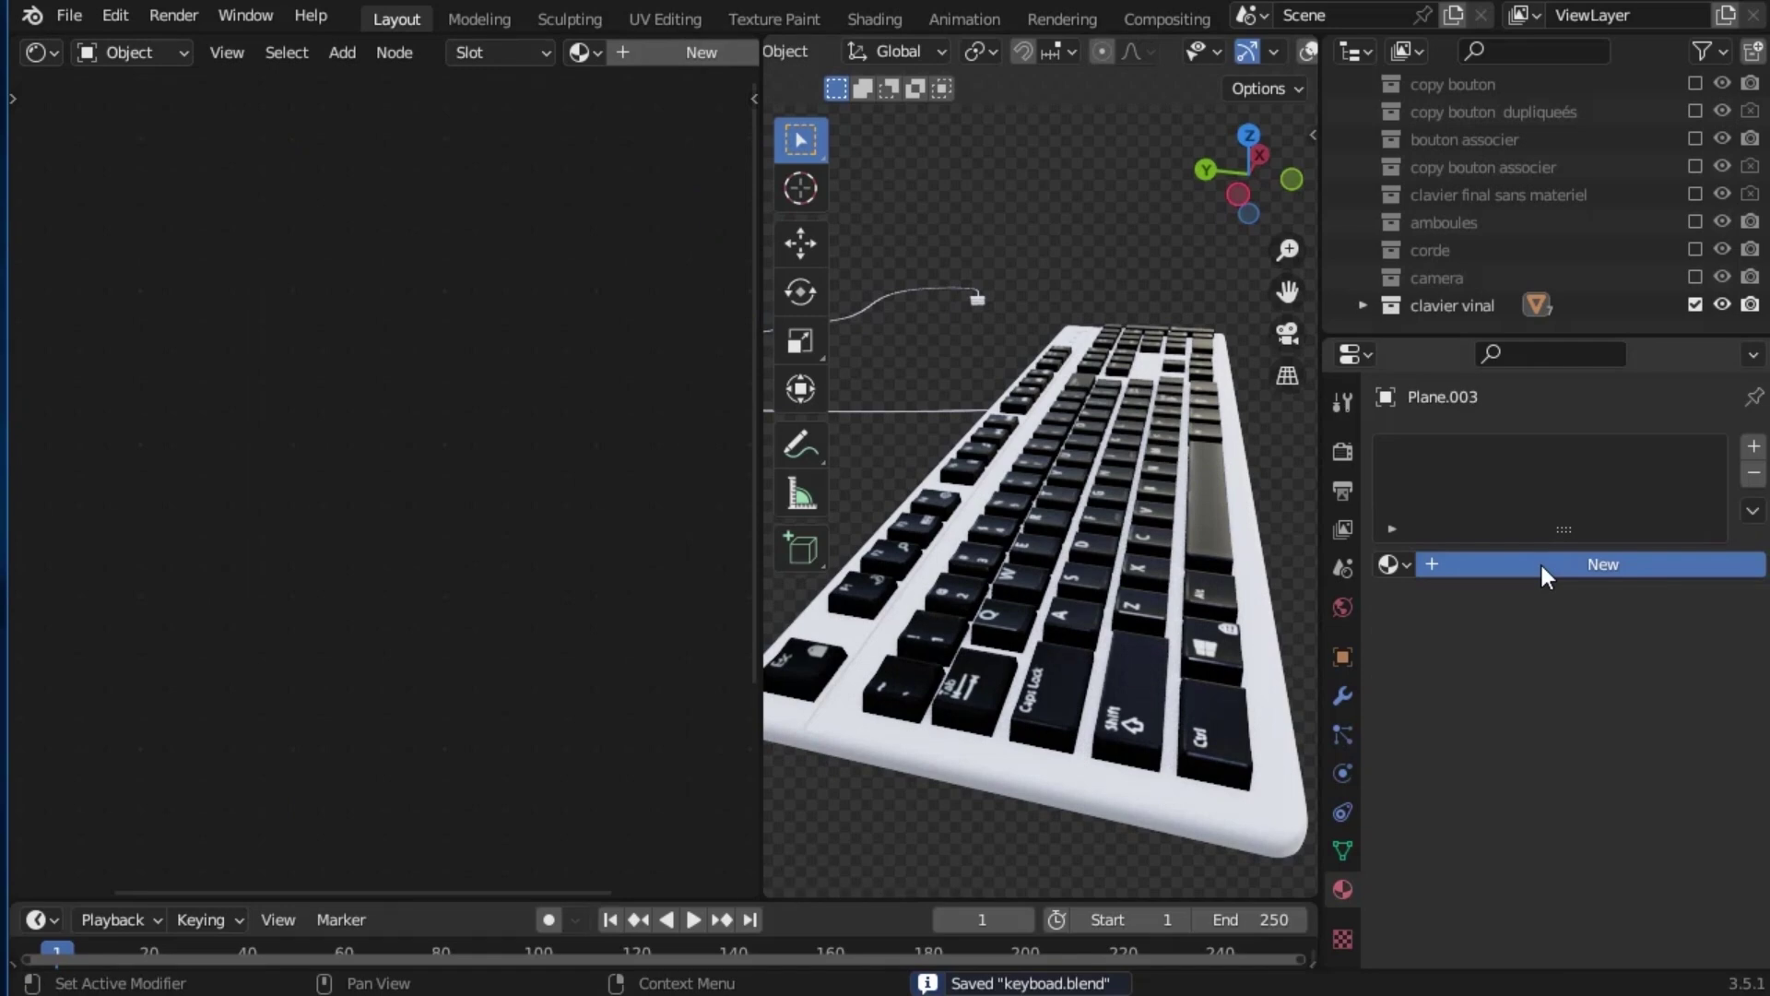
Give the keyboard base a near-black material with metallic 0.34 and roughness 0.6
click(1543, 565)
click(560, 313)
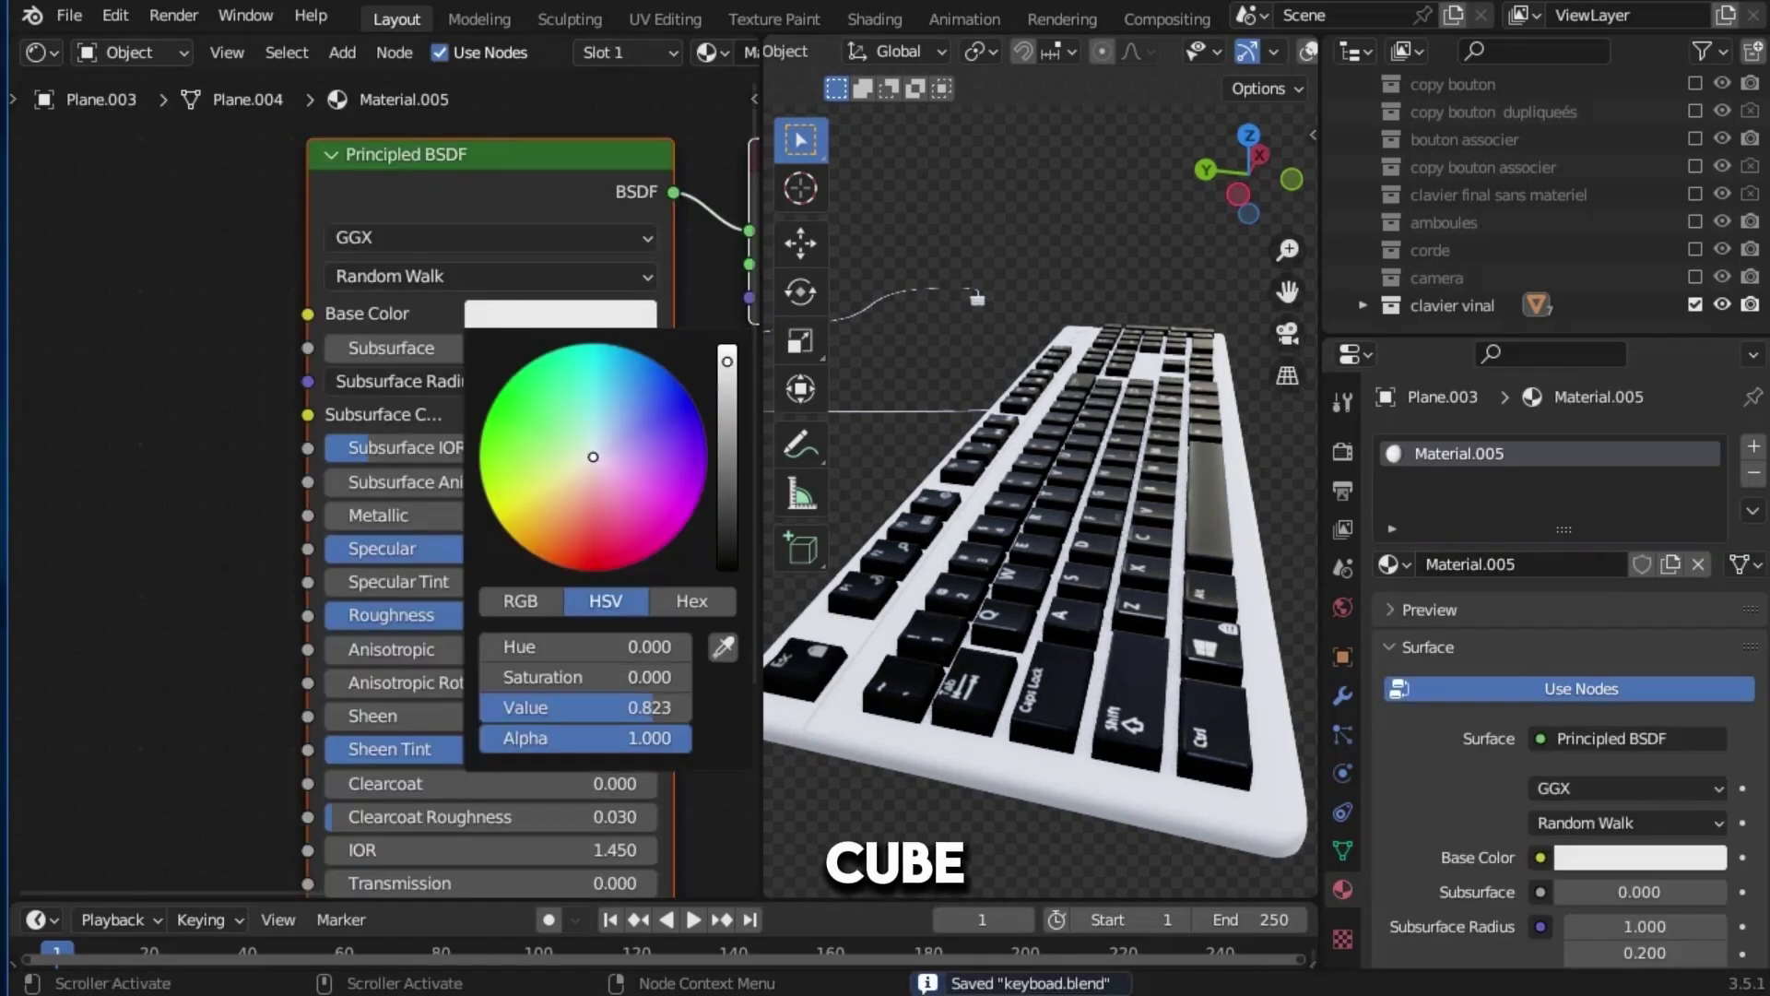
drag(728, 360, 727, 540)
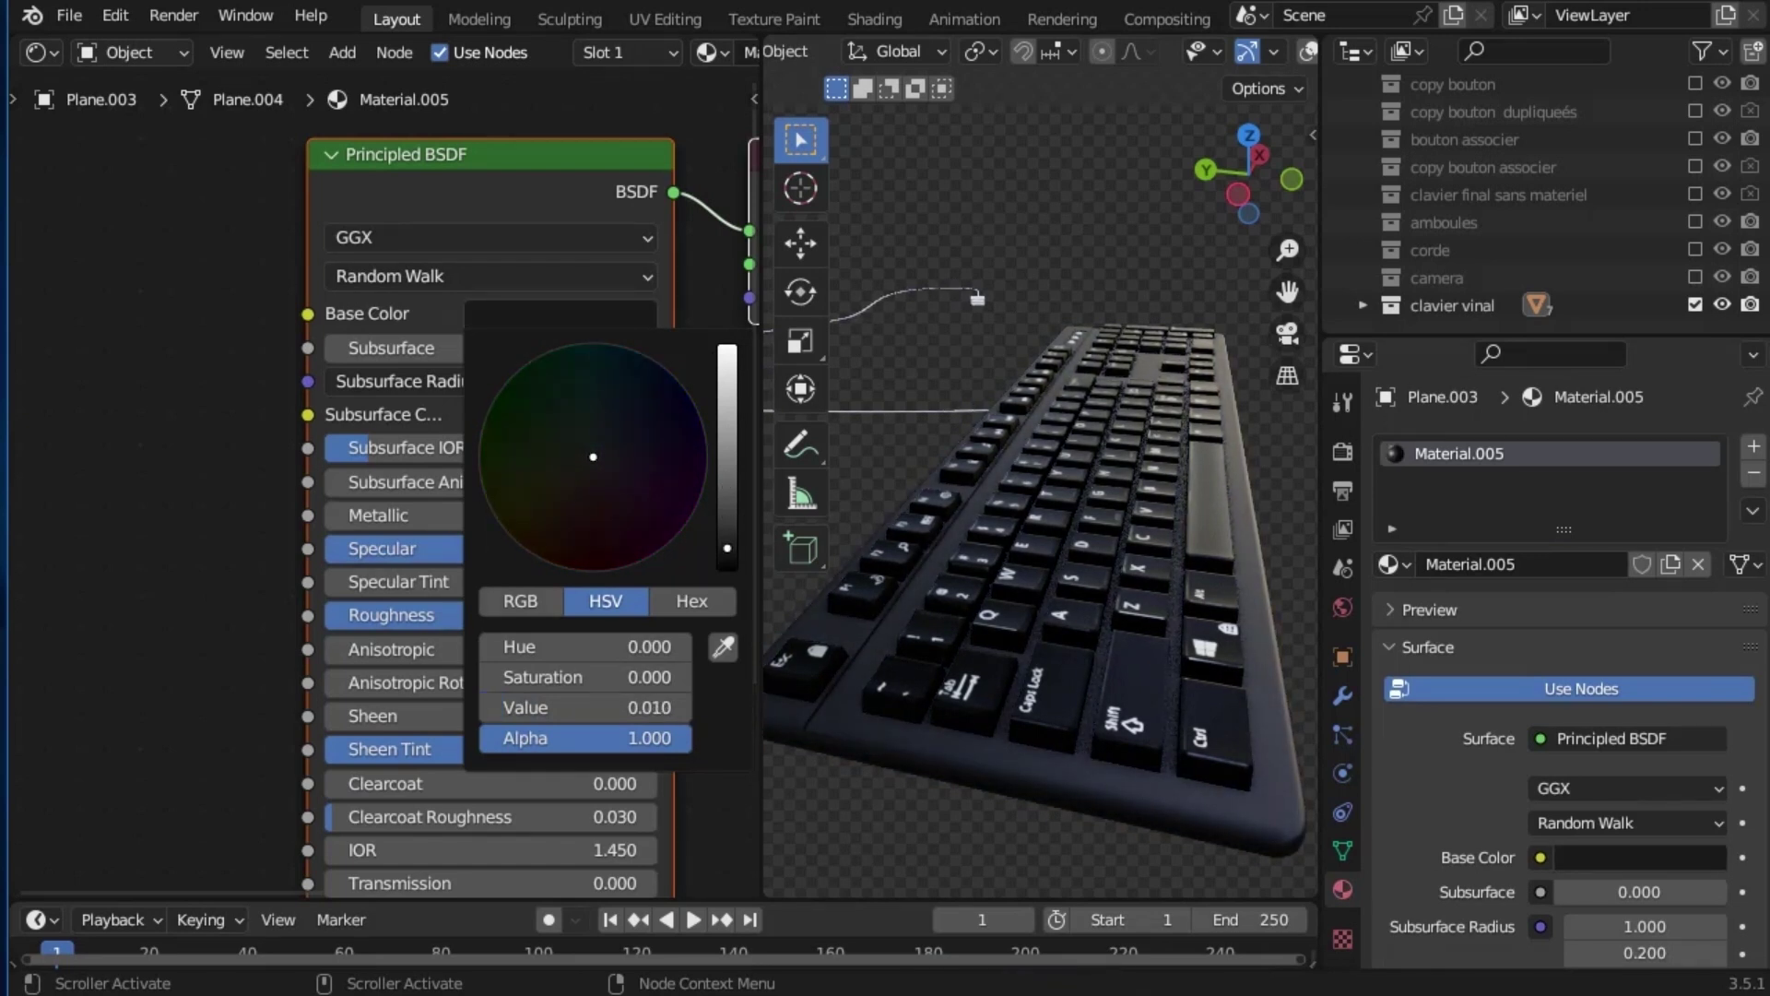
drag(497, 514, 581, 514)
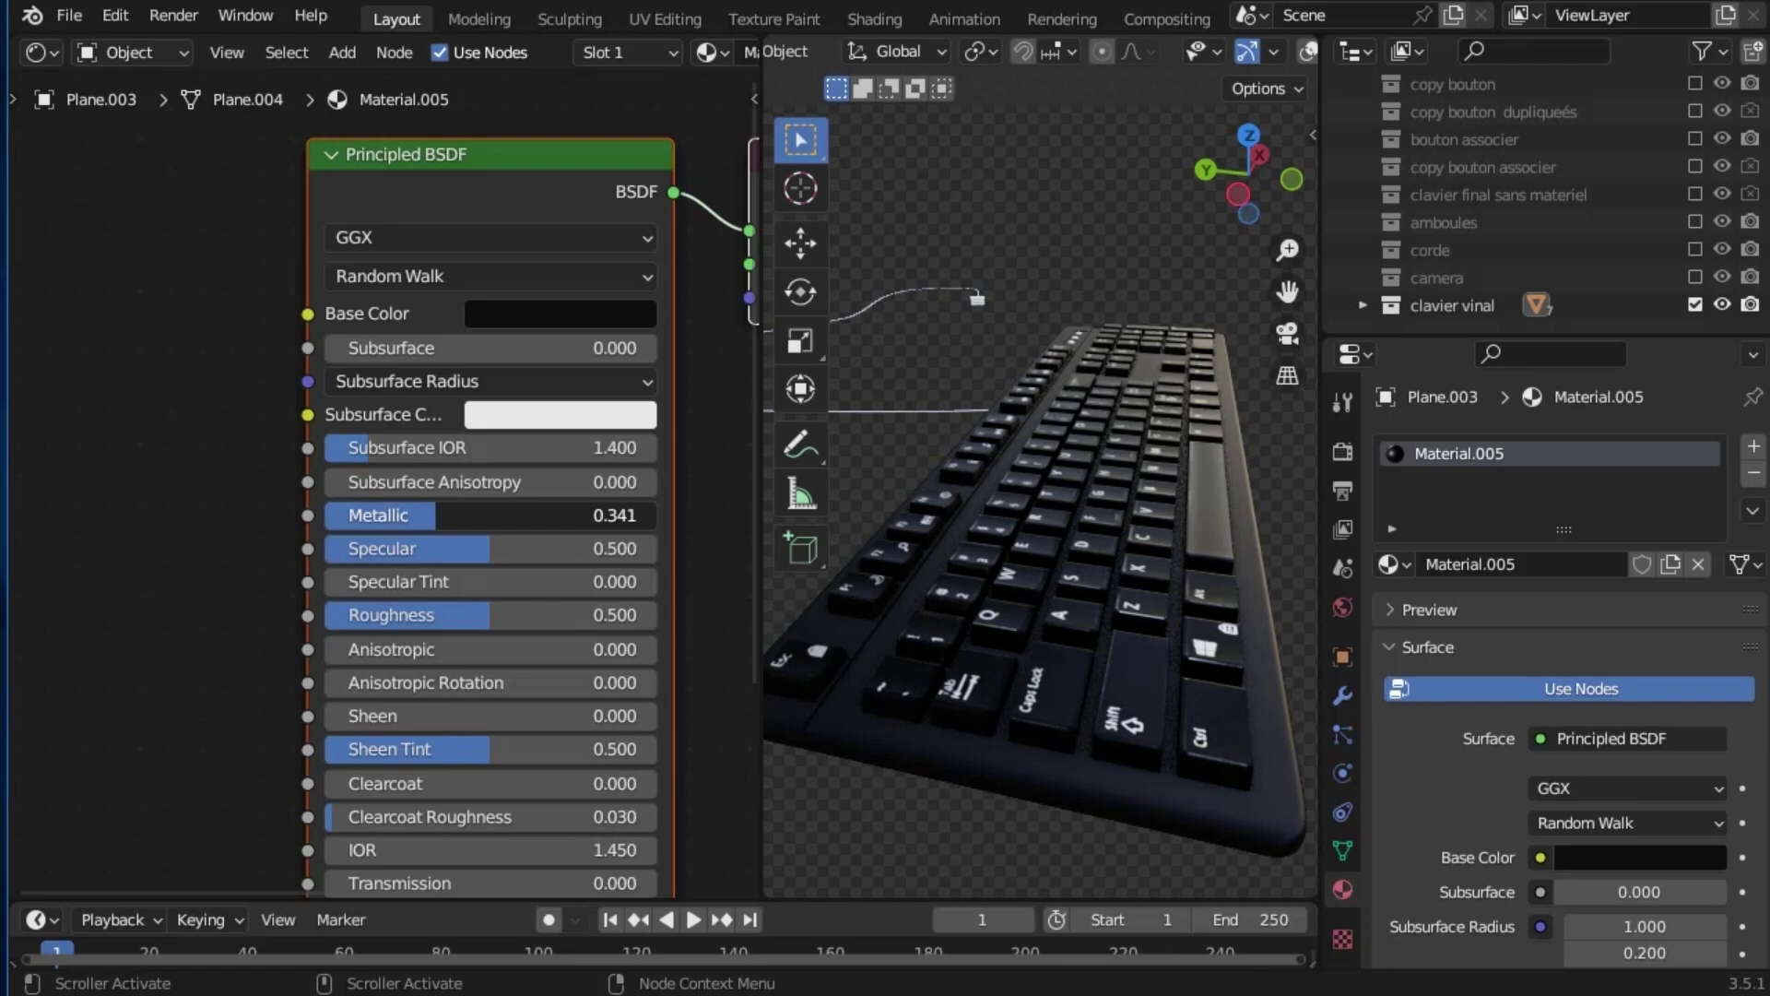
drag(484, 614, 509, 614)
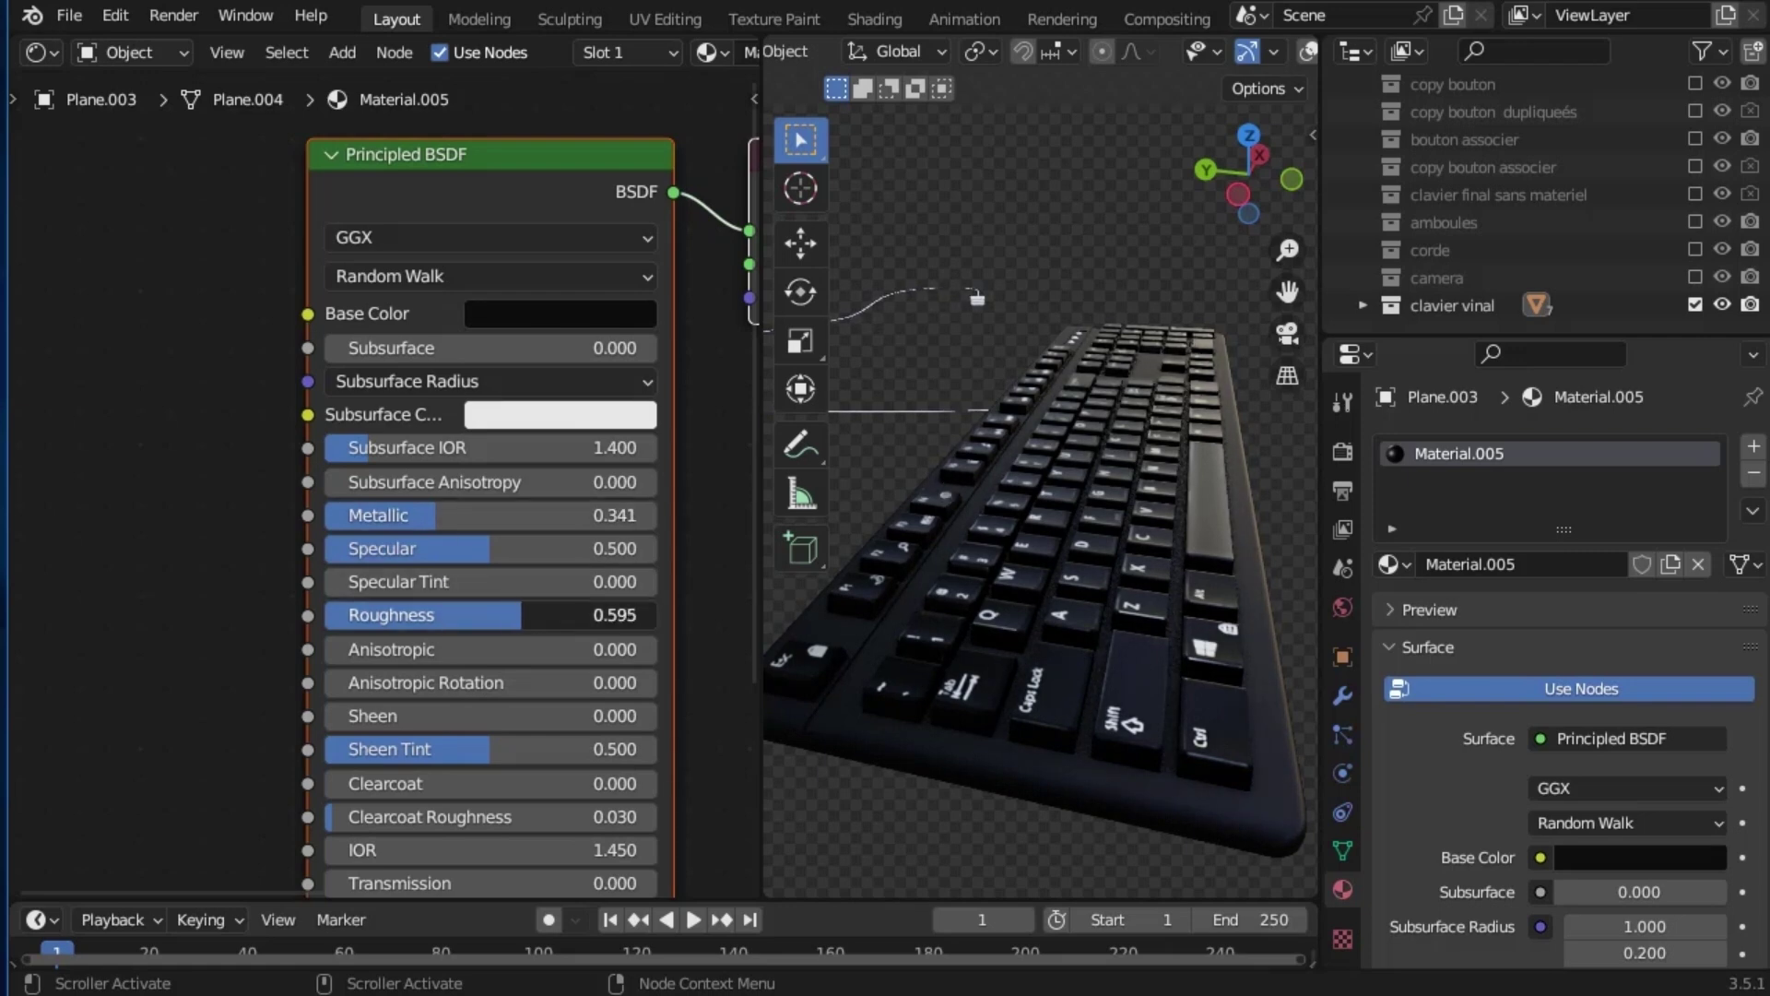
Assign the existing 'black color' material to the cable
click(949, 411)
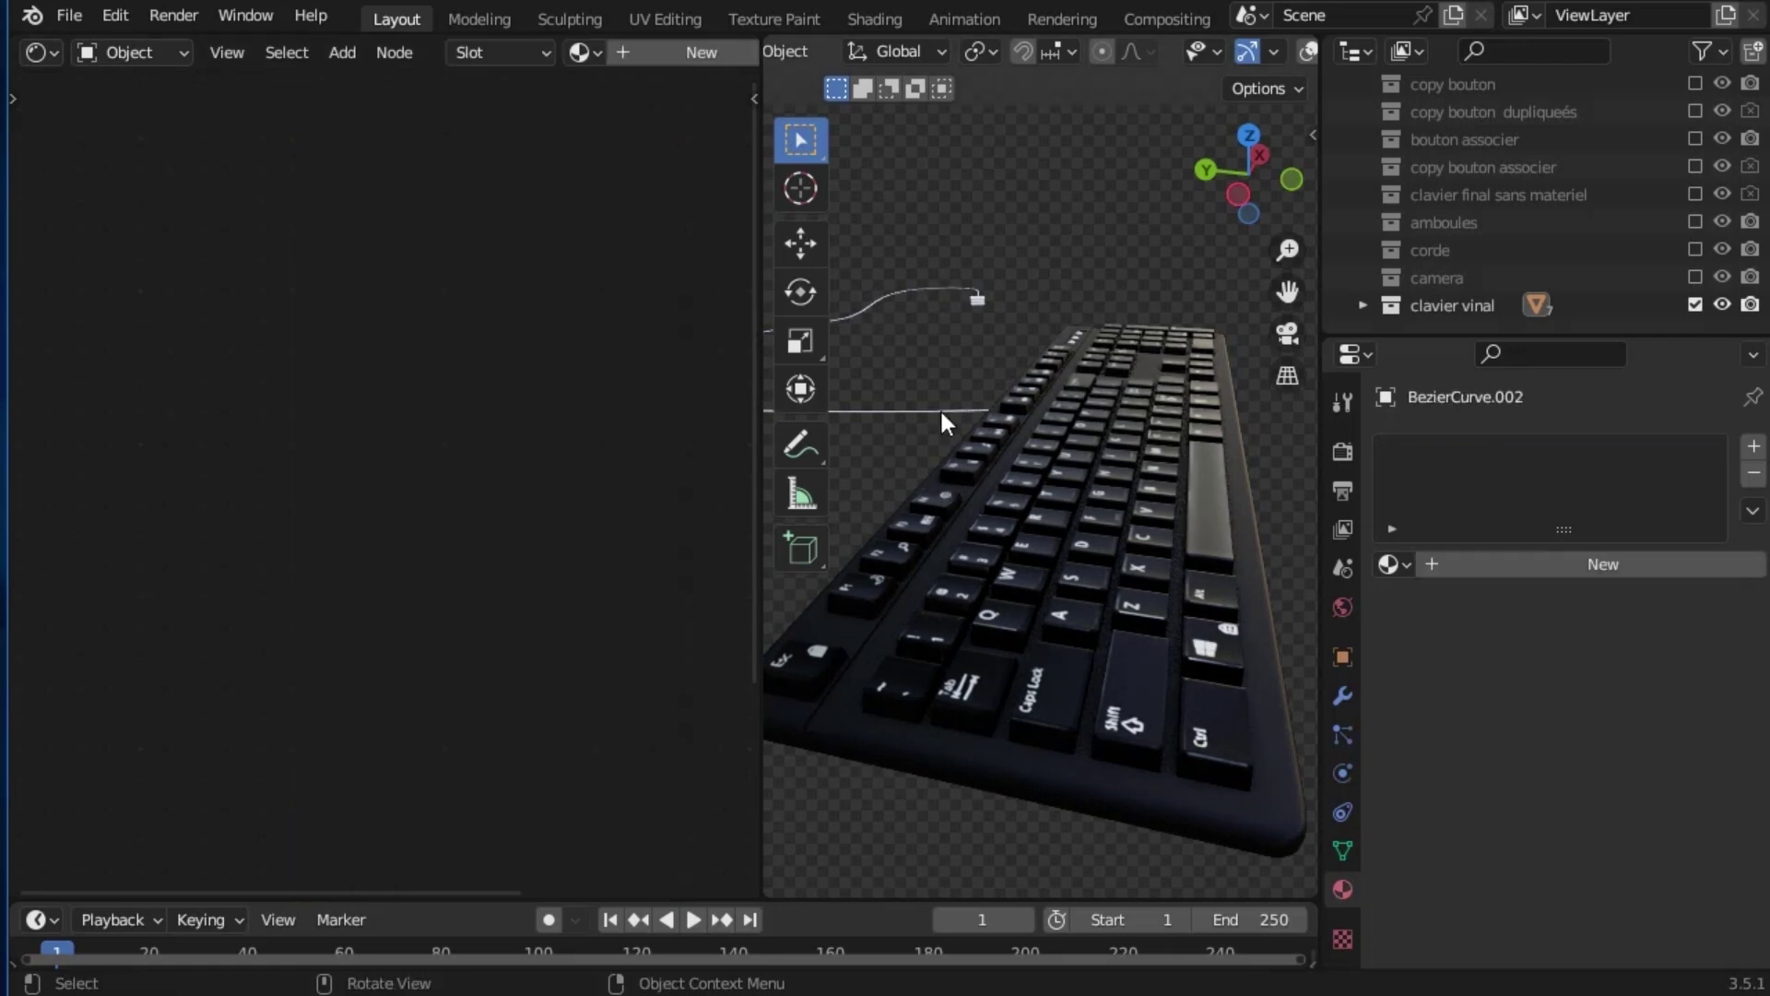
click(1528, 571)
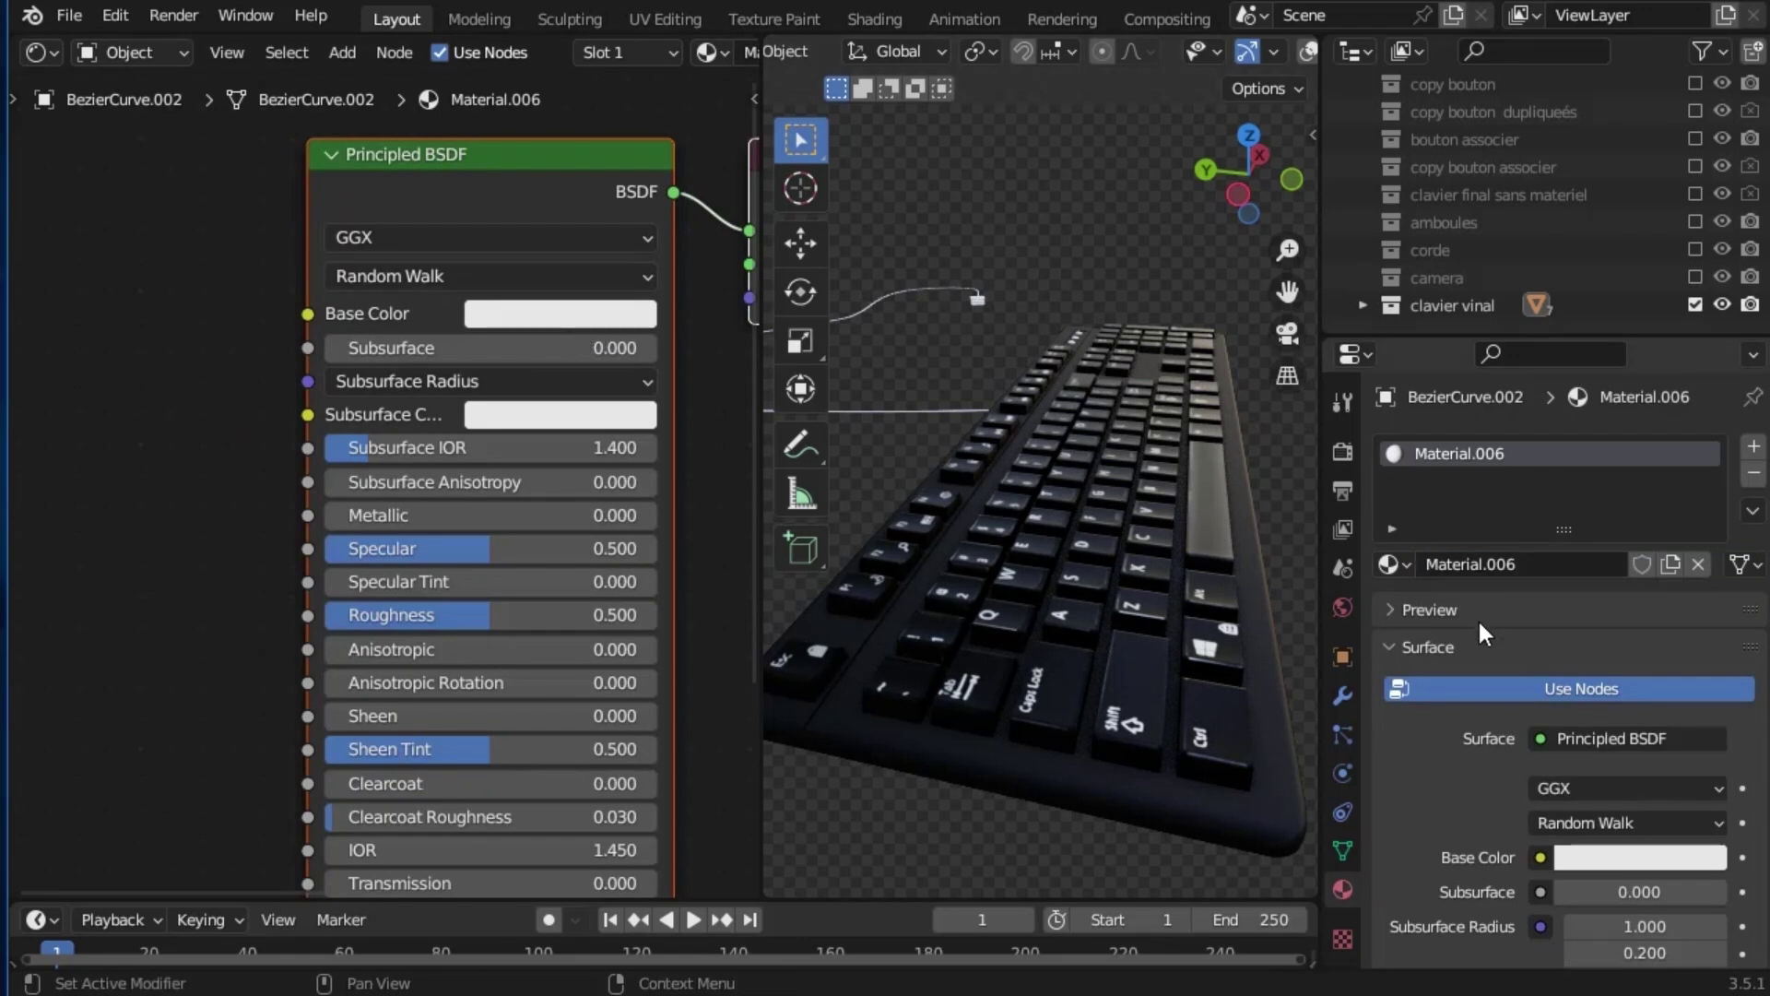
click(1398, 564)
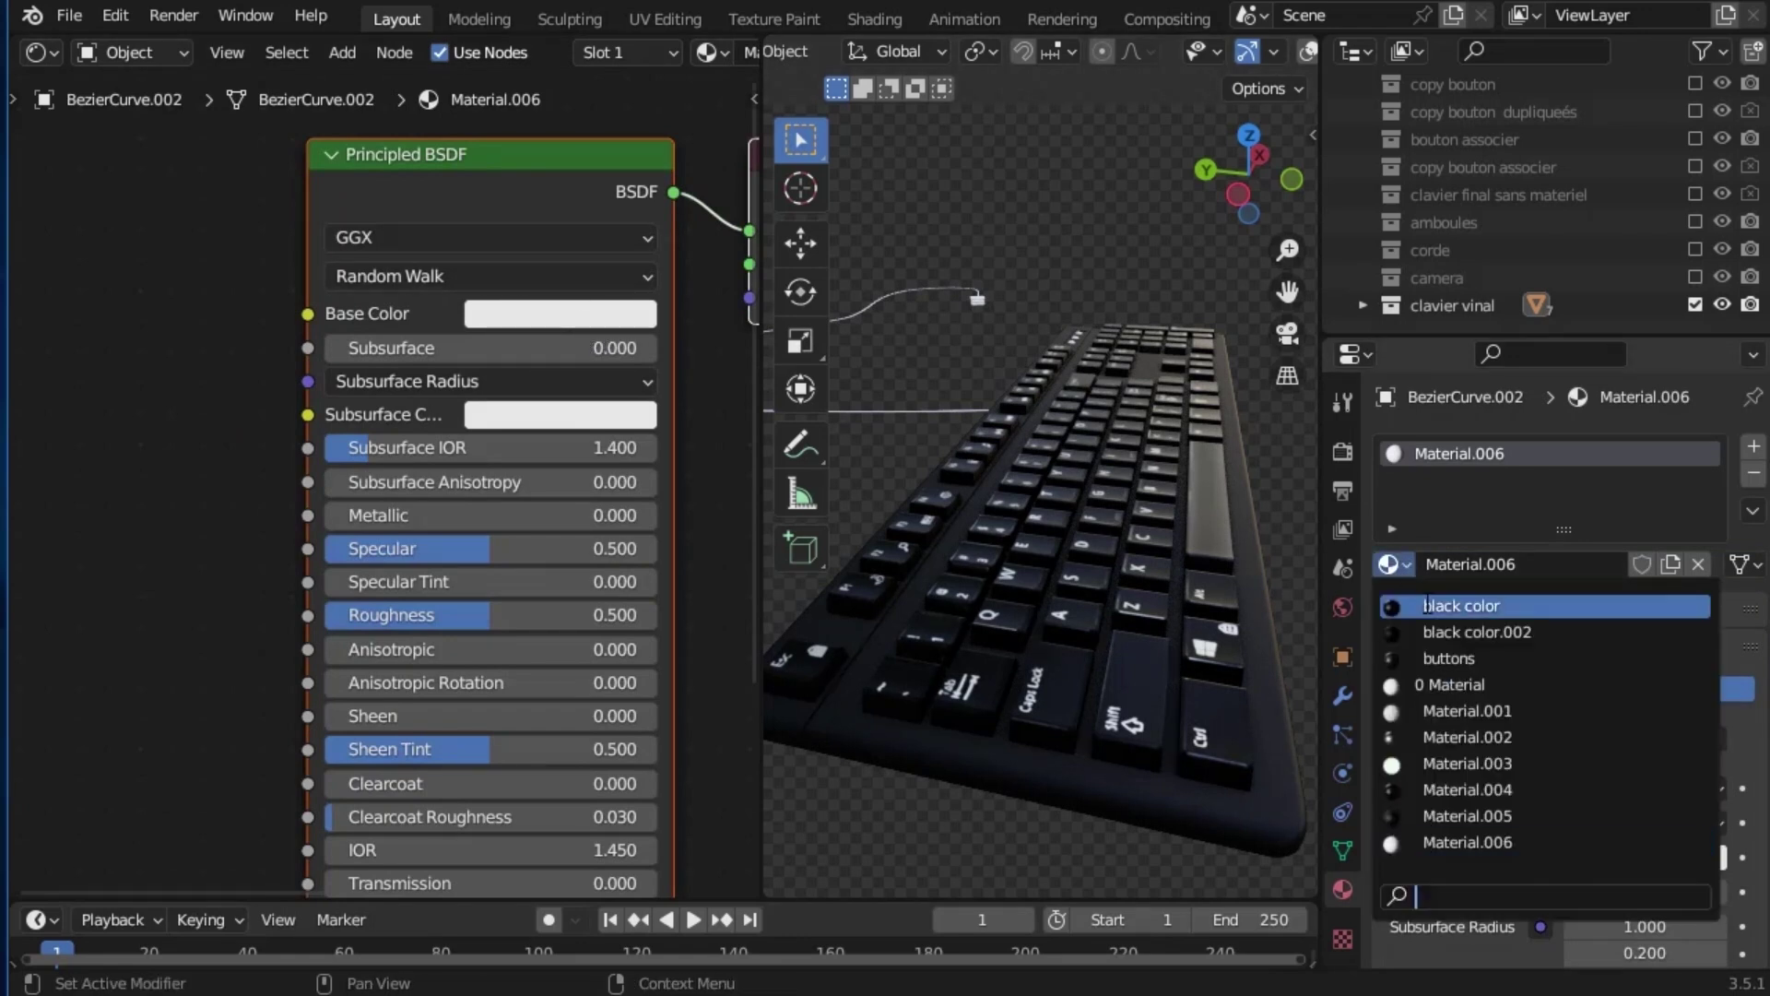
click(1452, 606)
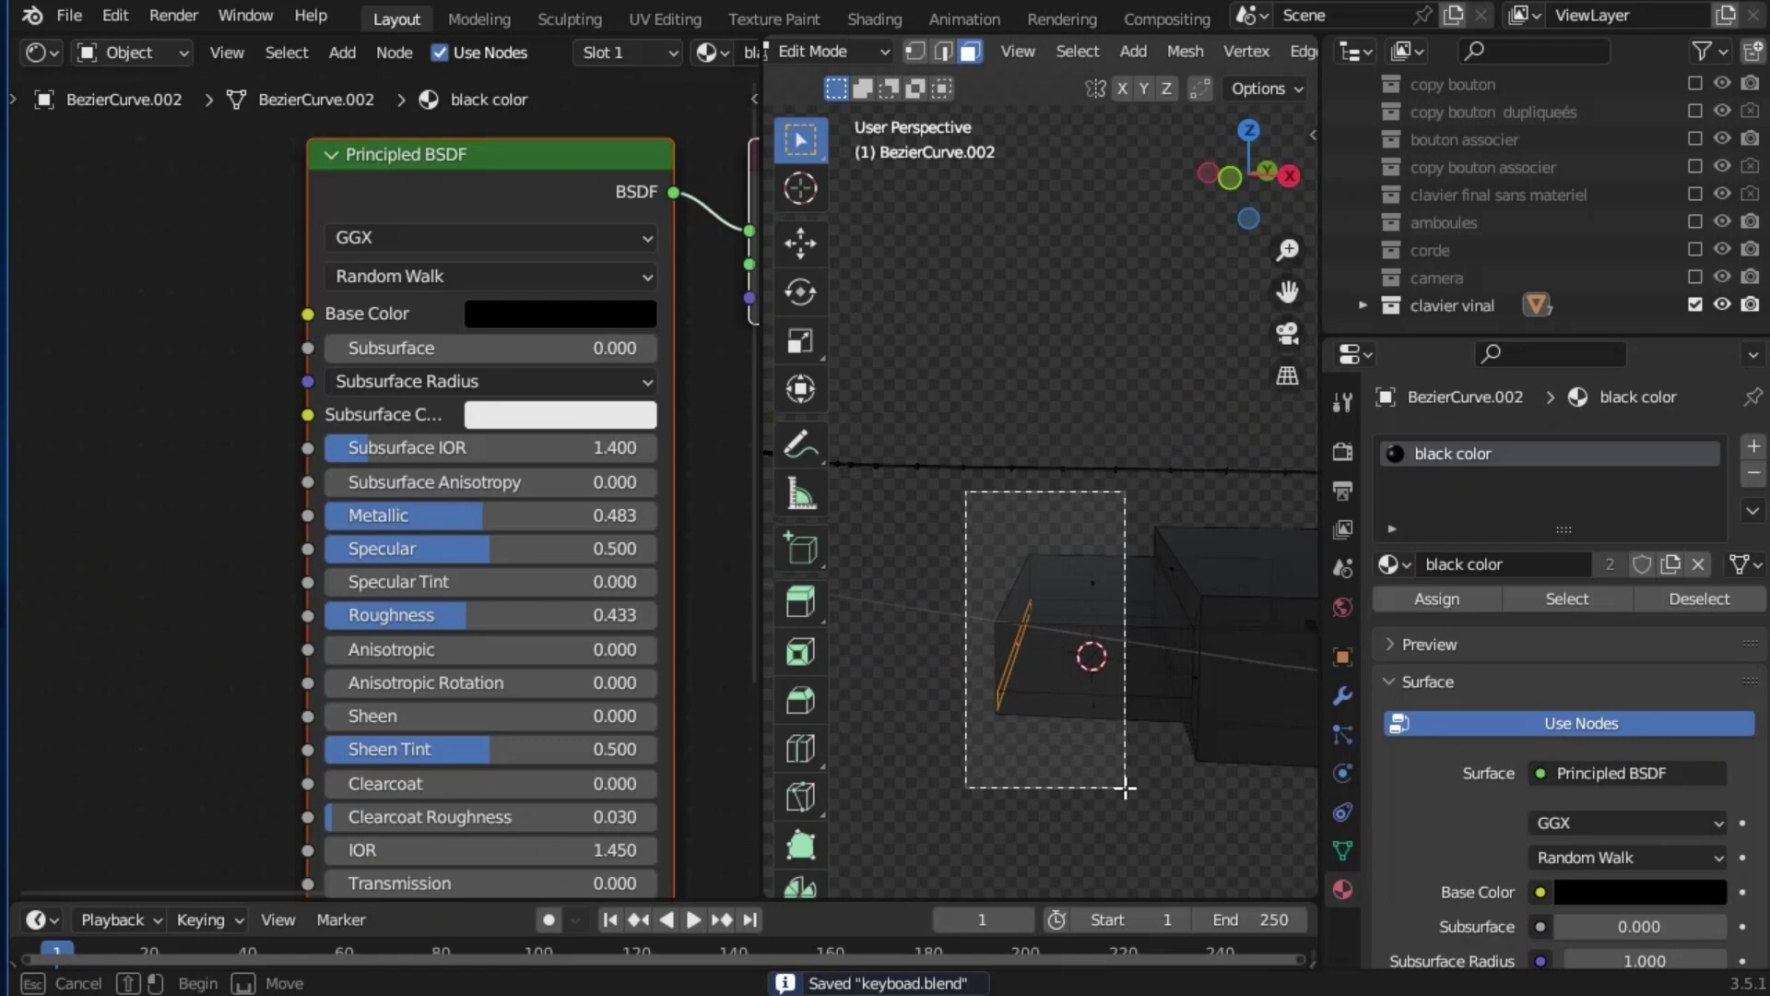
Assign the connector tip a new second-slot material with metallic 0.95 and lower roughness
drag(1076, 702, 1126, 790)
click(1754, 445)
click(1653, 624)
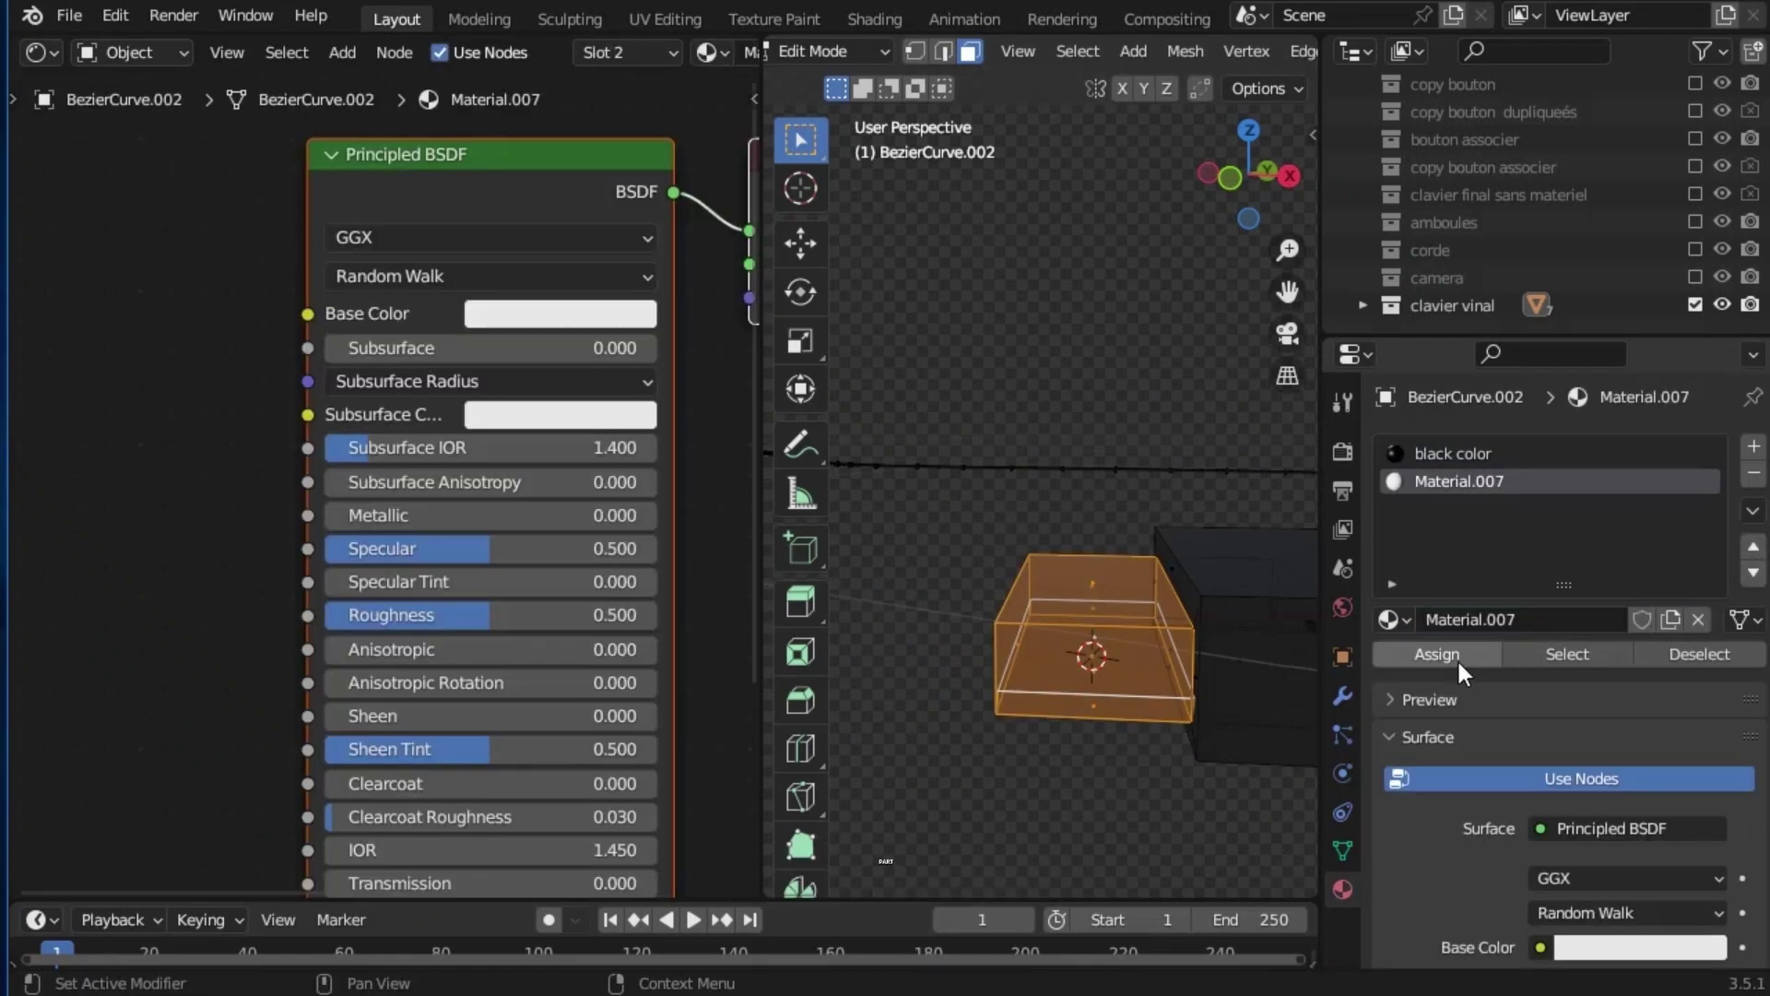
click(1457, 659)
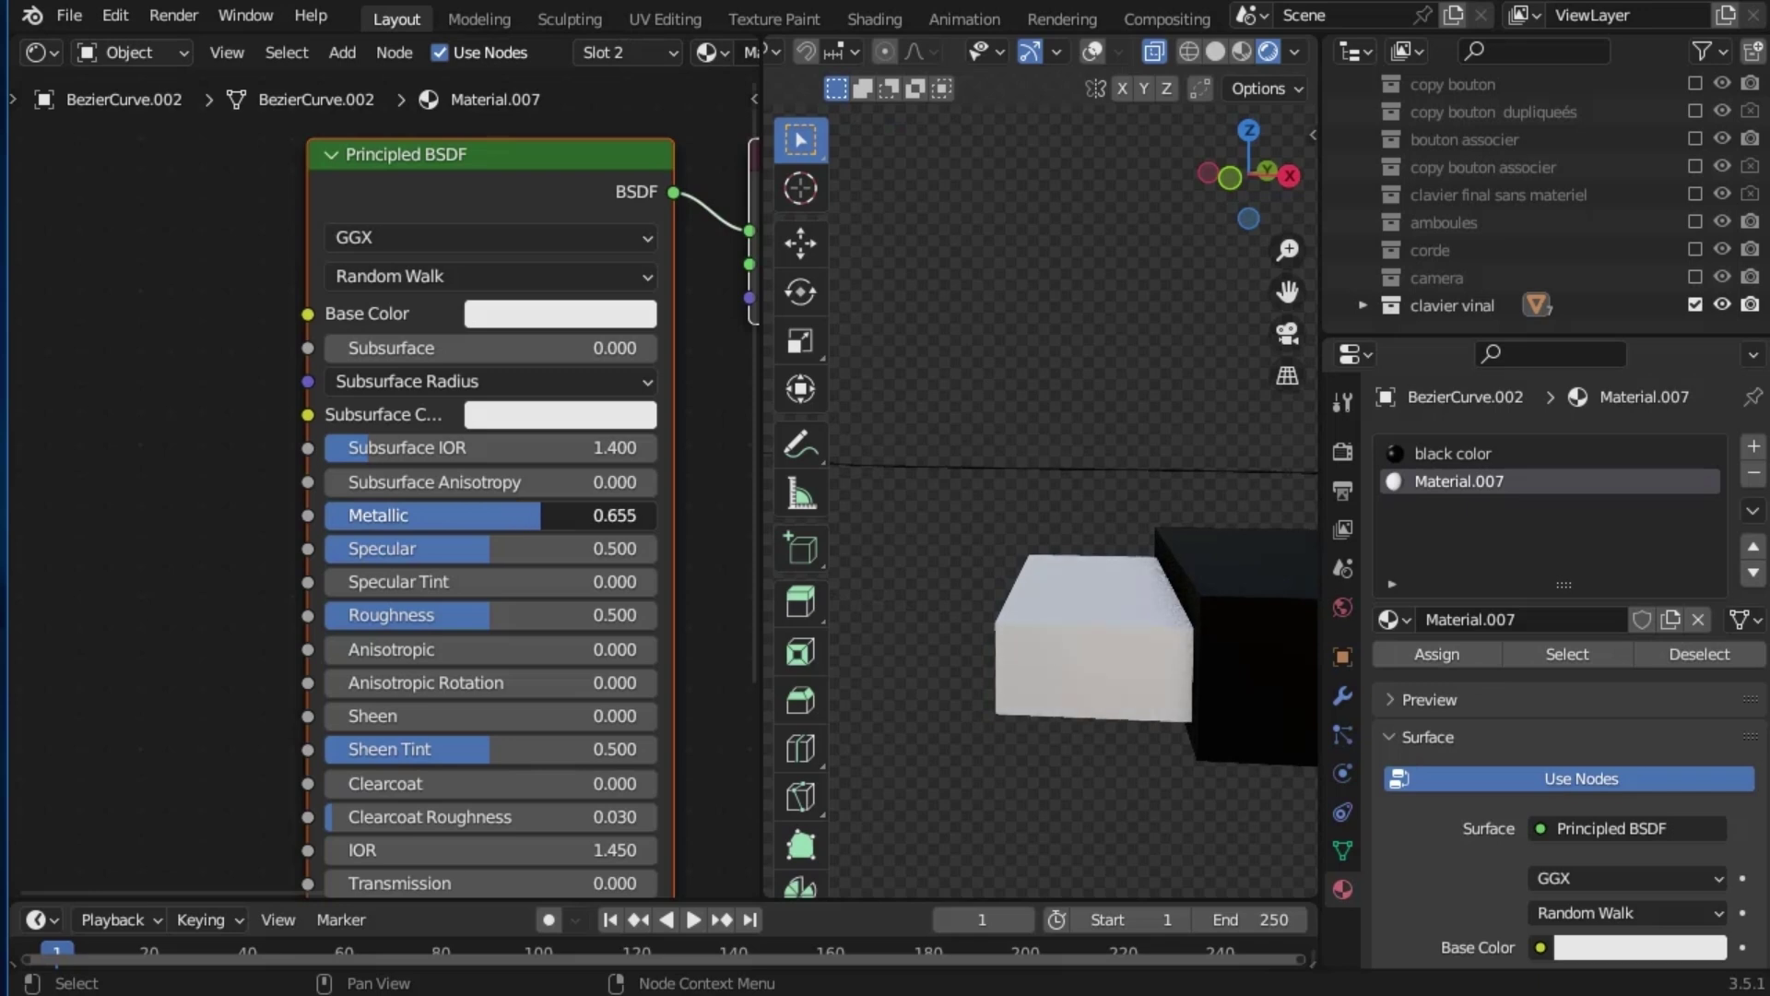
drag(540, 515, 642, 514)
drag(489, 614, 453, 615)
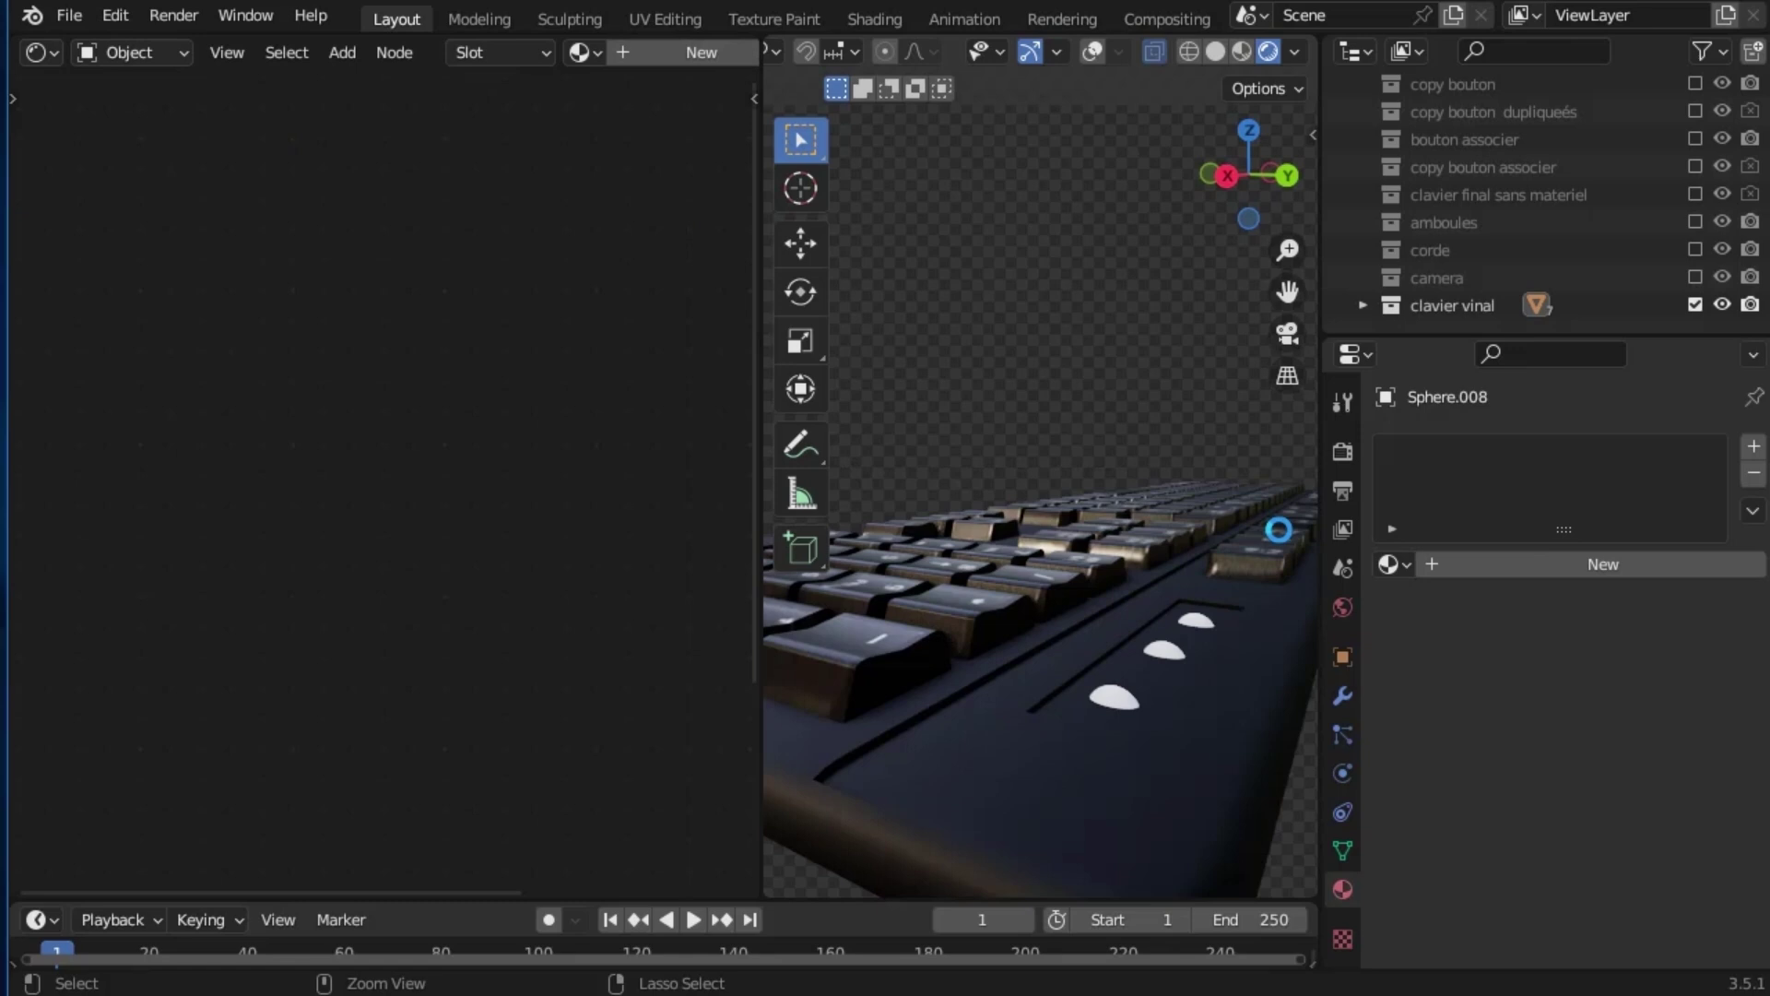
Save the file and enable Bloom in the render settings
key(ctrl+s)
click(1340, 451)
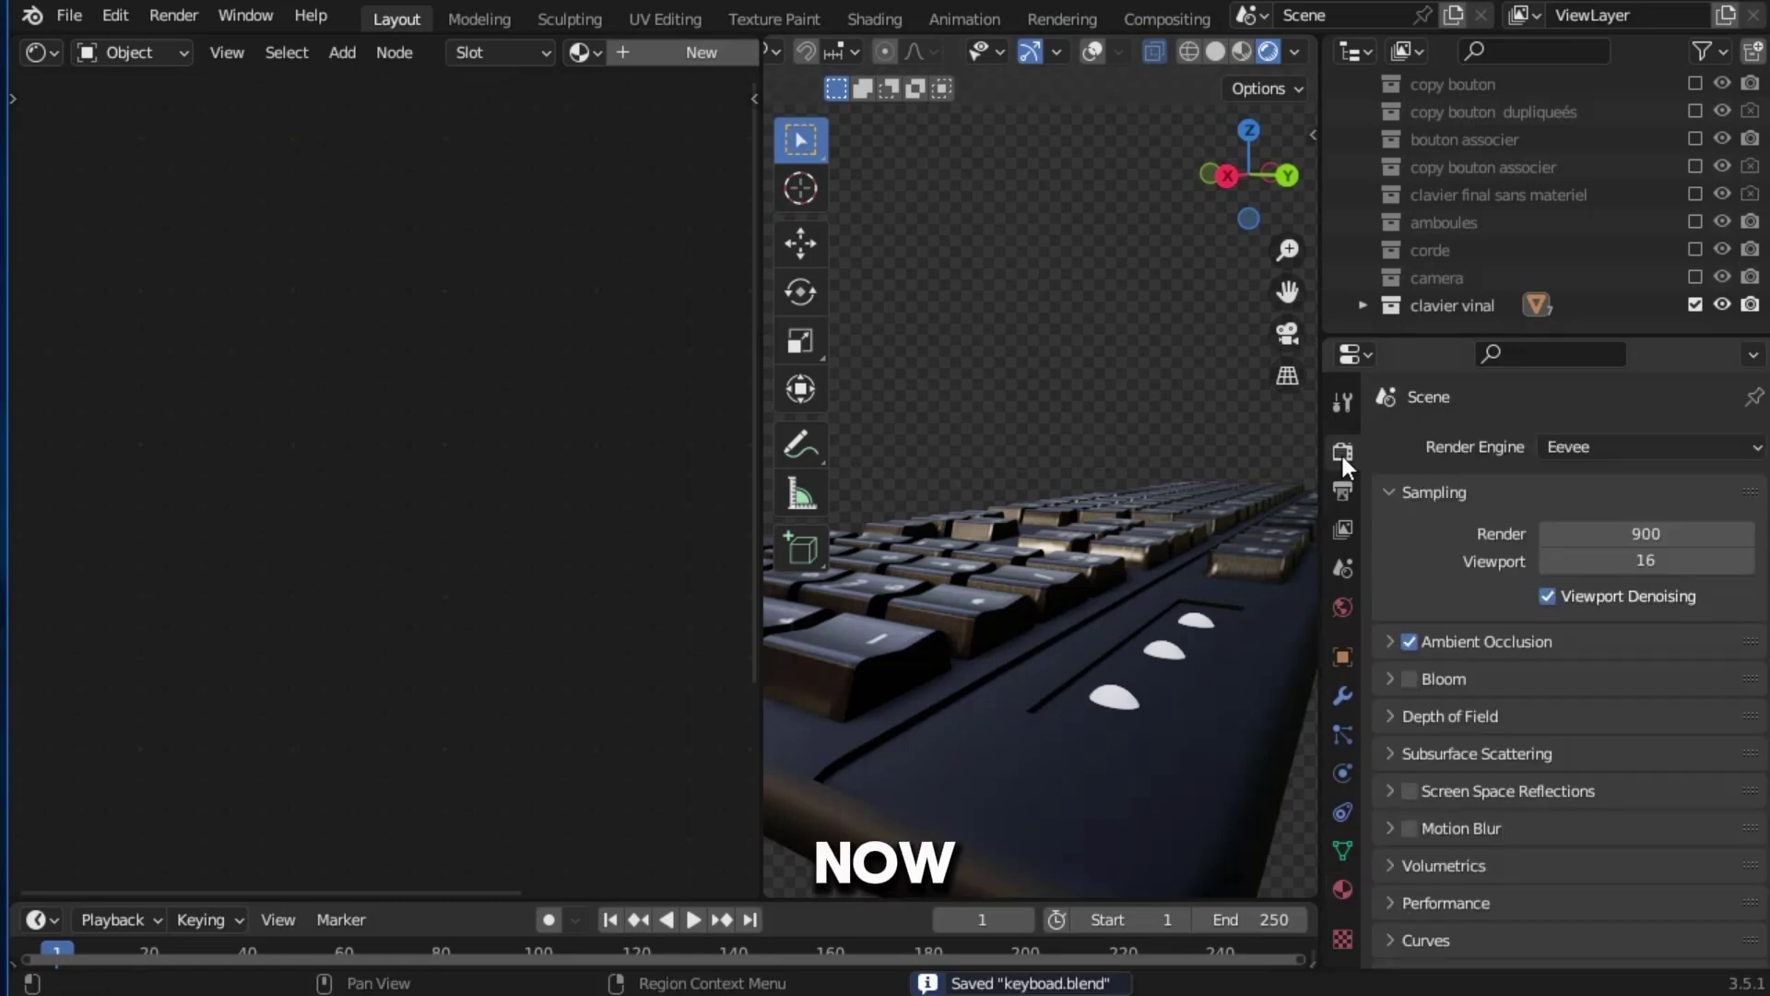
click(1410, 677)
Give the first indicator sphere a green Emission material with strength 10
click(1561, 571)
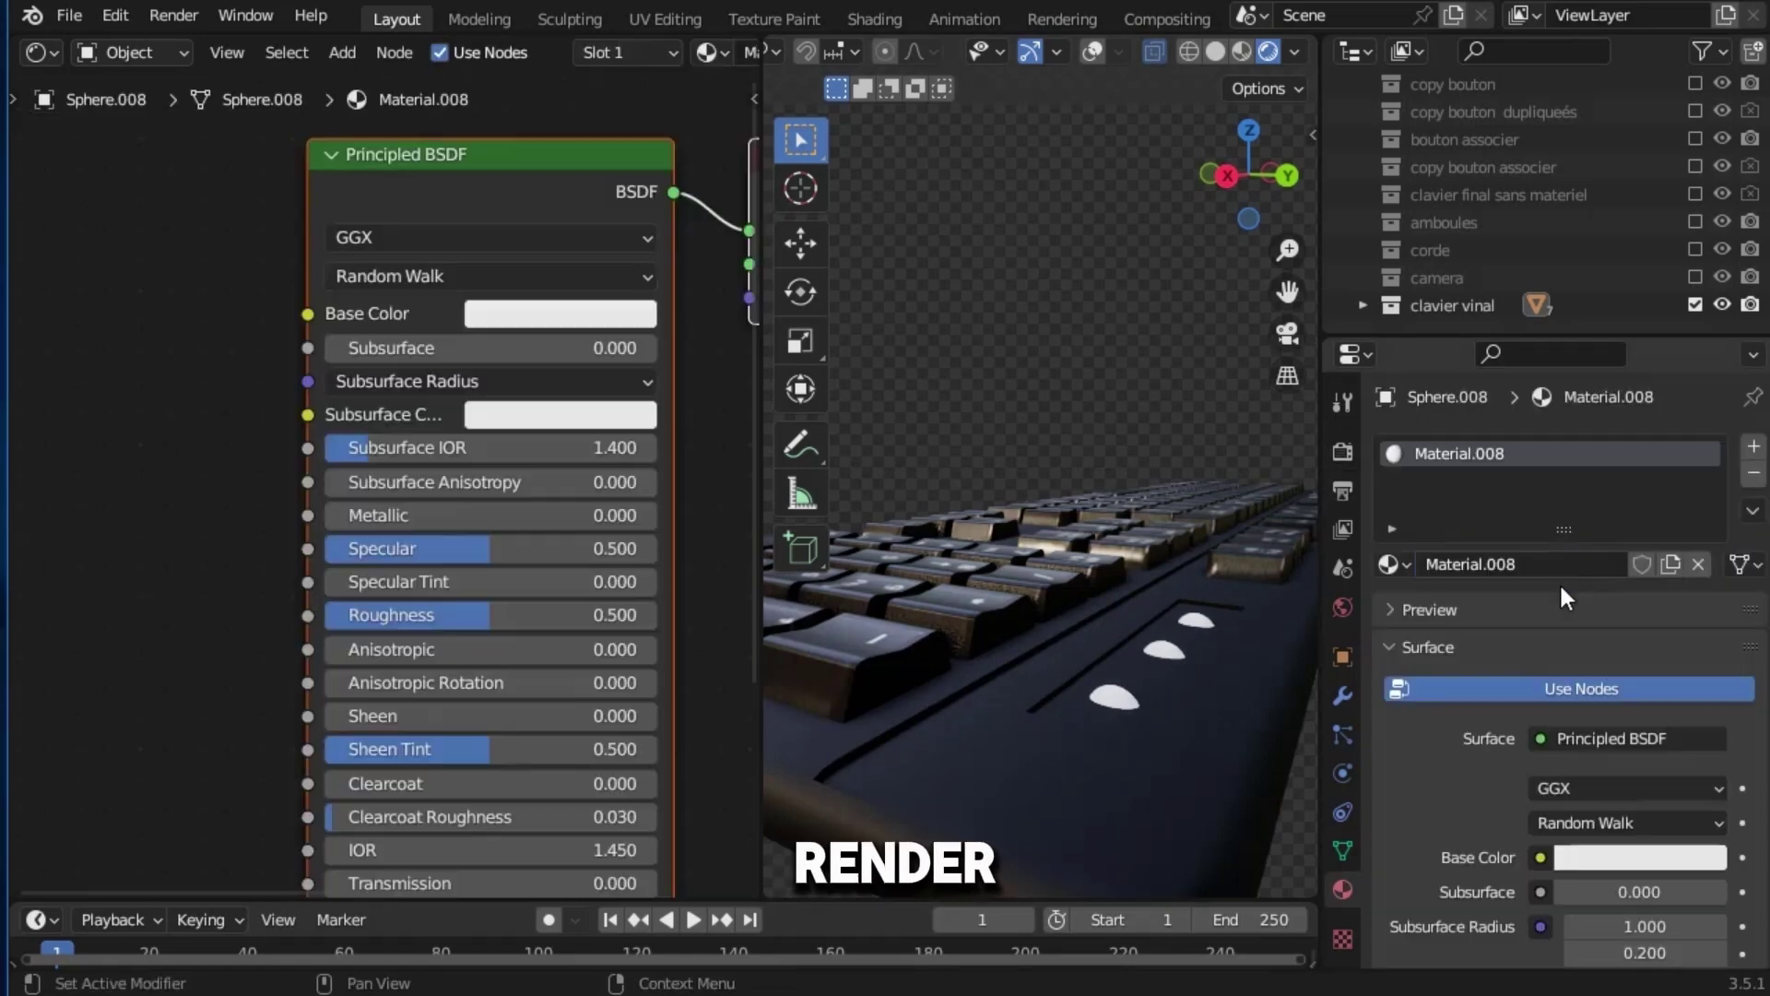
click(1584, 737)
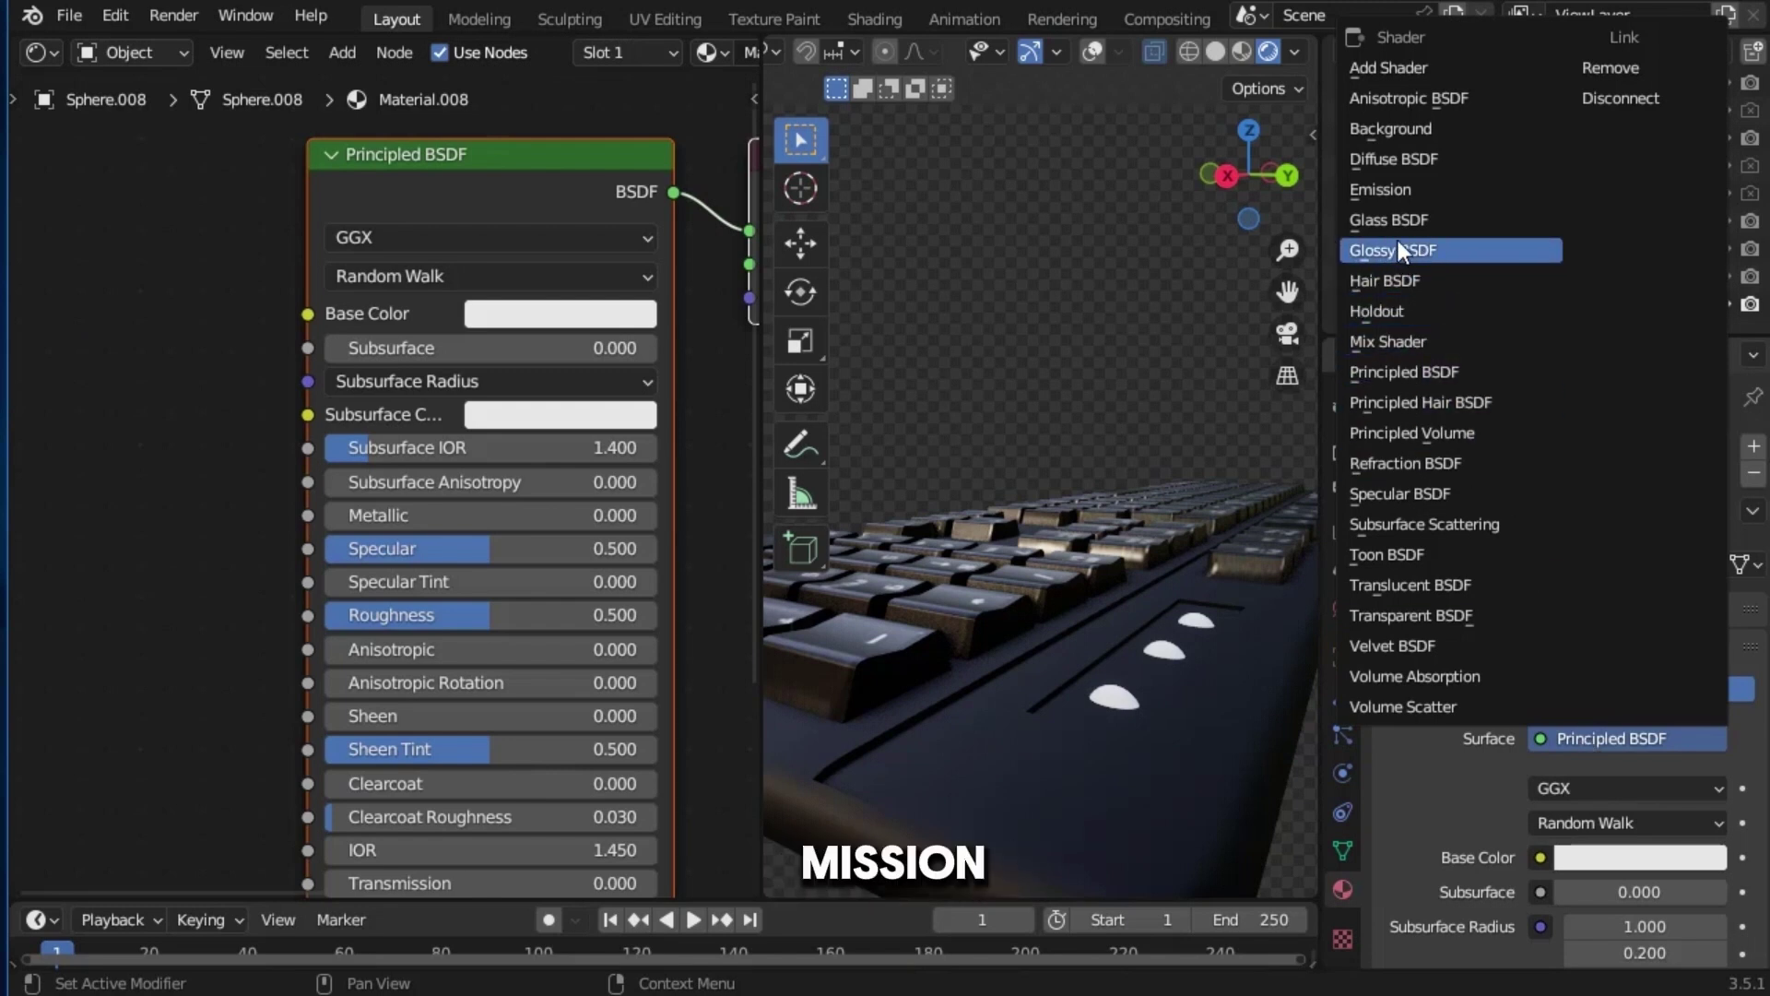
click(1399, 201)
click(252, 557)
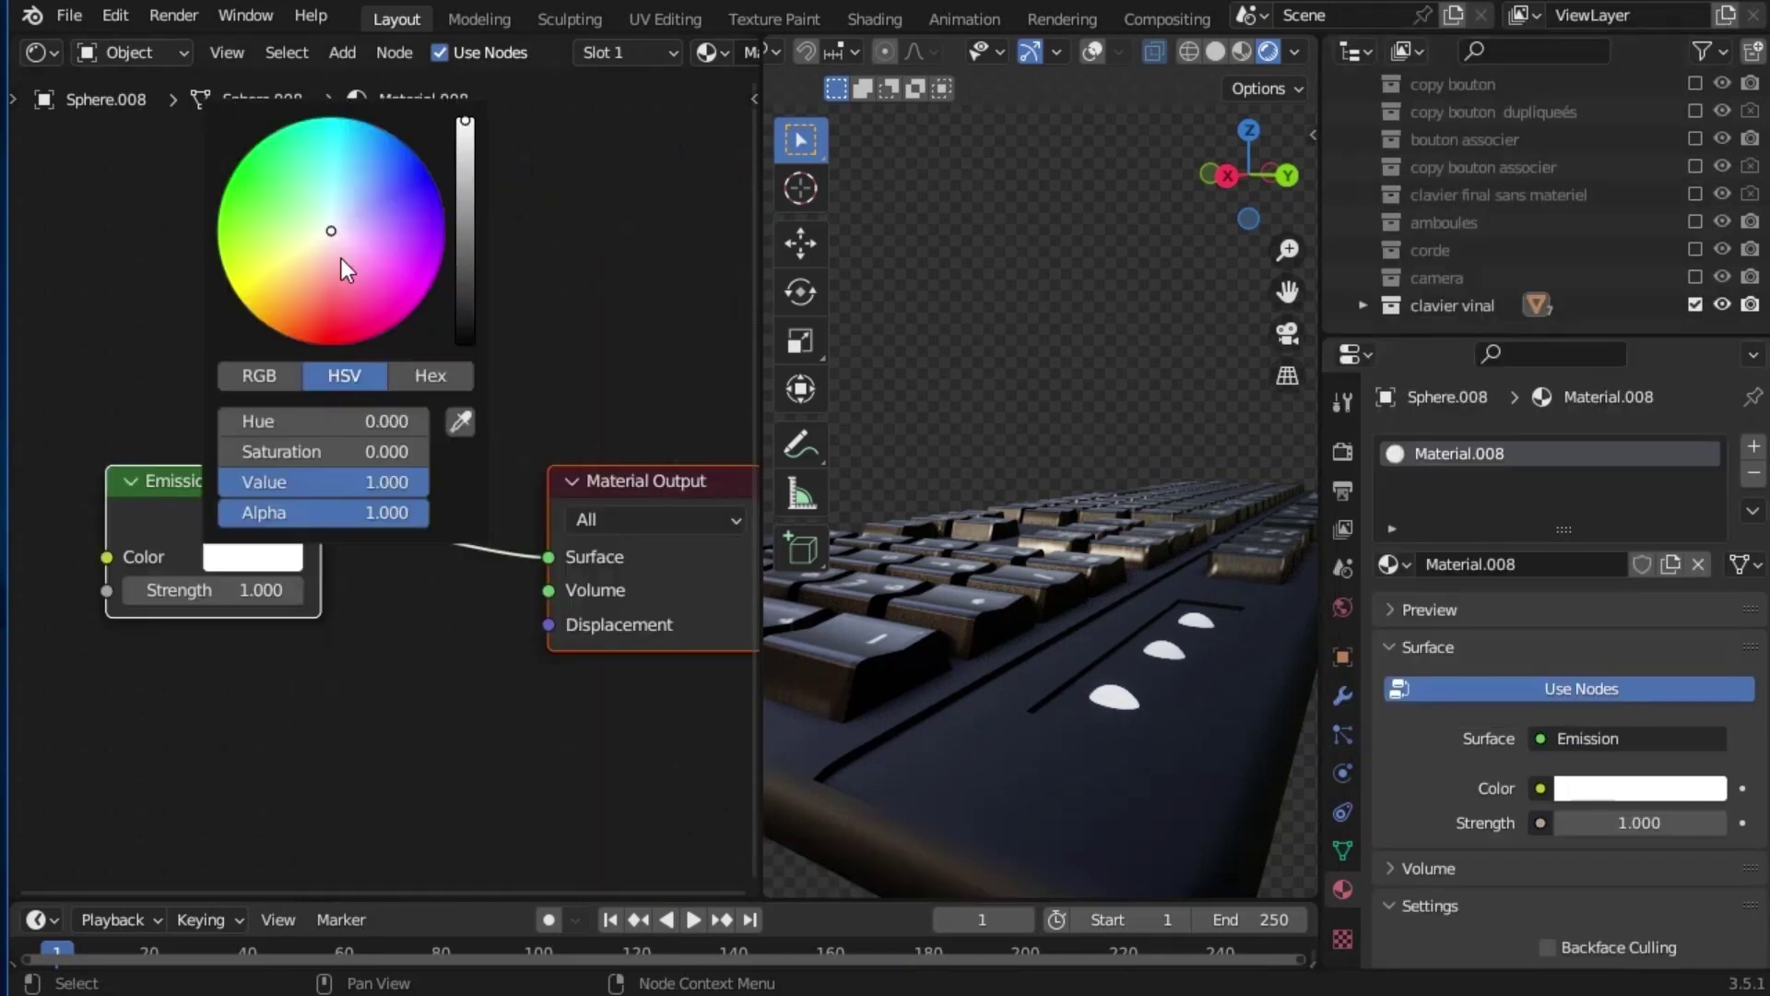
drag(337, 242, 292, 202)
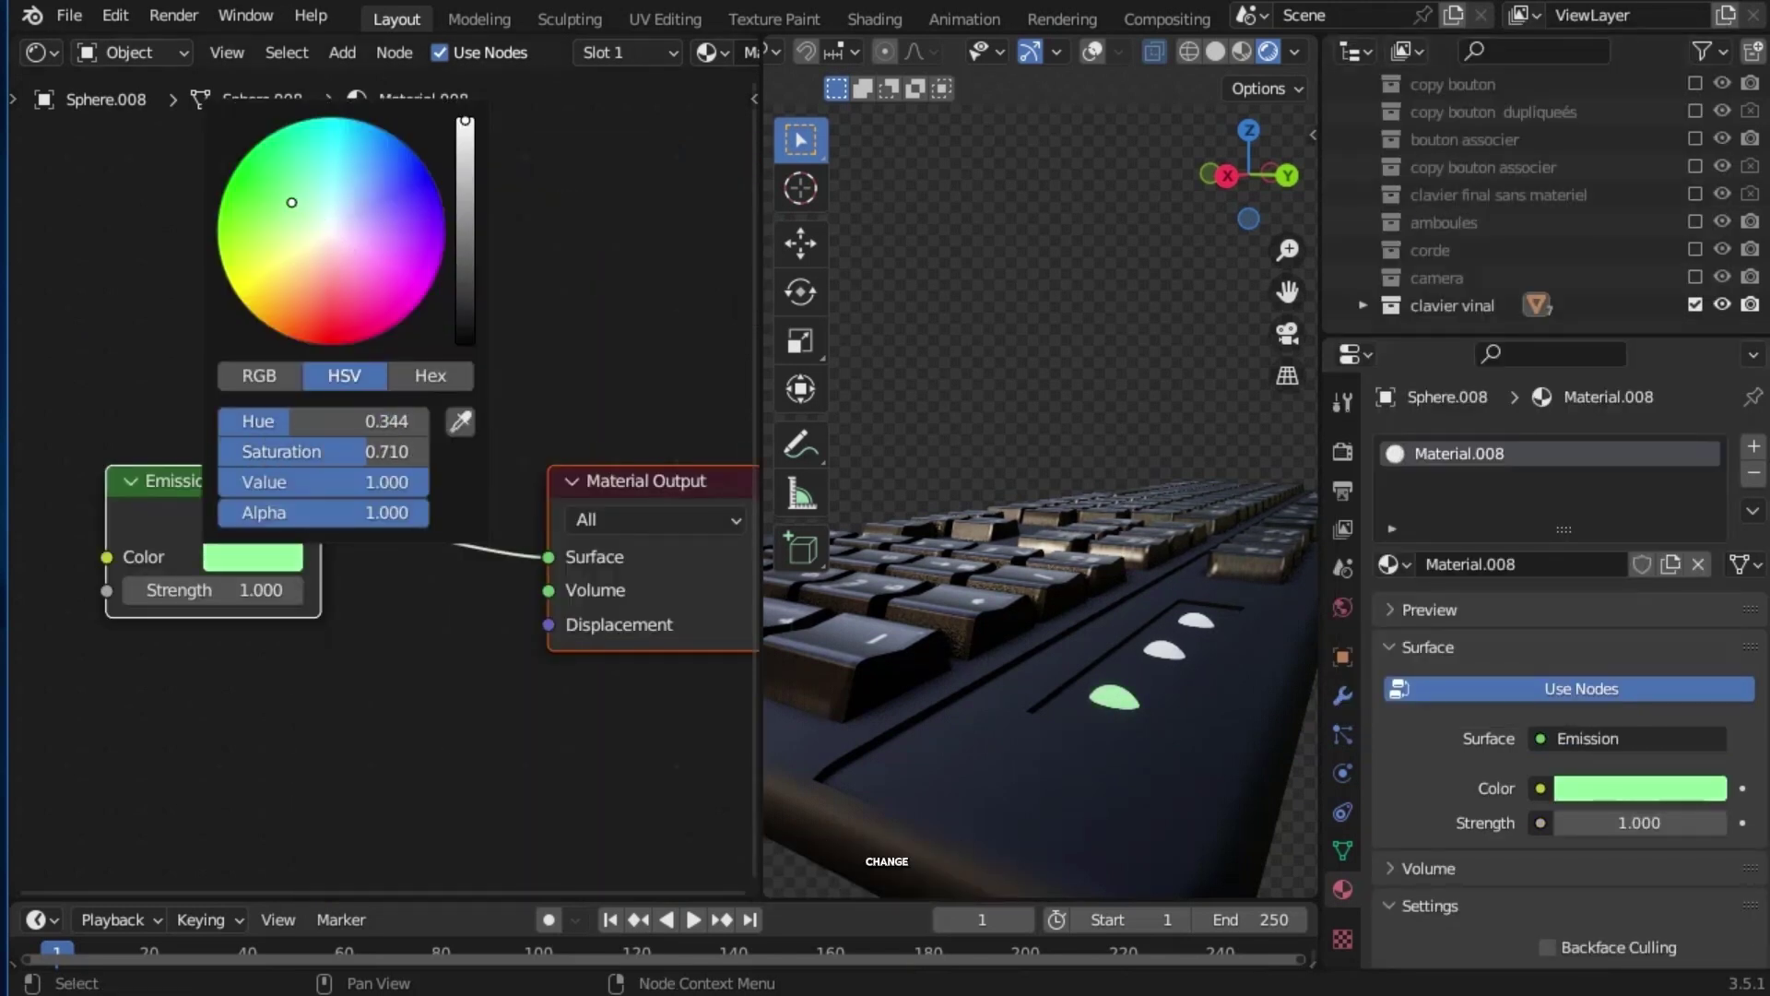
double_click(215, 589)
text(3.5)
key(Return)
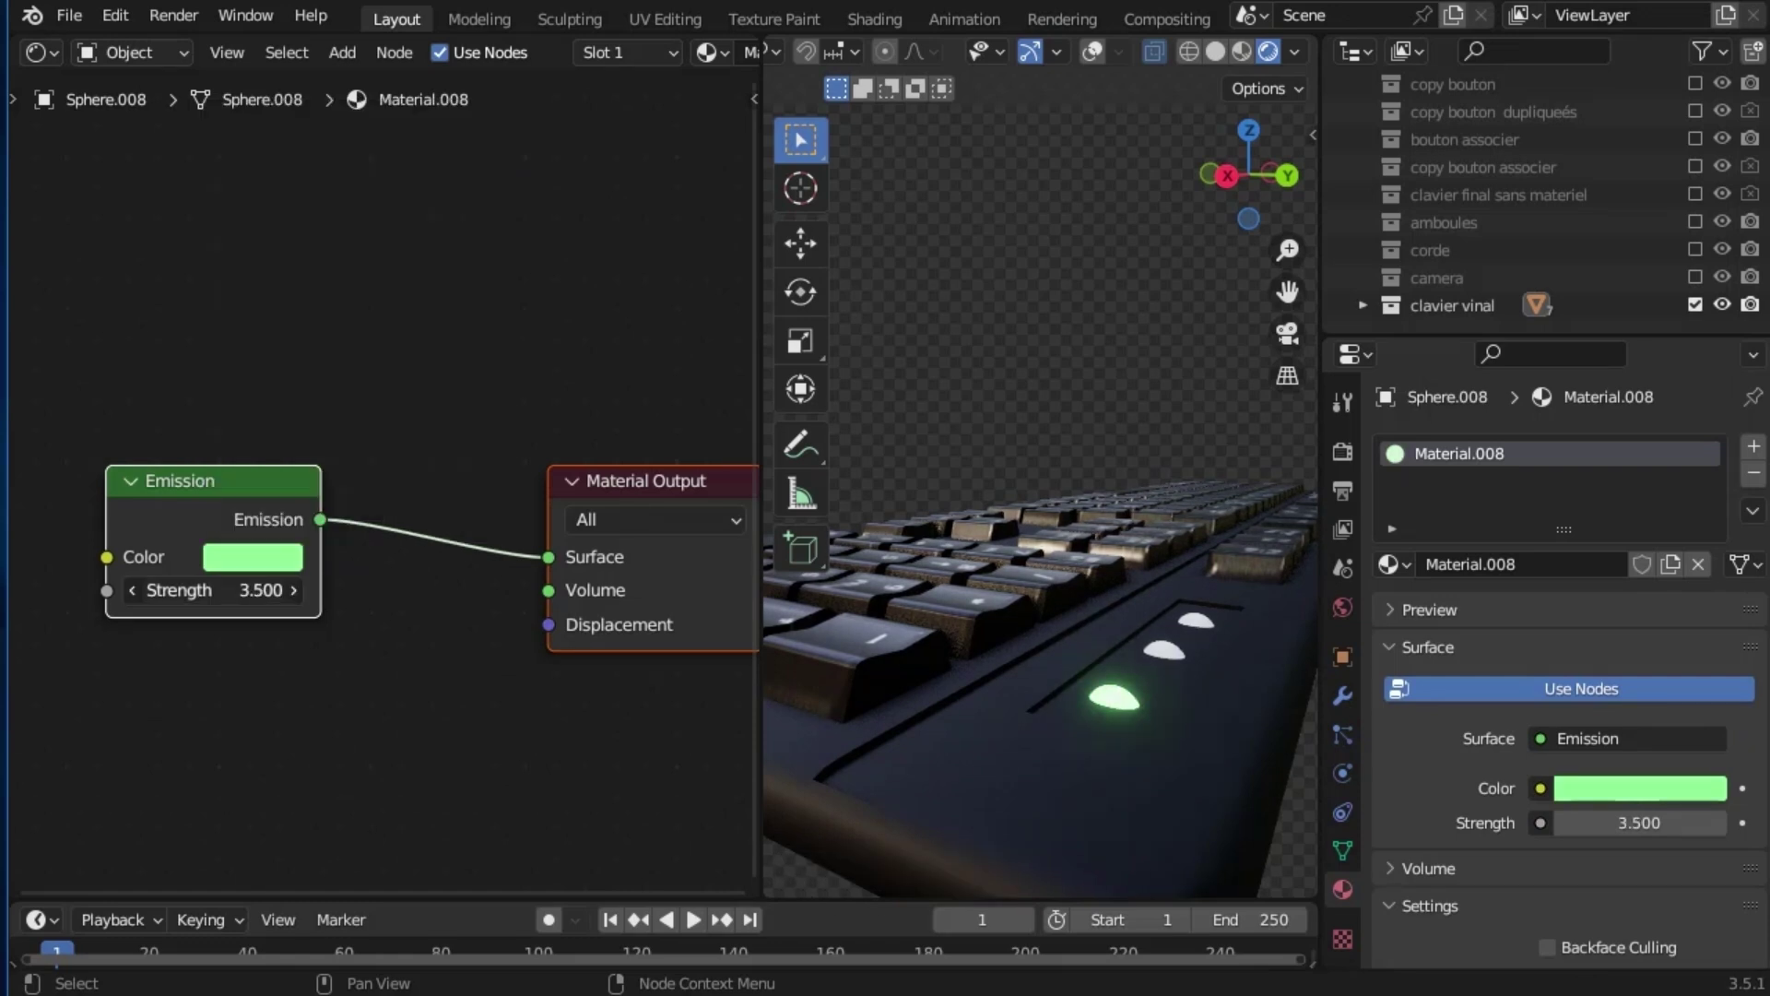
drag(215, 589, 262, 590)
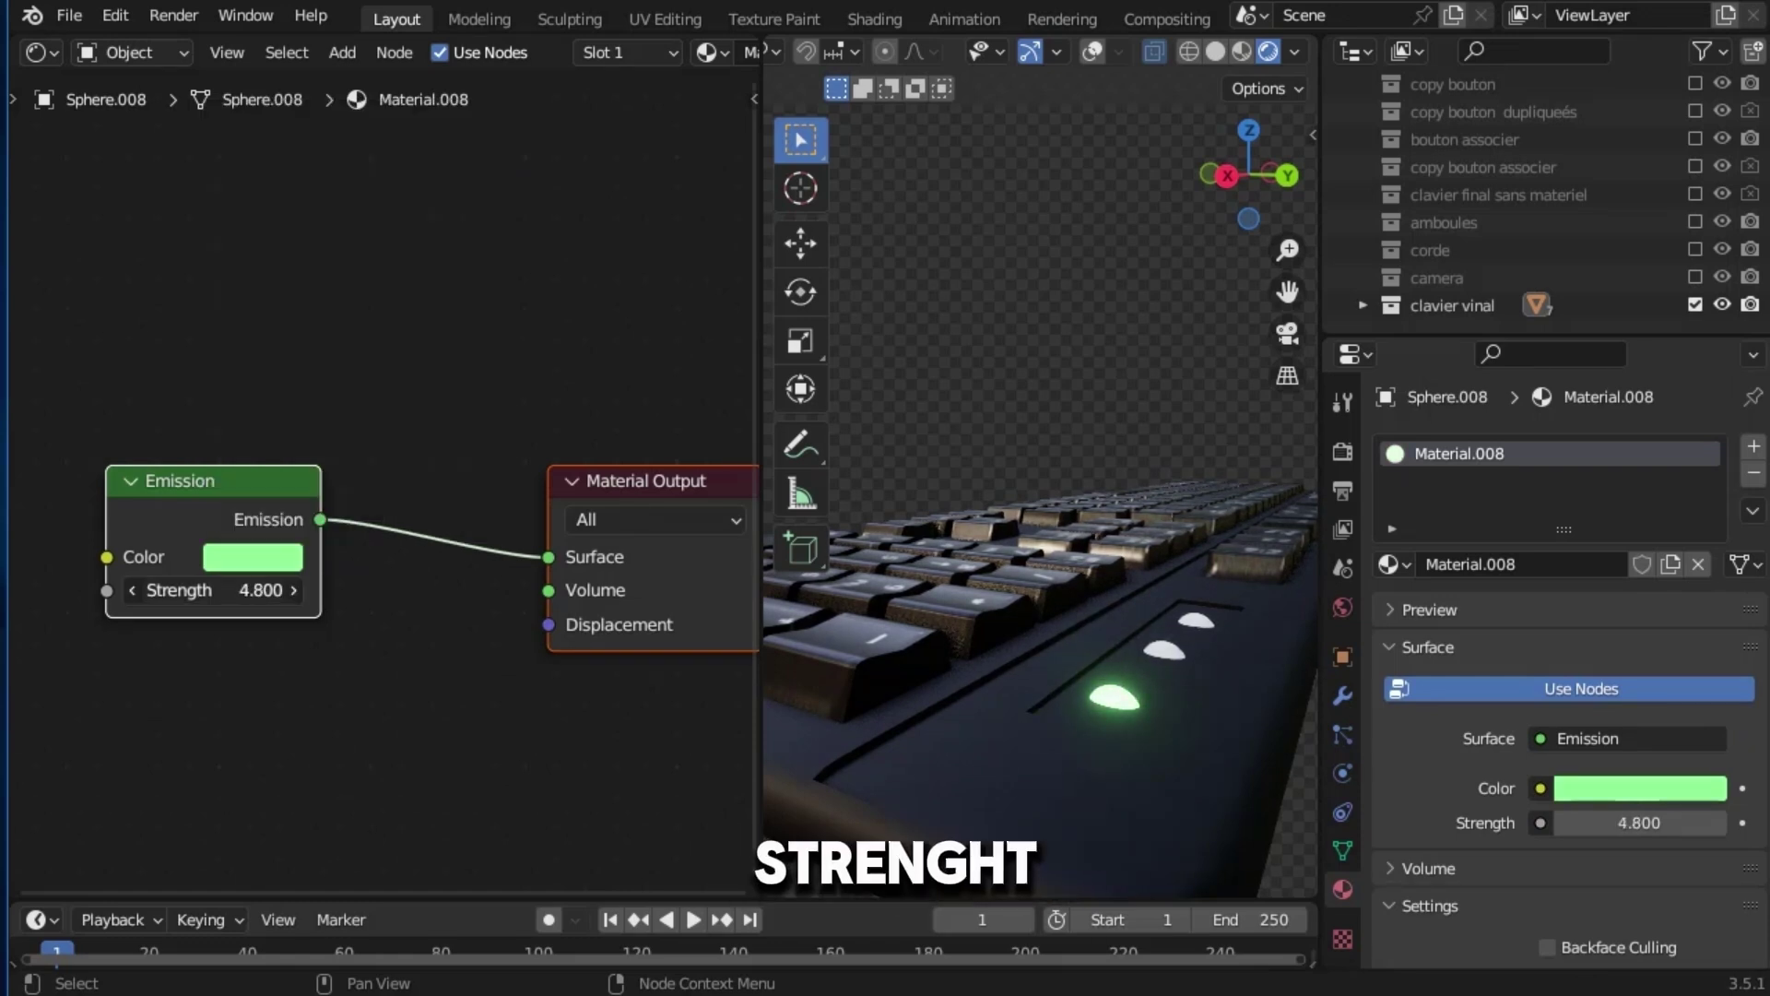
Link the green glow material from the first bulb to the other indicator spheres
click(1198, 612)
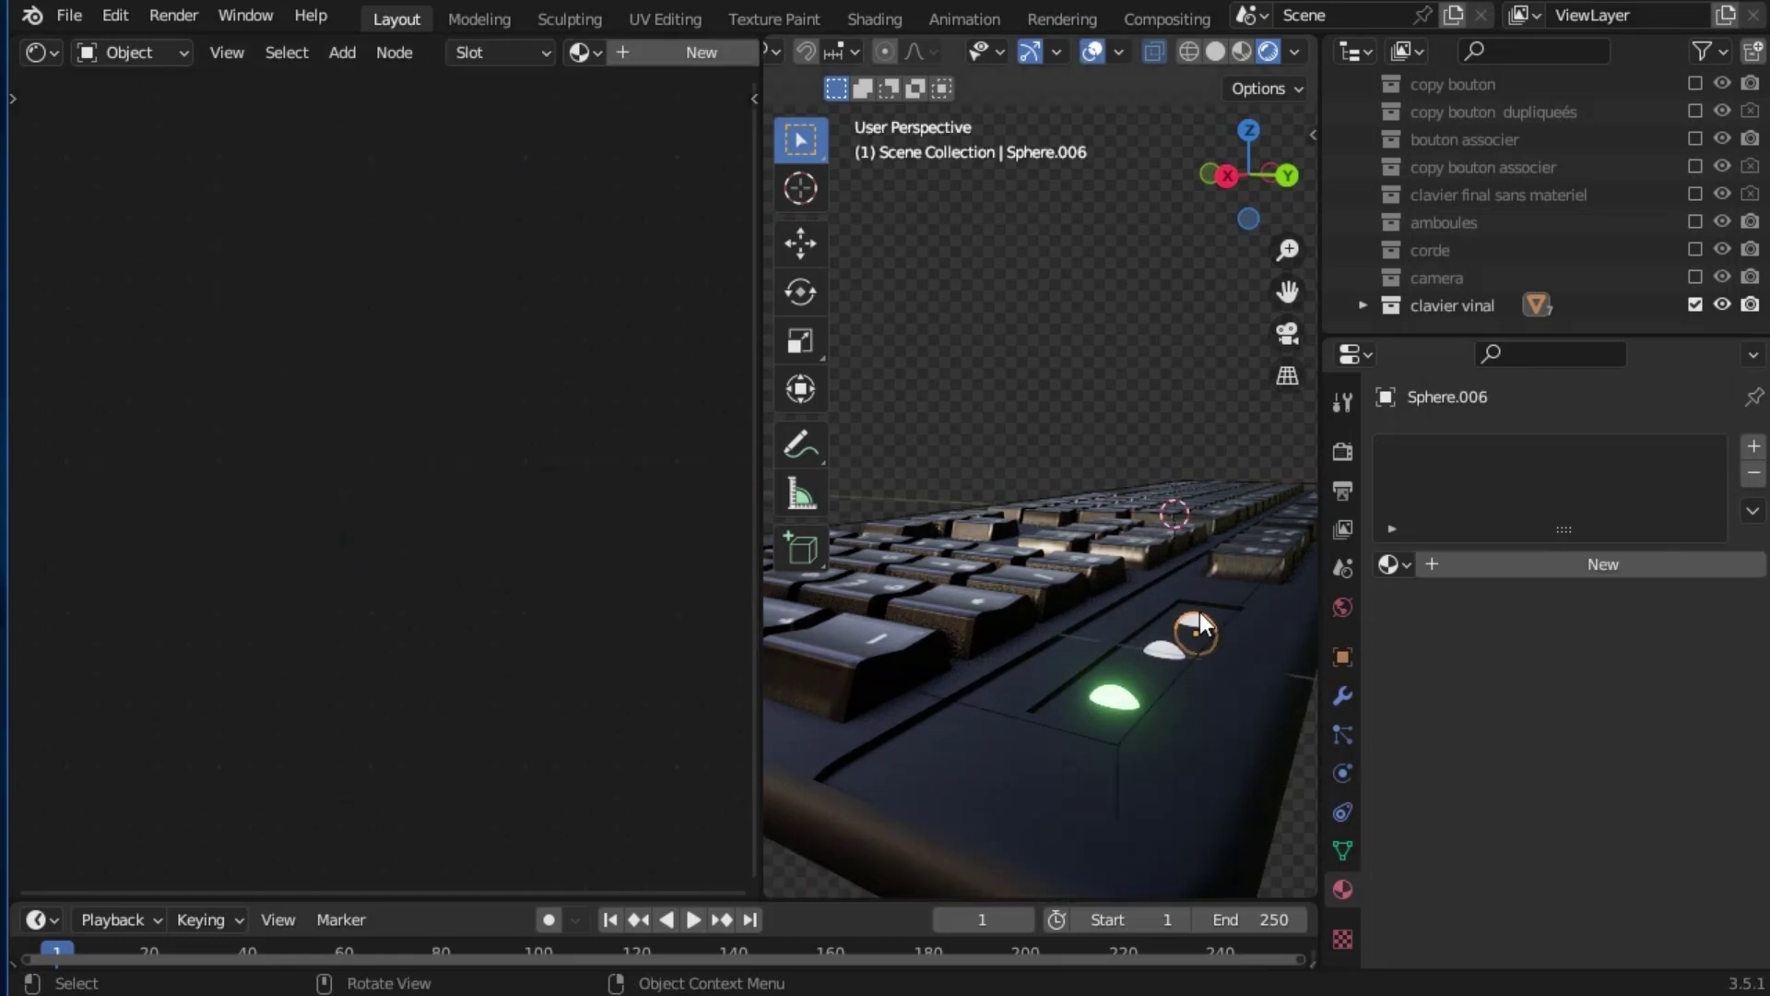
shift+click(1116, 692)
key(ctrl+l)
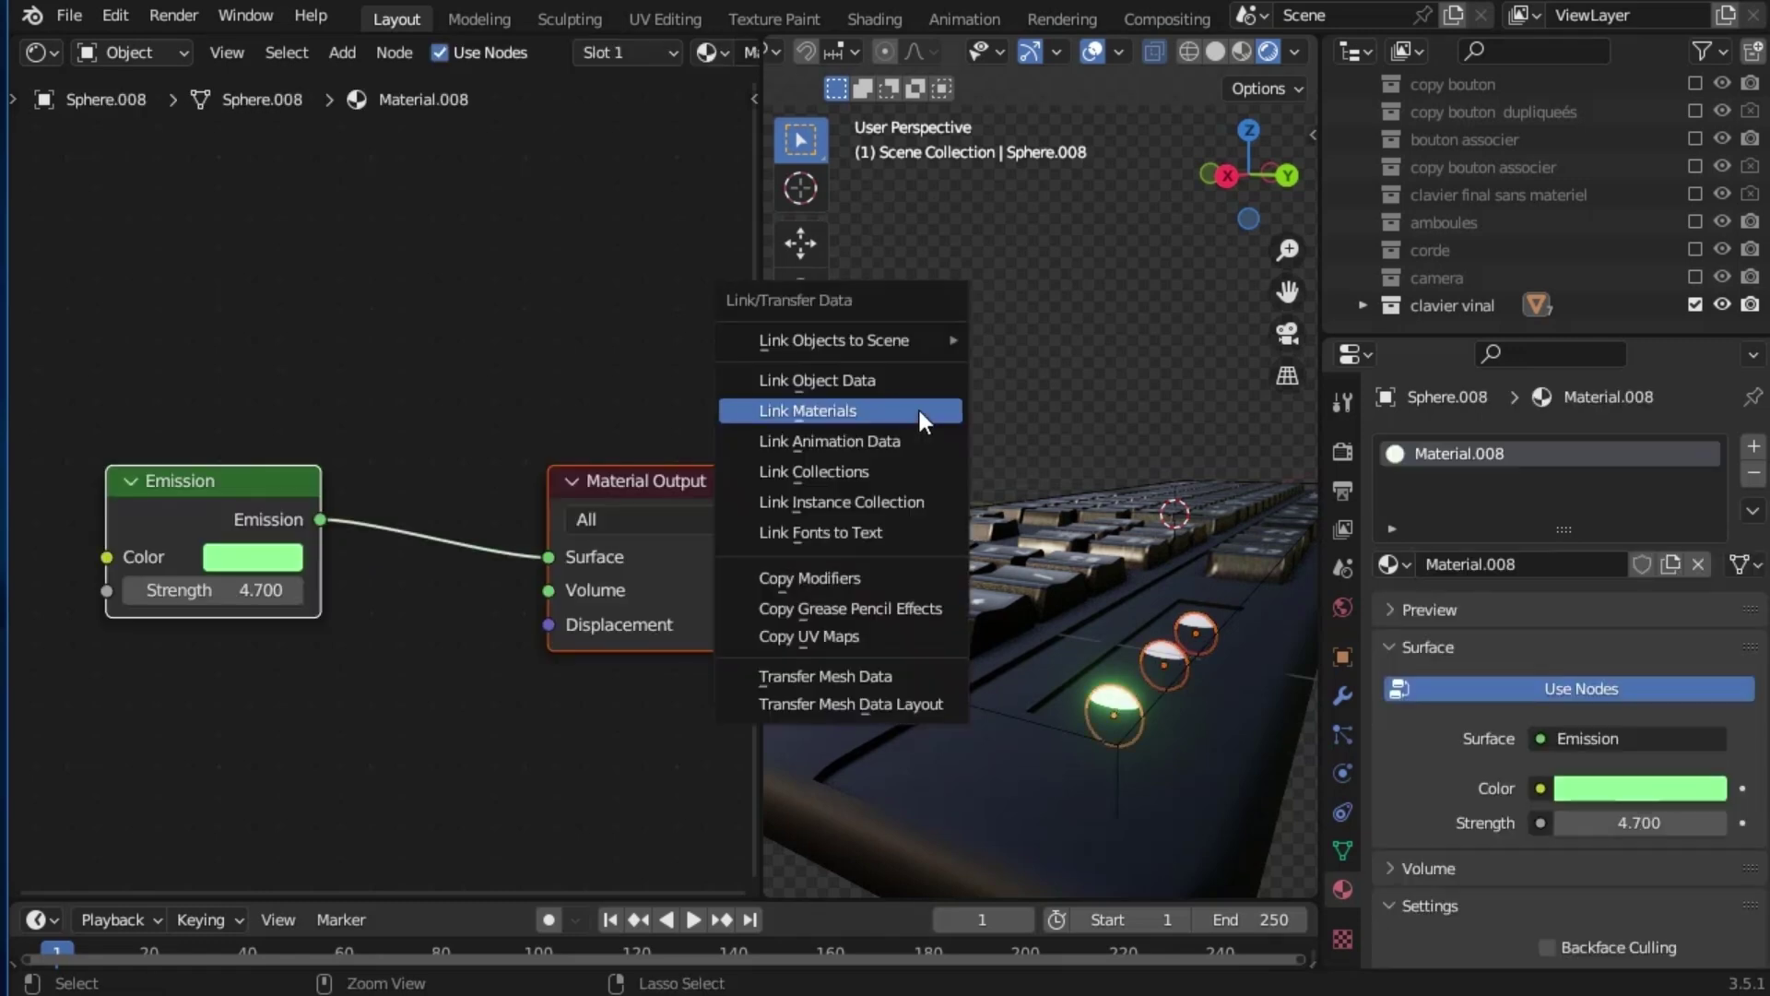
click(920, 419)
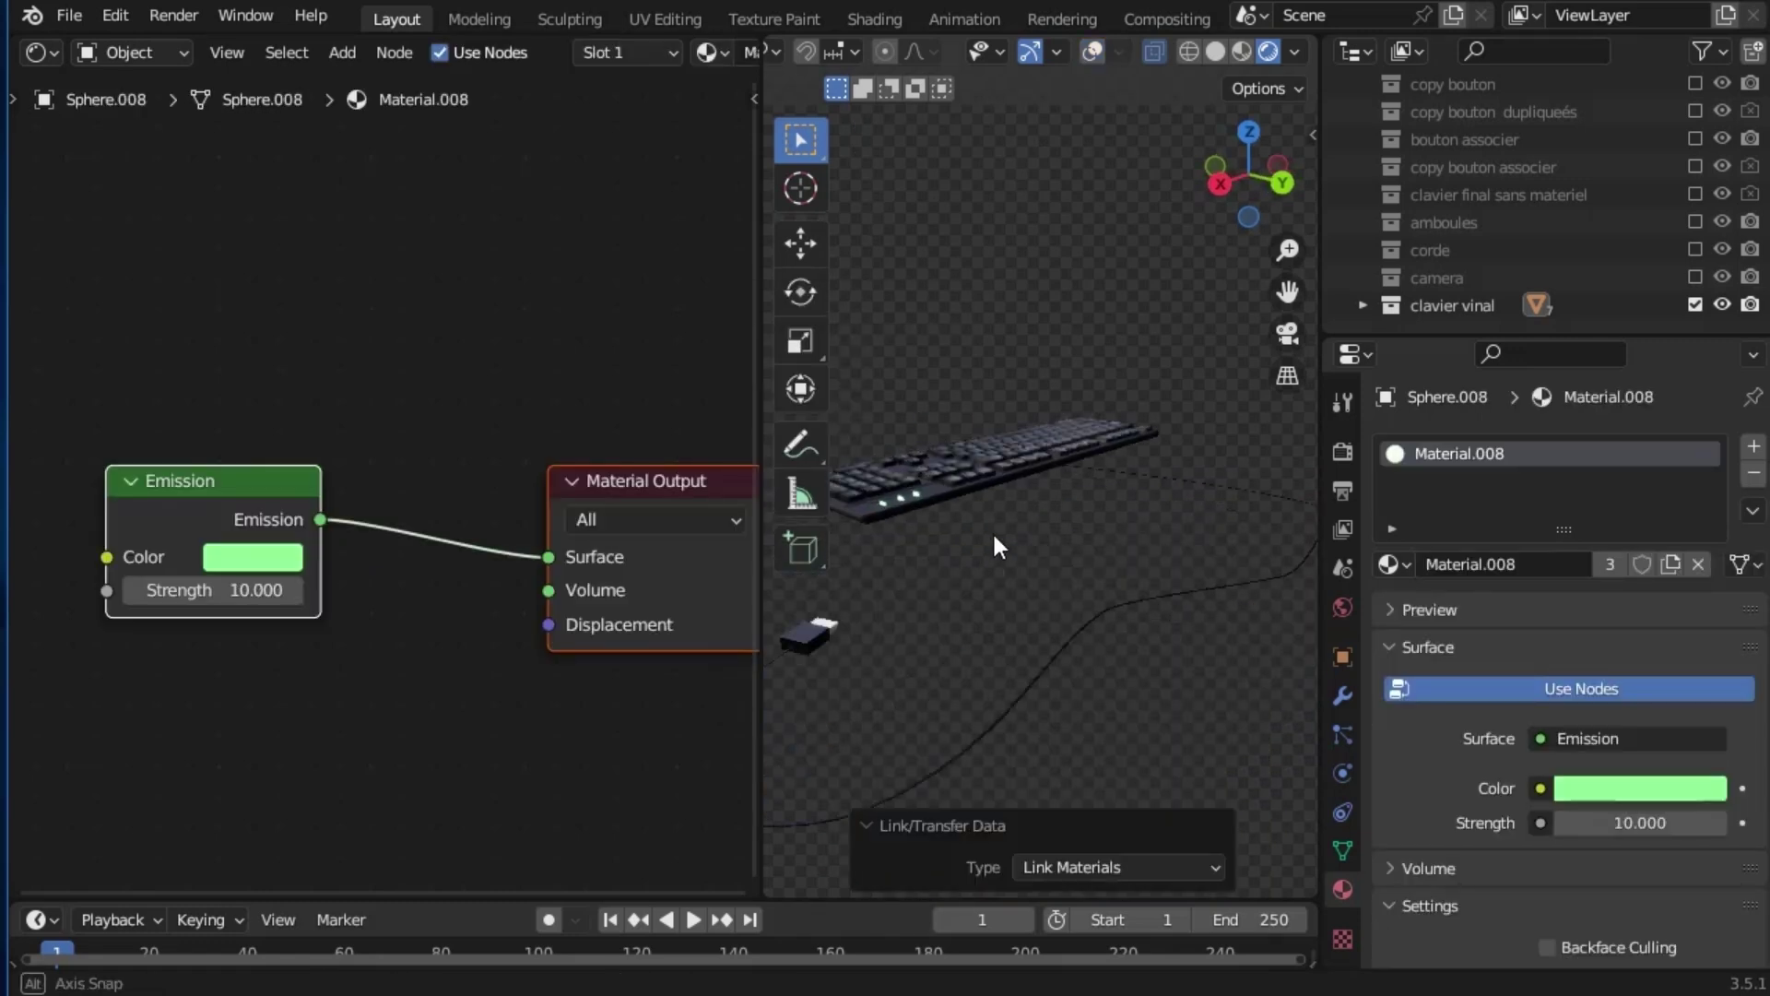